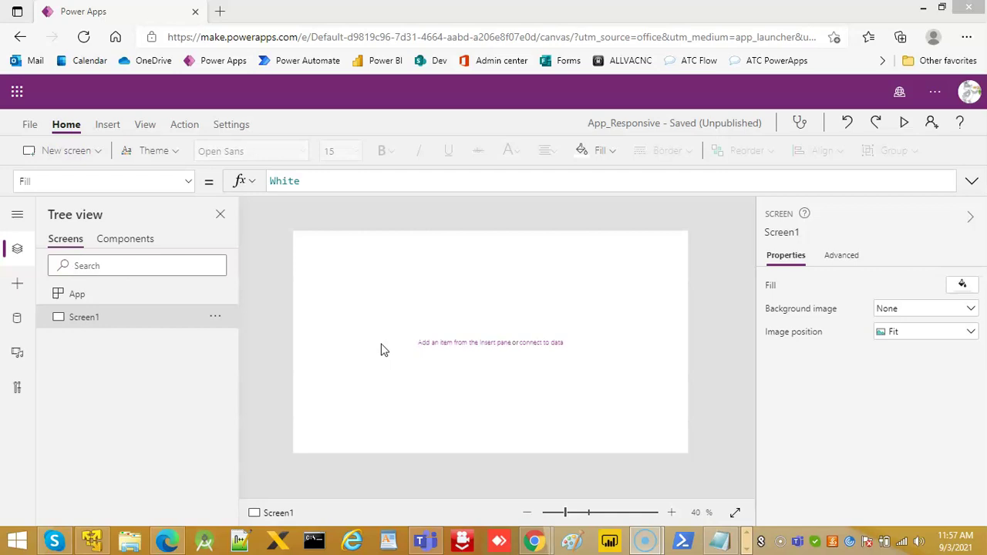
Step: Insert a container on Screen1, sized 300 by 200 and positioned at about X 48, Y 108
{"action": "left_click", "coordinate": [466, 329]}
{"action": "left_click", "coordinate": [108, 124]}
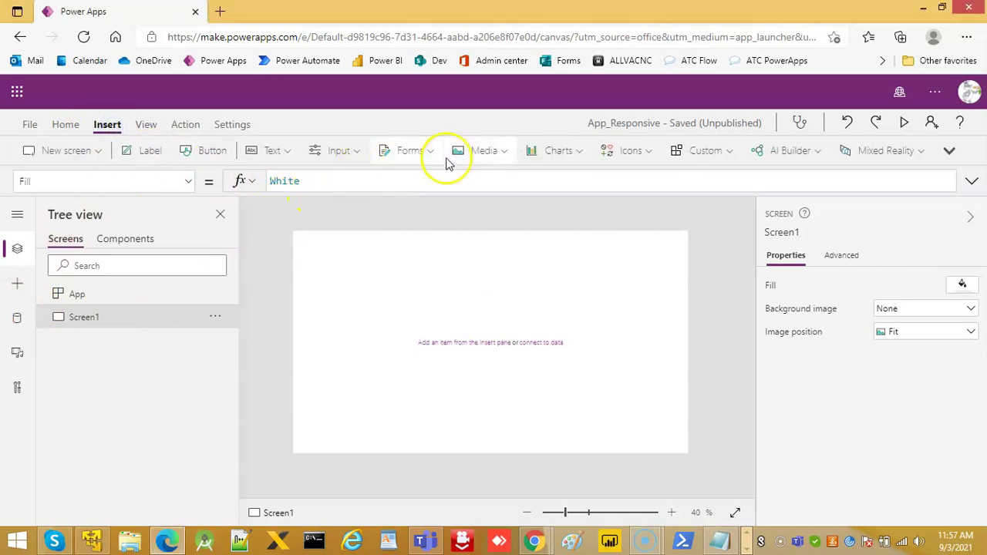
{"action": "left_click", "coordinate": [353, 150]}
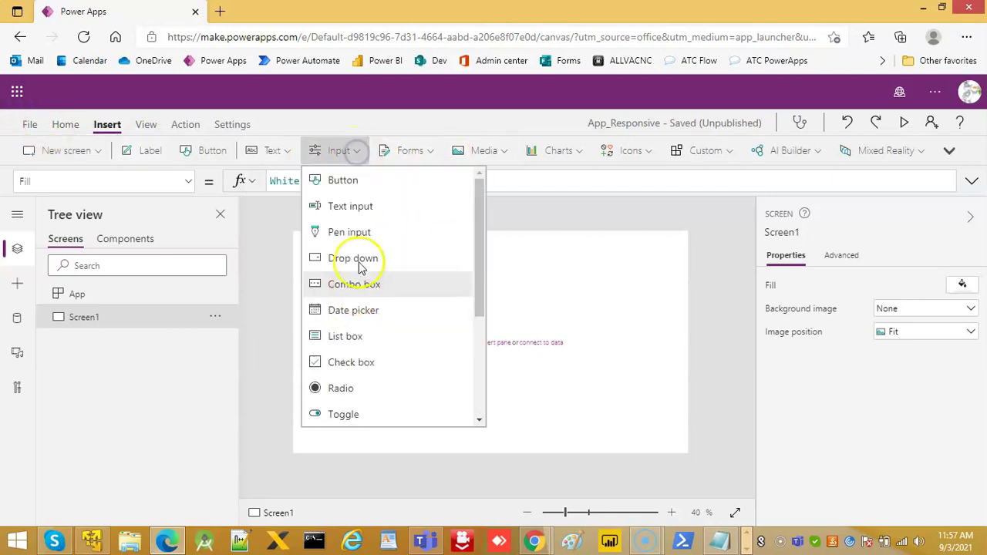
{"action": "scroll", "coordinate": [363, 362], "scroll_direction": "down", "scroll_amount": 3}
{"action": "left_click", "coordinate": [367, 309]}
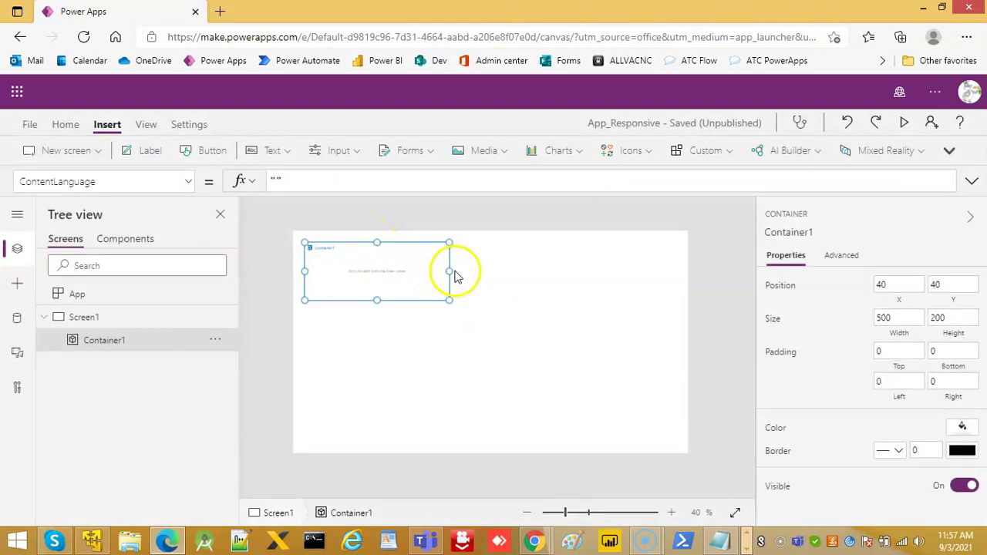
{"action": "left_click_drag", "start_coordinate": [449, 271], "coordinate": [394, 283]}
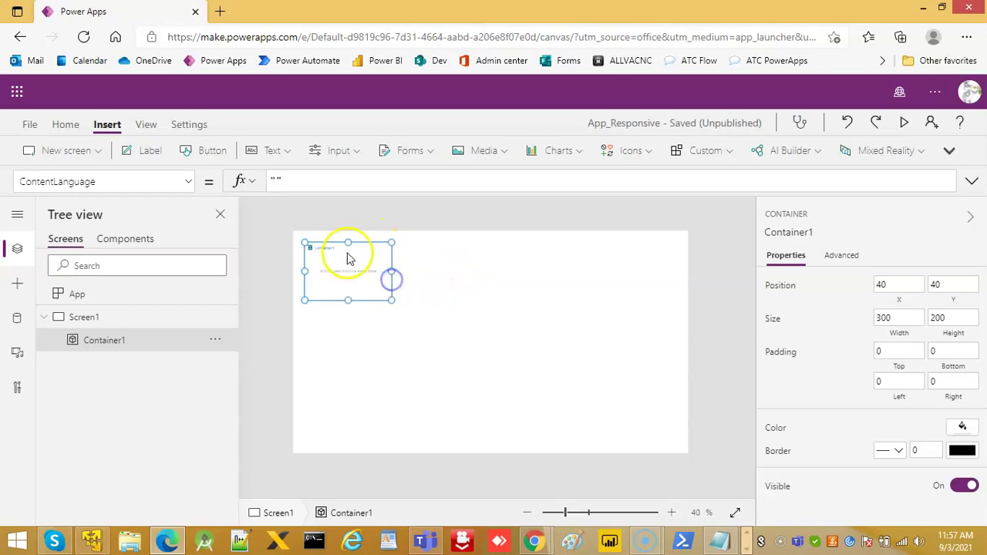
{"action": "left_click_drag", "start_coordinate": [330, 239], "coordinate": [332, 258]}
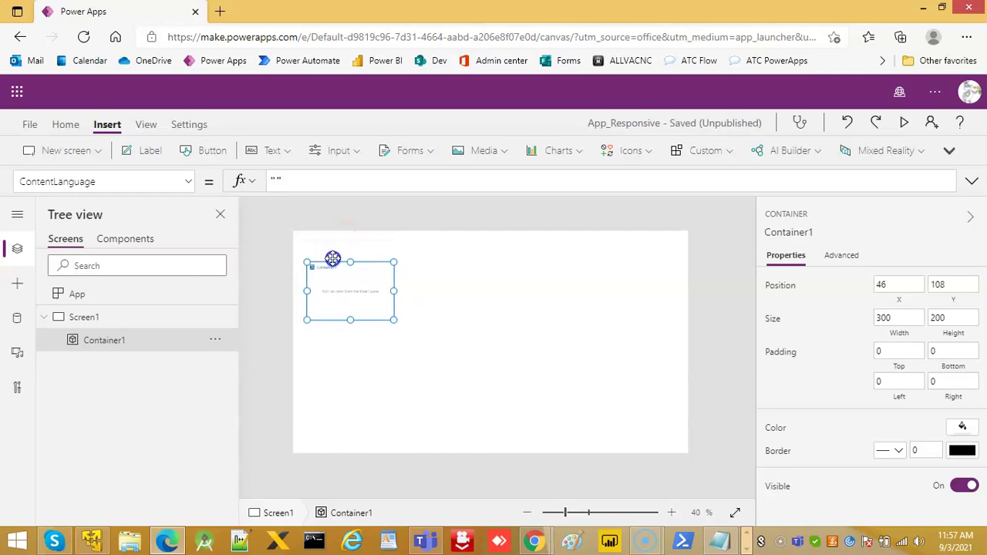
{"action": "left_click", "coordinate": [360, 154]}
{"action": "scroll", "coordinate": [381, 401], "scroll_direction": "down", "scroll_amount": 3}
{"action": "scroll", "coordinate": [394, 401], "scroll_direction": "down", "scroll_amount": 2}
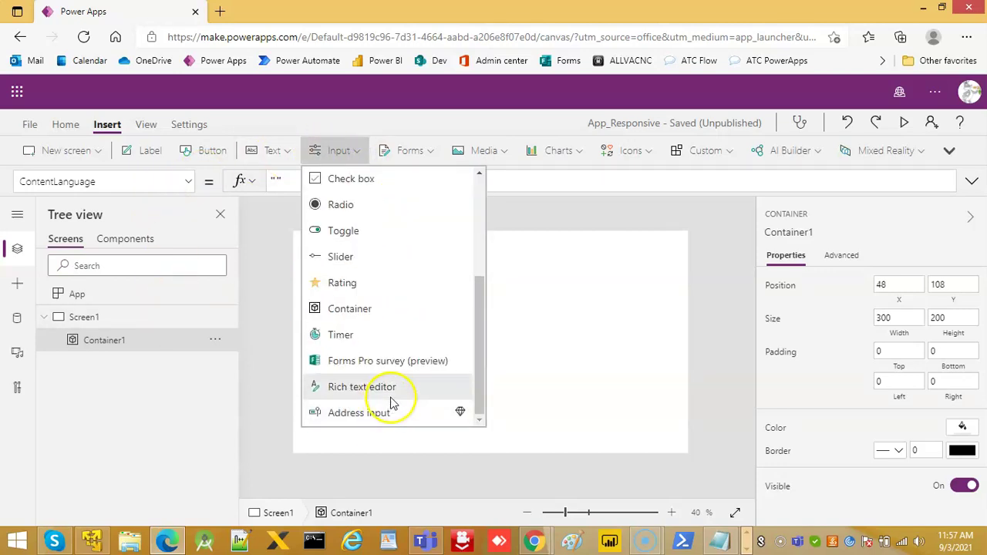
{"action": "left_click", "coordinate": [379, 310]}
{"action": "left_click", "coordinate": [370, 272]}
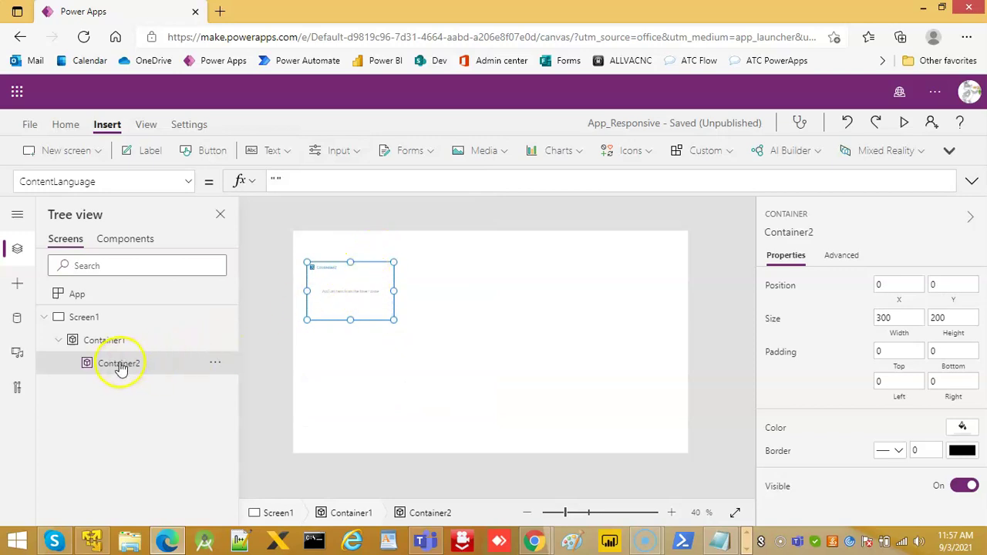
{"action": "key", "text": "Delete"}
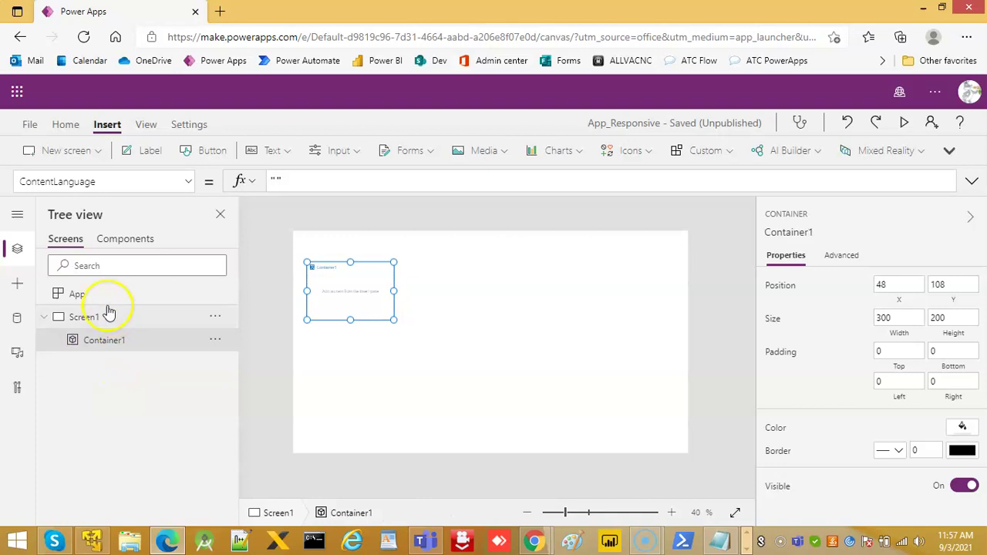
{"action": "left_click", "coordinate": [90, 324]}
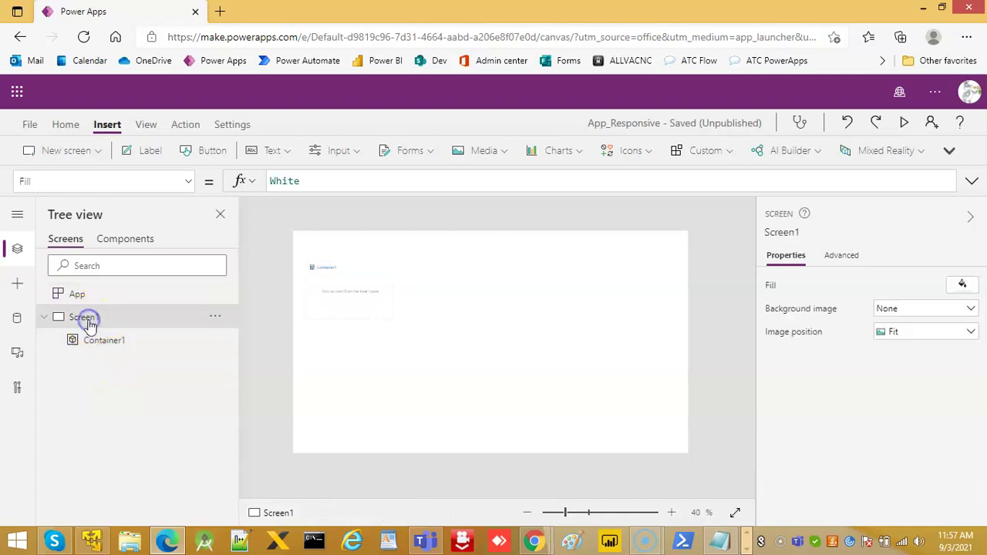
{"action": "left_click", "coordinate": [357, 154]}
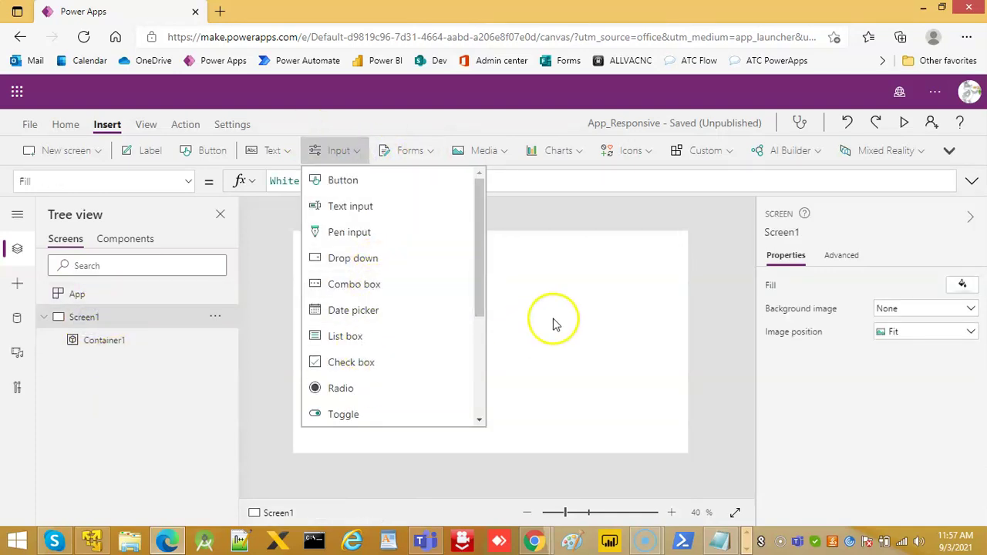
{"action": "left_click", "coordinate": [554, 324]}
Step: Paste two copies of Container1 and line them up beside it at about X 515 and X 930, Y 108
{"action": "left_click", "coordinate": [352, 267]}
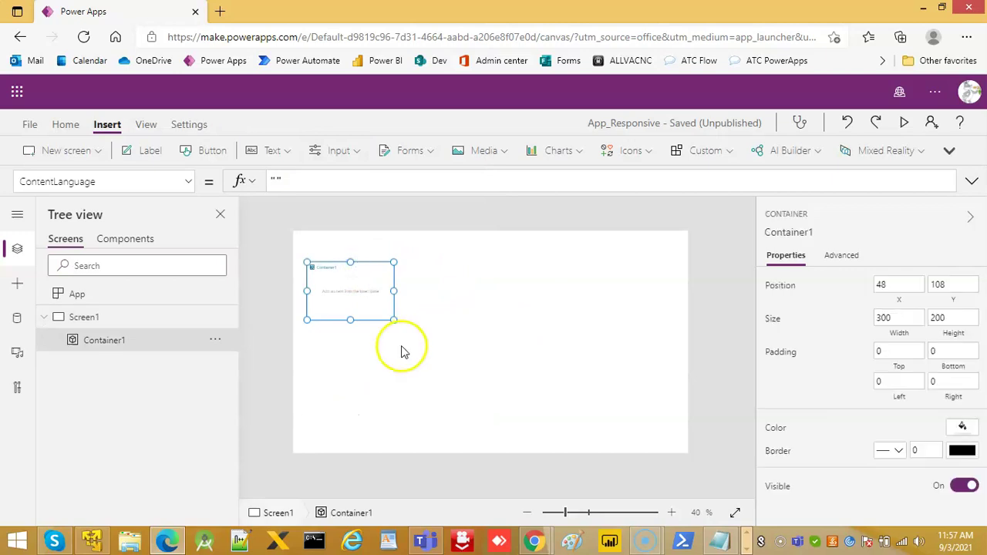
{"action": "left_click", "coordinate": [414, 405]}
{"action": "key", "text": "ctrl+v"}
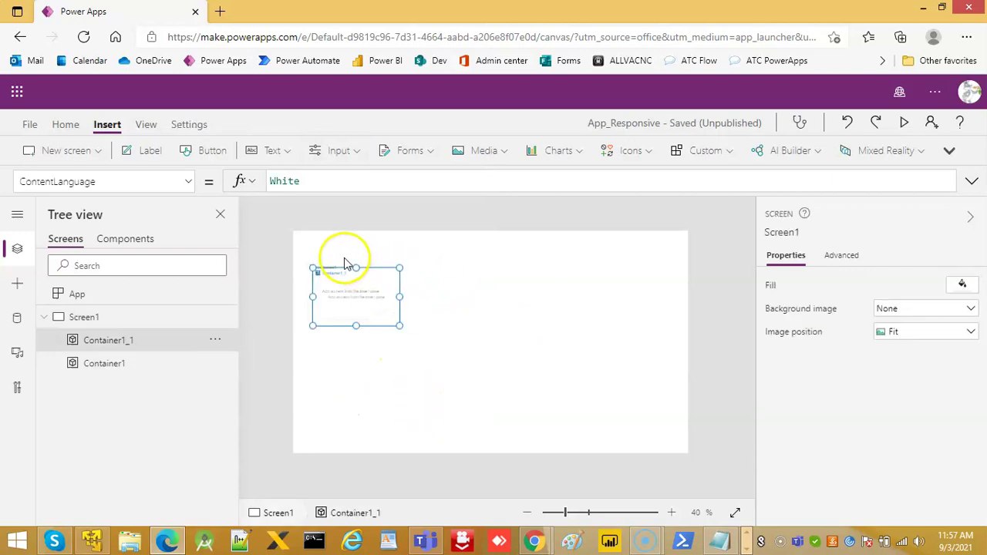
{"action": "left_click", "coordinate": [339, 284]}
{"action": "left_click", "coordinate": [384, 274]}
{"action": "left_click_drag", "start_coordinate": [381, 266], "coordinate": [510, 261]}
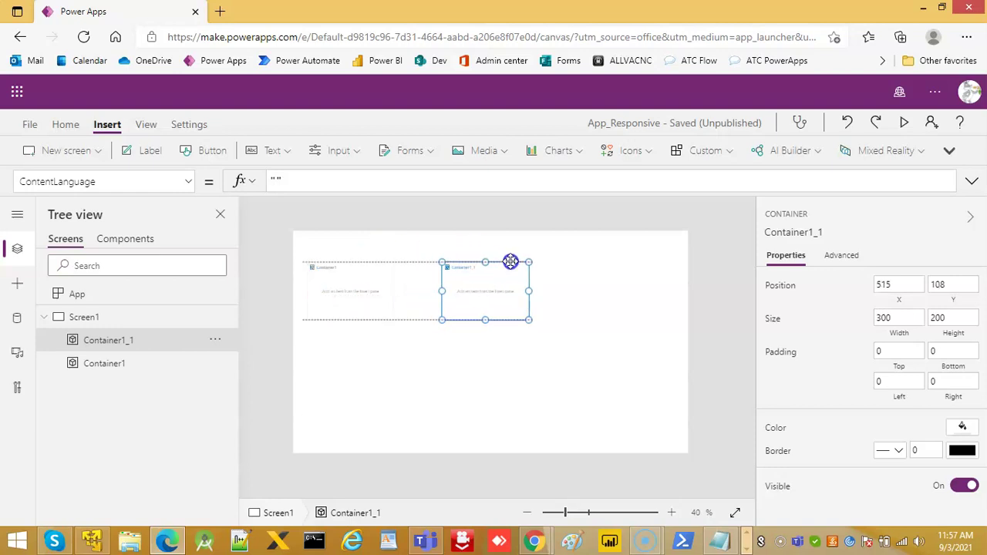
{"action": "left_click", "coordinate": [362, 360]}
{"action": "key", "text": "ctrl+v"}
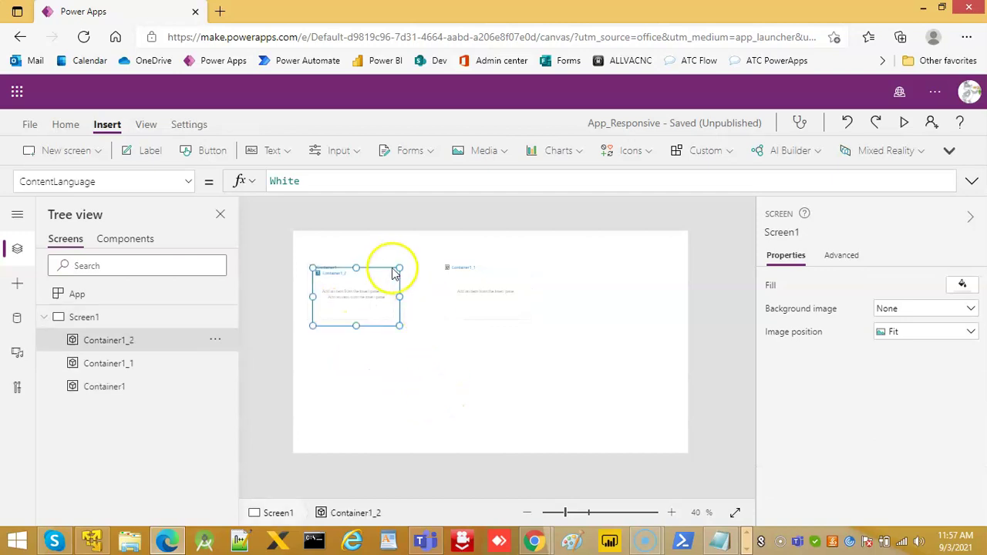
{"action": "left_click_drag", "start_coordinate": [369, 273], "coordinate": [621, 266]}
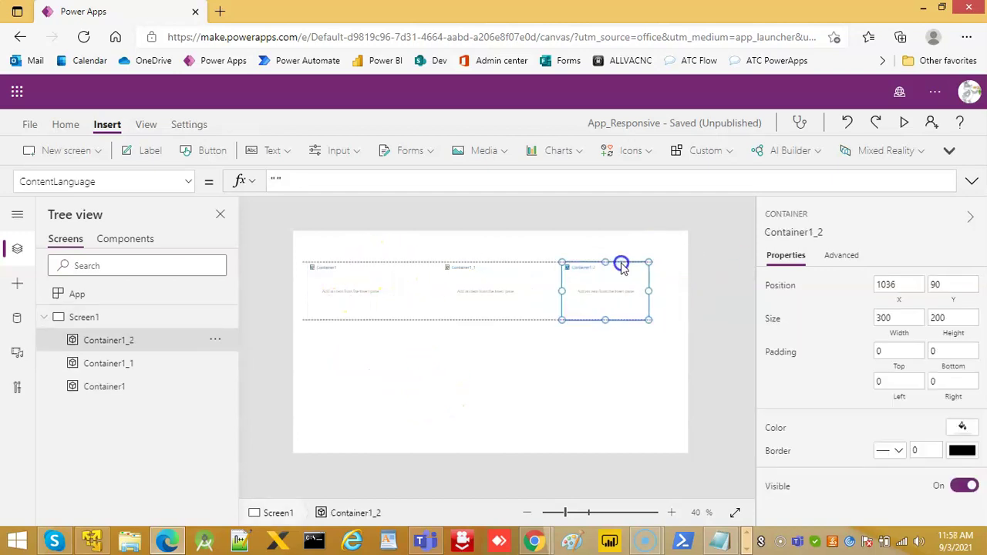
Step: Paste two more container copies on the screen and place them in a second row at about X 64 and X 515, Y 440
{"action": "left_click", "coordinate": [348, 389]}
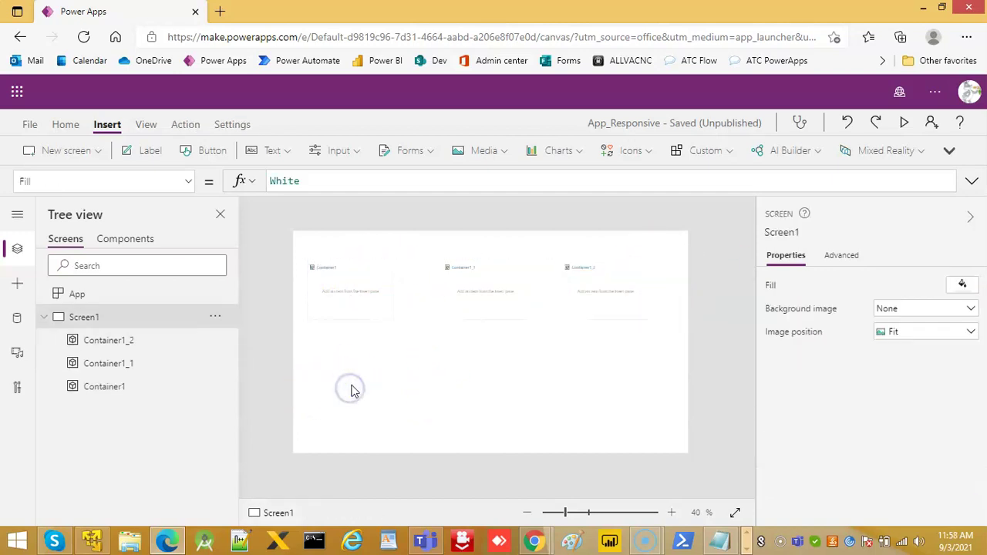
{"action": "key", "text": "ctrl+v"}
{"action": "left_click_drag", "start_coordinate": [378, 267], "coordinate": [380, 361]}
{"action": "left_click", "coordinate": [515, 368]}
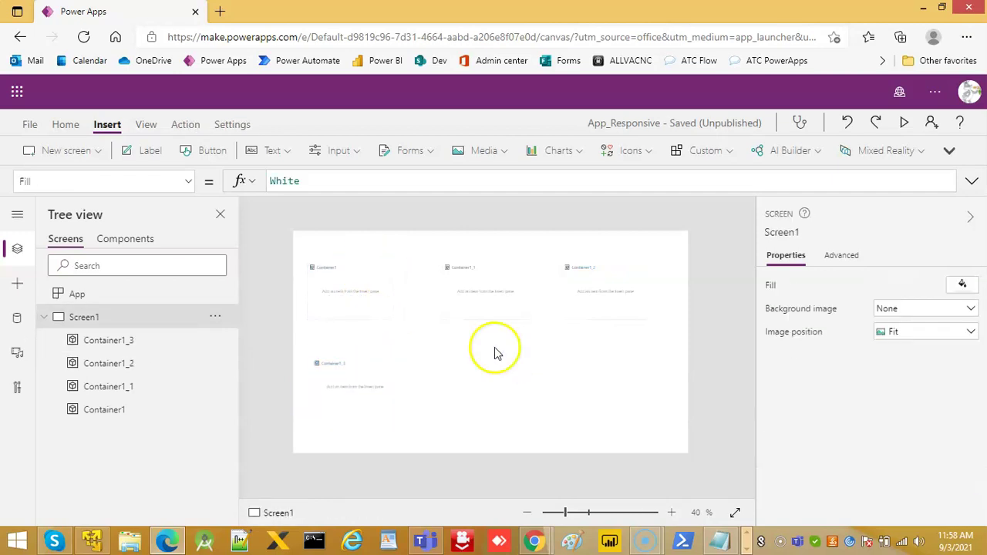
{"action": "key", "text": "ctrl+v"}
{"action": "left_click_drag", "start_coordinate": [370, 269], "coordinate": [503, 356]}
Step: Paste one more container copy and place it at the end of the second row, at about X 878, Y 396
{"action": "left_click", "coordinate": [582, 353]}
{"action": "key", "text": "ctrl+v"}
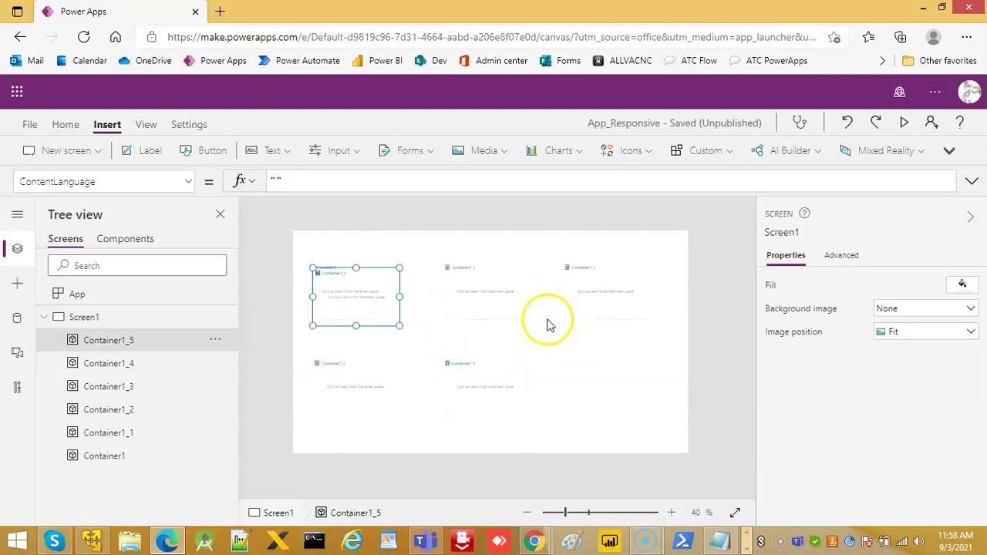
{"action": "left_click_drag", "start_coordinate": [380, 265], "coordinate": [614, 342]}
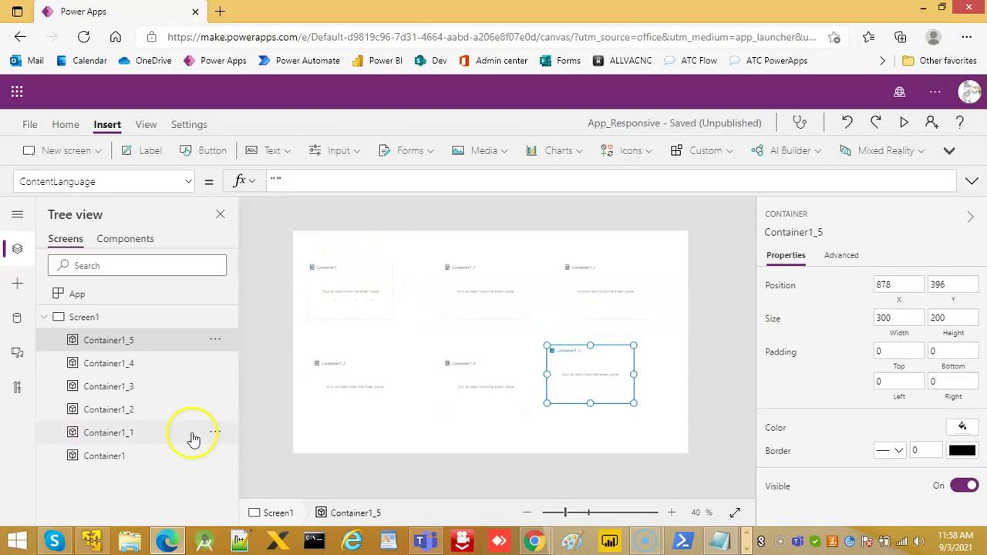
Step: Rename Container1_1, the middle container of the upper row, as Container2
{"action": "right_click", "coordinate": [133, 434]}
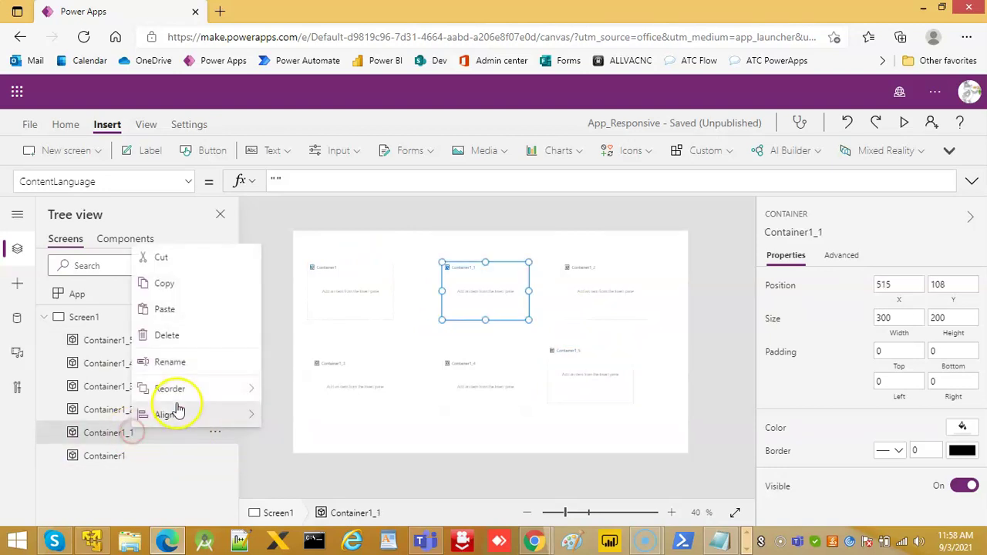
{"action": "left_click", "coordinate": [175, 359]}
{"action": "left_click", "coordinate": [151, 432]}
{"action": "key", "text": "BackSpace"}
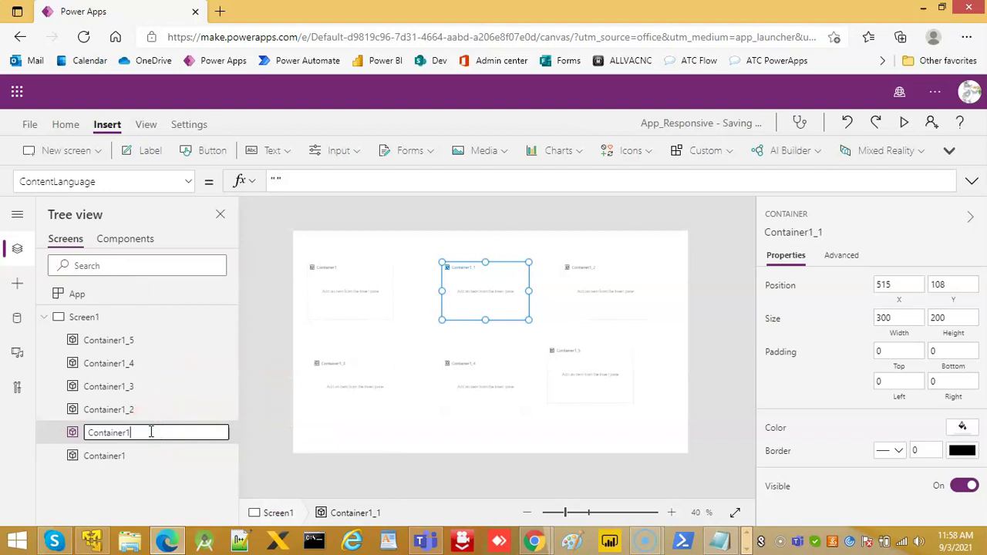
Step: Rename Container1_2, the last container of the upper row, as Container3
{"action": "right_click", "coordinate": [121, 410]}
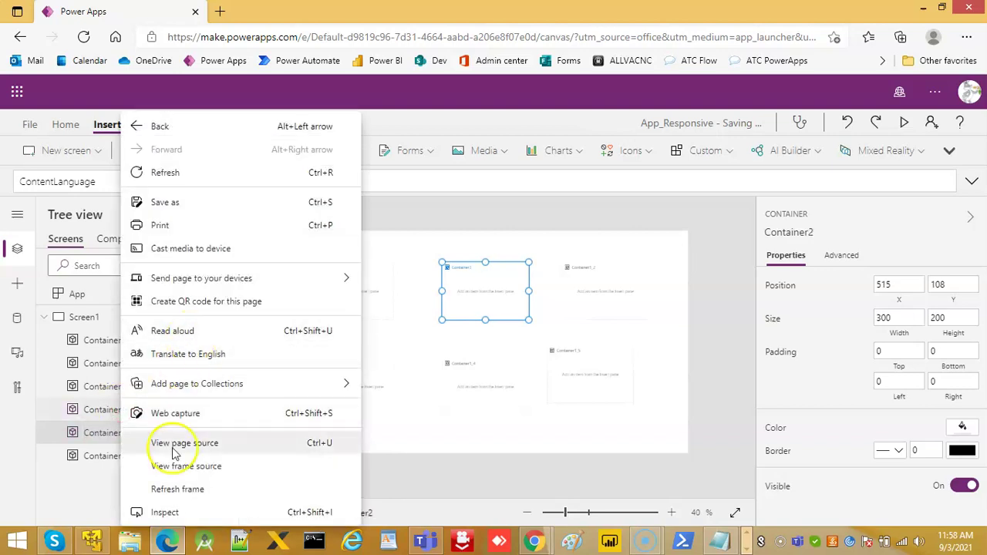
{"action": "right_click", "coordinate": [89, 411]}
{"action": "left_click", "coordinate": [148, 346]}
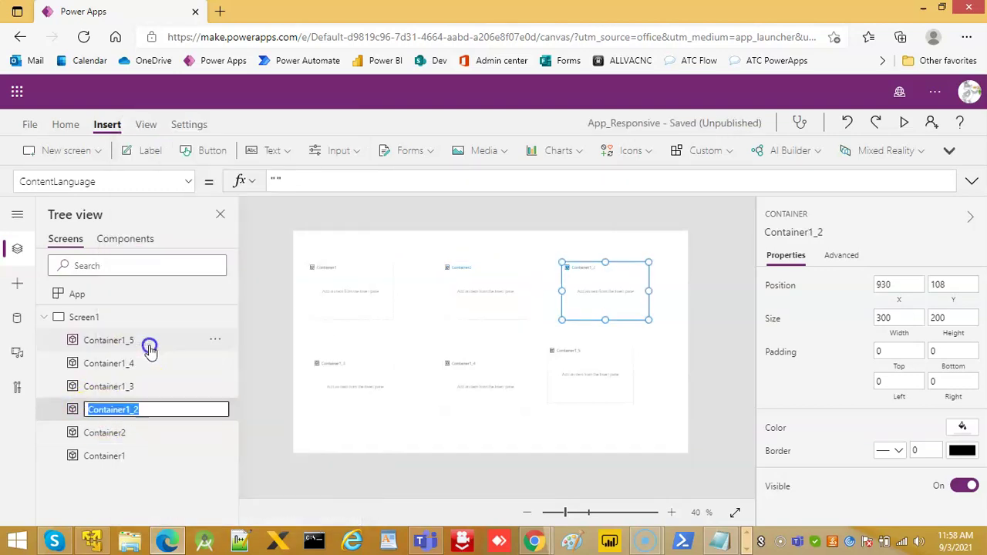
{"action": "left_click", "coordinate": [152, 413]}
{"action": "type", "text": "3"}
Step: Rename Container1_3, the first container of the second row, as Container4
{"action": "left_click", "coordinate": [114, 387]}
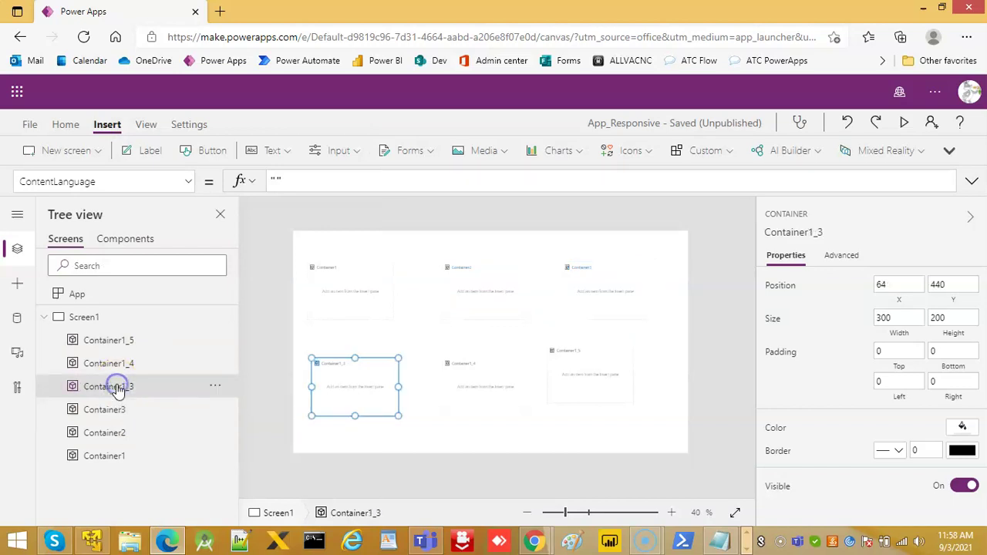
{"action": "right_click", "coordinate": [116, 387]}
{"action": "left_click", "coordinate": [172, 322]}
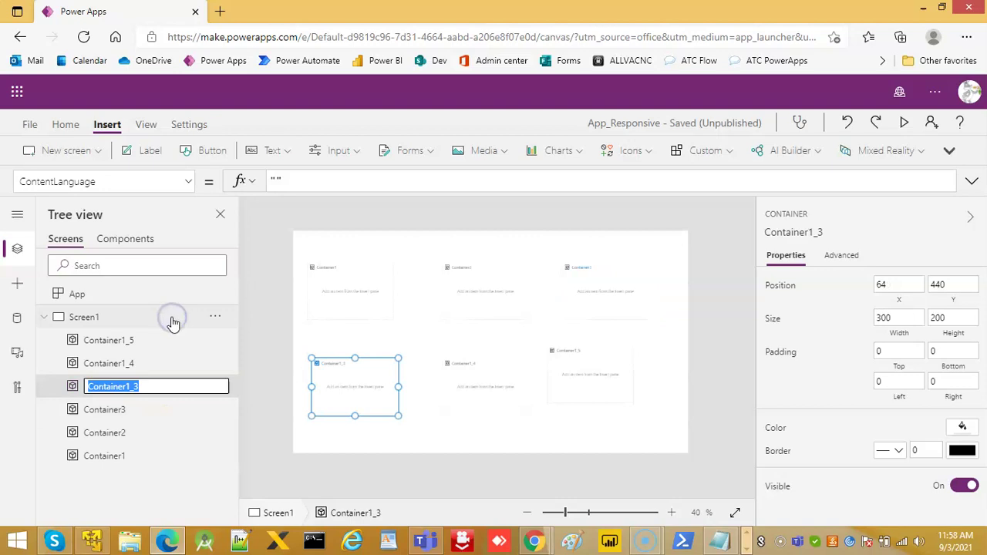
{"action": "type", "text": "3"}
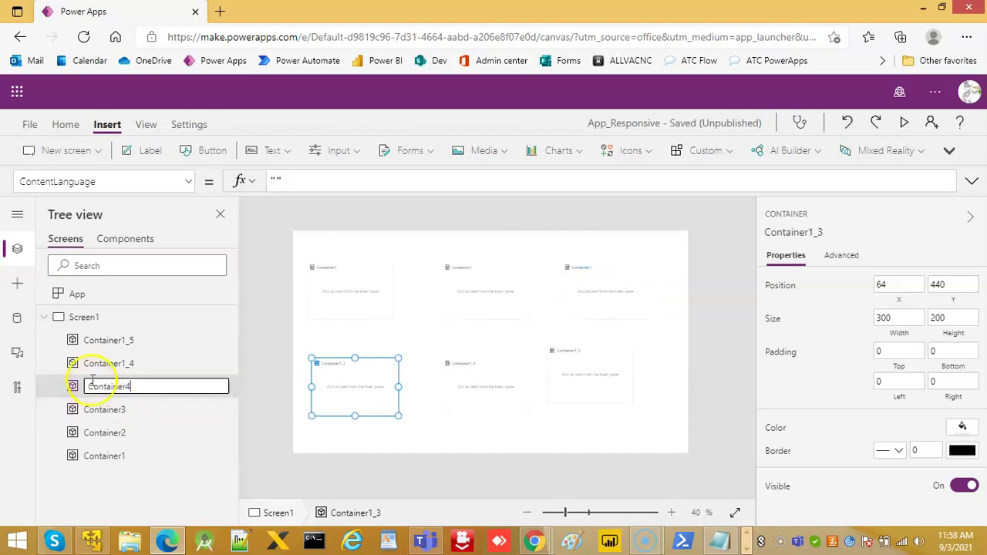
Step: Rename Container1_4, the middle container of the second row, as Container5
{"action": "left_click", "coordinate": [117, 365]}
{"action": "right_click", "coordinate": [136, 367]}
{"action": "left_click", "coordinate": [174, 293]}
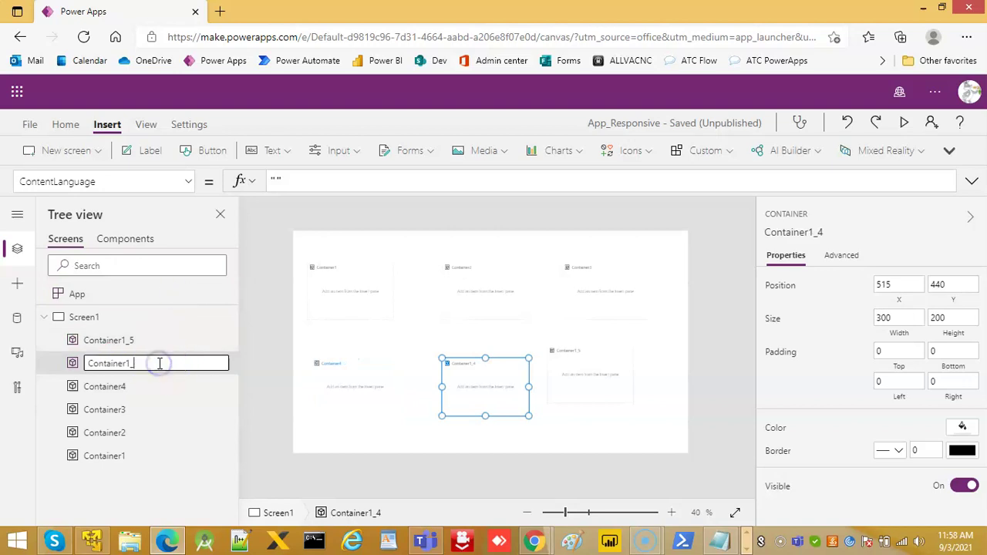
Step: Rename Container1_5, the last container of the second row, as Container6
{"action": "left_click", "coordinate": [126, 341]}
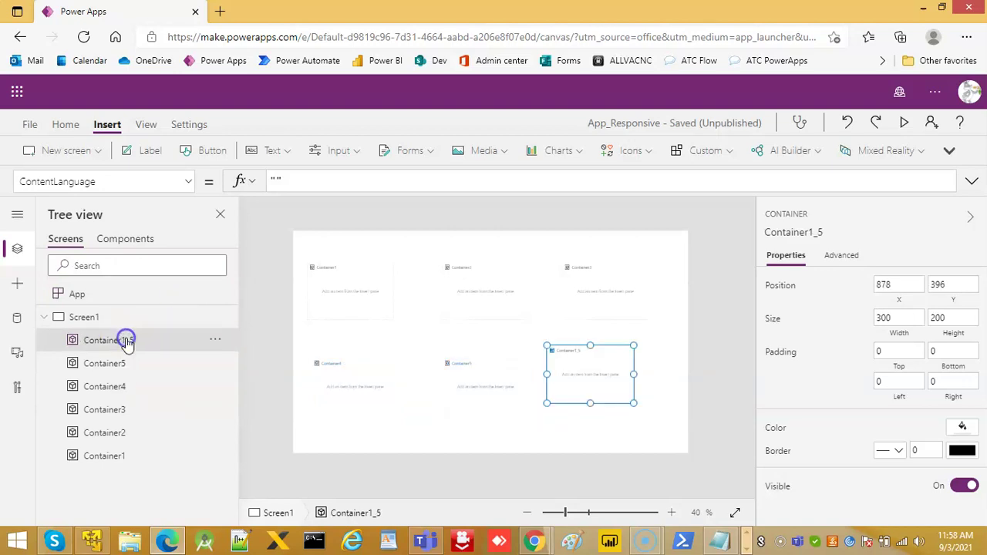
{"action": "right_click", "coordinate": [126, 340]}
{"action": "left_click", "coordinate": [182, 274]}
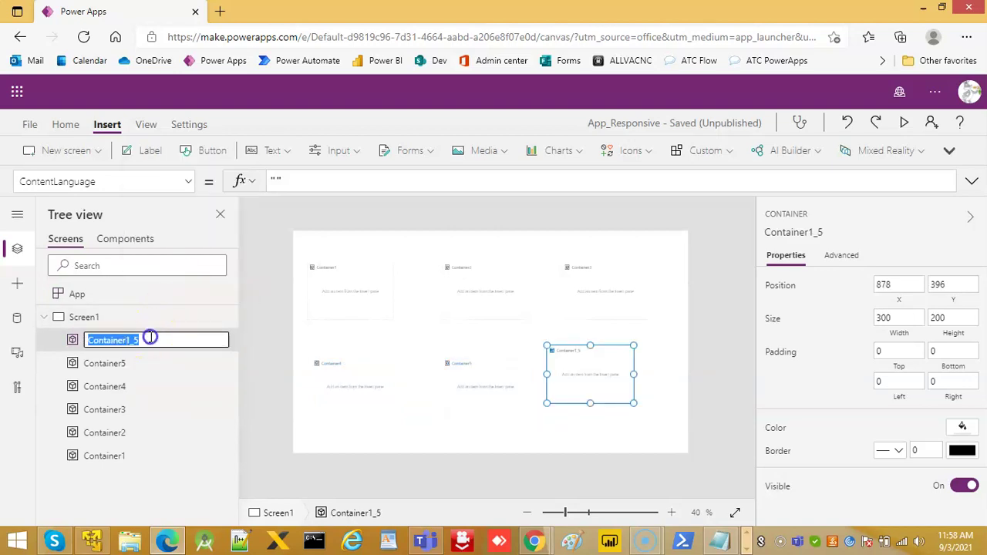
{"action": "type", "text": "Container6"}
Step: Set Container1's Fill property to RGBA(0,255, 0, 1), copying the value from the The6Container notes in Notepad
{"action": "left_click", "coordinate": [116, 456]}
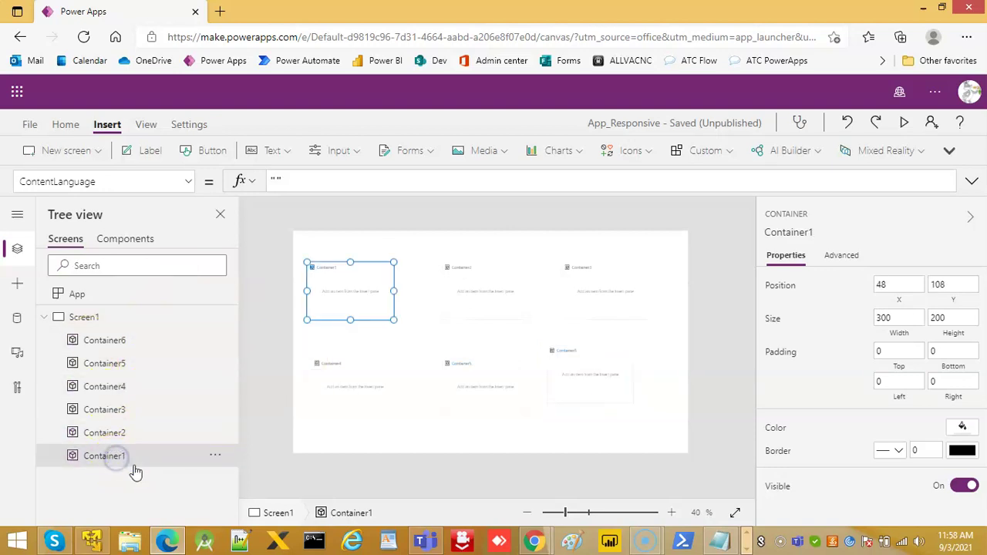
{"action": "left_click", "coordinate": [716, 544]}
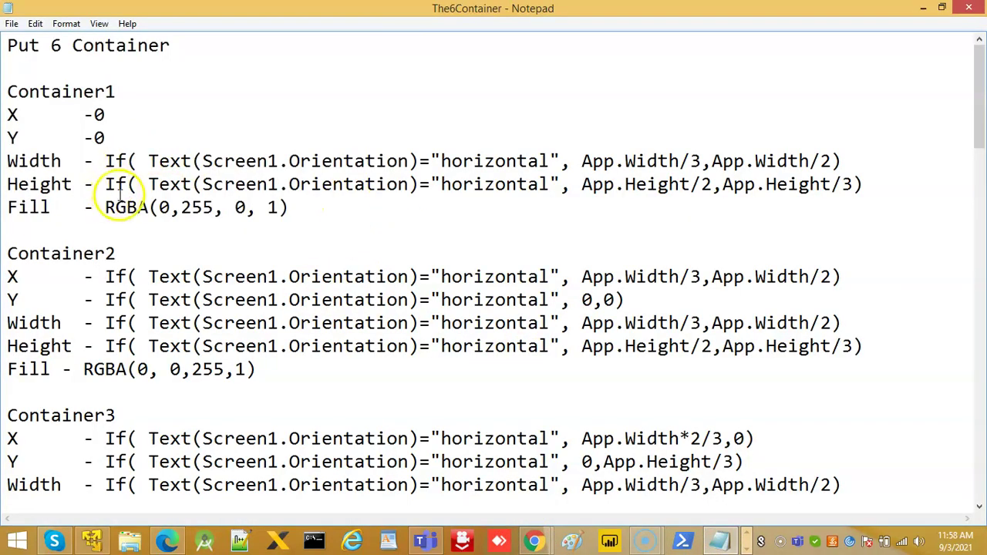
{"action": "left_click_drag", "start_coordinate": [106, 208], "coordinate": [282, 208]}
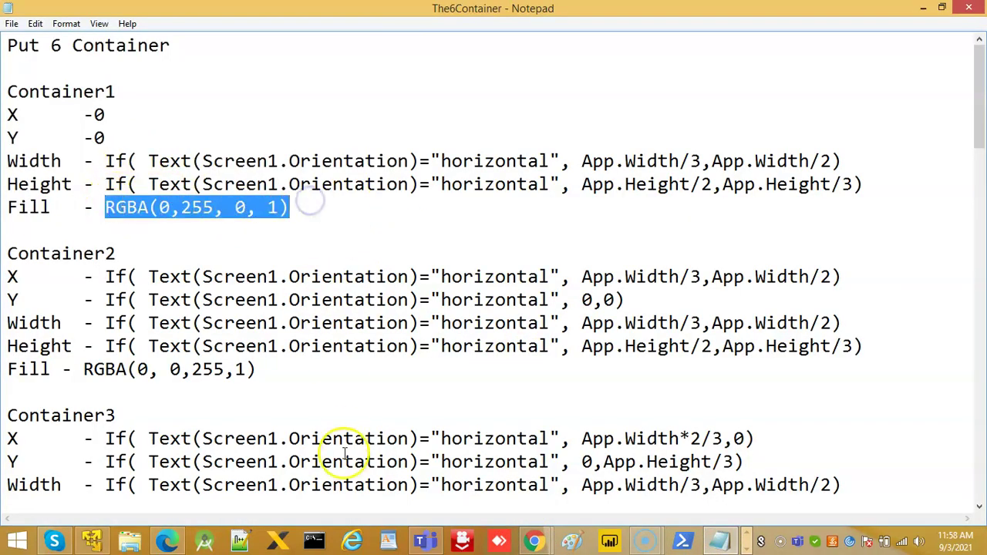
{"action": "left_click", "coordinate": [167, 540]}
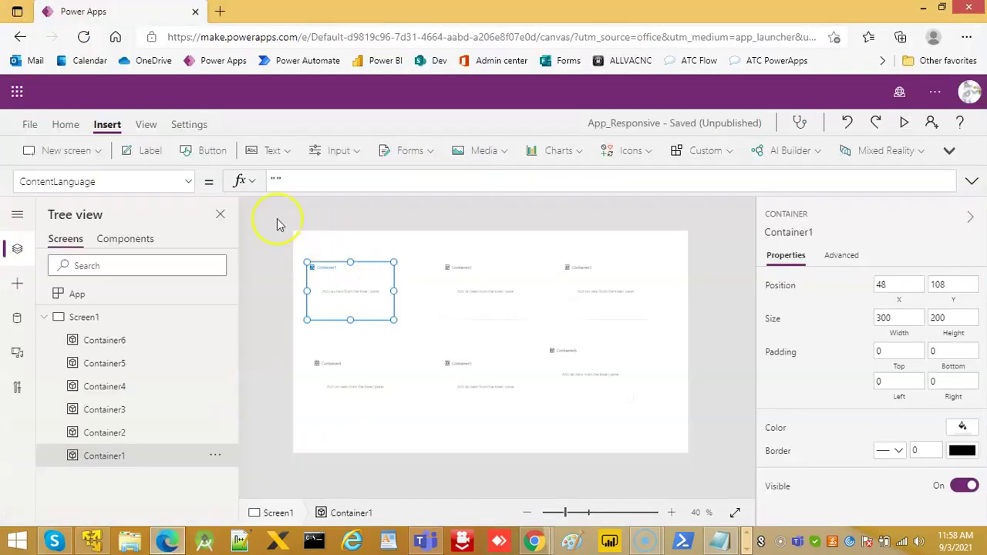
{"action": "left_click", "coordinate": [189, 181]}
{"action": "left_click", "coordinate": [62, 333]}
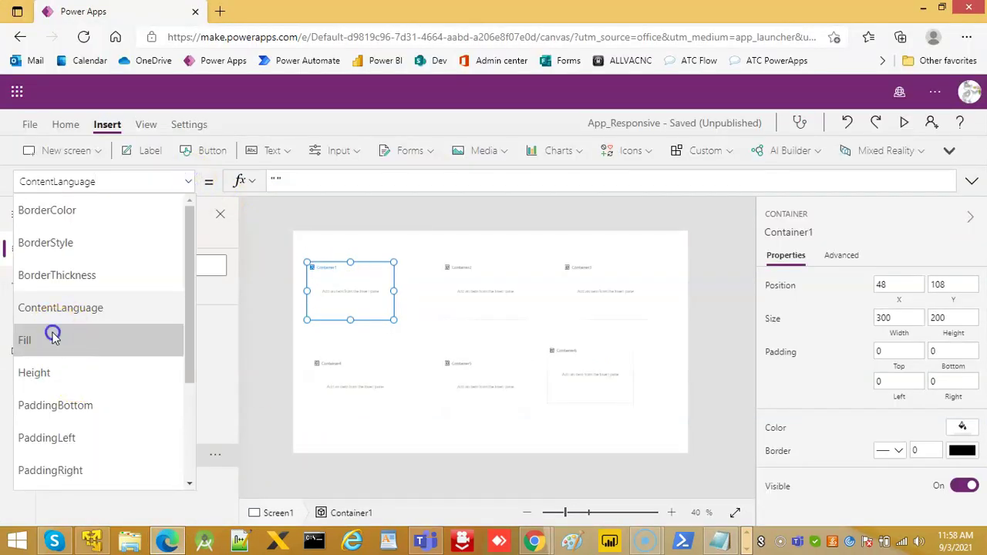
{"action": "left_click_drag", "start_coordinate": [391, 184], "coordinate": [239, 175]}
{"action": "type", "text": "RGBA(0,255, 0, 1)"}
Step: Set Container2's Fill property to RGBA(0, 0,255,1), copying the value from the The6Container notes in Notepad
{"action": "left_click", "coordinate": [721, 542]}
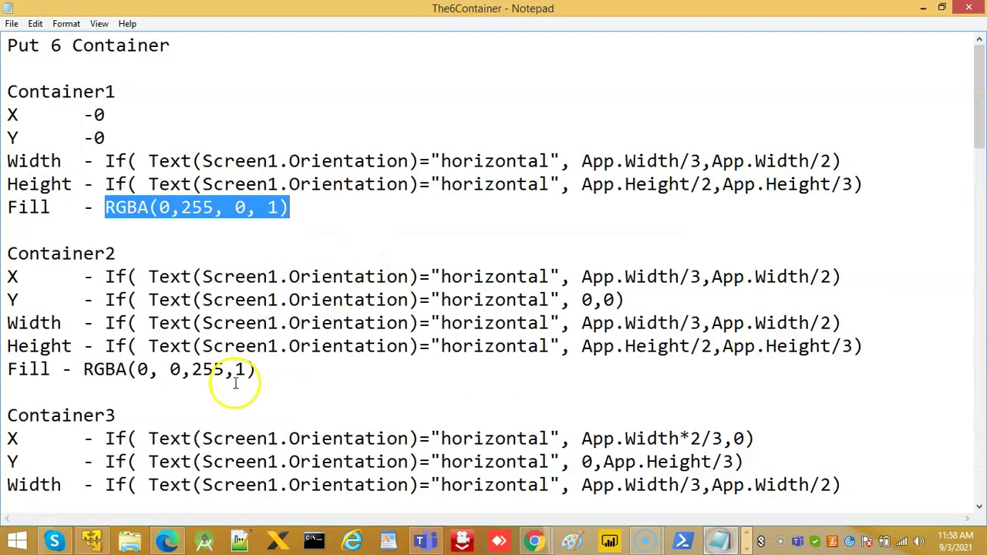
{"action": "left_click_drag", "start_coordinate": [279, 369], "coordinate": [93, 369]}
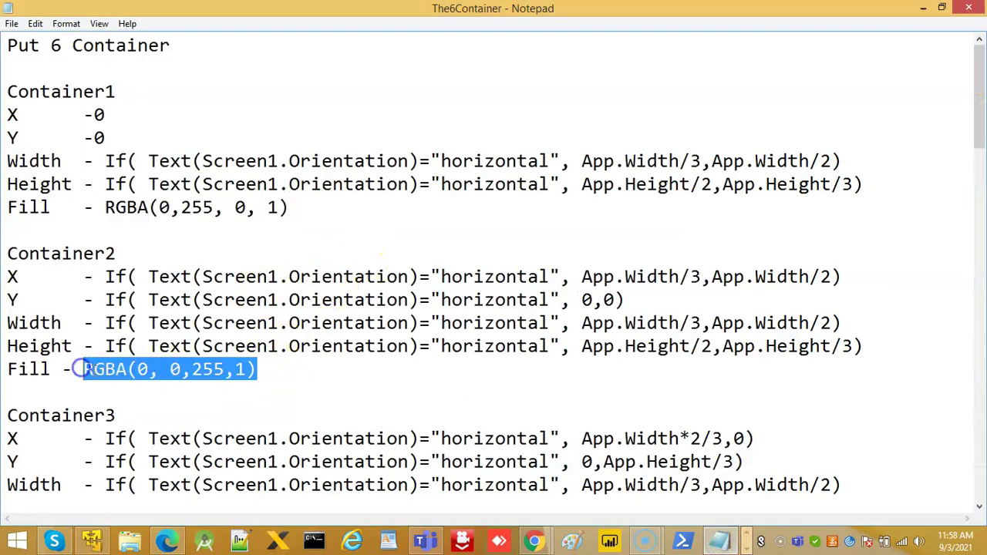
{"action": "left_click", "coordinate": [166, 542]}
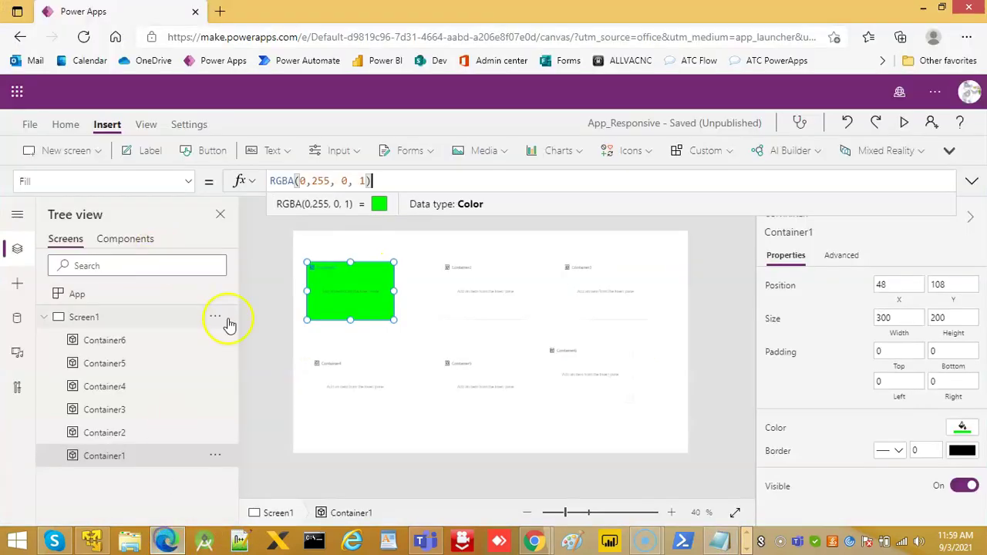
{"action": "left_click", "coordinate": [472, 291]}
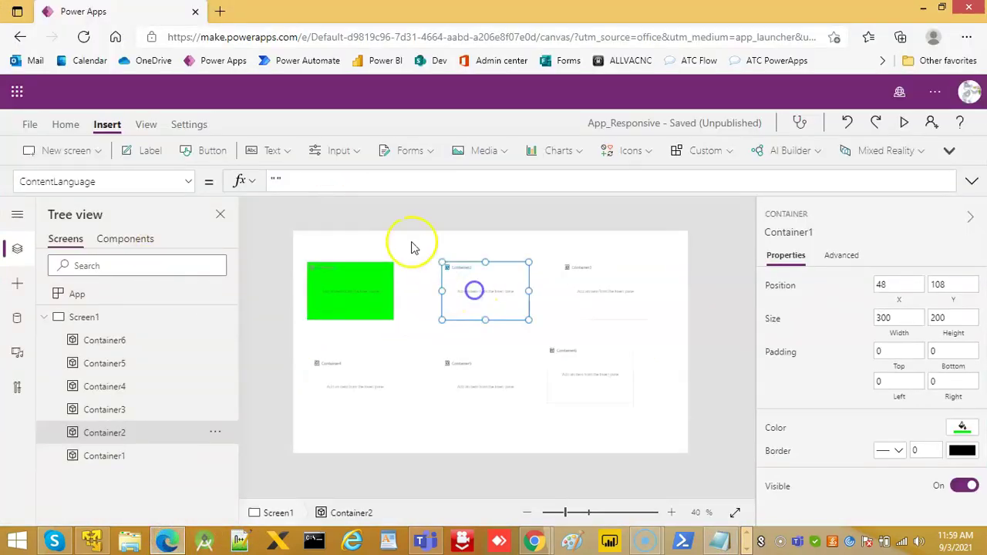
{"action": "left_click", "coordinate": [187, 181]}
{"action": "left_click", "coordinate": [44, 338]}
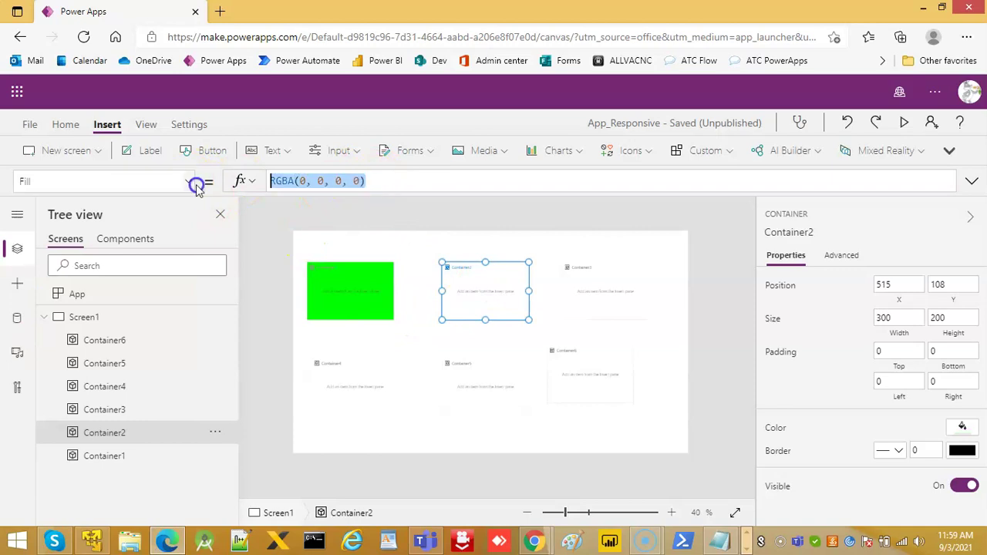
{"action": "key", "text": "ctrl+a"}
{"action": "type", "text": "RGBA(0, 0,255,1)"}
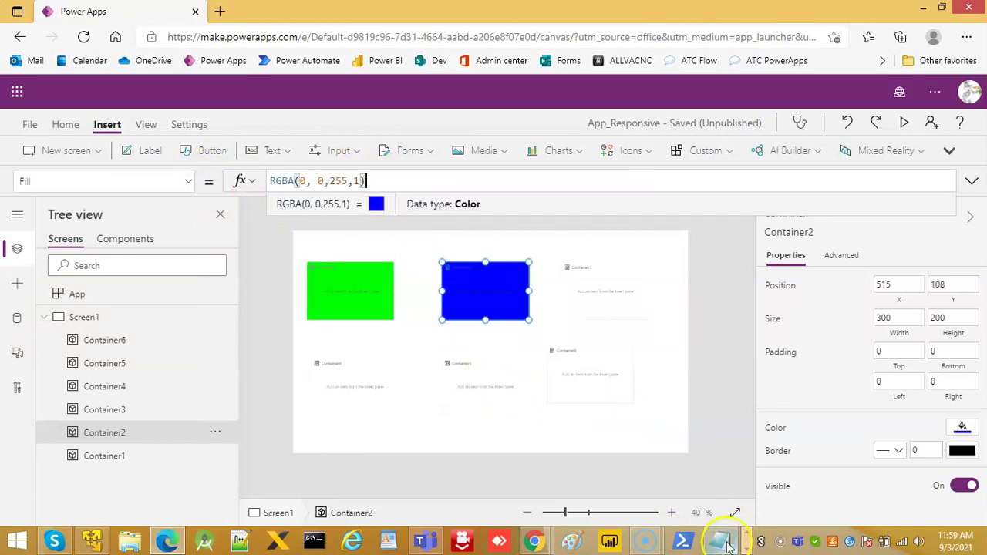
Step: Copy RGBA(255,255, 0, 1) from the Container3 section of the Notepad notes into Container3's Fill property
{"action": "left_click", "coordinate": [732, 541]}
{"action": "scroll", "coordinate": [321, 418], "scroll_direction": "down", "scroll_amount": 2}
{"action": "left_click_drag", "start_coordinate": [245, 388], "coordinate": [7, 393]}
{"action": "key", "text": "ctrl+c"}
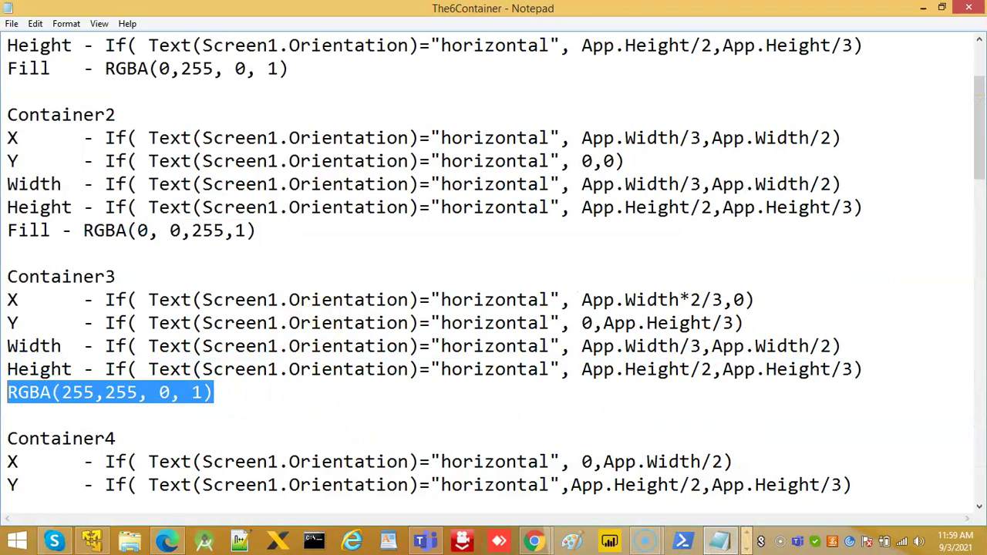
{"action": "left_click", "coordinate": [163, 543]}
{"action": "left_click", "coordinate": [608, 281]}
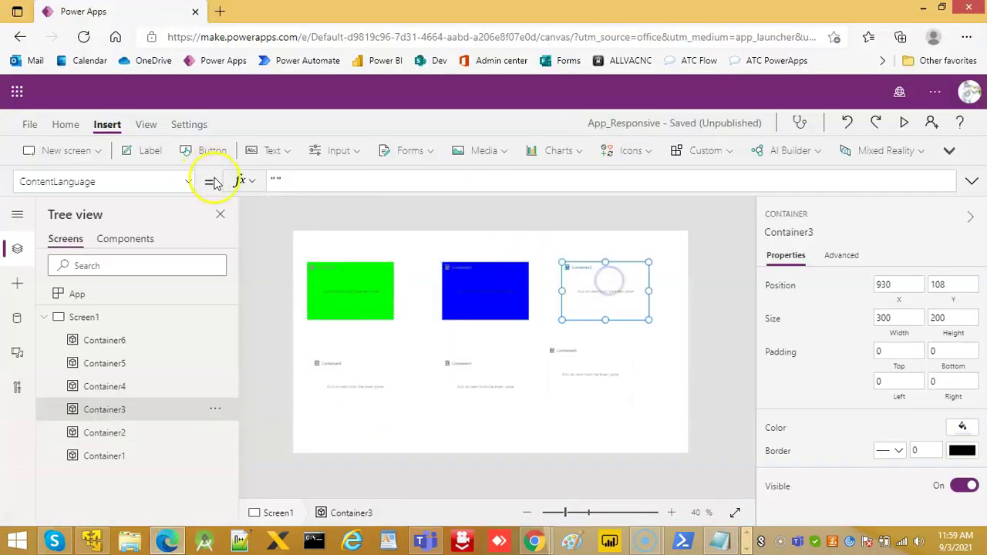
{"action": "left_click", "coordinate": [190, 182]}
{"action": "left_click", "coordinate": [49, 338]}
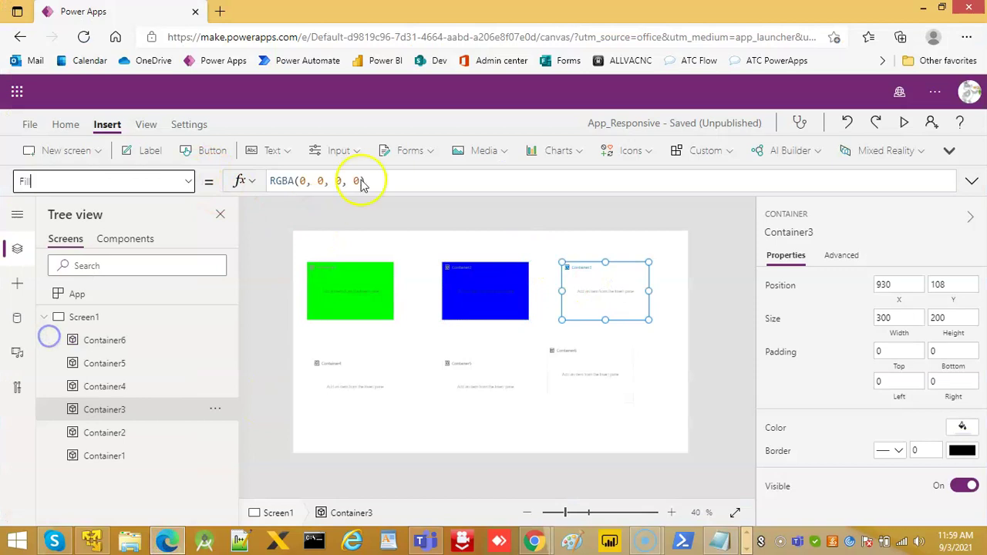
{"action": "left_click_drag", "start_coordinate": [379, 182], "coordinate": [231, 171]}
{"action": "key", "text": "ctrl+v"}
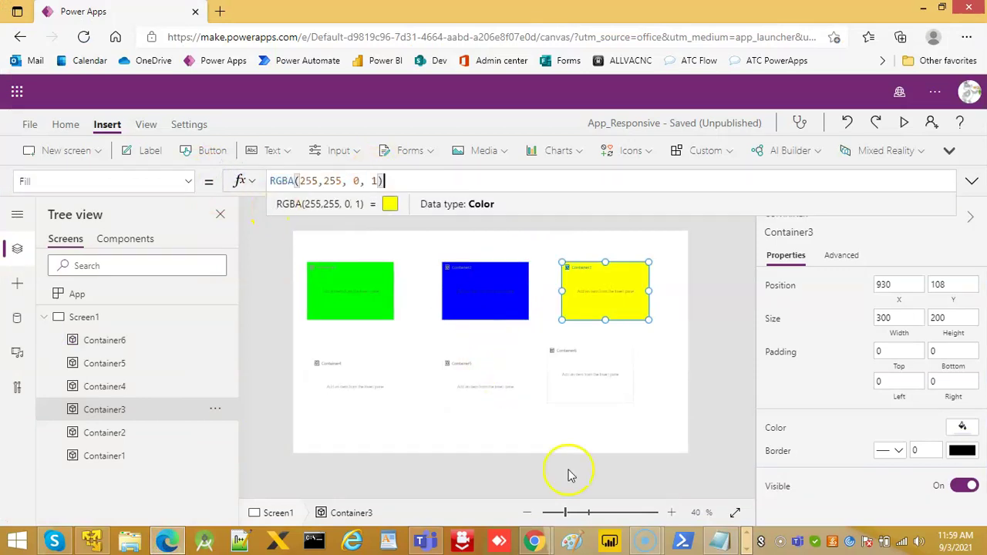
Step: Copy RGBA(0,255, 255, 1) from the Container4 section of the Notepad notes into Container4's Fill property
{"action": "left_click", "coordinate": [719, 543]}
{"action": "scroll", "coordinate": [205, 405], "scroll_direction": "down", "scroll_amount": 2}
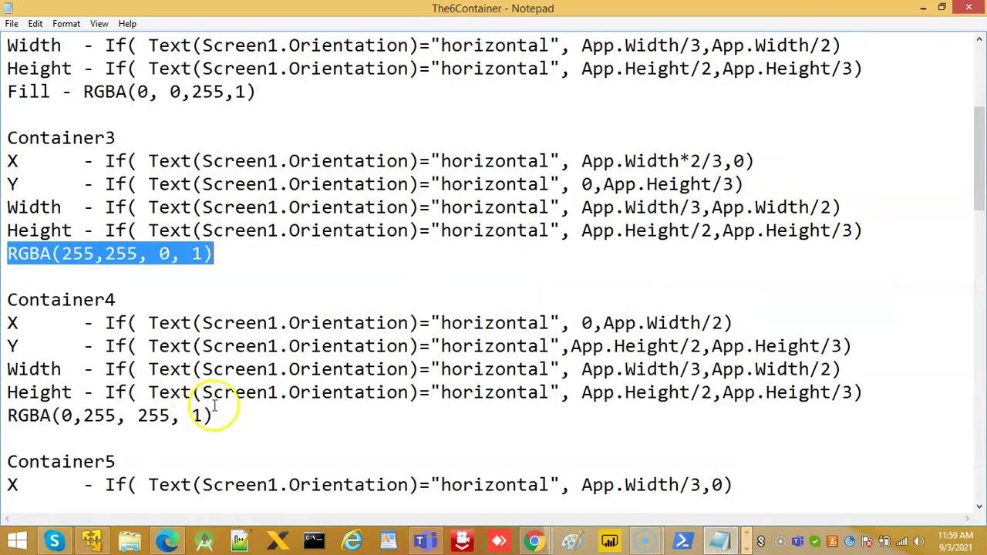
{"action": "left_click_drag", "start_coordinate": [232, 416], "coordinate": [6, 417]}
{"action": "key", "text": "ctrl+c"}
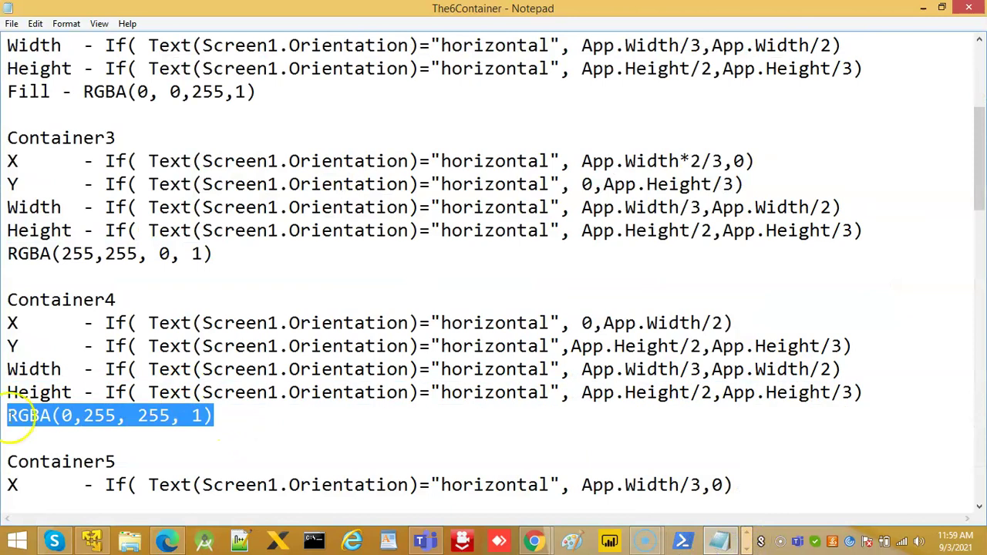
{"action": "left_click", "coordinate": [167, 542]}
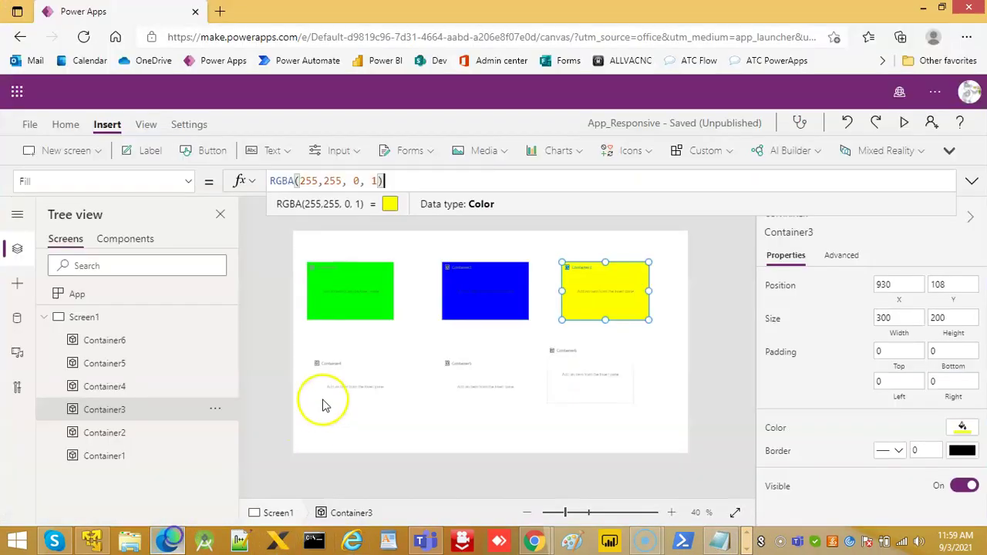
{"action": "left_click", "coordinate": [370, 381]}
{"action": "left_click", "coordinate": [193, 185]}
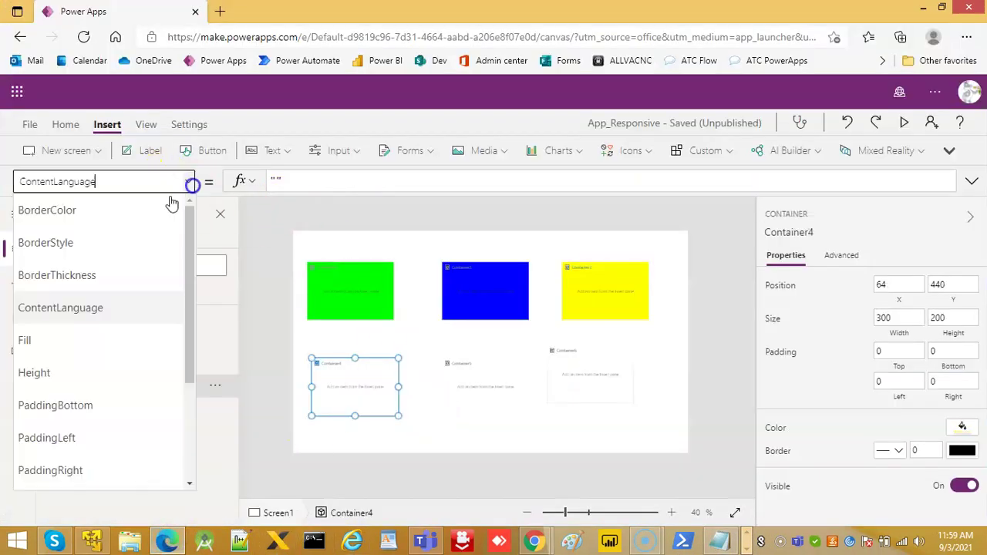
{"action": "left_click", "coordinate": [48, 347]}
{"action": "left_click_drag", "start_coordinate": [398, 174], "coordinate": [207, 174]}
{"action": "key", "text": "ctrl+v"}
Step: Copy RGBA(100,255, 100, 1) from the Container5 section of the Notepad notes into Container5's Fill property
{"action": "left_click", "coordinate": [721, 541]}
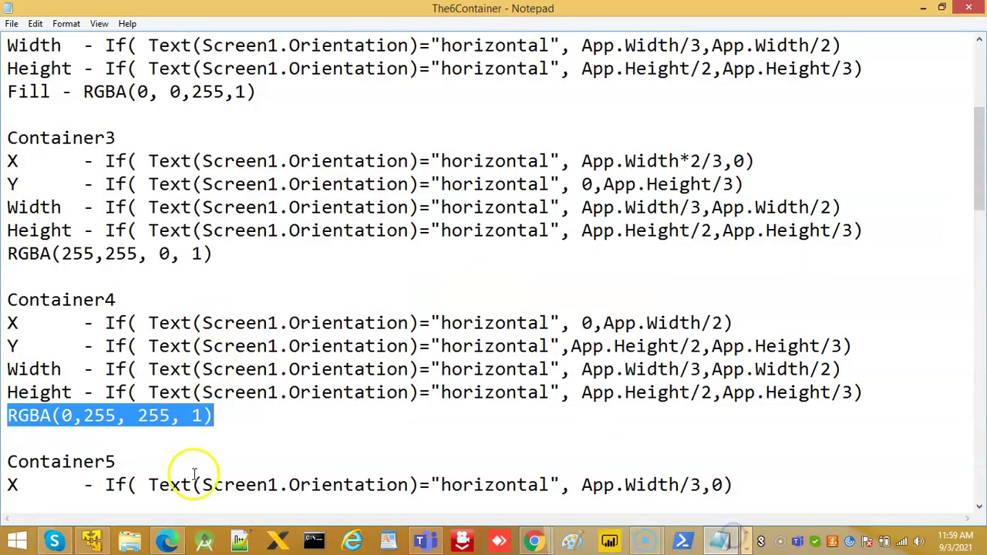
{"action": "scroll", "coordinate": [199, 447], "scroll_direction": "down", "scroll_amount": 2}
{"action": "left_click_drag", "start_coordinate": [331, 436], "coordinate": [87, 438]}
{"action": "key", "text": "ctrl+c"}
{"action": "left_click", "coordinate": [167, 541]}
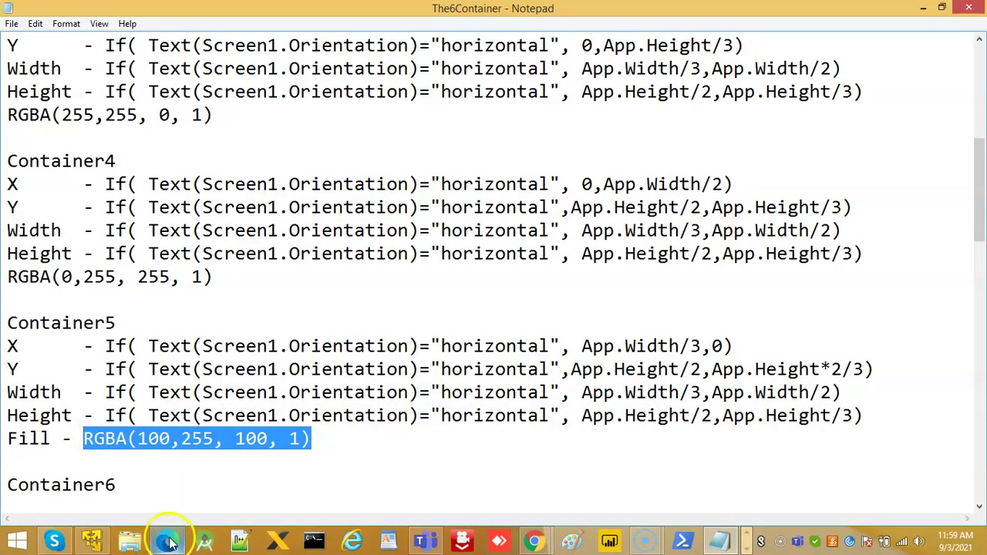
{"action": "left_click", "coordinate": [494, 389]}
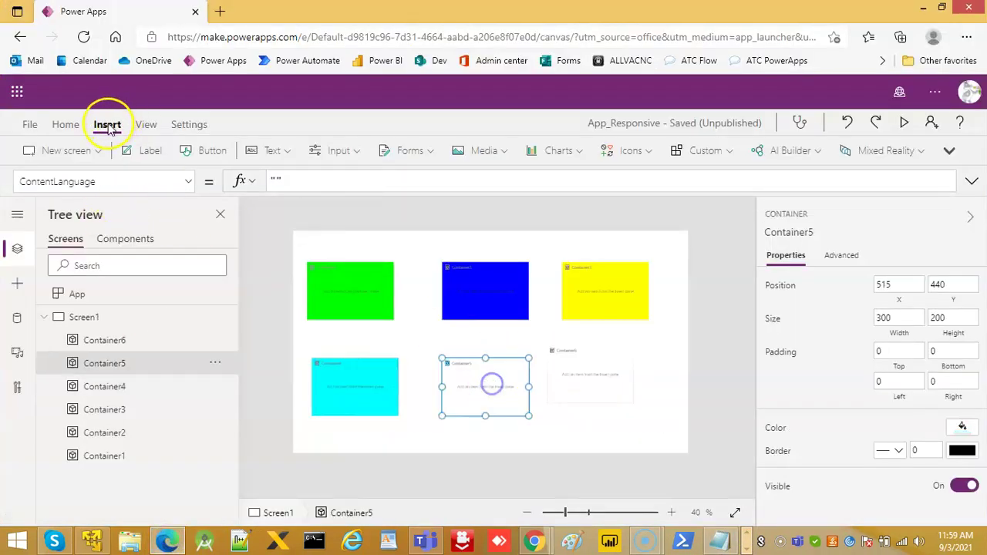
{"action": "left_click", "coordinate": [188, 181]}
{"action": "left_click", "coordinate": [57, 340]}
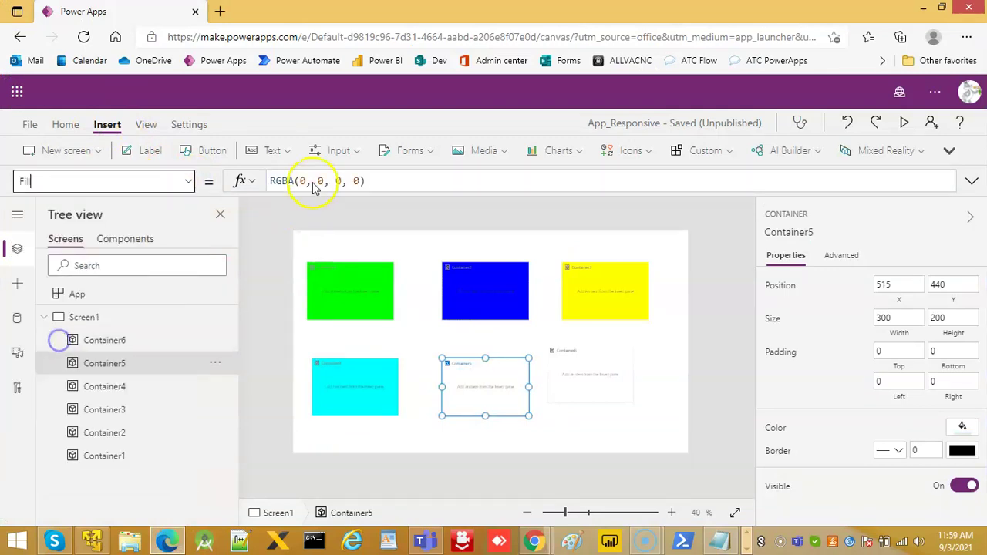
{"action": "left_click_drag", "start_coordinate": [391, 185], "coordinate": [262, 187]}
{"action": "key", "text": "ctrl+v"}
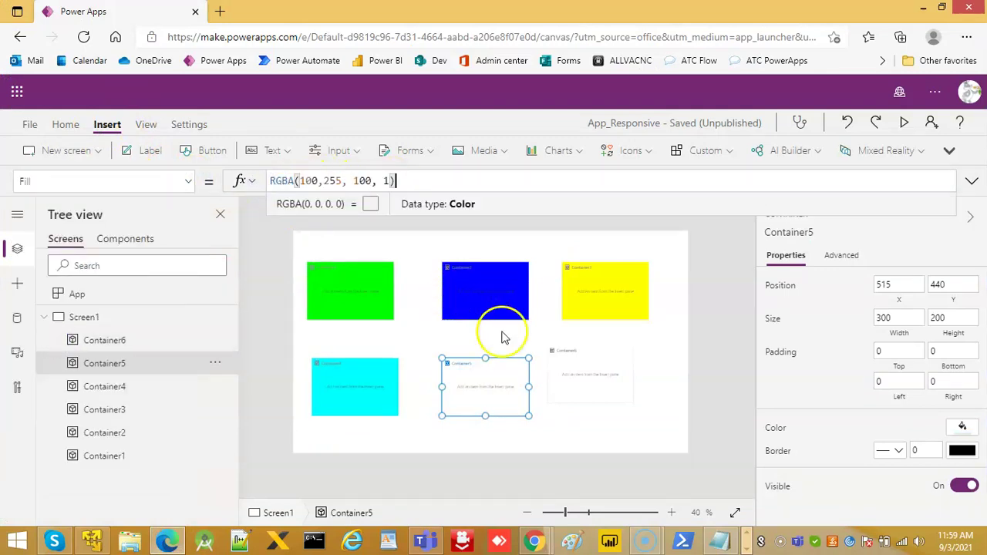
Step: Copy RGBA(100, 100,255,1) from the Container6 section of the Notepad notes into Container6's Fill property
{"action": "left_click", "coordinate": [719, 544]}
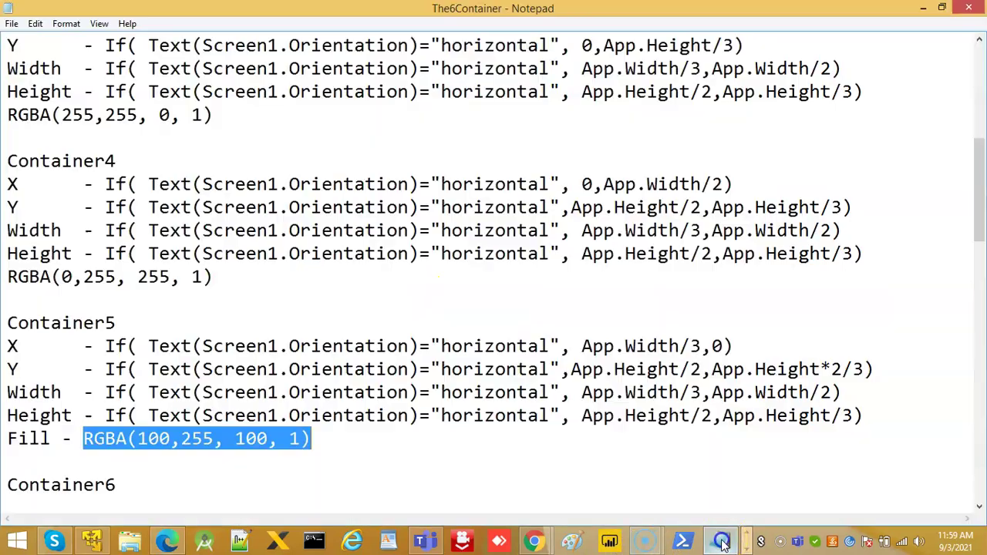
{"action": "left_click_drag", "start_coordinate": [290, 324], "coordinate": [120, 328]}
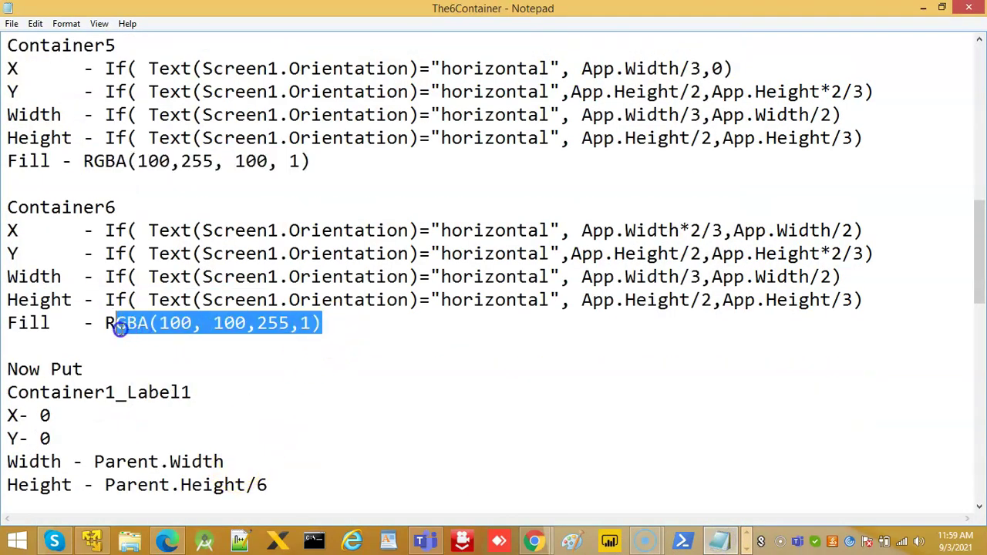
{"action": "key", "text": "ctrl+c"}
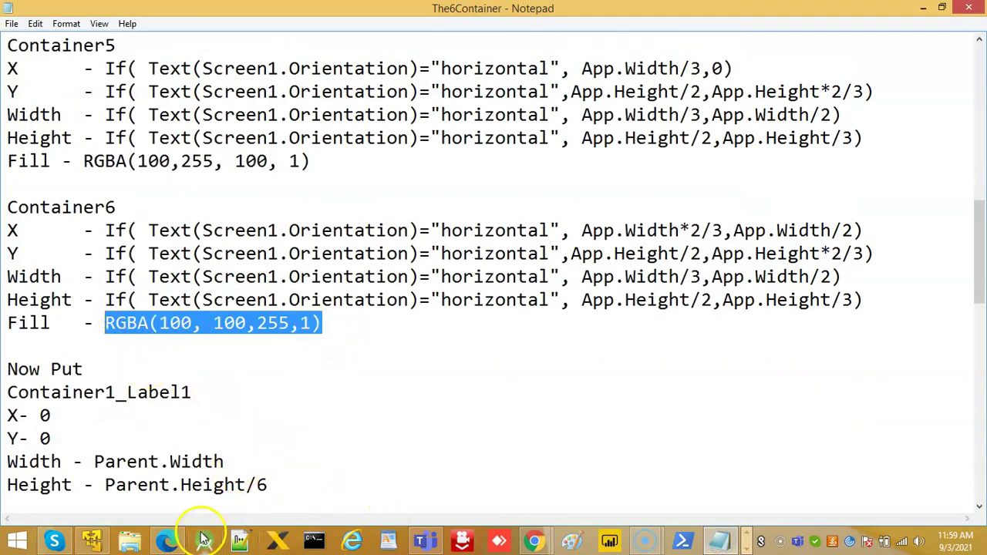
{"action": "left_click", "coordinate": [167, 541]}
{"action": "left_click", "coordinate": [591, 395]}
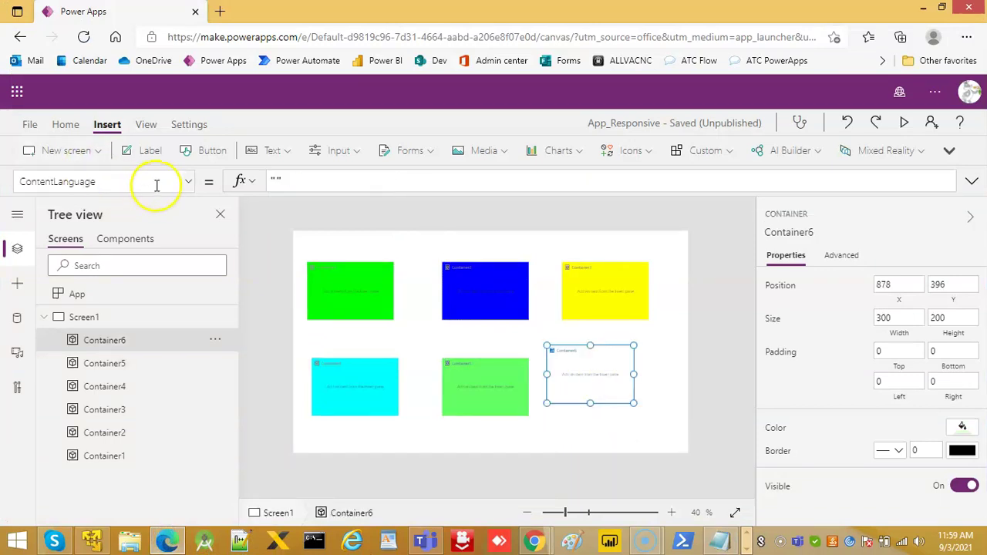
{"action": "left_click", "coordinate": [192, 181]}
{"action": "left_click", "coordinate": [66, 347]}
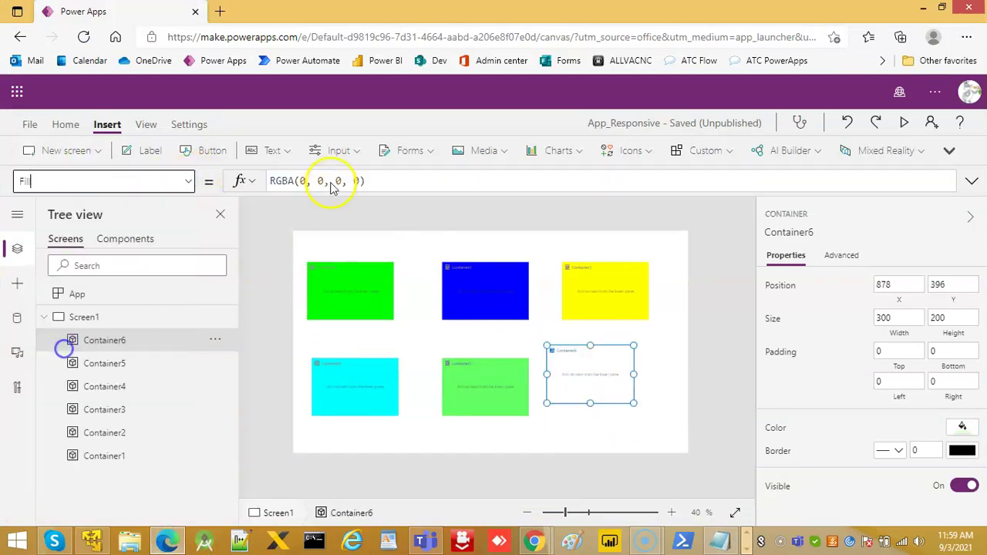
{"action": "left_click_drag", "start_coordinate": [392, 185], "coordinate": [140, 178]}
{"action": "key", "text": "ctrl+v"}
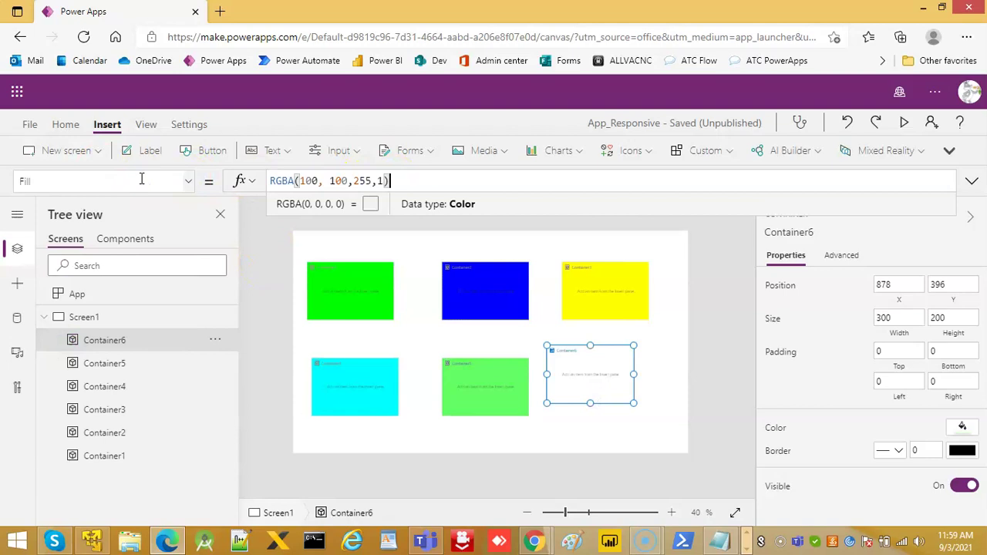
{"action": "left_click", "coordinate": [579, 344]}
{"action": "left_click", "coordinate": [645, 363]}
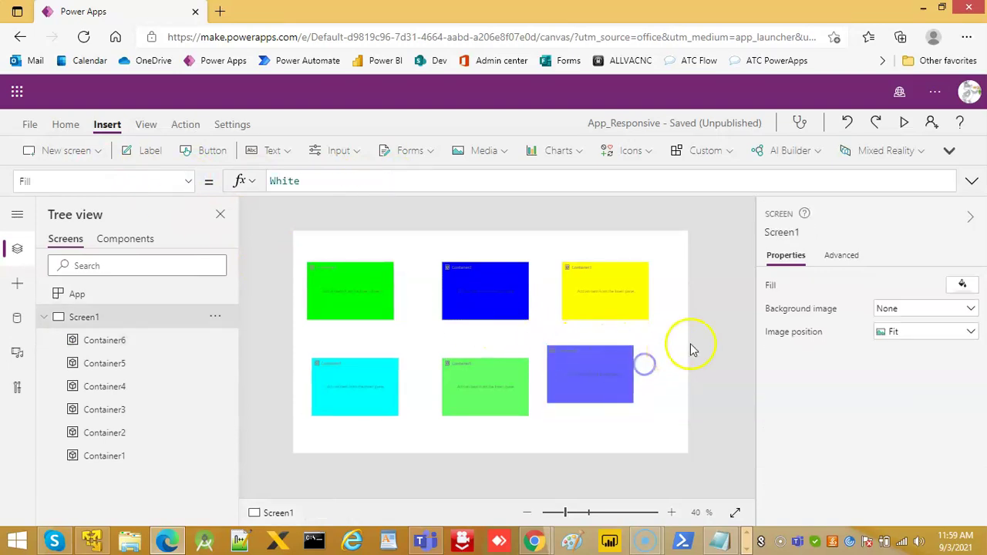
Step: Save a copy of the app to the cloud as App_TheContainers and return to the editing canvas
{"action": "left_click", "coordinate": [29, 126]}
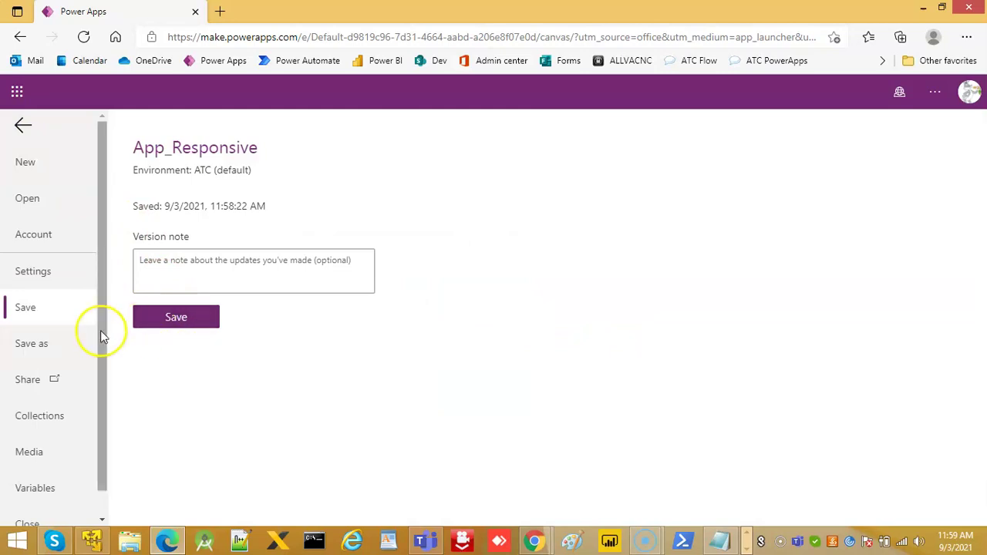
{"action": "left_click", "coordinate": [31, 345]}
{"action": "left_click", "coordinate": [508, 167]}
{"action": "left_click", "coordinate": [521, 167]}
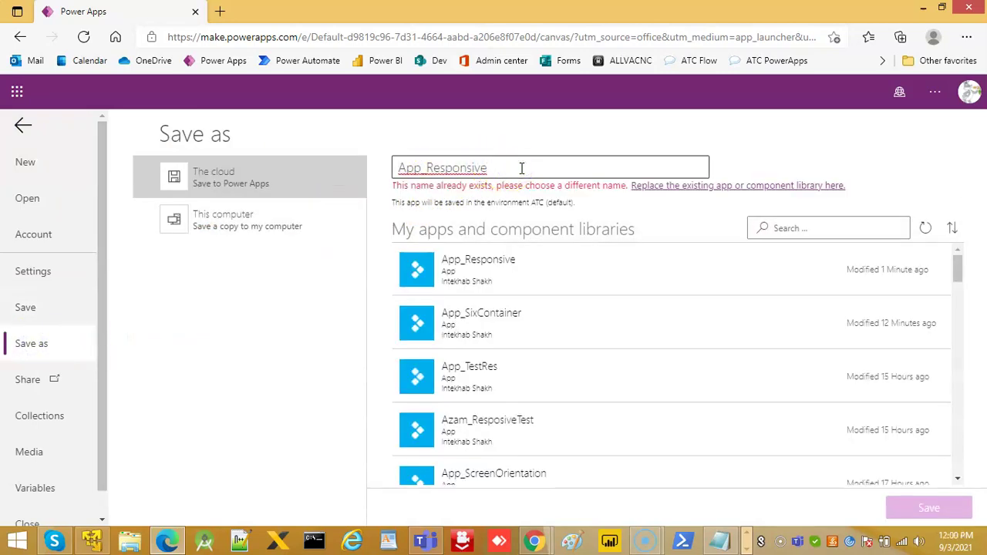
{"action": "key", "text": "BackSpace"}
{"action": "key", "text": "BackSpace"}
{"action": "key", "text": "BackSpace"}
{"action": "type", "text": "TheContainer"}
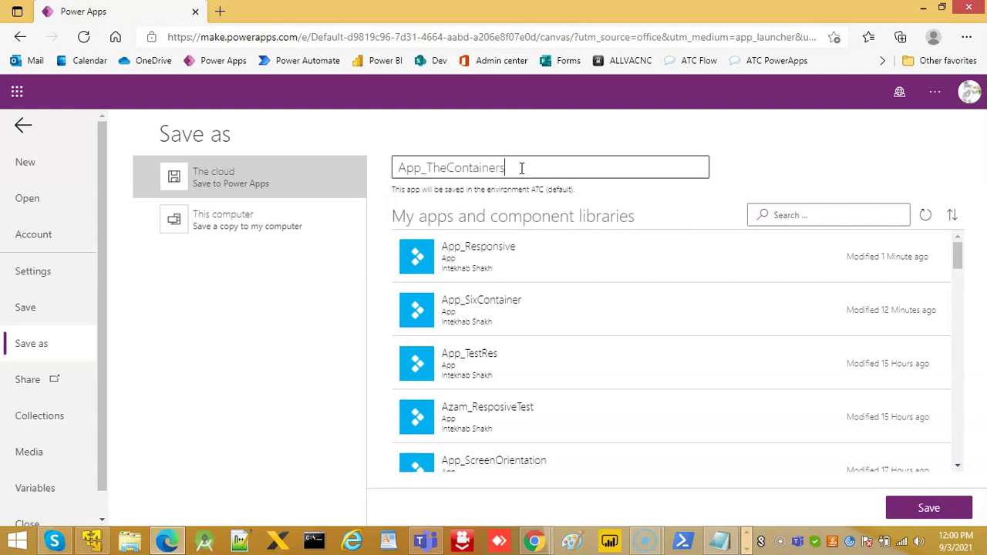
{"action": "left_click", "coordinate": [920, 509]}
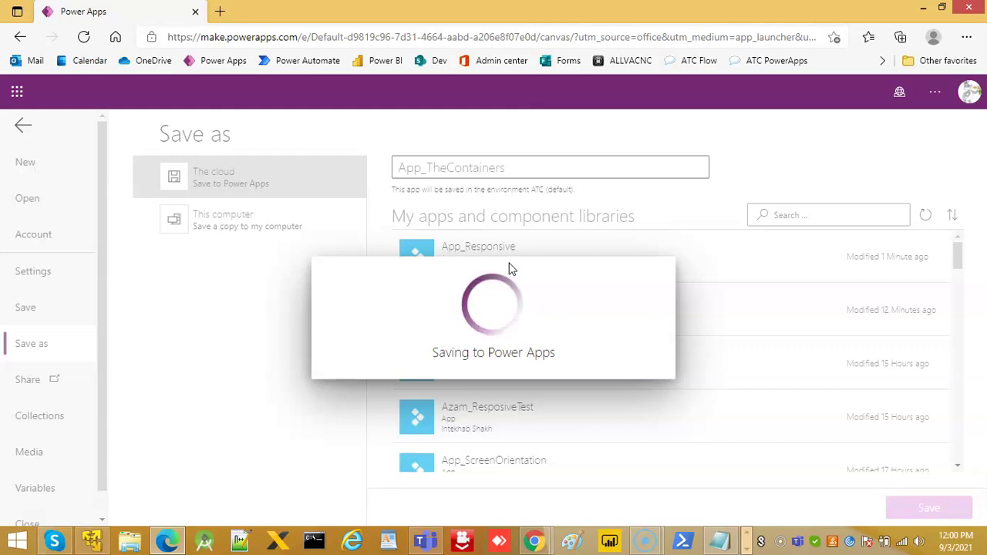
{"action": "left_click", "coordinate": [334, 289]}
{"action": "left_click", "coordinate": [23, 124]}
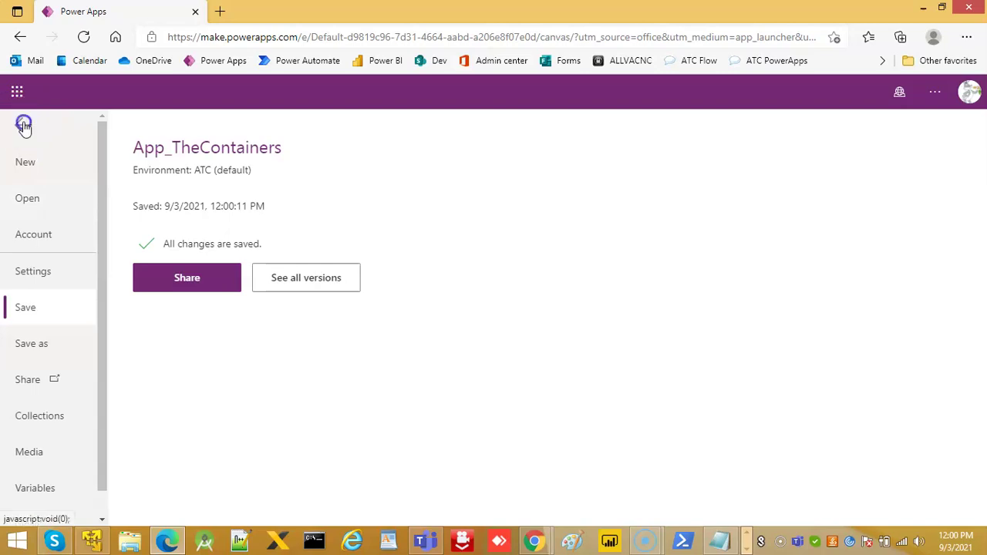
Step: Open the Power Apps apps list in a new browser tab and play App_TheContainers
{"action": "left_click", "coordinate": [220, 11]}
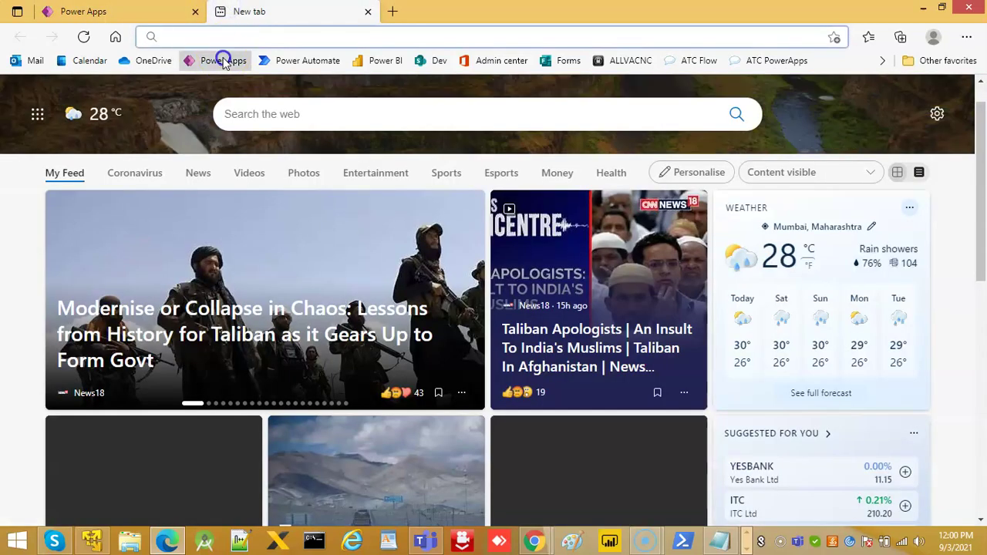
{"action": "left_click", "coordinate": [222, 60]}
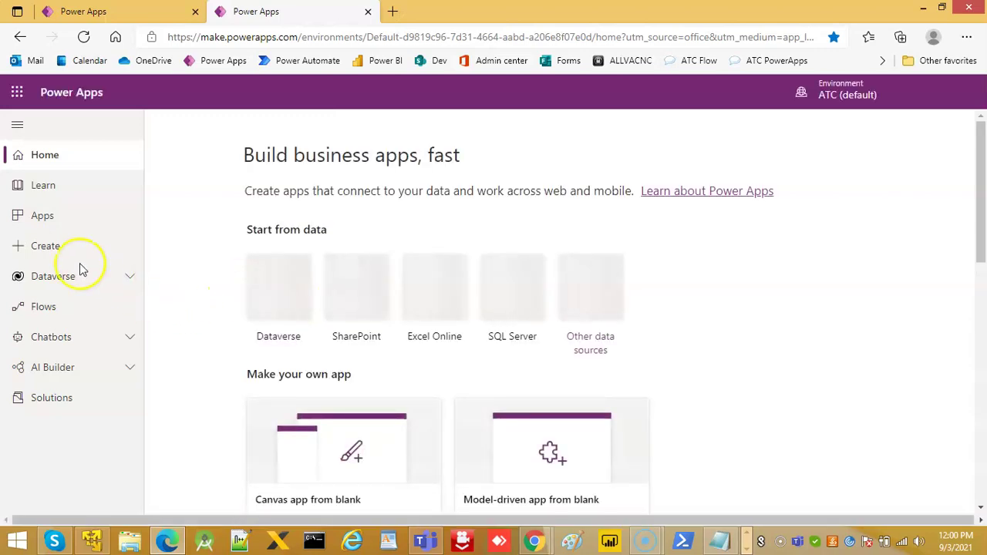
{"action": "left_click", "coordinate": [41, 222]}
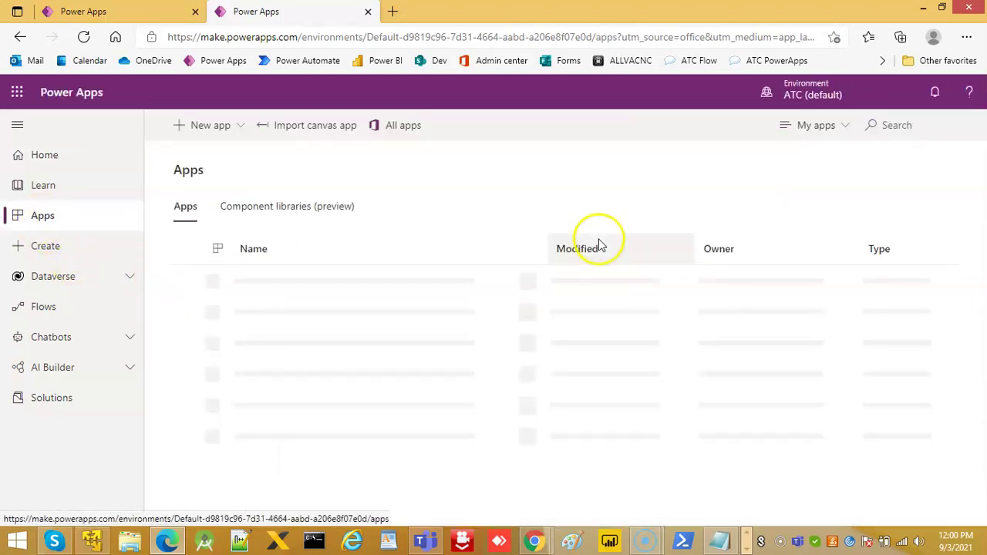
{"action": "left_click", "coordinate": [531, 283]}
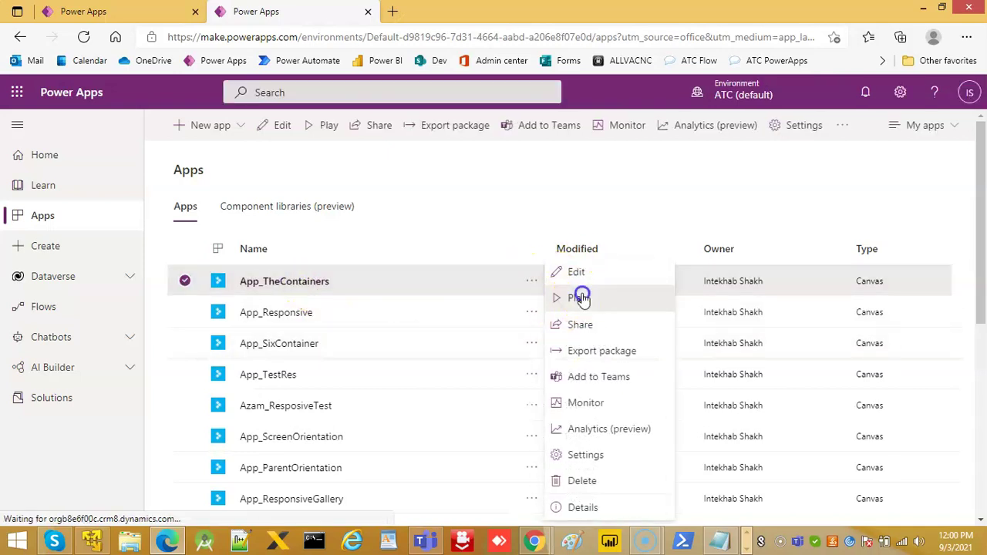
{"action": "left_click", "coordinate": [580, 298]}
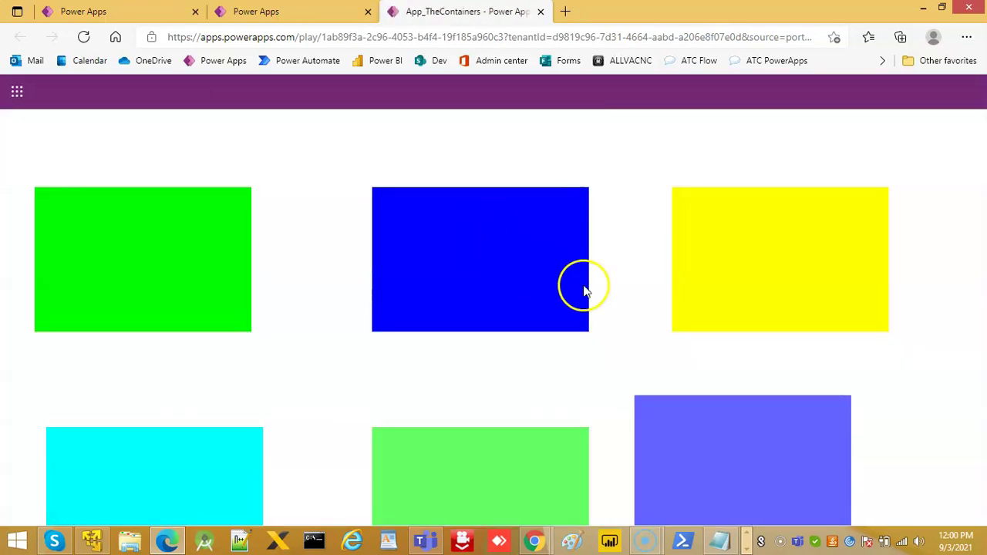
Step: Inspect the running app with the browser developer tools and emulate the ResponsiveHorizontal device
{"action": "right_click", "coordinate": [611, 213]}
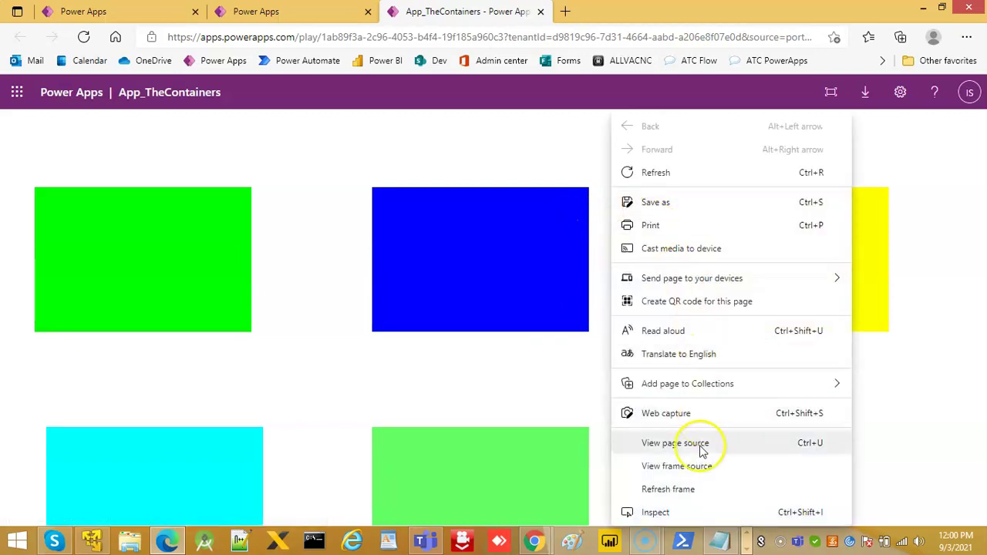
{"action": "left_click", "coordinate": [655, 512]}
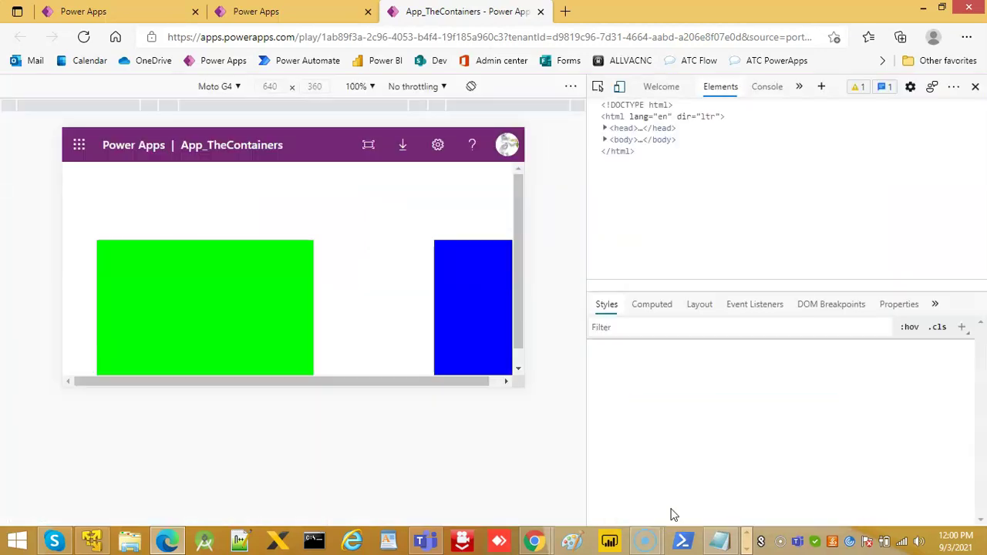
{"action": "left_click", "coordinate": [640, 283]}
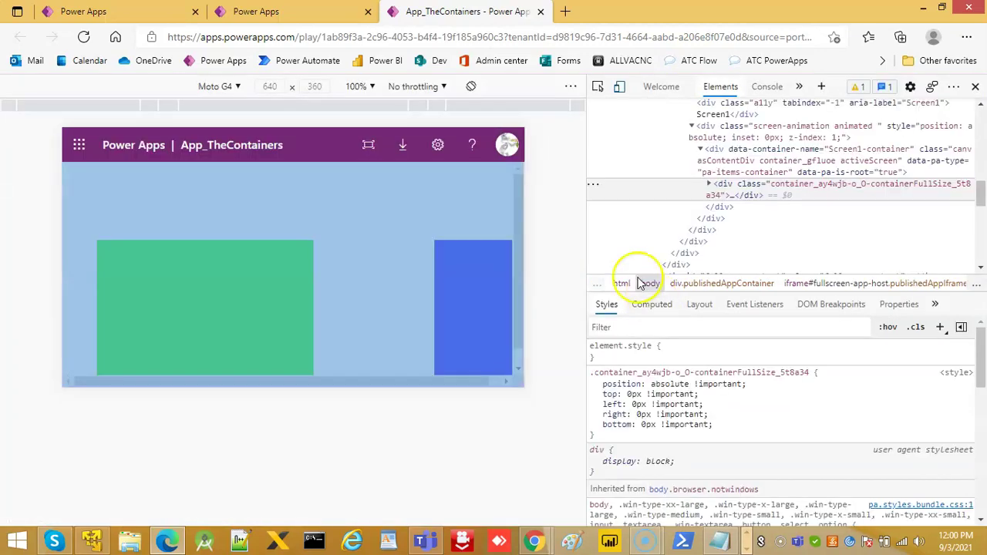
{"action": "left_click", "coordinate": [232, 86]}
{"action": "left_click", "coordinate": [255, 44]}
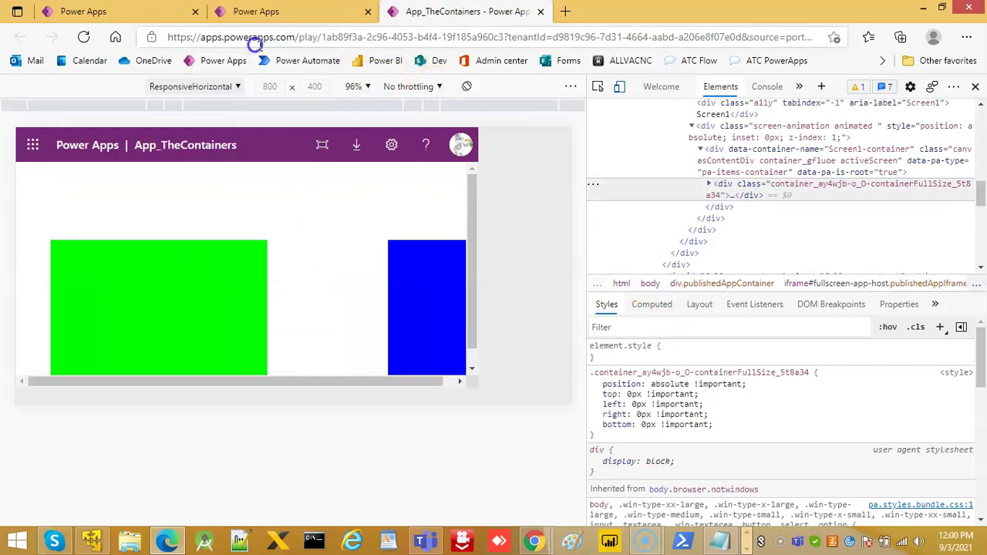
Step: Check the app's layout on the ResponsiveVertical device, then close the developer tools and player tab and return to the app editor
{"action": "left_click", "coordinate": [240, 90]}
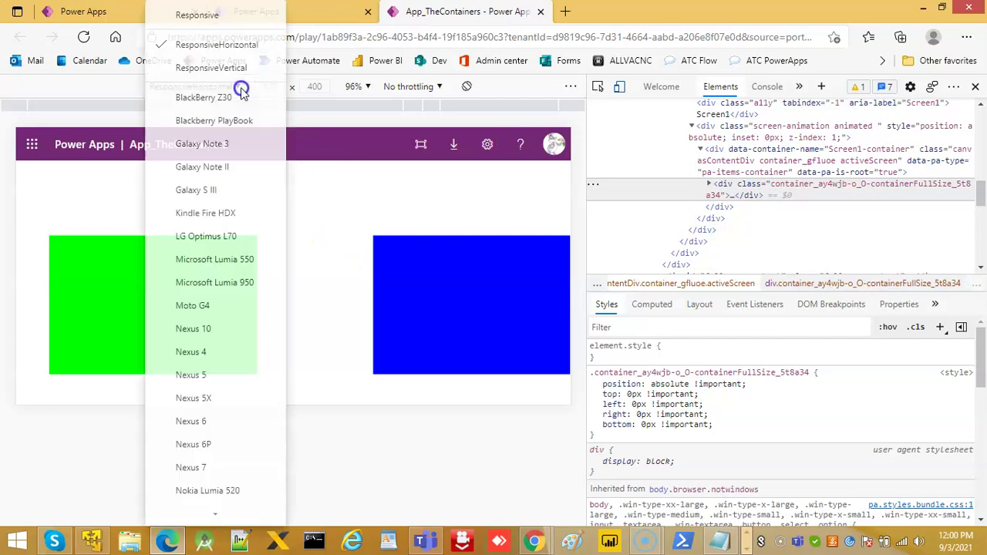
{"action": "left_click", "coordinate": [216, 68]}
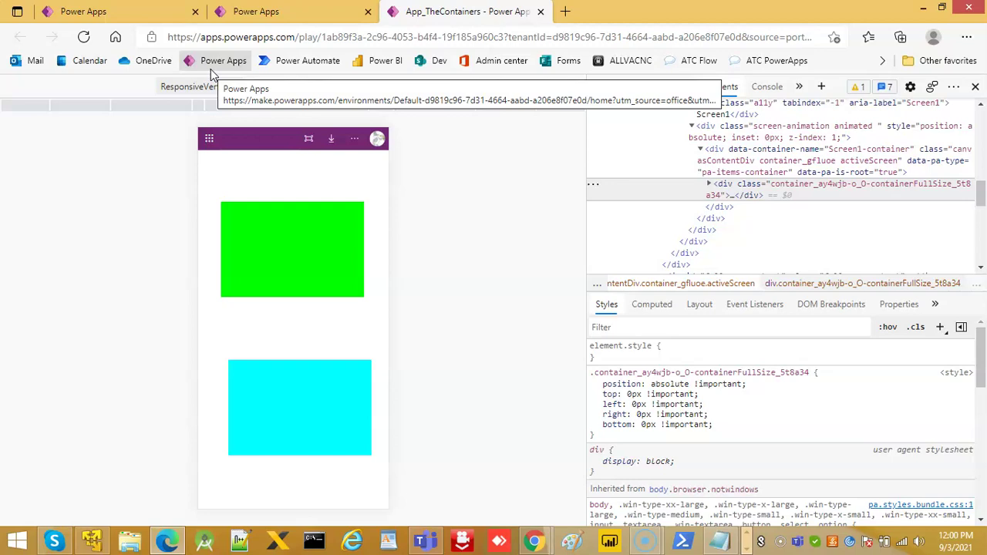
{"action": "left_click", "coordinate": [224, 80]}
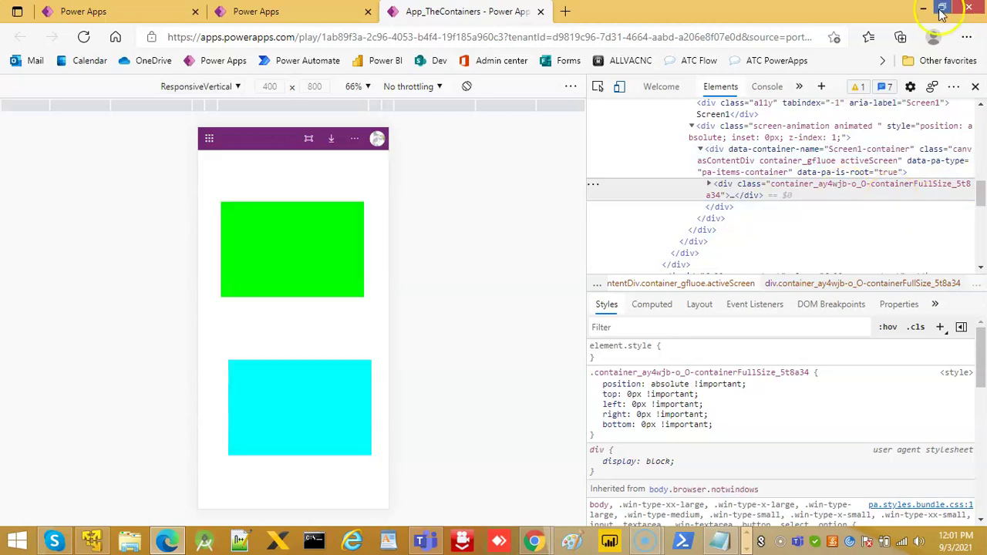
{"action": "left_click", "coordinate": [975, 87]}
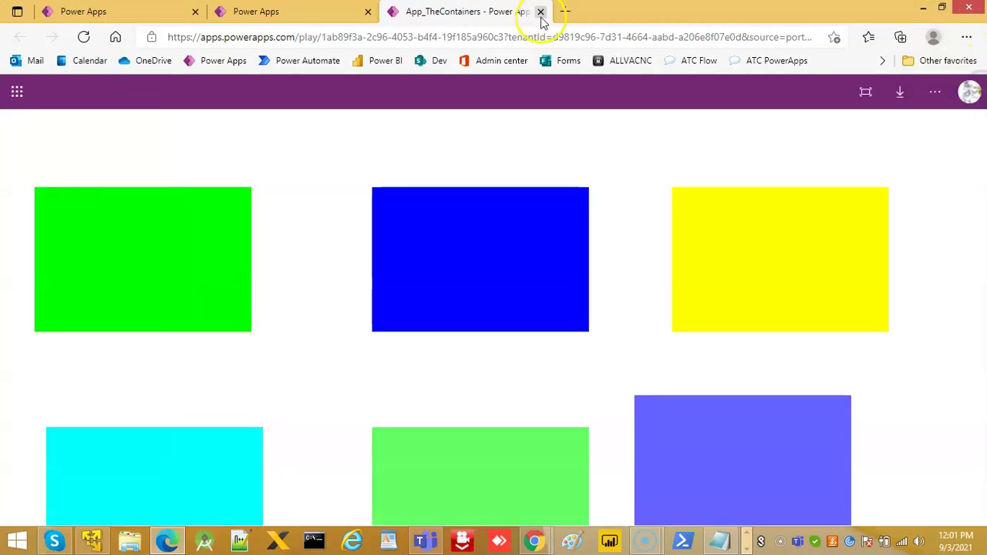
{"action": "left_click", "coordinate": [540, 11]}
{"action": "left_click", "coordinate": [87, 10]}
Step: Set Container1's X property to 0, as listed in the Container1 section of the Notepad notes
{"action": "left_click", "coordinate": [348, 290]}
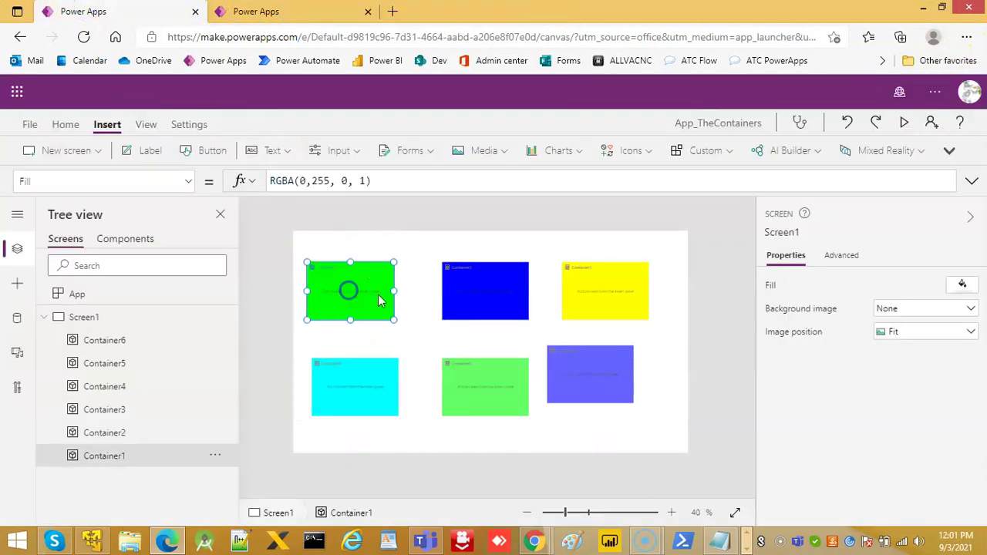
{"action": "left_click", "coordinate": [725, 540]}
{"action": "scroll", "coordinate": [452, 291], "scroll_direction": "up", "scroll_amount": 10}
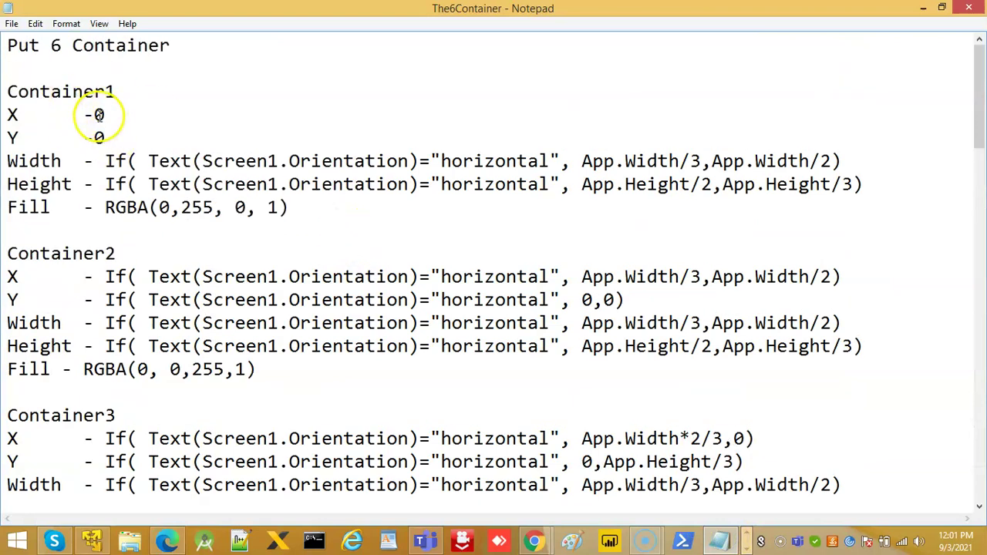
{"action": "left_click", "coordinate": [169, 542]}
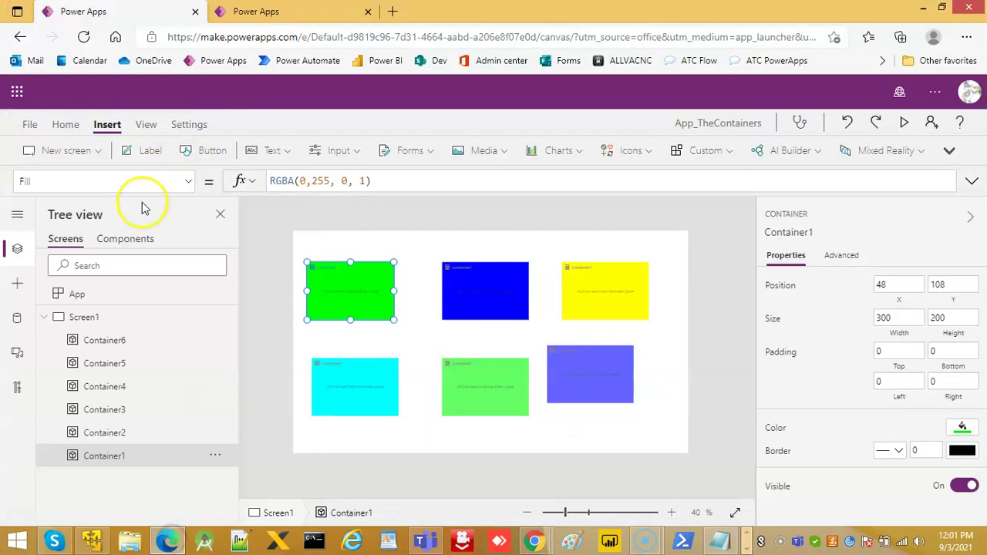
{"action": "left_click", "coordinate": [189, 180]}
{"action": "scroll", "coordinate": [68, 397], "scroll_direction": "down", "scroll_amount": 5}
{"action": "left_click", "coordinate": [44, 451]}
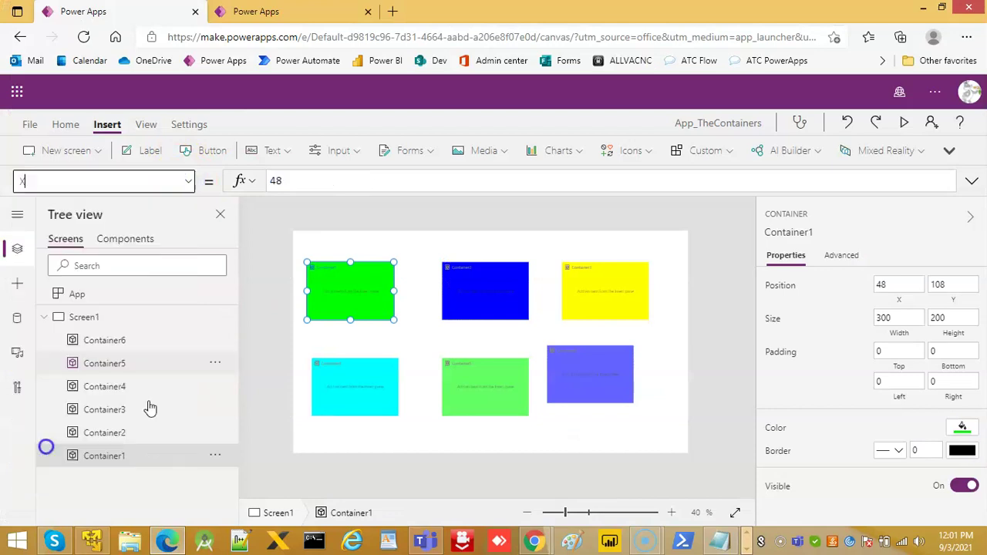
{"action": "left_click", "coordinate": [229, 182]}
{"action": "type", "text": "0"}
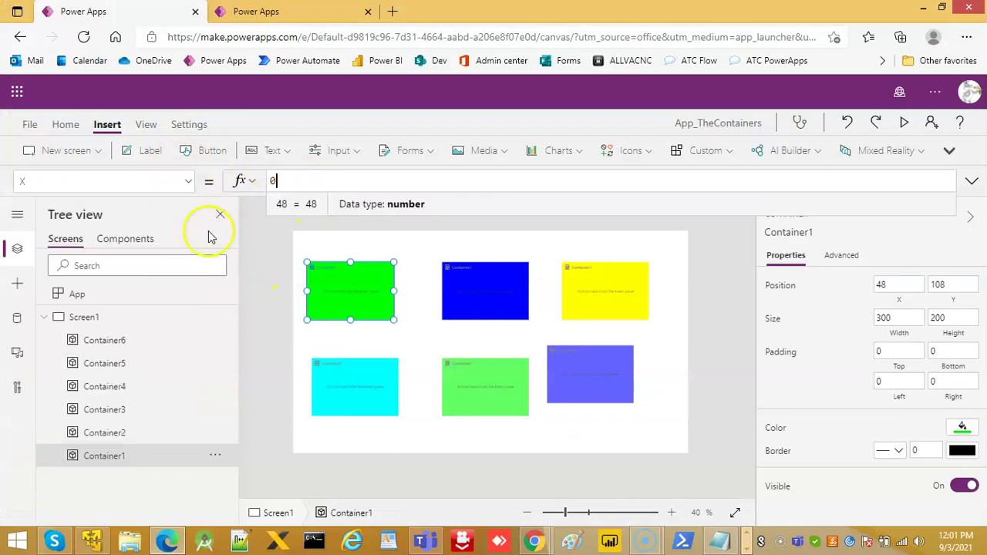
Step: Set Container1's Y property to 0
{"action": "left_click", "coordinate": [189, 180]}
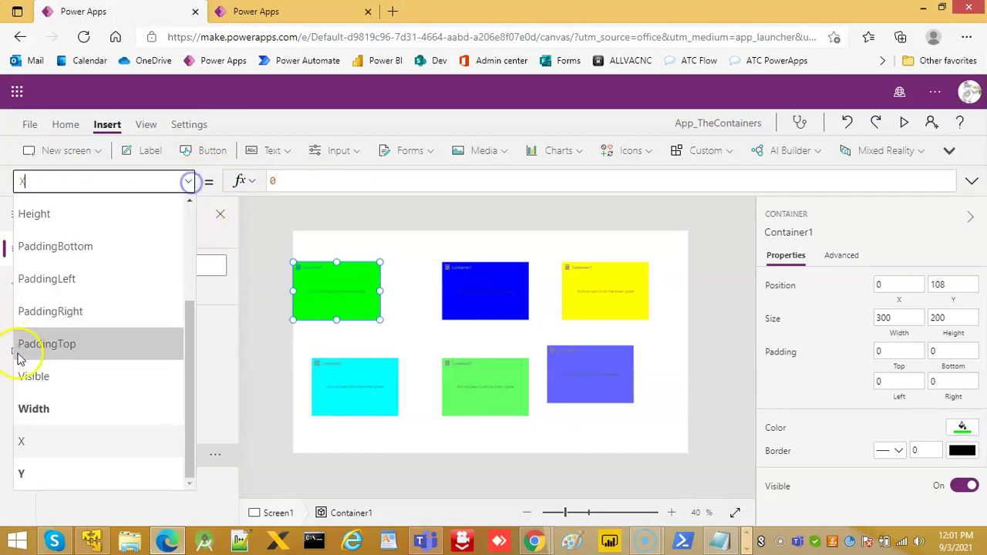
{"action": "left_click", "coordinate": [33, 469]}
{"action": "key", "text": "BackSpace"}
{"action": "key", "text": "BackSpace"}
{"action": "key", "text": "BackSpace"}
{"action": "type", "text": "0"}
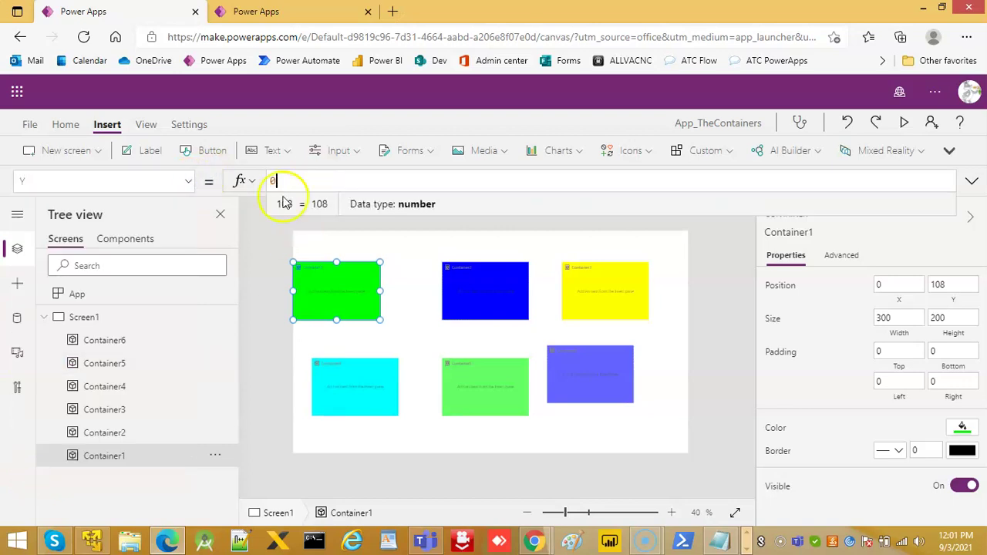
Step: Copy If( Text(Screen1.Orientation)="horizontal", App.Width/3,App.Width/2) from the Container1 section of the Notepad notes into Container1's Width property
{"action": "left_click", "coordinate": [715, 542]}
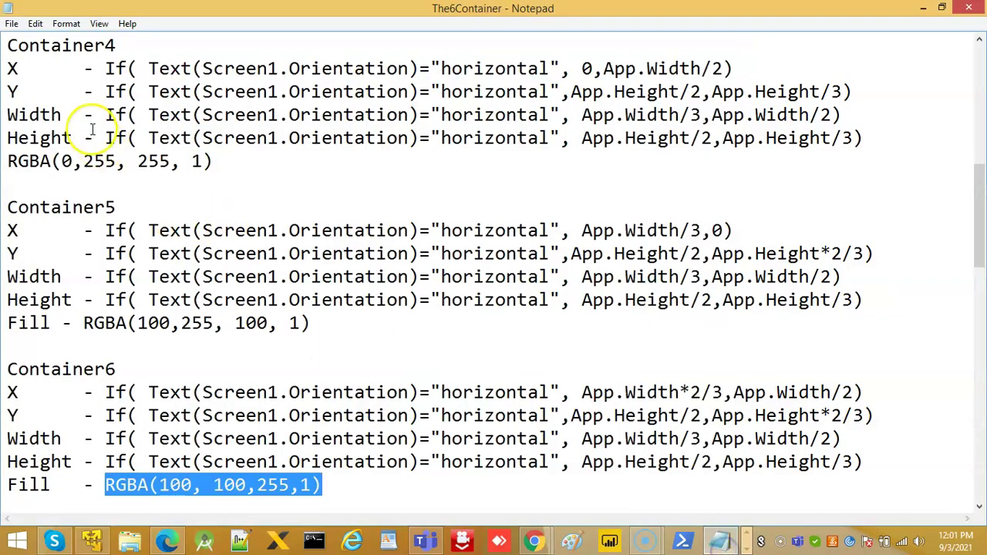
{"action": "scroll", "coordinate": [70, 116], "scroll_direction": "up", "scroll_amount": 8}
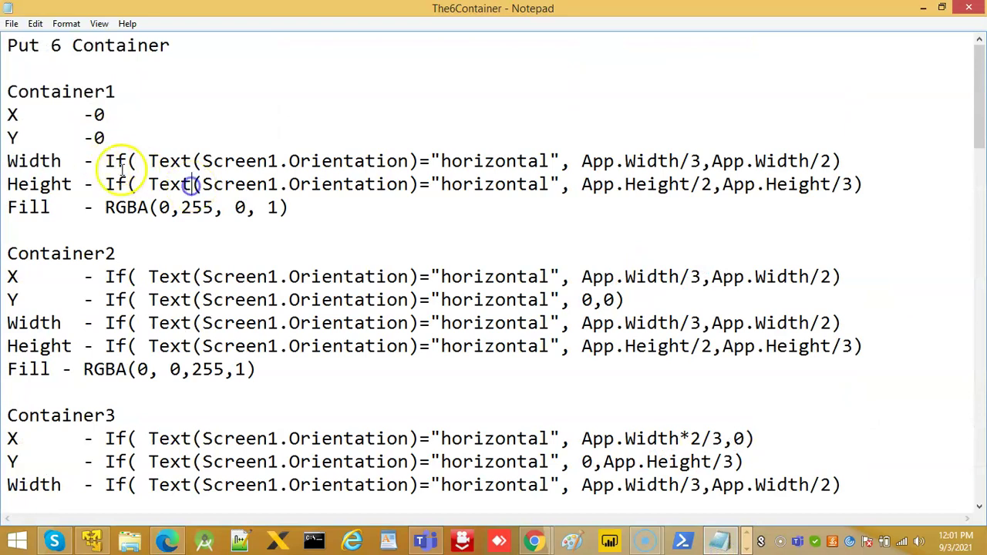
{"action": "left_click_drag", "start_coordinate": [105, 161], "coordinate": [105, 141]}
{"action": "left_click_drag", "start_coordinate": [408, 148], "coordinate": [884, 149]}
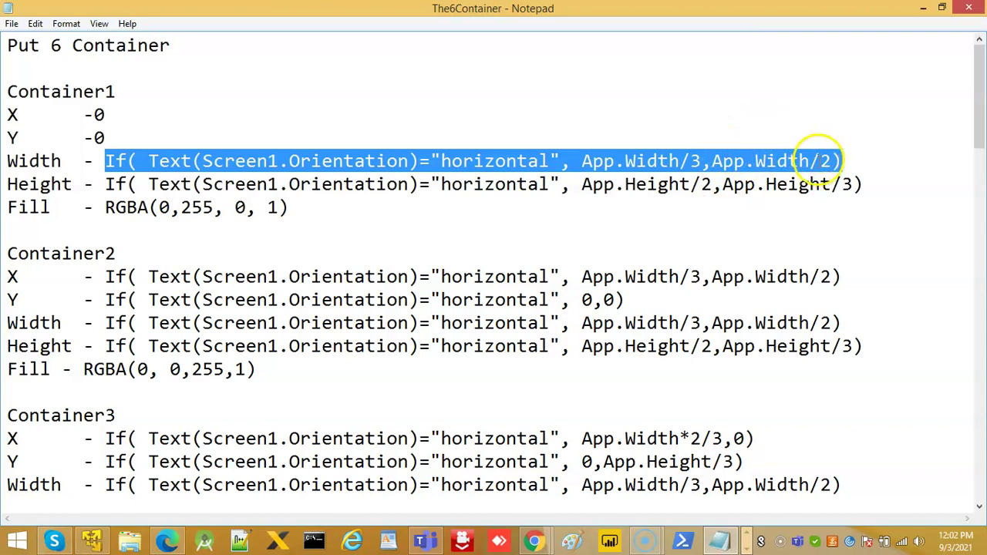
{"action": "right_click", "coordinate": [577, 157]}
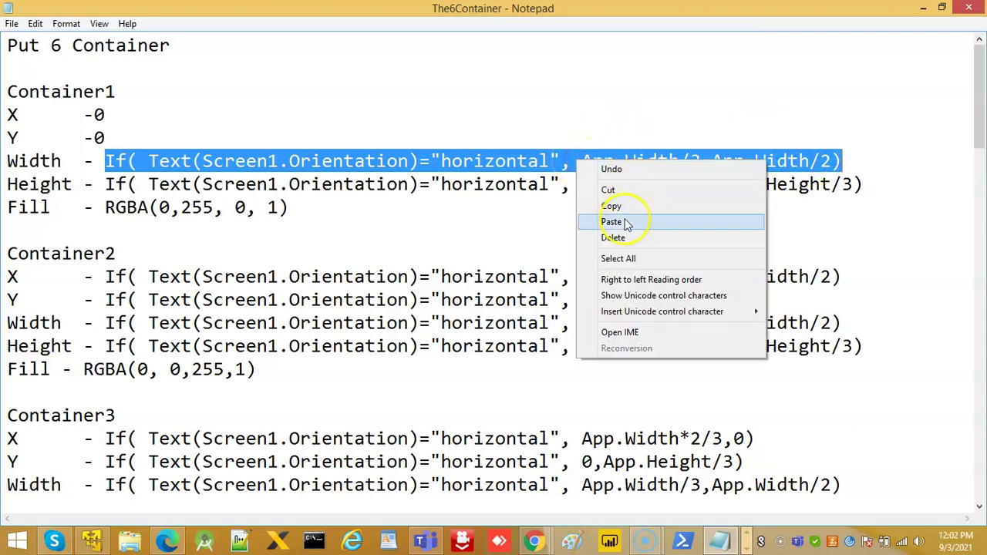
{"action": "left_click", "coordinate": [629, 204]}
{"action": "left_click", "coordinate": [169, 541]}
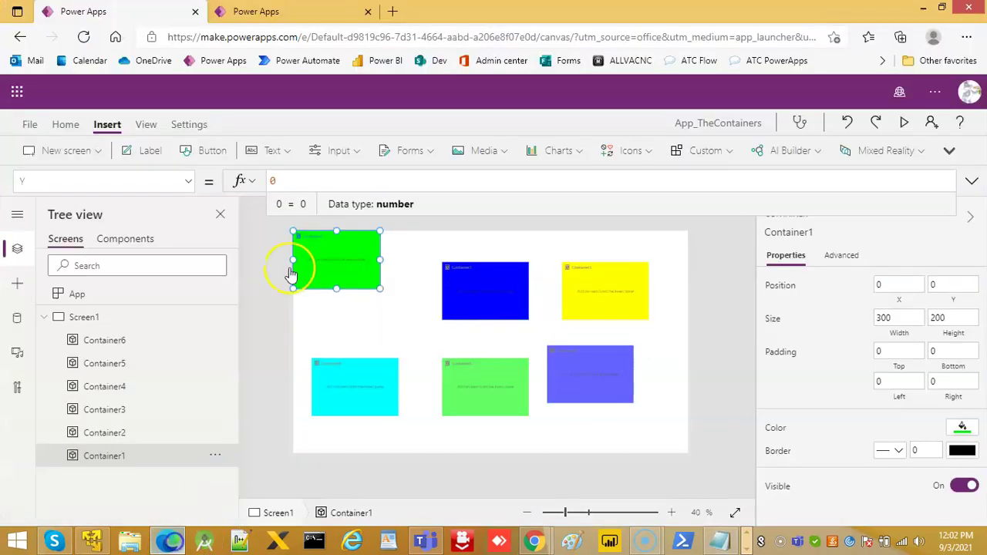
{"action": "left_click", "coordinate": [188, 182]}
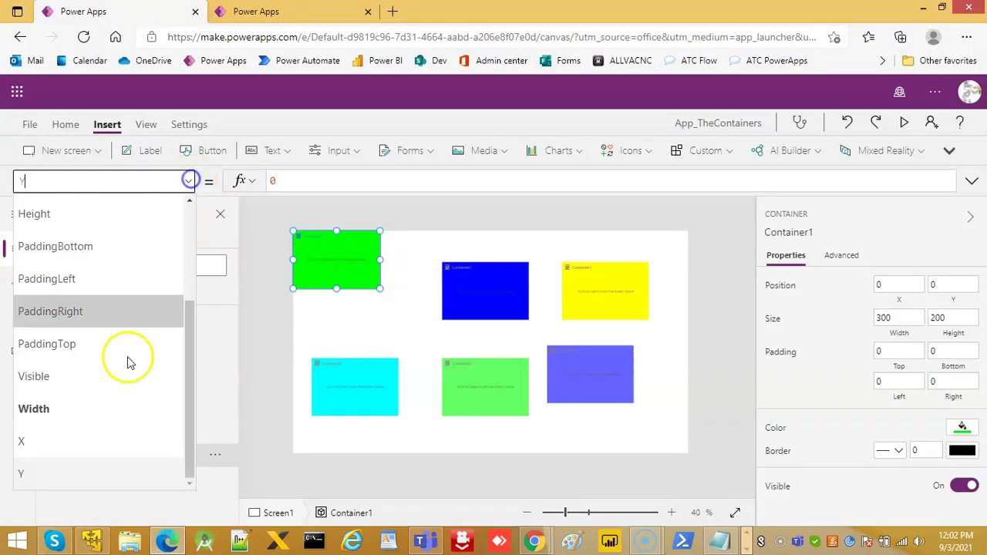
{"action": "left_click", "coordinate": [70, 409]}
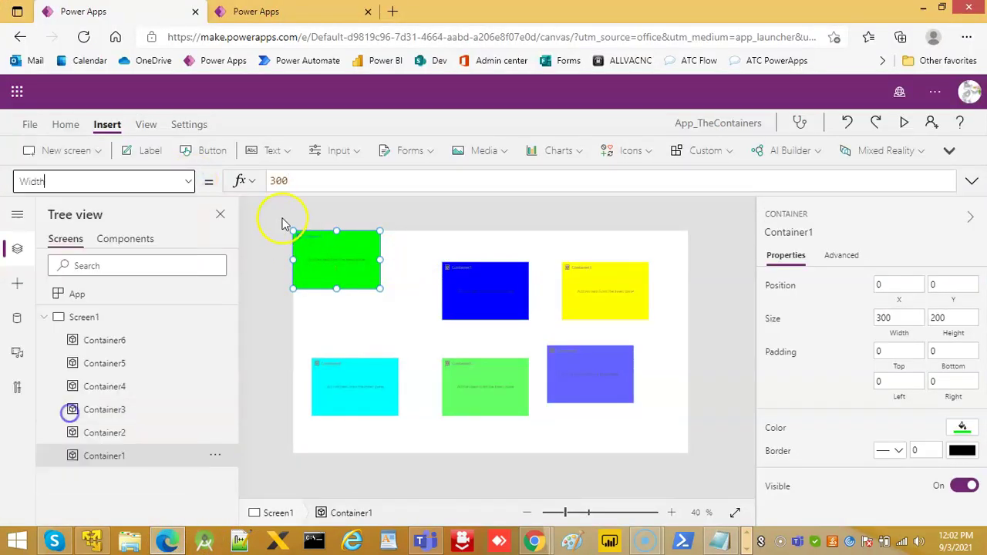
{"action": "left_click", "coordinate": [236, 182]}
{"action": "key", "text": "ctrl+a"}
{"action": "key", "text": "ctrl+v"}
Step: Copy If( Text(Screen1.Orientation)="horizontal", App.Height/2,App.Height/3) from the Container1 section of the Notepad notes into Container1's Height property
{"action": "left_click", "coordinate": [718, 542]}
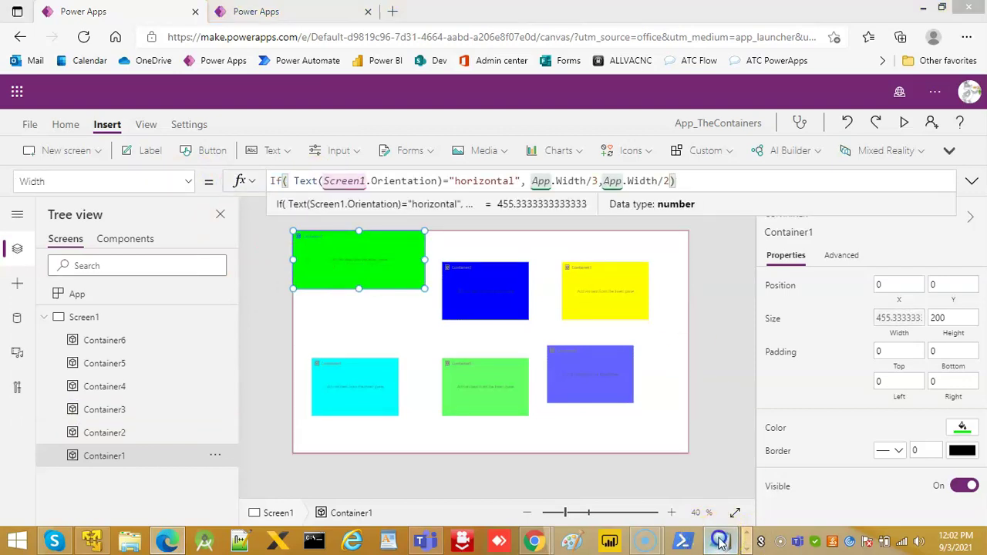
{"action": "left_click_drag", "start_coordinate": [106, 184], "coordinate": [916, 181]}
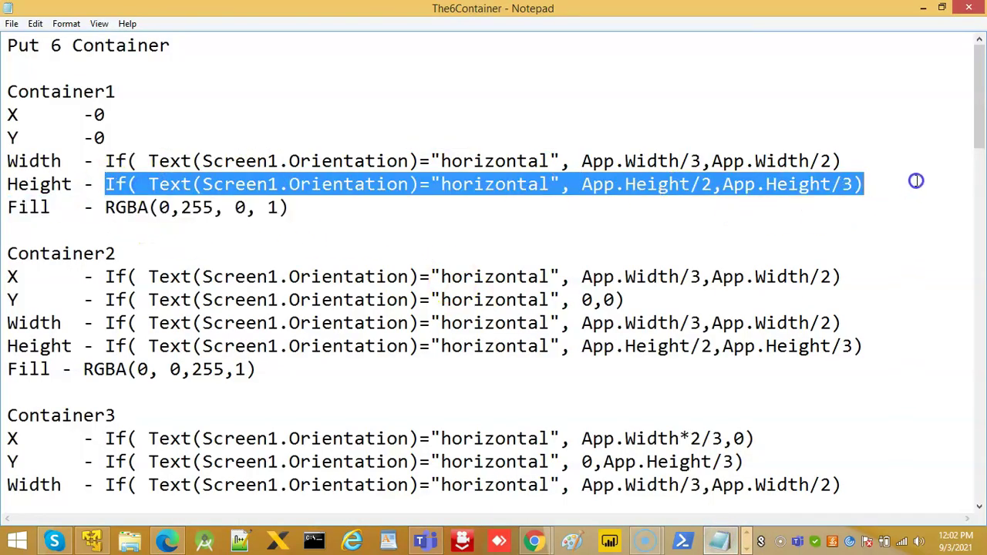
{"action": "left_click", "coordinate": [168, 541]}
{"action": "left_click", "coordinate": [189, 183]}
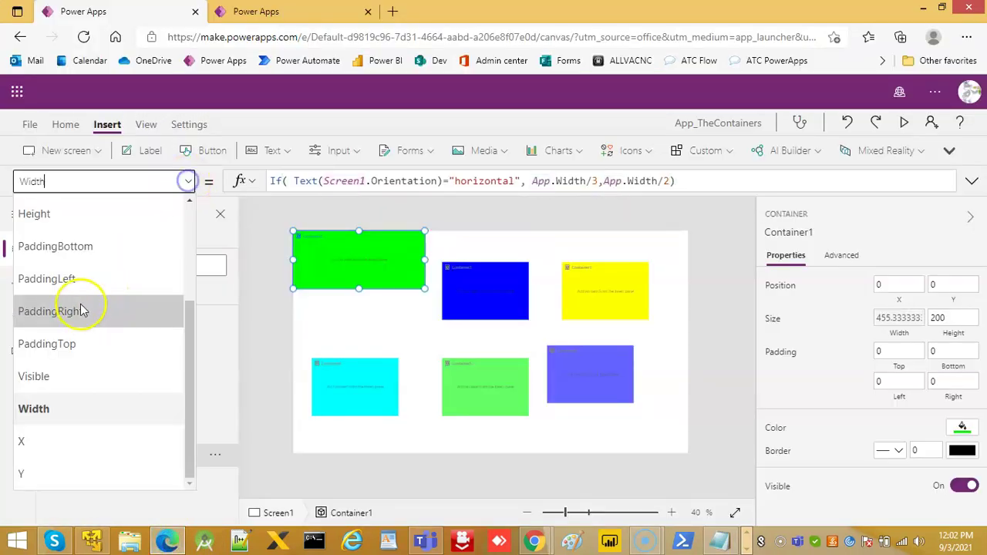
{"action": "scroll", "coordinate": [85, 285], "scroll_direction": "up", "scroll_amount": 2}
{"action": "left_click", "coordinate": [41, 366]}
{"action": "left_click", "coordinate": [287, 180]}
{"action": "key", "text": "ctrl+a"}
{"action": "key", "text": "ctrl+v"}
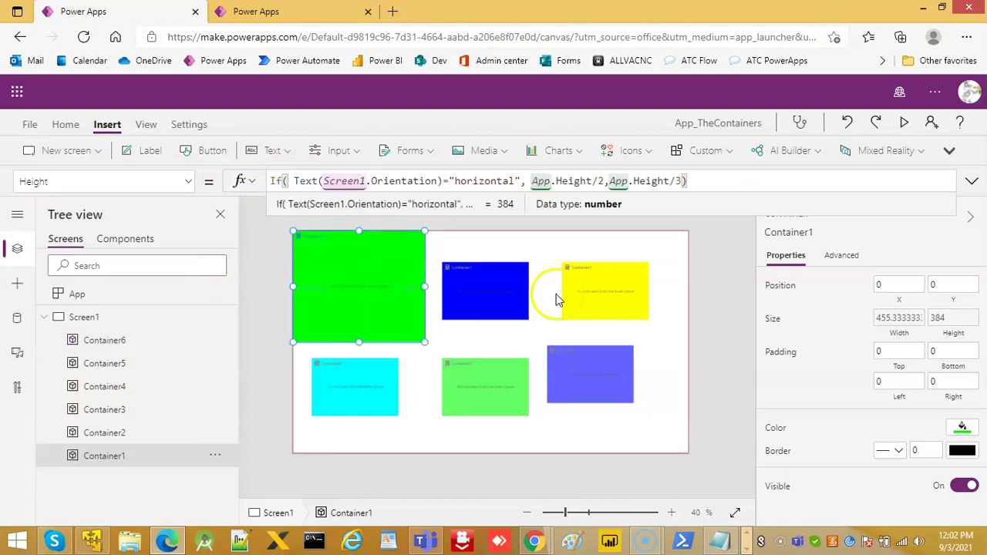
Step: Copy If( Text(Screen1.Orientation)="horizontal", App.Width/3,App.Width/2) from the Container2 section of the Notepad notes into Container2's X property
{"action": "left_click", "coordinate": [489, 285]}
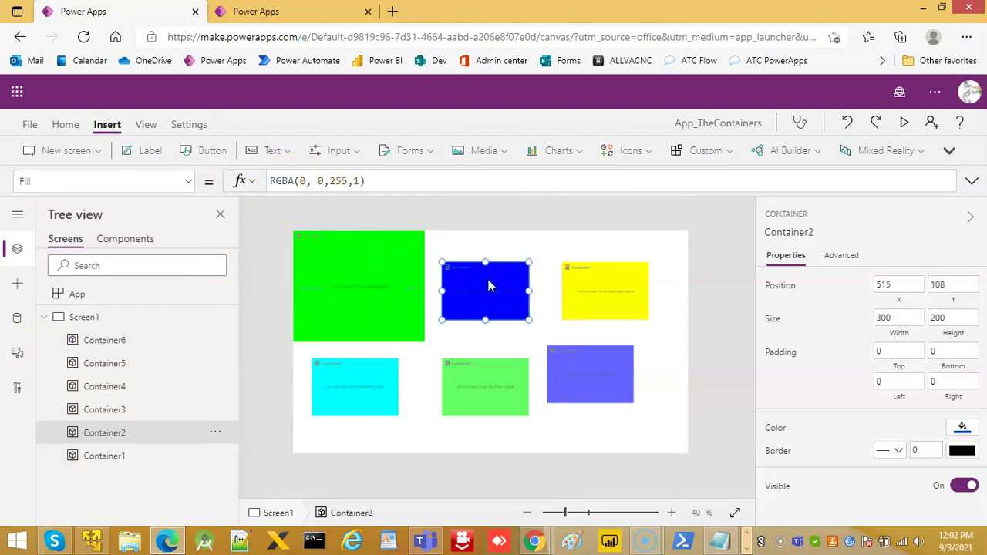
{"action": "left_click", "coordinate": [719, 541]}
{"action": "scroll", "coordinate": [139, 232], "scroll_direction": "down", "scroll_amount": 1}
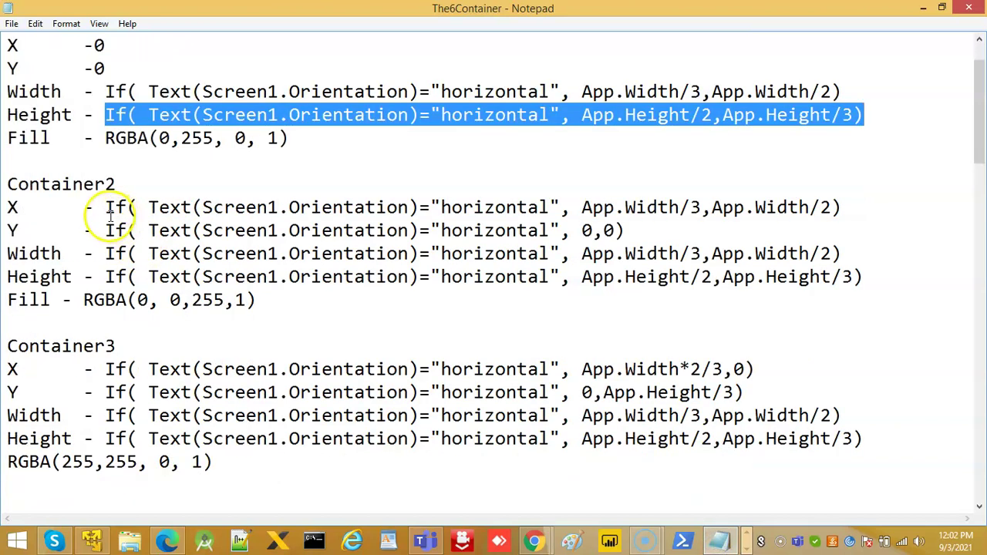
{"action": "left_click_drag", "start_coordinate": [105, 207], "coordinate": [863, 207]}
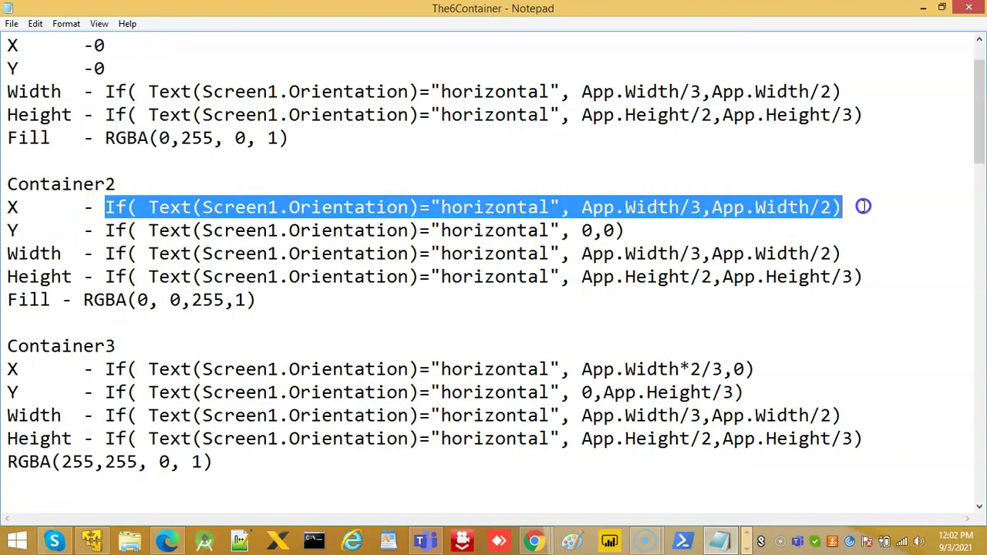
{"action": "left_click", "coordinate": [167, 542]}
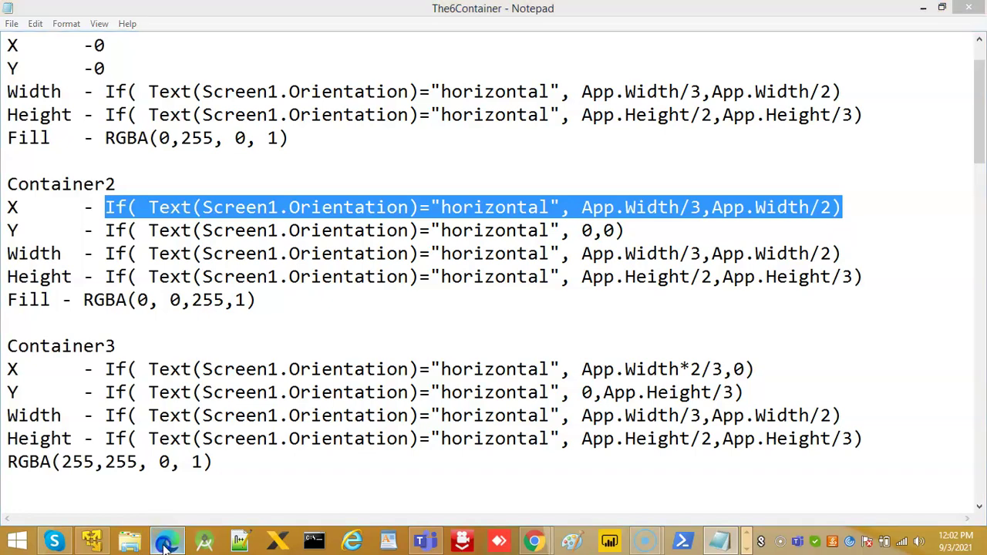
{"action": "left_click", "coordinate": [433, 238]}
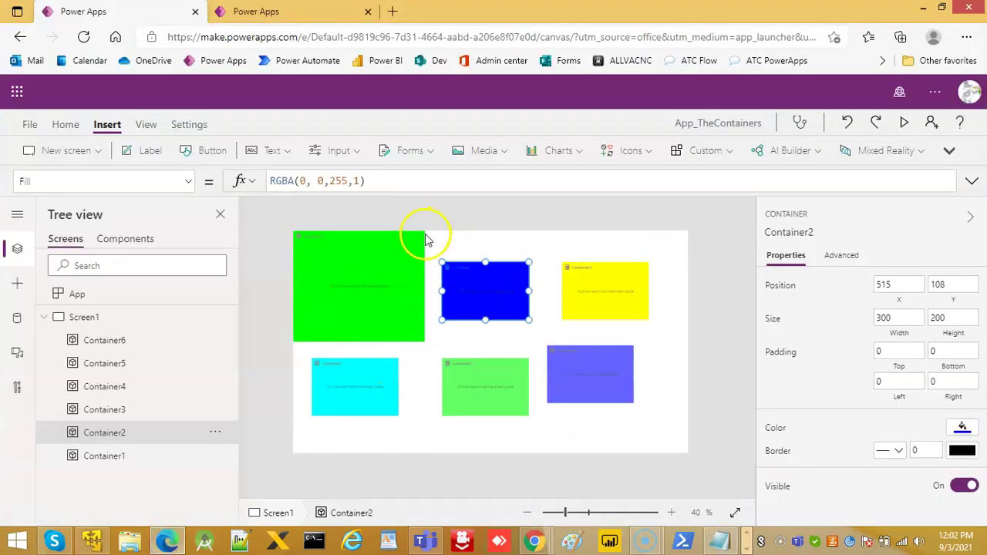
{"action": "left_click", "coordinate": [188, 180]}
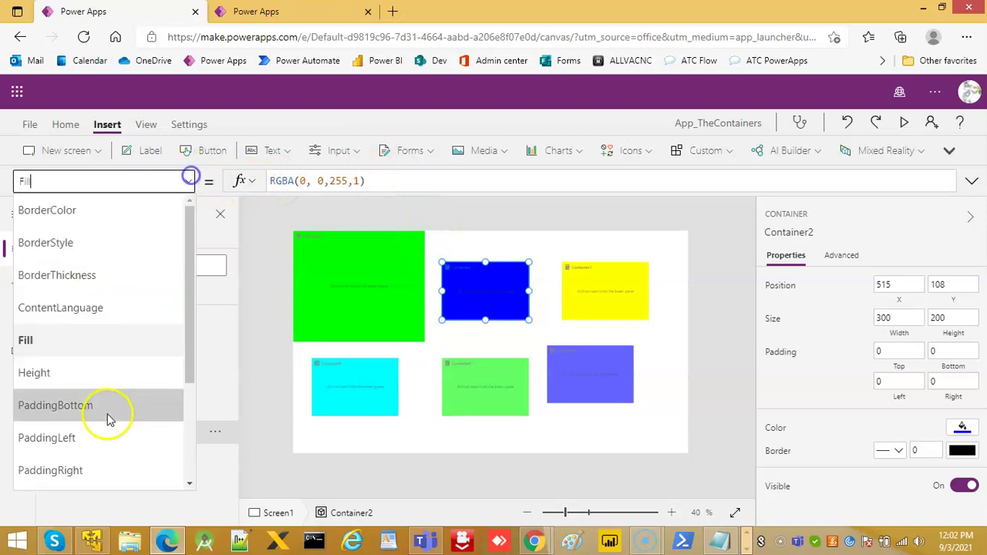
{"action": "scroll", "coordinate": [101, 416], "scroll_direction": "down", "scroll_amount": 2}
{"action": "scroll", "coordinate": [54, 451], "scroll_direction": "down", "scroll_amount": 1}
{"action": "left_click", "coordinate": [36, 446]}
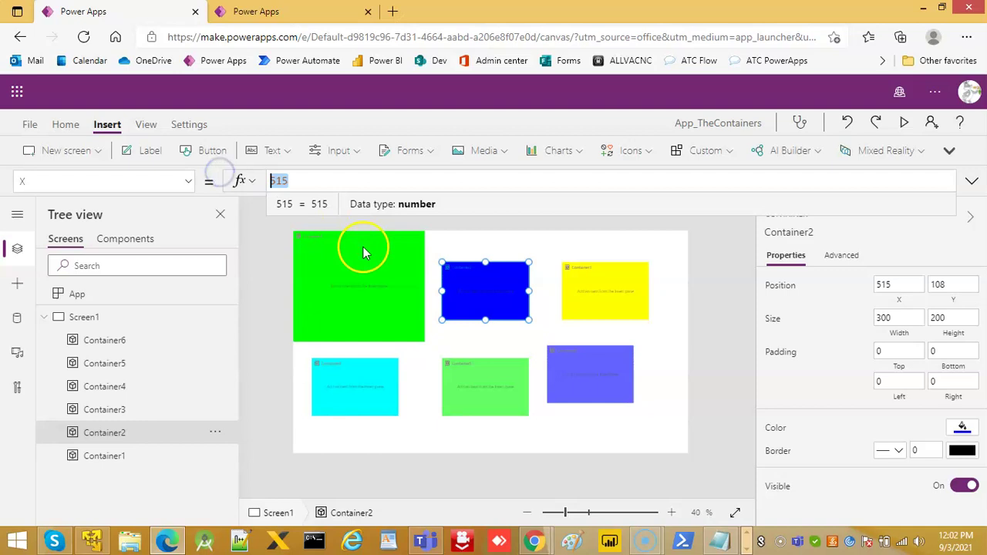
{"action": "key", "text": "ctrl+v"}
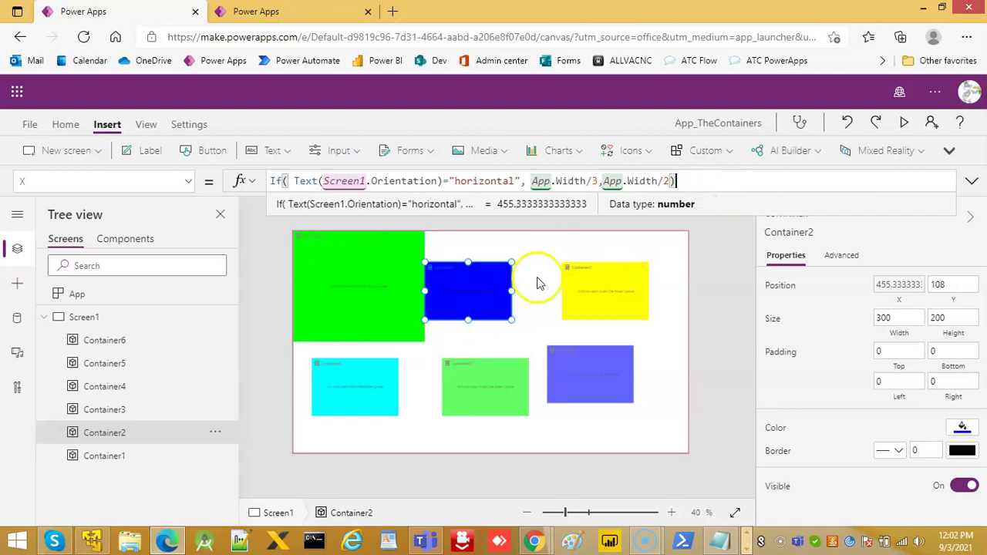
{"action": "left_click", "coordinate": [463, 274]}
Step: Copy If( Text(Screen1.Orientation)="horizontal", 0,0) from the Container2 section of the Notepad notes into Container2's Y property
{"action": "left_click", "coordinate": [189, 182]}
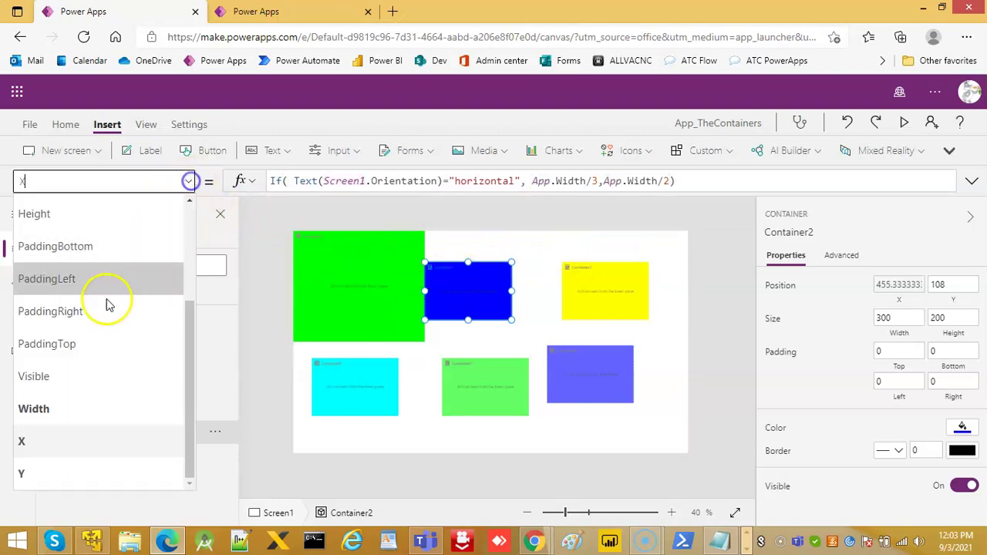
{"action": "left_click", "coordinate": [31, 468]}
{"action": "left_click", "coordinate": [720, 542]}
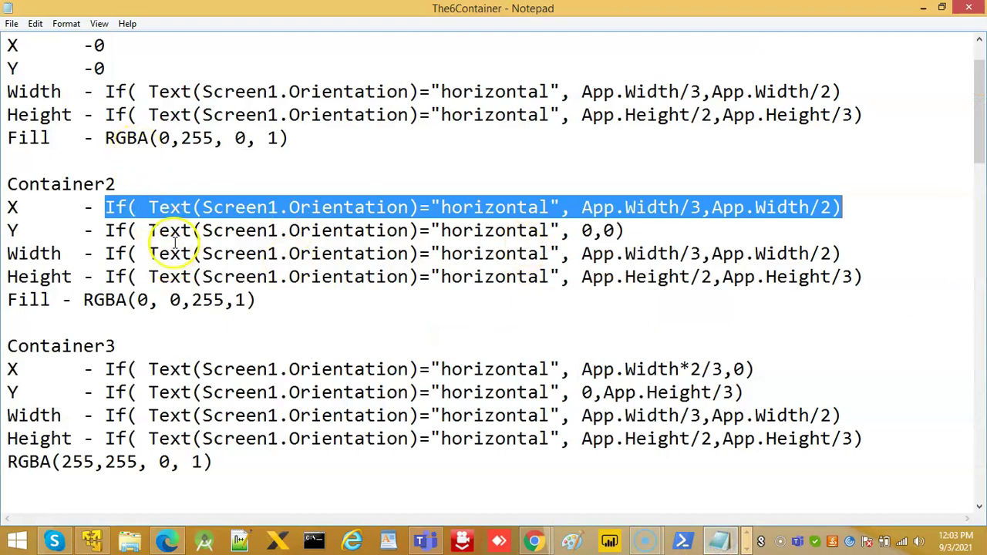
{"action": "left_click_drag", "start_coordinate": [106, 230], "coordinate": [673, 239]}
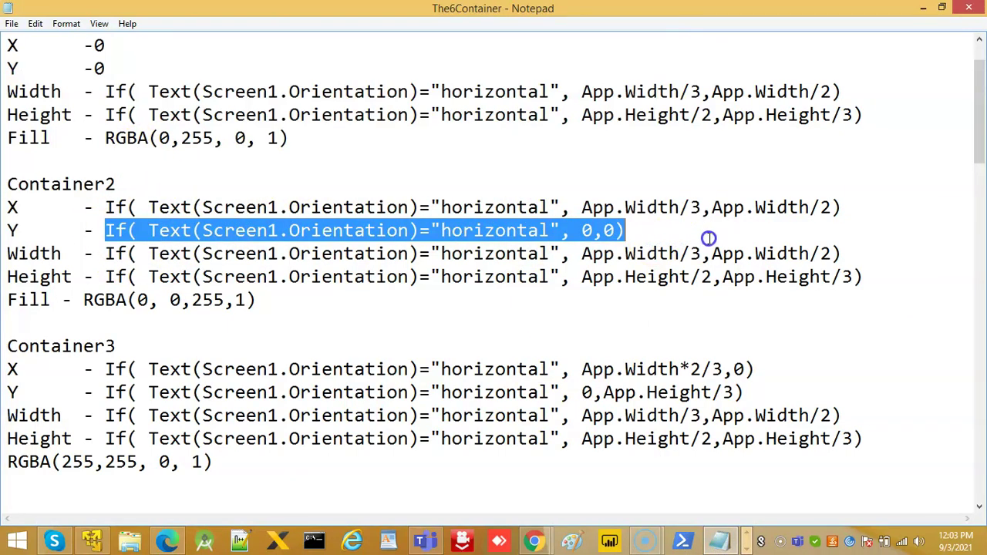
{"action": "left_click", "coordinate": [169, 543]}
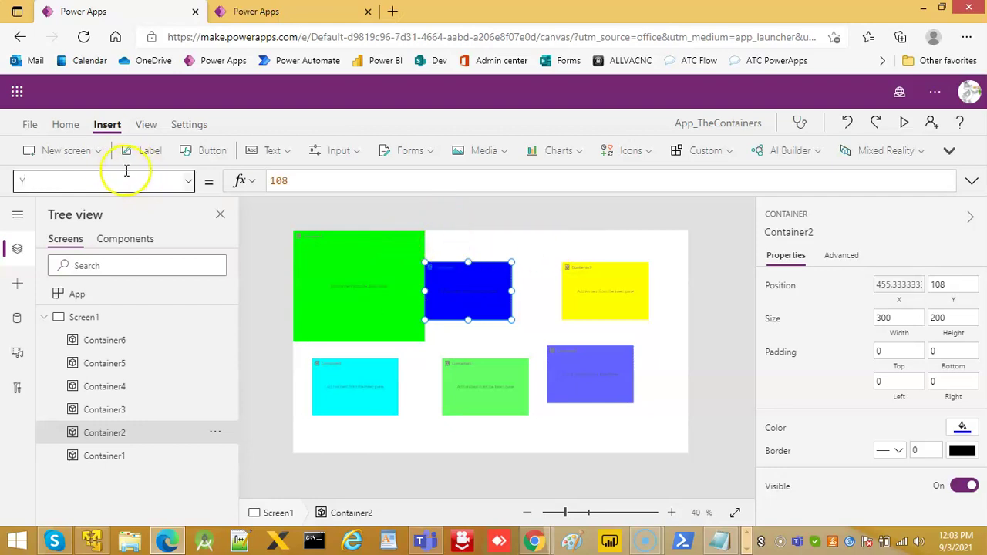
{"action": "left_click", "coordinate": [330, 181]}
{"action": "key", "text": "ctrl+a"}
{"action": "key", "text": "ctrl+v"}
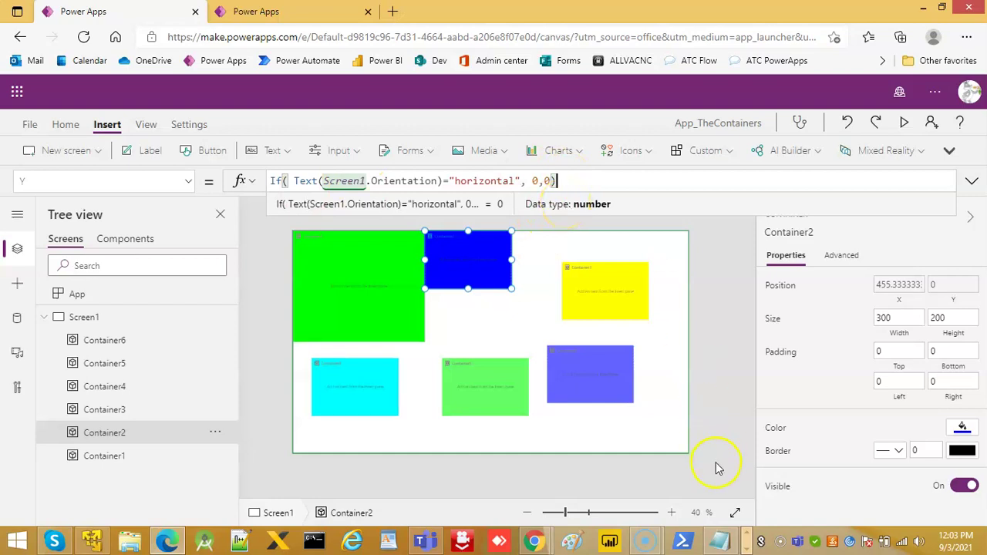
Step: Copy If( Text(Screen1.Orientation)="horizontal", App.Width/3,App.Width/2) from the Container2 section of the Notepad notes into Container2's Width property
{"action": "left_click", "coordinate": [719, 542]}
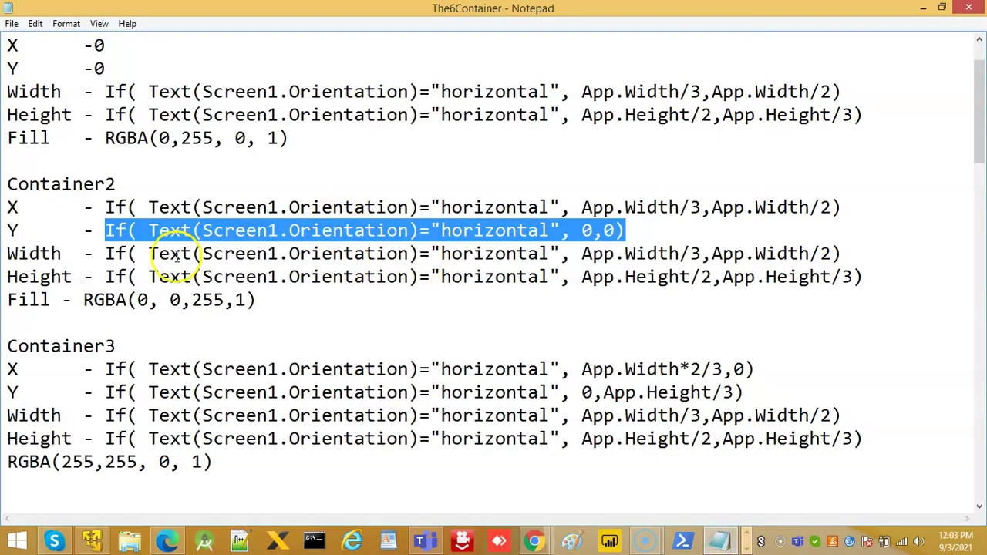
{"action": "left_click_drag", "start_coordinate": [103, 255], "coordinate": [925, 257]}
{"action": "key", "text": "ctrl+c"}
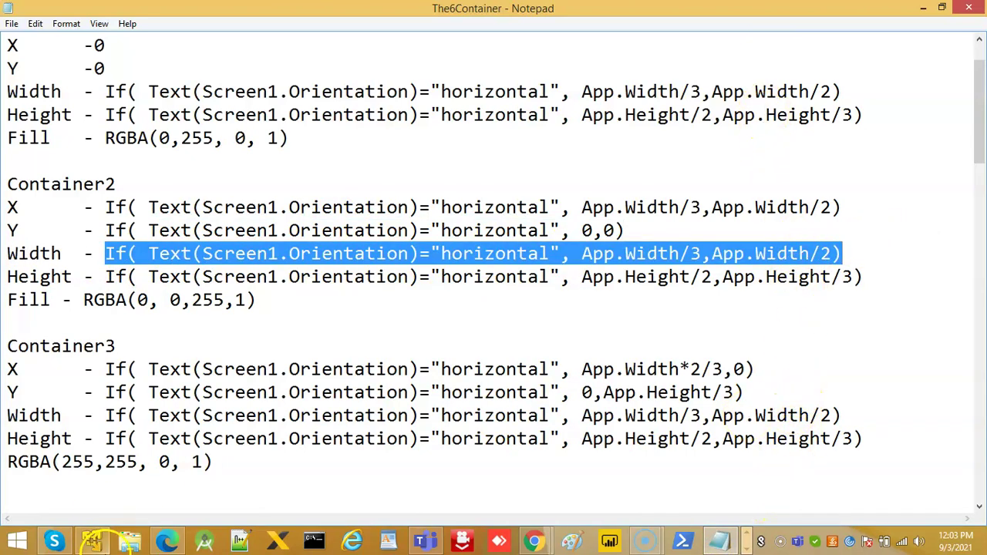
{"action": "left_click", "coordinate": [166, 540]}
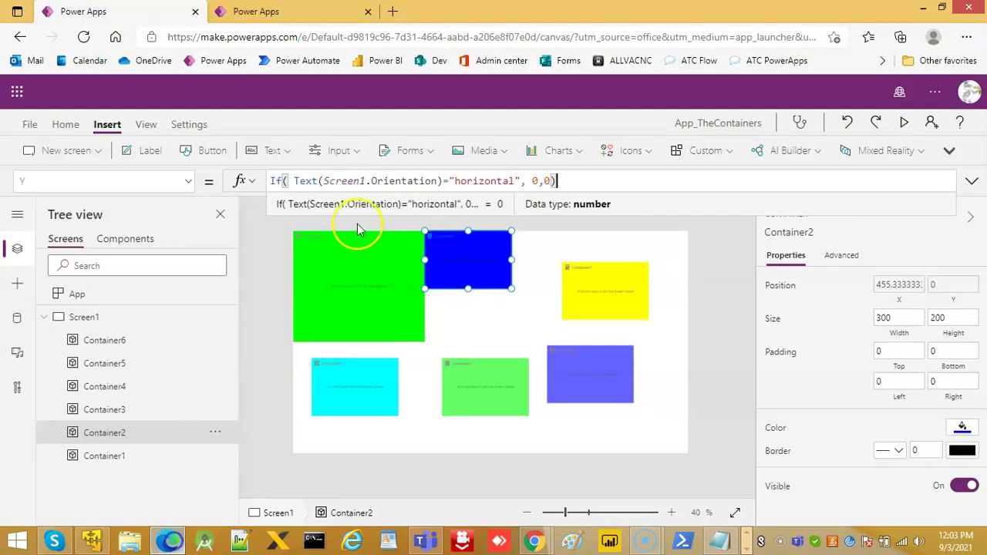
{"action": "left_click", "coordinate": [189, 185]}
{"action": "left_click", "coordinate": [65, 409]}
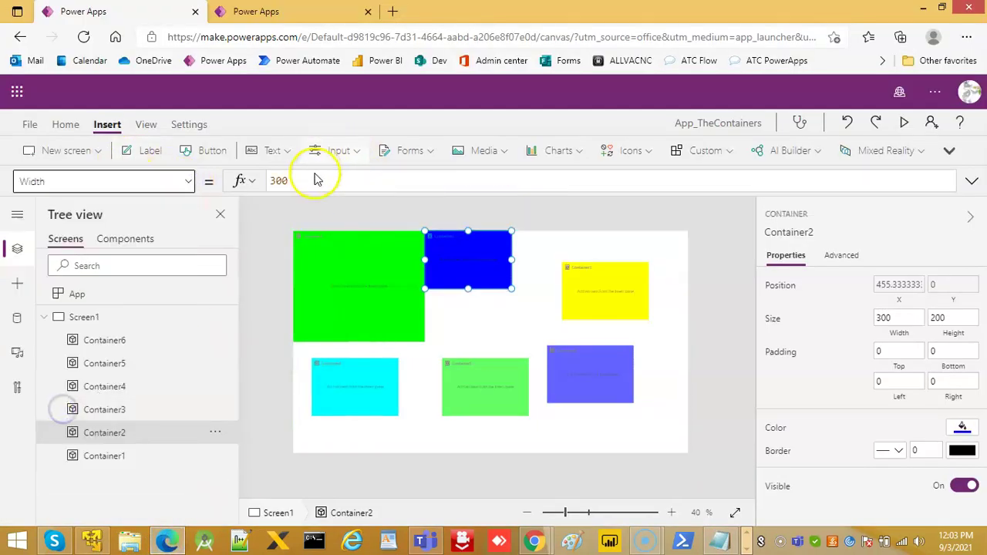
{"action": "left_click", "coordinate": [235, 182]}
{"action": "key", "text": "ctrl+a"}
{"action": "key", "text": "ctrl+v"}
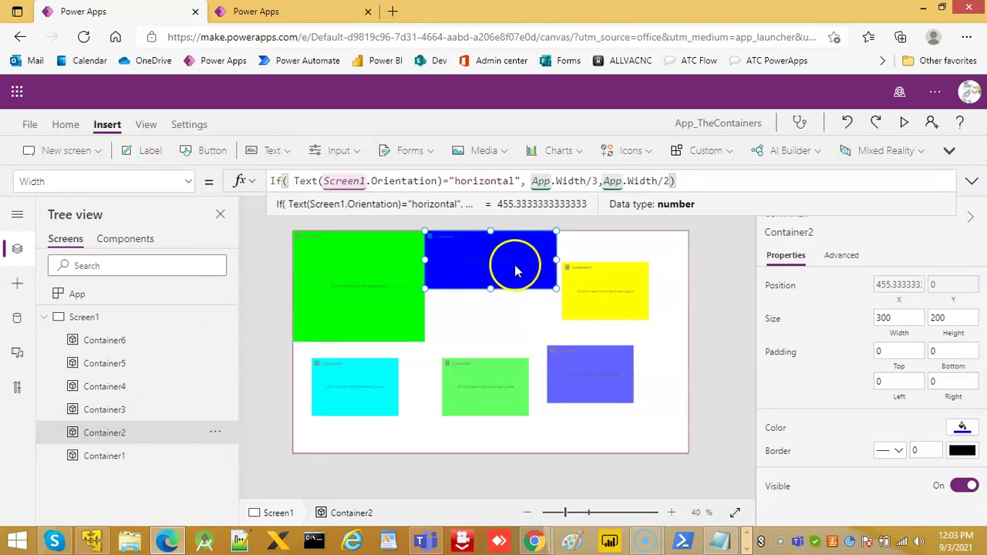
Step: Copy If( Text(Screen1.Orientation)="horizontal", App.Height/2,App.Height/3) from the Container2 section of the Notepad notes into Container2's Height property
{"action": "left_click", "coordinate": [719, 542]}
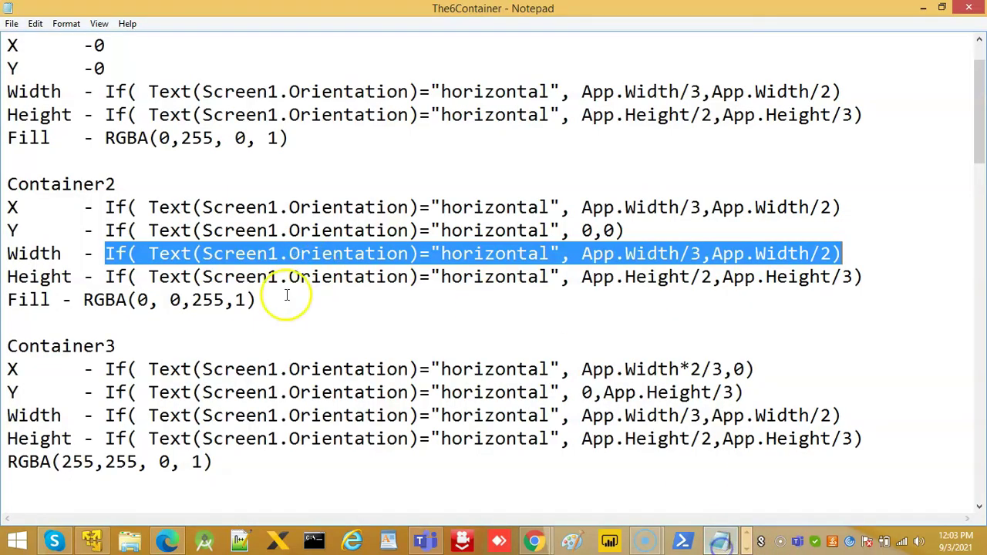
{"action": "left_click_drag", "start_coordinate": [105, 276], "coordinate": [959, 285]}
{"action": "key", "text": "ctrl+c"}
{"action": "left_click", "coordinate": [168, 541]}
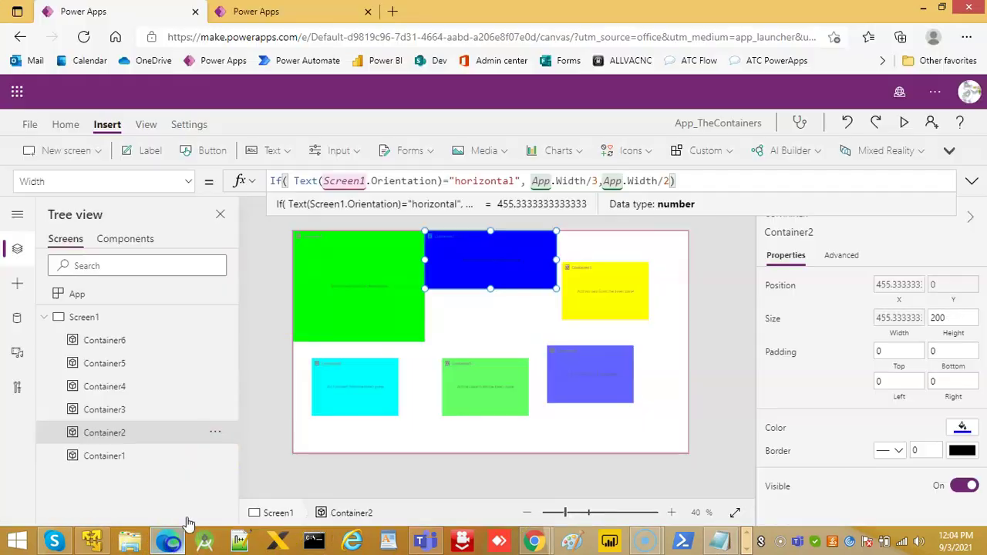
{"action": "left_click", "coordinate": [189, 182]}
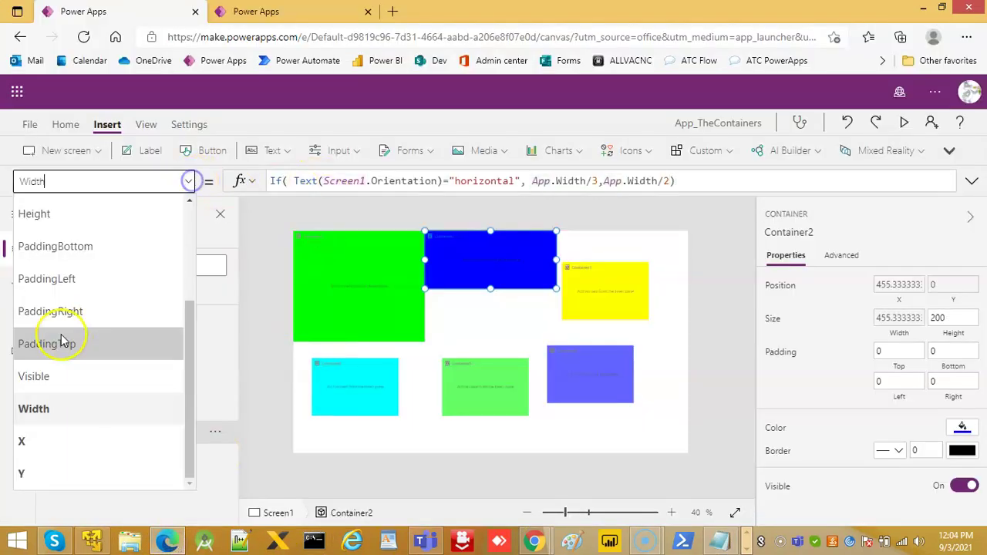
{"action": "scroll", "coordinate": [46, 347], "scroll_direction": "up", "scroll_amount": 3}
{"action": "left_click", "coordinate": [34, 373]}
{"action": "left_click", "coordinate": [281, 181]}
{"action": "key", "text": "ctrl+a"}
{"action": "key", "text": "ctrl+v"}
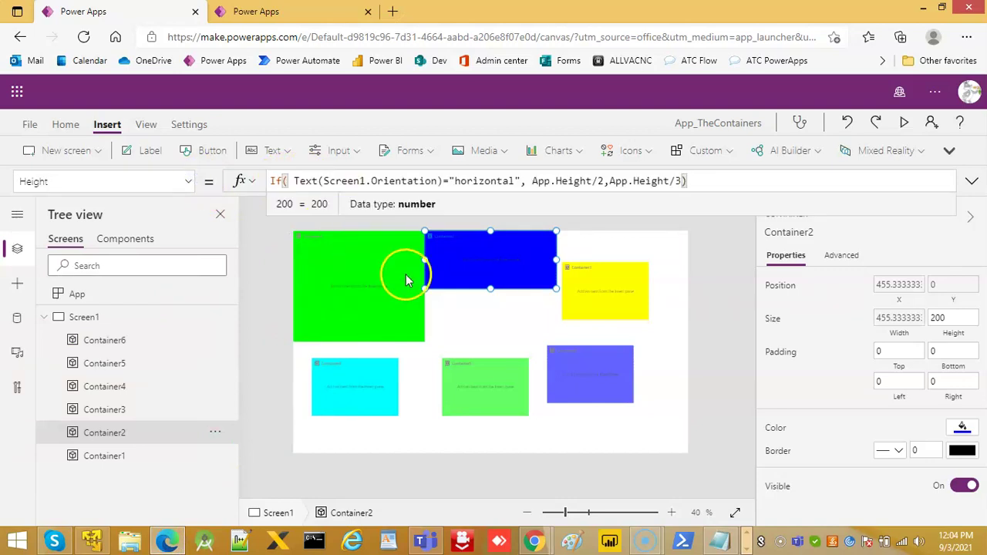
{"action": "left_click", "coordinate": [617, 244]}
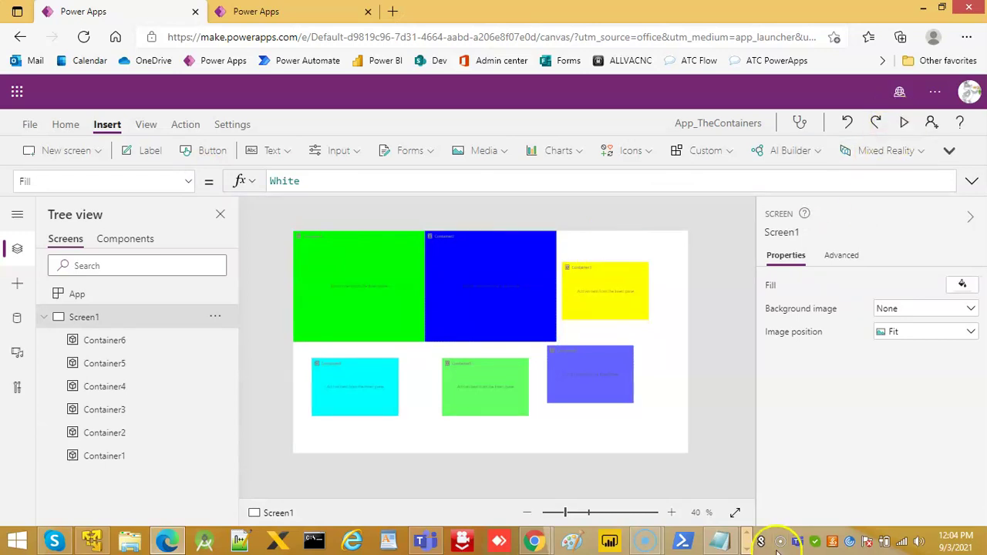
Step: Copy If( Text(Screen1.Orientation)="horizontal", App.Width*2/3,0) from the Container3 section of the Notepad notes into Container3's X property
{"action": "left_click", "coordinate": [713, 544]}
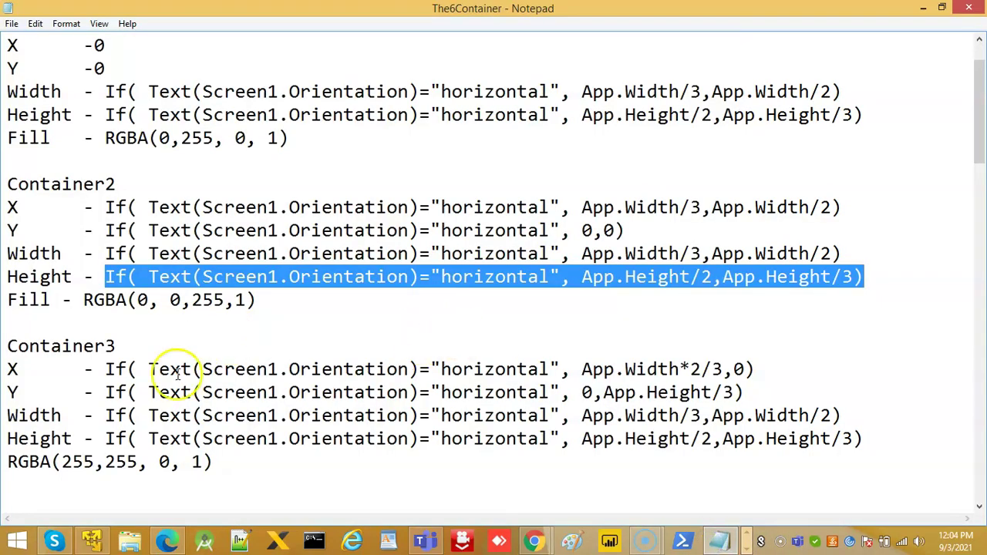
{"action": "left_click_drag", "start_coordinate": [106, 369], "coordinate": [795, 380]}
{"action": "key", "text": "ctrl+c"}
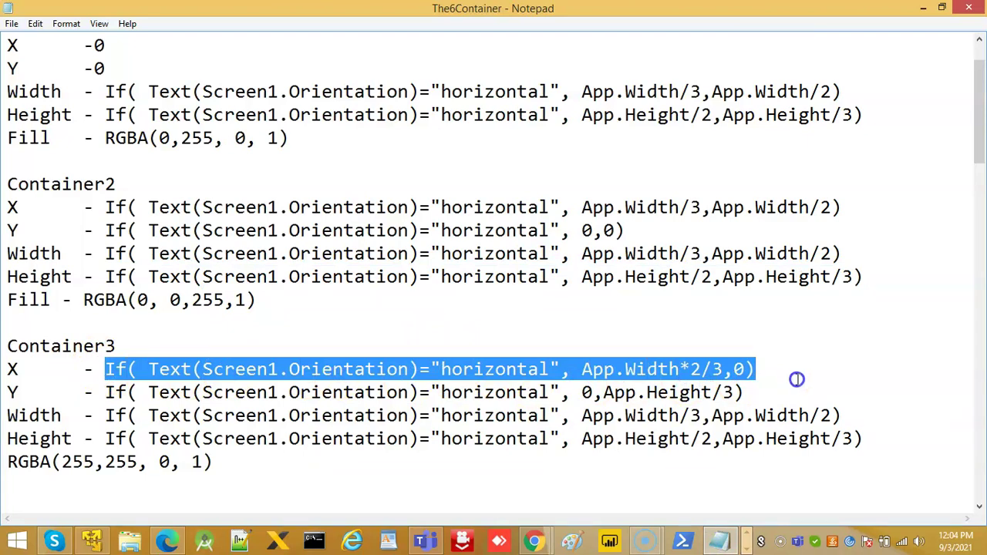
{"action": "left_click", "coordinate": [169, 543]}
{"action": "left_click", "coordinate": [600, 292]}
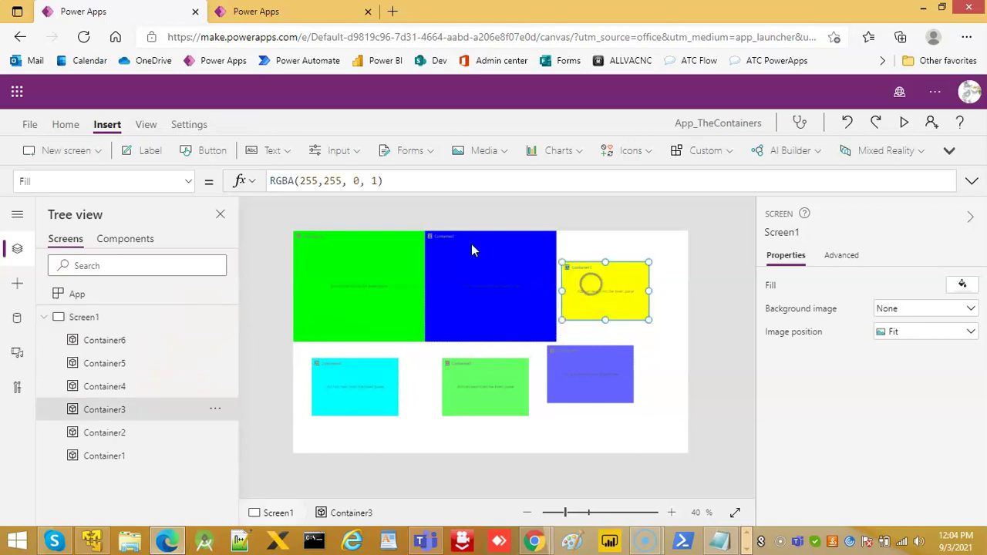
{"action": "left_click", "coordinate": [188, 182]}
{"action": "scroll", "coordinate": [43, 462], "scroll_direction": "down", "scroll_amount": 1}
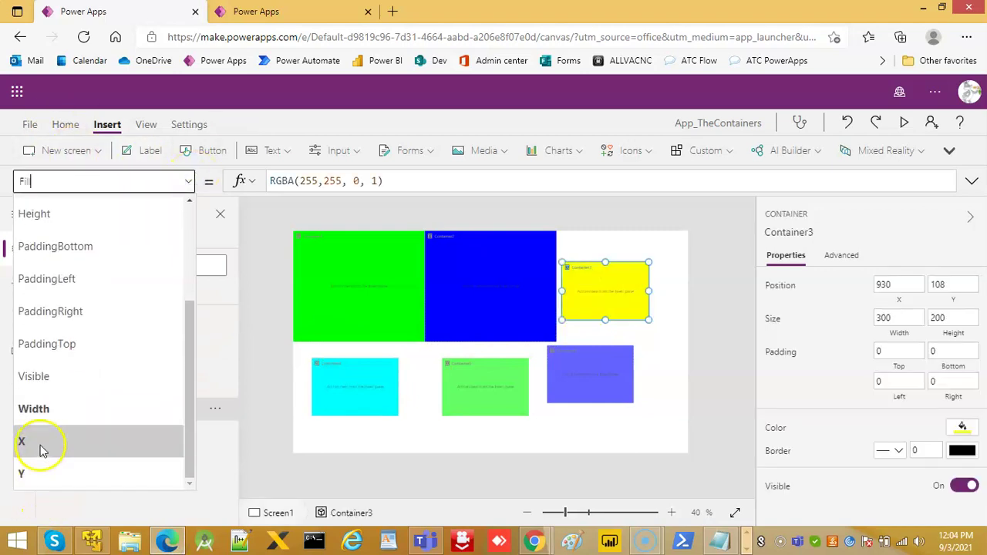
{"action": "left_click", "coordinate": [39, 444]}
{"action": "left_click", "coordinate": [255, 182]}
{"action": "key", "text": "ctrl+a"}
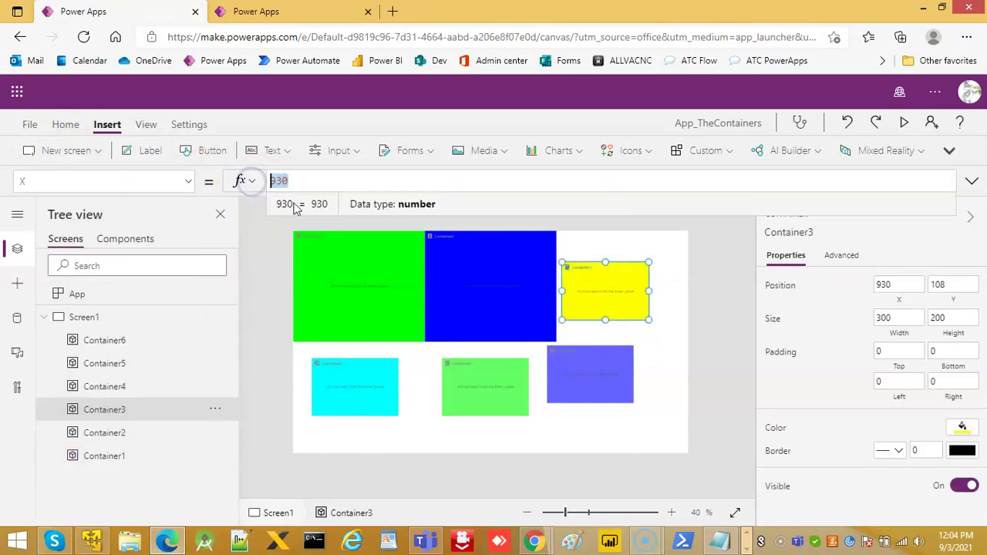
{"action": "key", "text": "ctrl+v"}
Step: Copy If( Text(Screen1.Orientation)="horizontal", 0,App.Height/3) from the Container3 section of the Notepad notes into Container3's Y property
{"action": "left_click", "coordinate": [724, 540]}
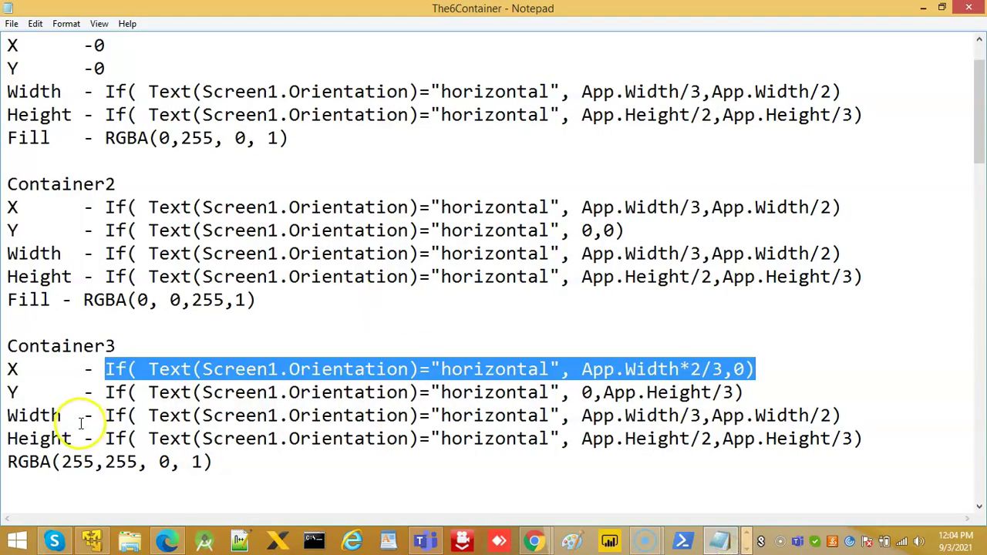
{"action": "left_click_drag", "start_coordinate": [105, 392], "coordinate": [781, 389]}
{"action": "key", "text": "ctrl+c"}
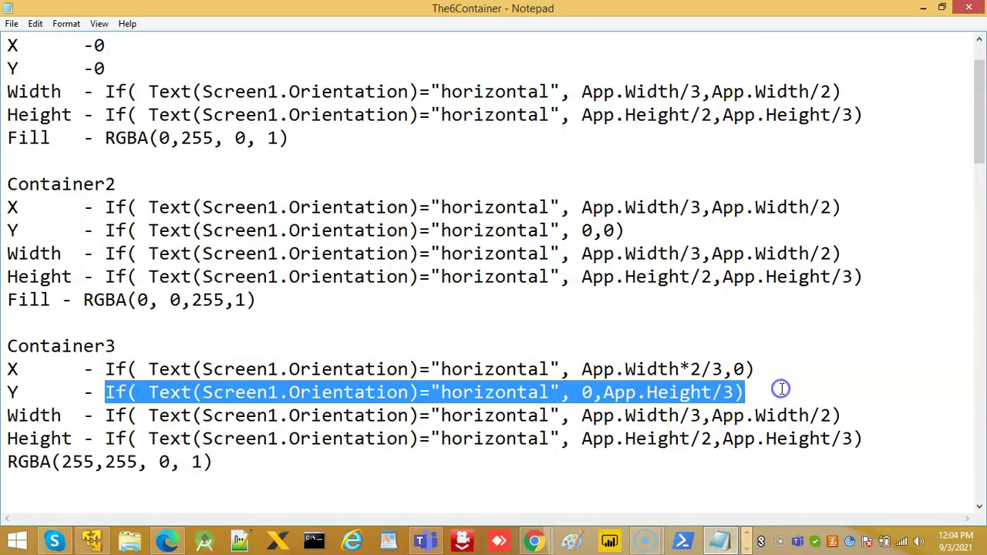
{"action": "left_click", "coordinate": [165, 542]}
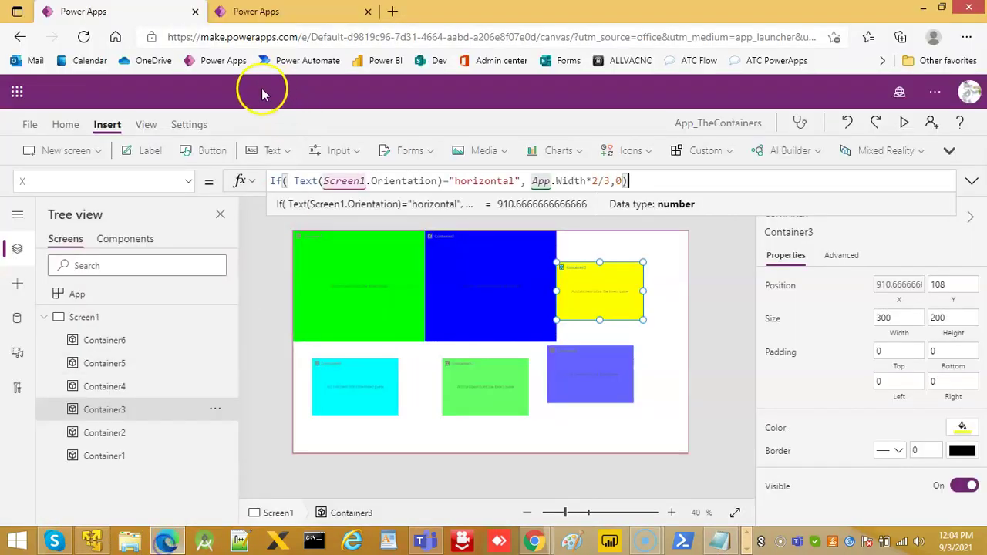
{"action": "left_click", "coordinate": [185, 182]}
{"action": "left_click", "coordinate": [35, 473]}
{"action": "left_click", "coordinate": [268, 182]}
{"action": "key", "text": "ctrl+a"}
{"action": "key", "text": "ctrl+v"}
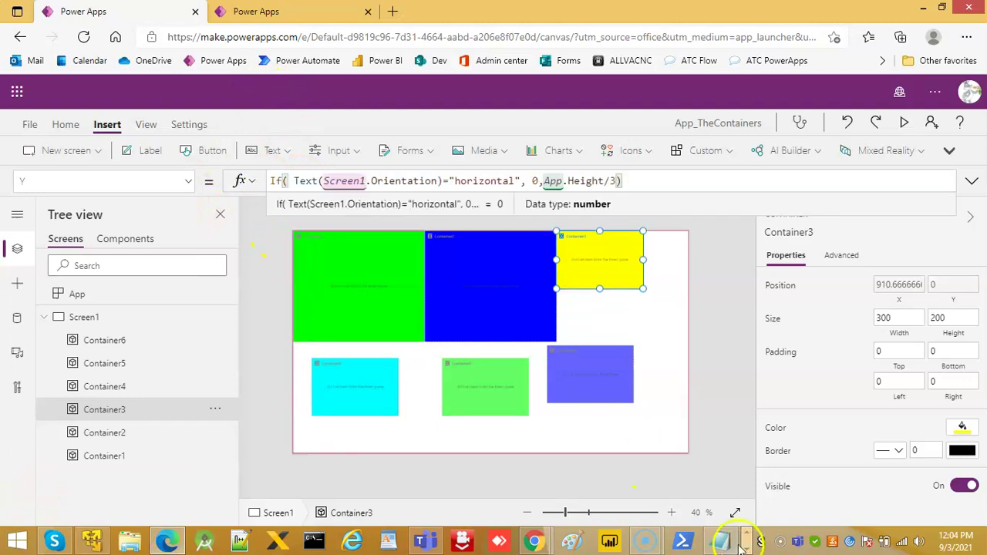
Step: Copy If( Text(Screen1.Orientation)="horizontal", App.Width/3,App.Width/2) from the Container3 section of the Notepad notes into Container3's Width property
{"action": "key", "text": "alt+Tab"}
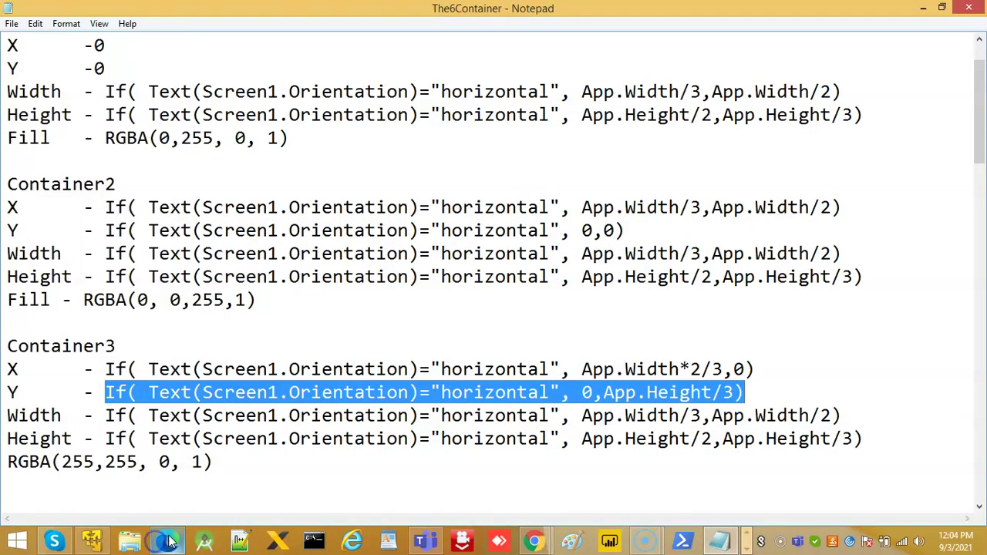
{"action": "left_click_drag", "start_coordinate": [106, 414], "coordinate": [844, 414]}
{"action": "key", "text": "ctrl+c"}
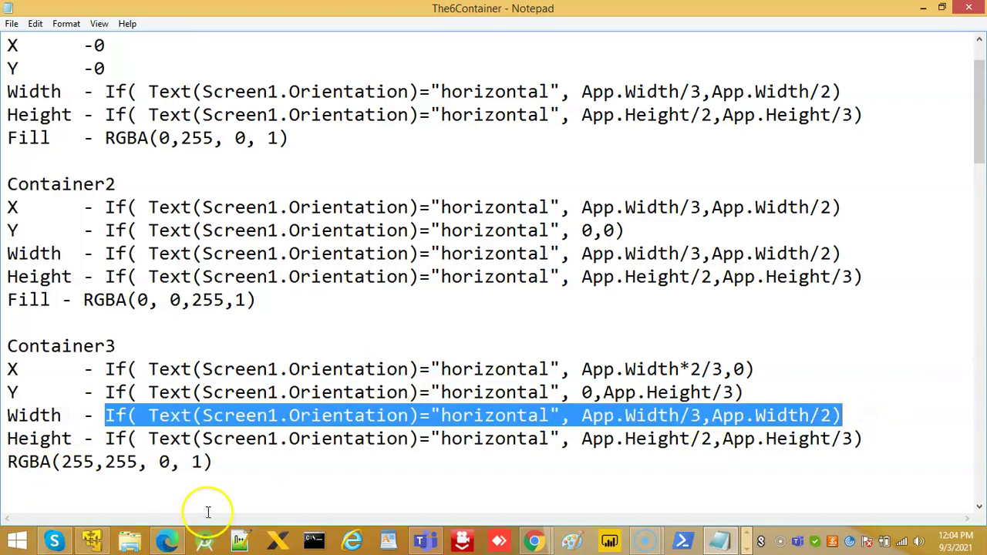
{"action": "left_click", "coordinate": [168, 541]}
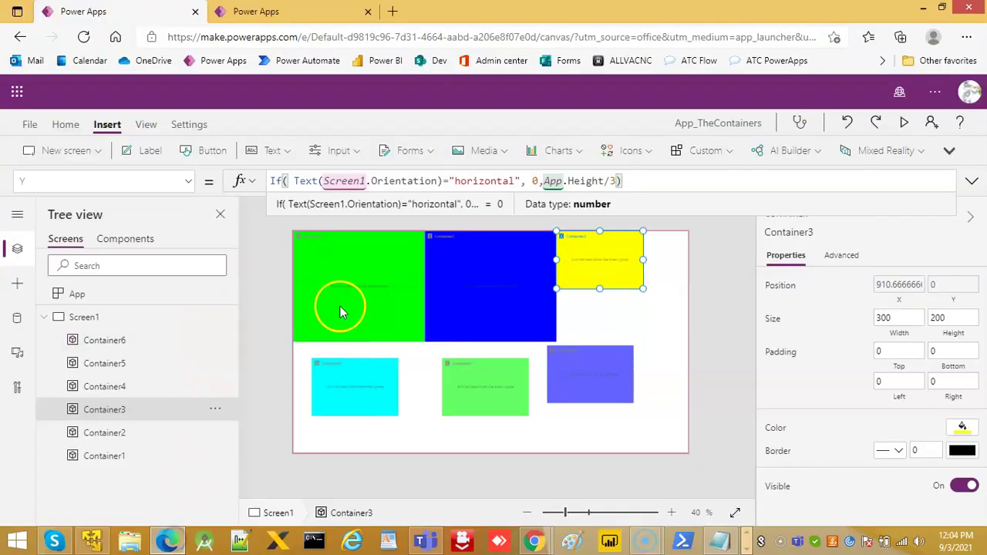
{"action": "left_click", "coordinate": [188, 181]}
{"action": "left_click", "coordinate": [33, 409]}
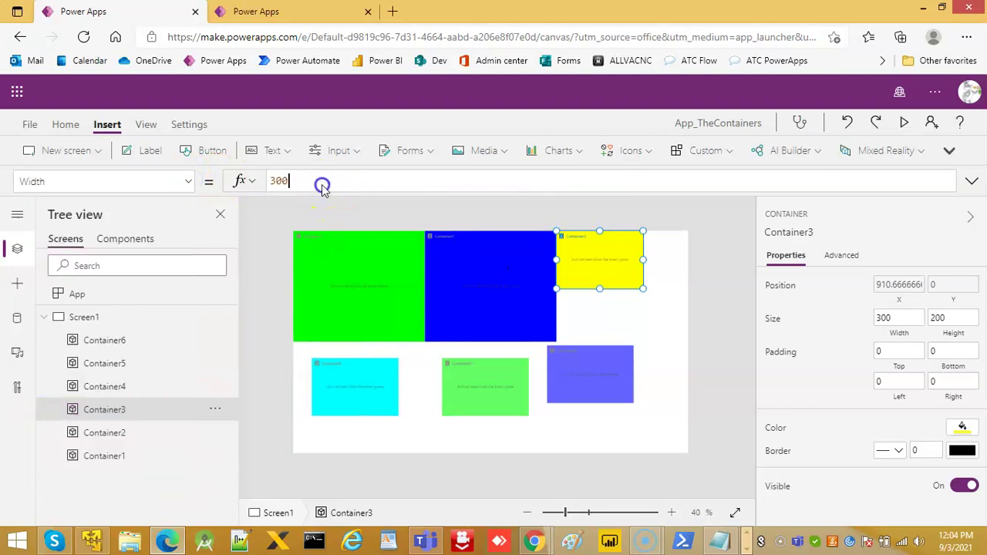
{"action": "left_click", "coordinate": [321, 185]}
{"action": "key", "text": "ctrl+a"}
{"action": "key", "text": "ctrl+v"}
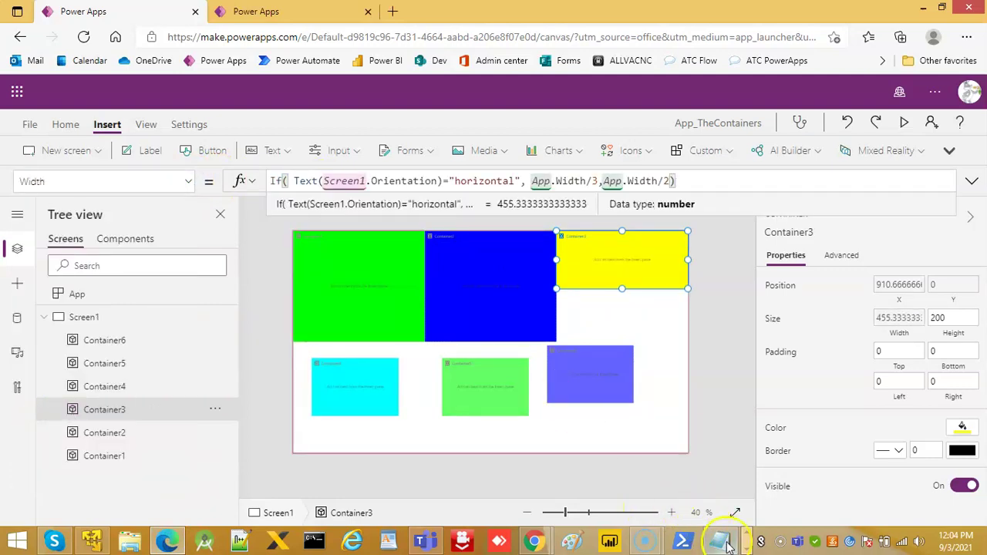
Step: Copy If( Text(Screen1.Orientation)="horizontal", App.Height/2,App.Height/3) from the Container3 section of the Notepad notes into Container3's Height property
{"action": "left_click", "coordinate": [721, 542]}
{"action": "scroll", "coordinate": [162, 362], "scroll_direction": "down", "scroll_amount": 2}
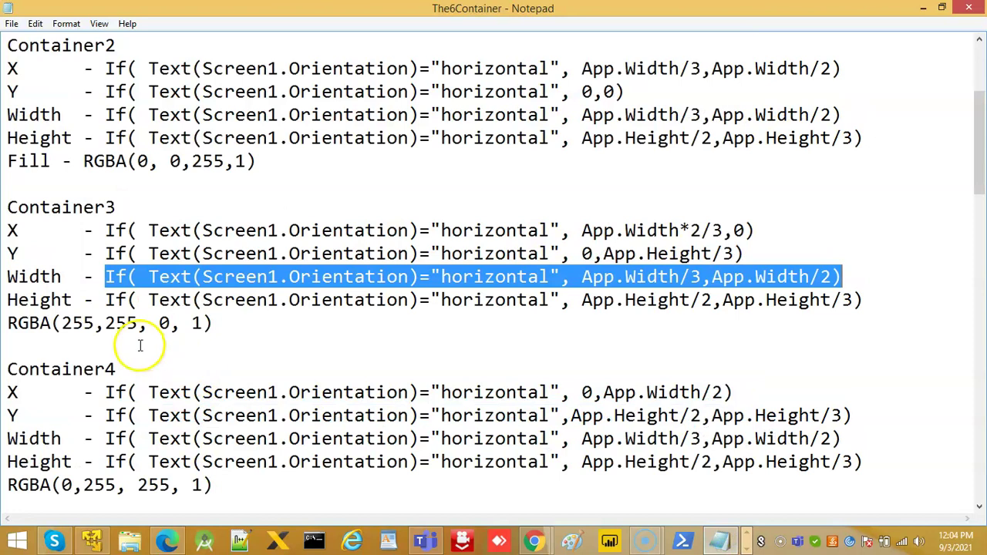
{"action": "left_click_drag", "start_coordinate": [106, 300], "coordinate": [975, 293]}
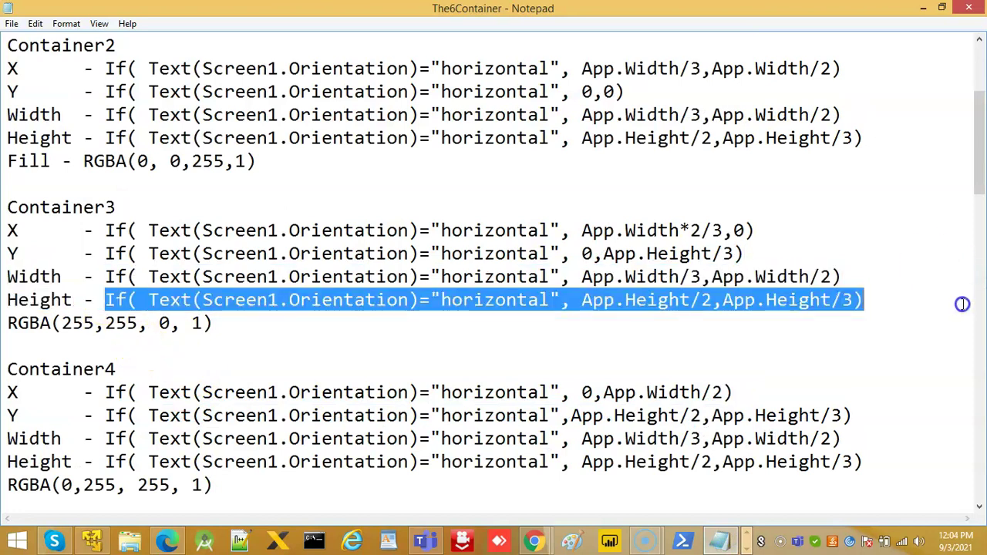
{"action": "left_click", "coordinate": [183, 542]}
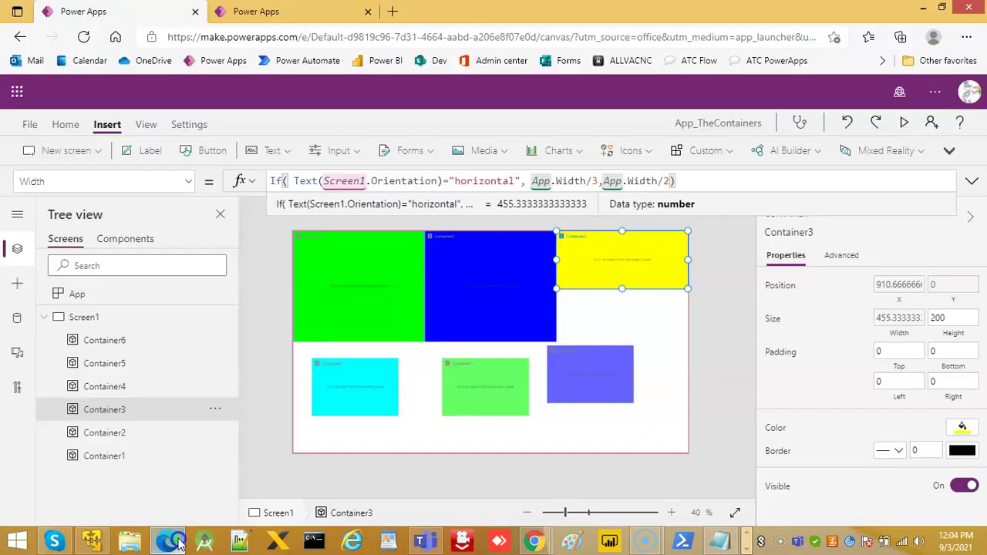
{"action": "left_click", "coordinate": [191, 183]}
{"action": "scroll", "coordinate": [116, 247], "scroll_direction": "up", "scroll_amount": 3}
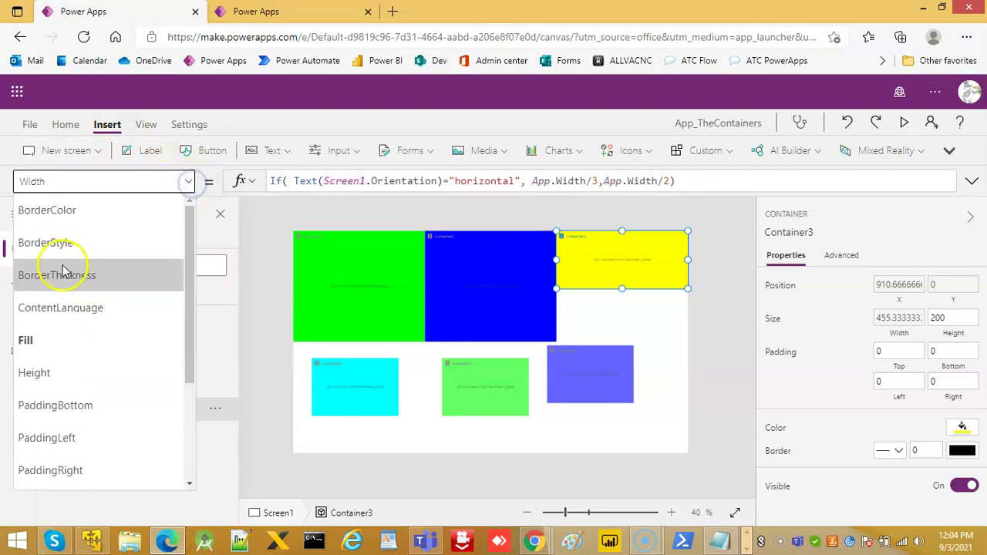
{"action": "left_click", "coordinate": [34, 374]}
{"action": "left_click_drag", "start_coordinate": [302, 180], "coordinate": [224, 185]}
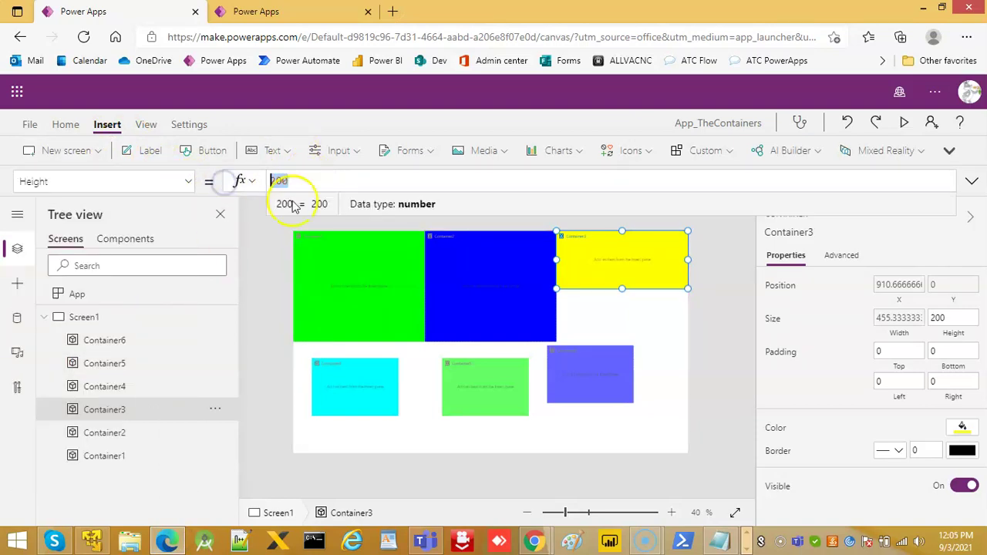
{"action": "type", "text": "If(Text(Screen1.Orientation)=\"horizontal\", App.Height/2, App.Height/3)"}
Step: Copy If( Text(Screen1.Orientation)="horizontal", 0,App.Width/2) from the Container4 section of the Notepad notes into Container4's X property
{"action": "left_click", "coordinate": [351, 378]}
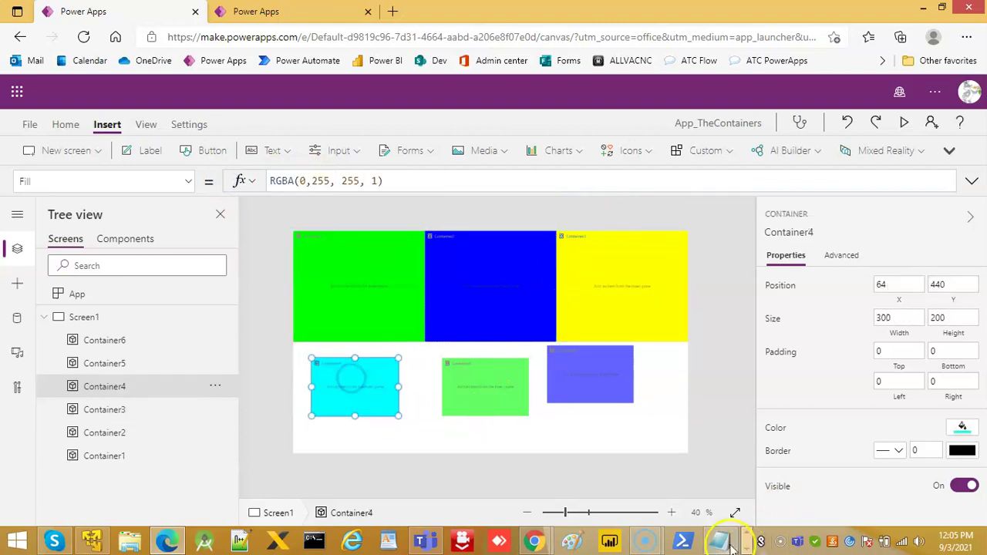
{"action": "left_click", "coordinate": [720, 539]}
{"action": "scroll", "coordinate": [417, 358], "scroll_direction": "down", "scroll_amount": 1}
{"action": "left_click_drag", "start_coordinate": [106, 323], "coordinate": [821, 325]}
{"action": "key", "text": "ctrl+c"}
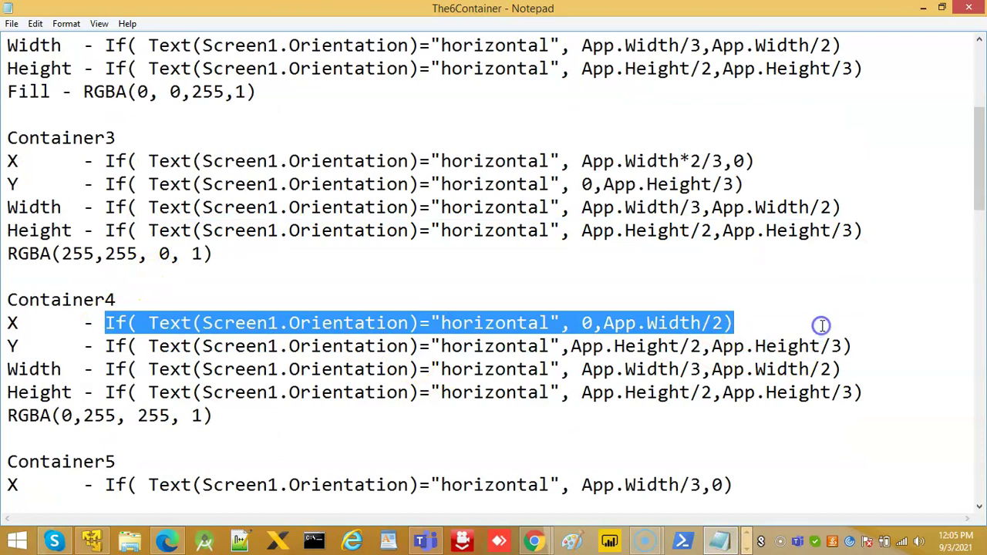
{"action": "left_click", "coordinate": [174, 542]}
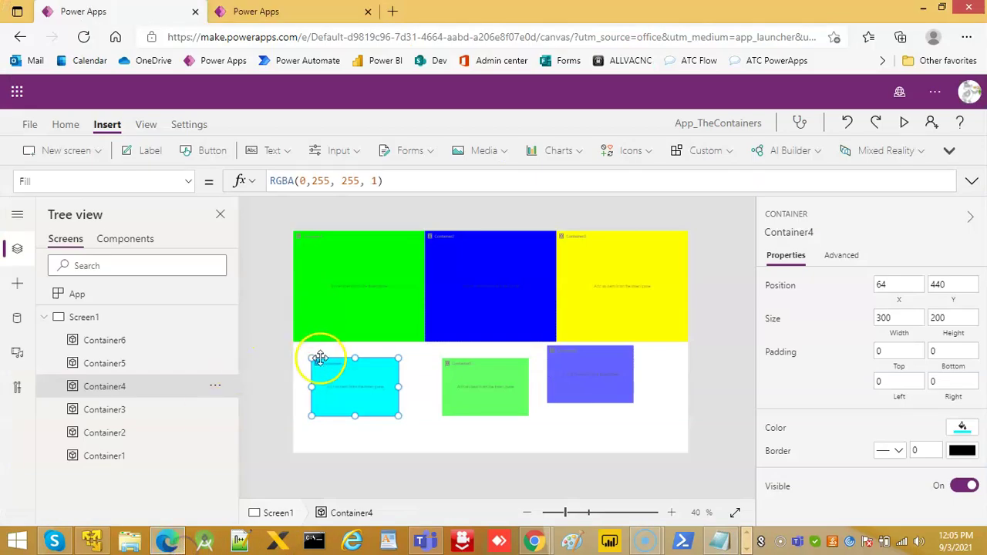
{"action": "left_click", "coordinate": [188, 182]}
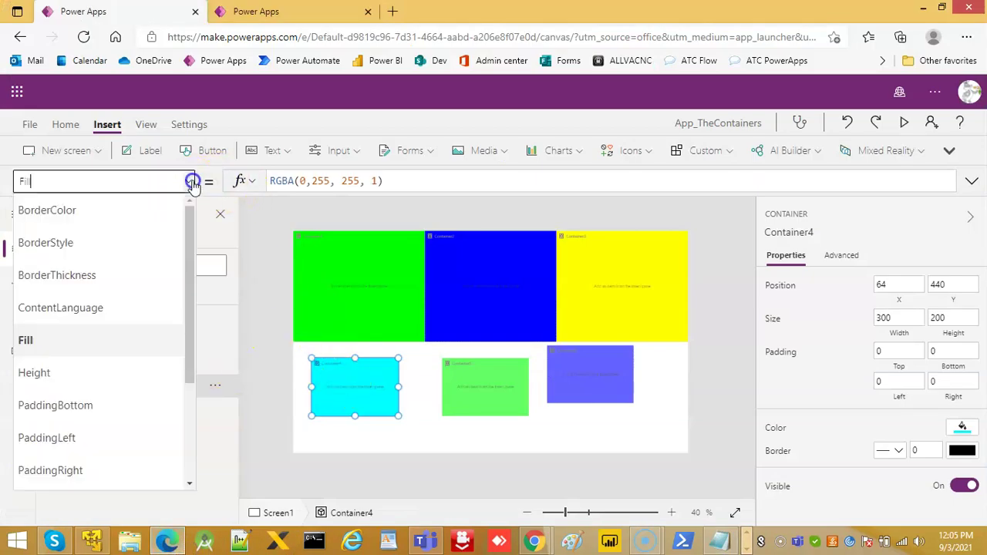
{"action": "scroll", "coordinate": [77, 455], "scroll_direction": "down", "scroll_amount": 3}
{"action": "left_click", "coordinate": [64, 444]}
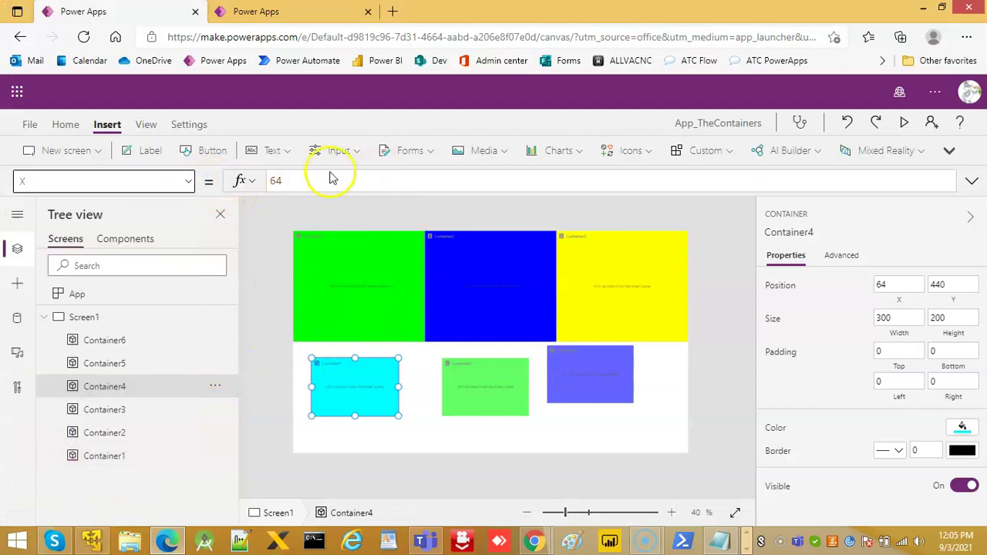
{"action": "left_click", "coordinate": [239, 182]}
{"action": "key", "text": "ctrl+v"}
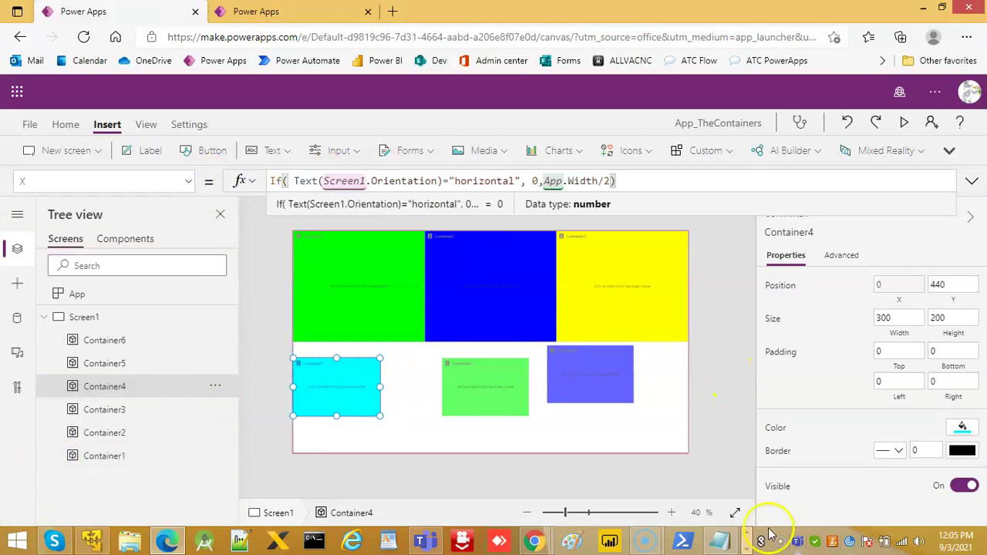
Step: Copy If( Text(Screen1.Orientation)="horizontal",App.Height/2,App.Height/3) from the Container4 section of the Notepad notes into Container4's Y property
{"action": "left_click", "coordinate": [722, 542]}
{"action": "left_click_drag", "start_coordinate": [105, 346], "coordinate": [859, 345]}
{"action": "key", "text": "ctrl+c"}
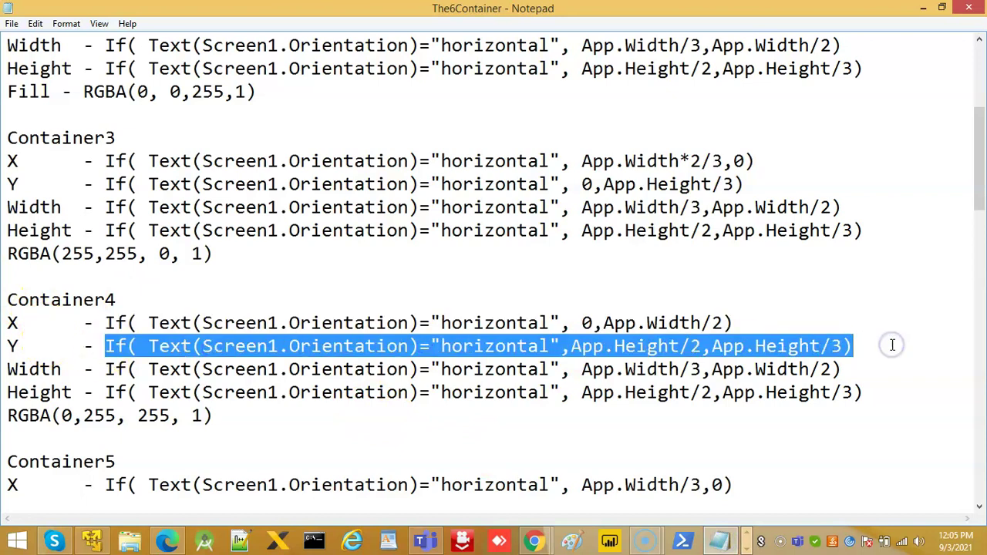
{"action": "left_click", "coordinate": [167, 542]}
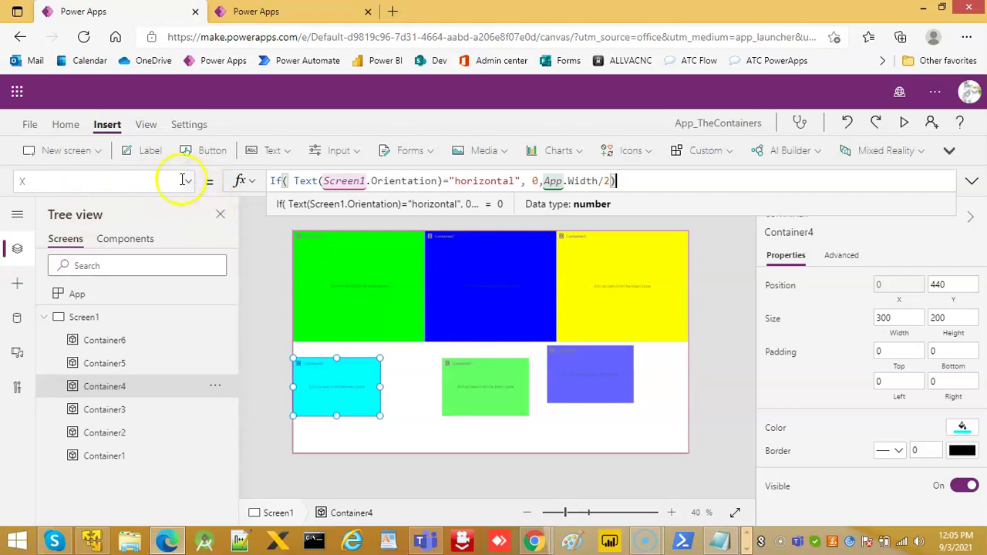
{"action": "left_click", "coordinate": [187, 183]}
{"action": "left_click", "coordinate": [41, 465]}
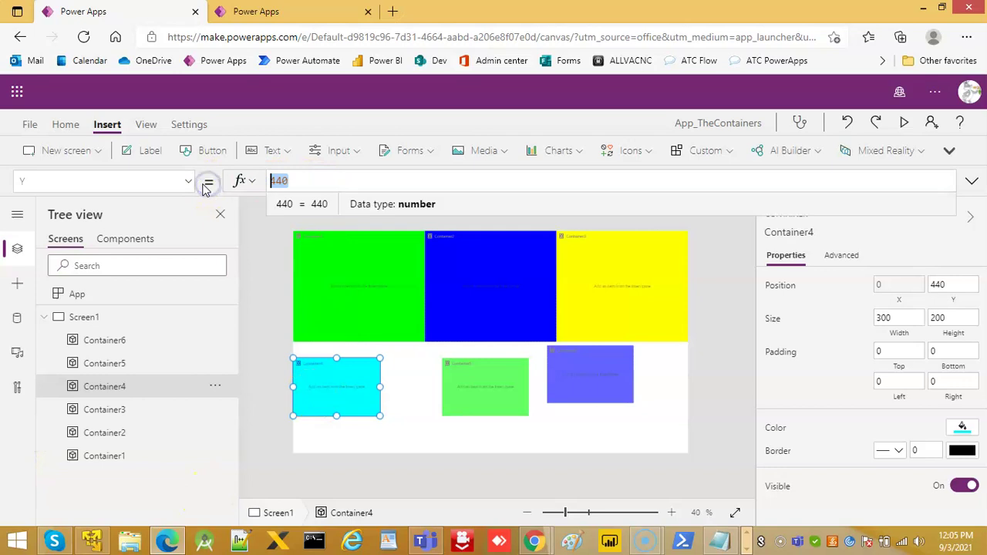
{"action": "key", "text": "ctrl+v"}
Step: Copy If( Text(Screen1.Orientation)="horizontal", App.Width/3,App.Width/2) from the Container4 section of the Notepad notes into Container4's Width property
{"action": "left_click", "coordinate": [736, 543]}
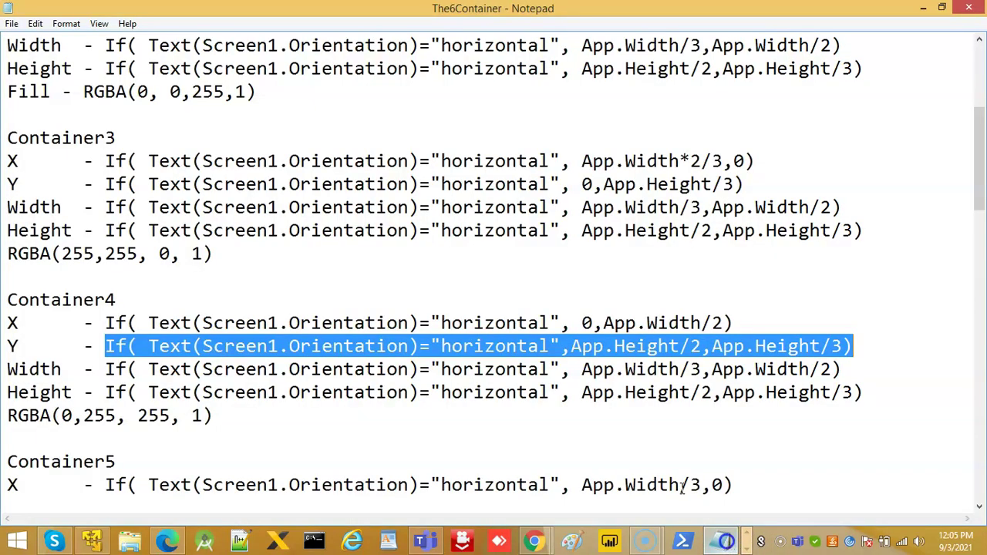
{"action": "scroll", "coordinate": [286, 309], "scroll_direction": "down", "scroll_amount": 1}
{"action": "left_click_drag", "start_coordinate": [108, 299], "coordinate": [914, 299]}
{"action": "key", "text": "ctrl+c"}
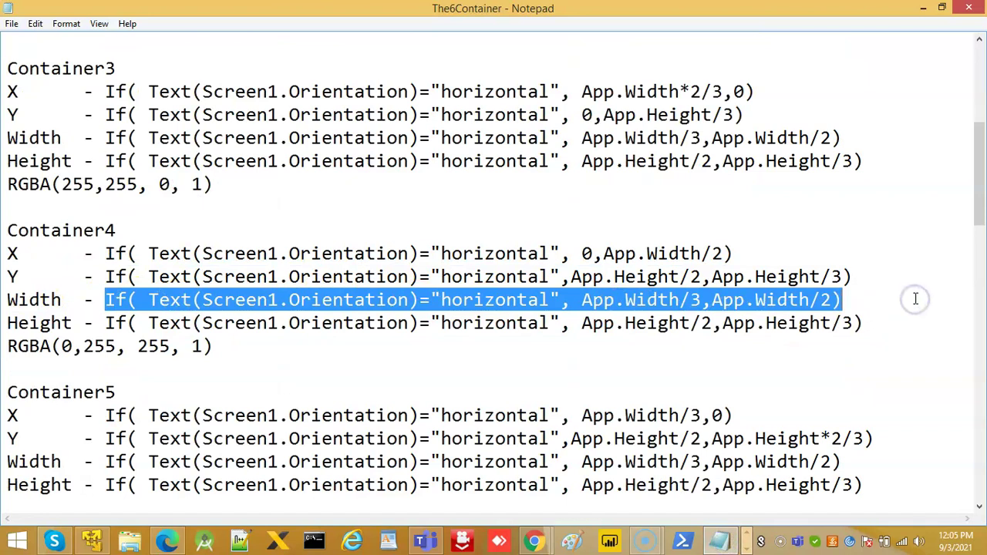
{"action": "left_click", "coordinate": [160, 542]}
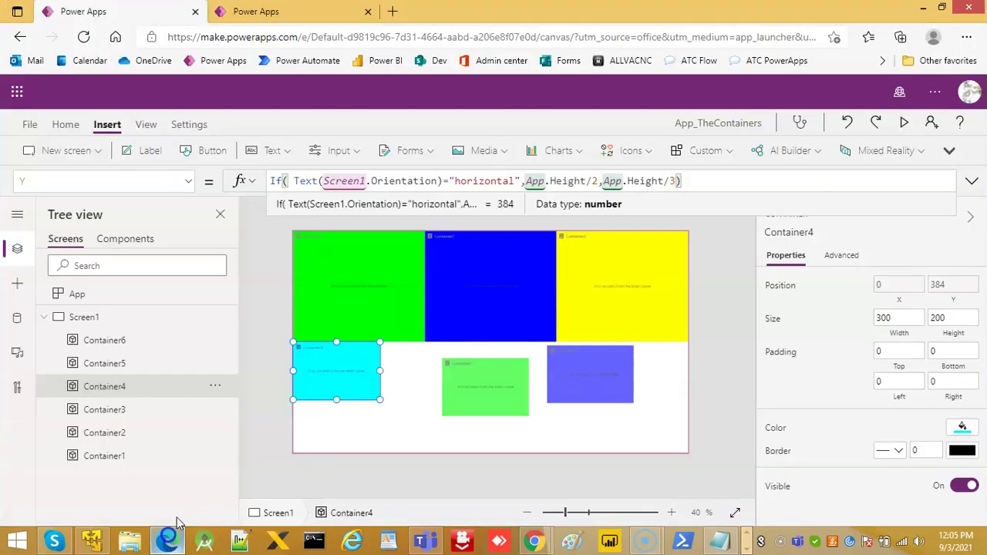
{"action": "left_click", "coordinate": [187, 185]}
{"action": "left_click", "coordinate": [54, 407]}
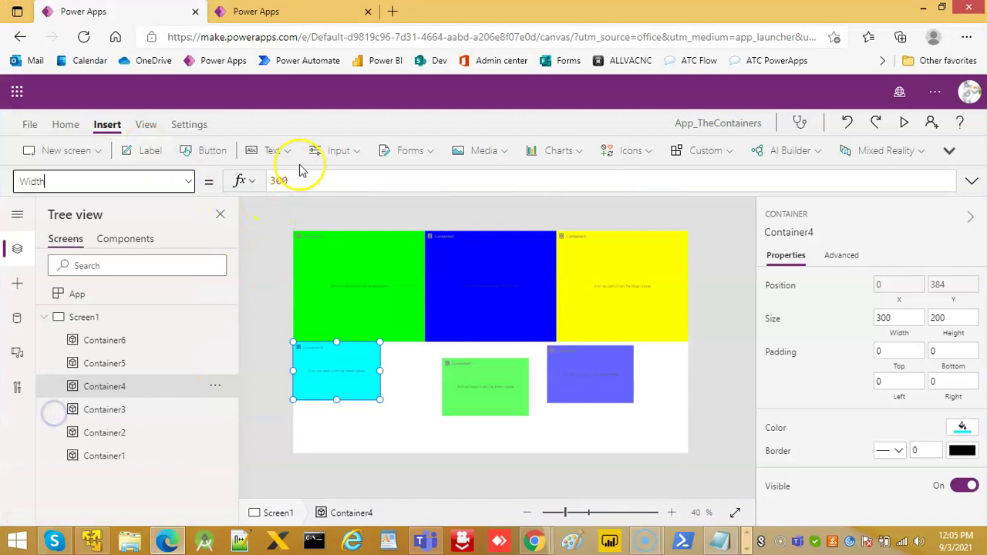
{"action": "key", "text": "ctrl+v"}
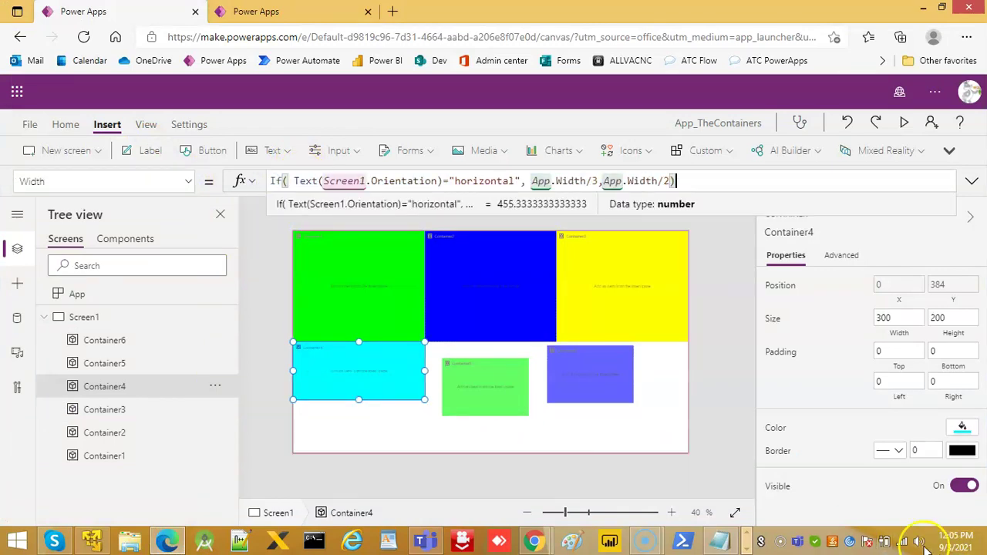
Step: Copy If( Text(Screen1.Orientation)="horizontal", App.Height/2,App.Height/3) from the Container4 section of the Notepad notes into Container4's Height property
{"action": "left_click", "coordinate": [721, 542]}
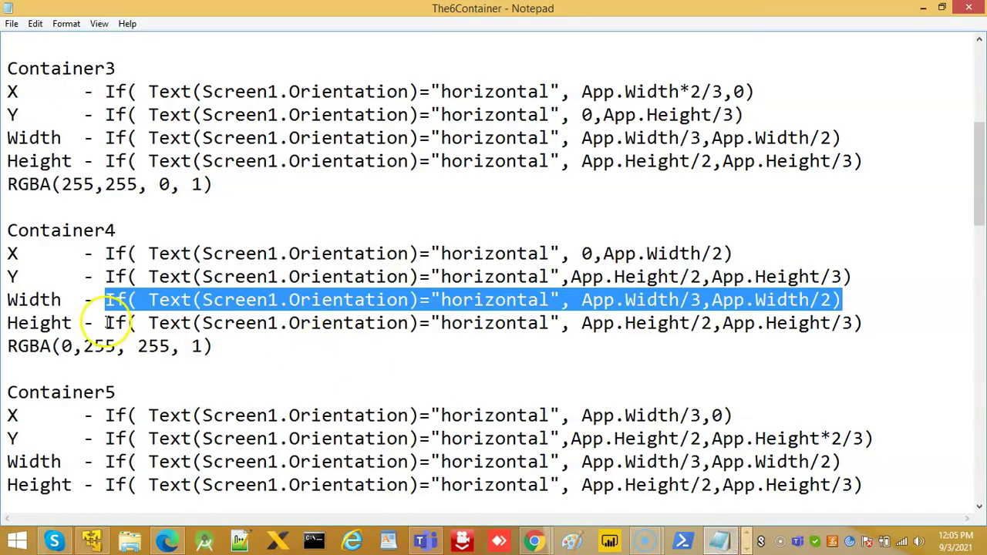
{"action": "left_click_drag", "start_coordinate": [105, 322], "coordinate": [983, 322]}
{"action": "key", "text": "ctrl+c"}
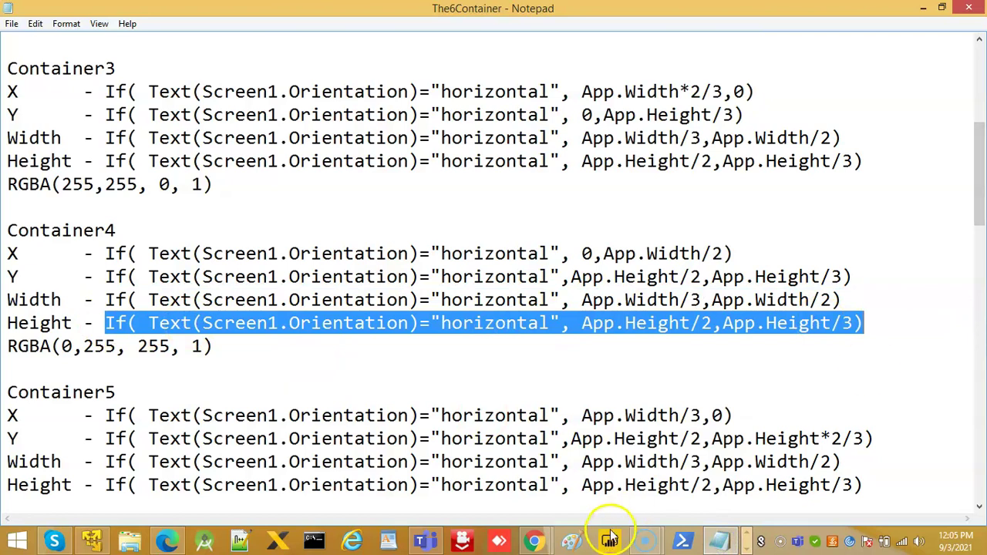
{"action": "left_click", "coordinate": [167, 542]}
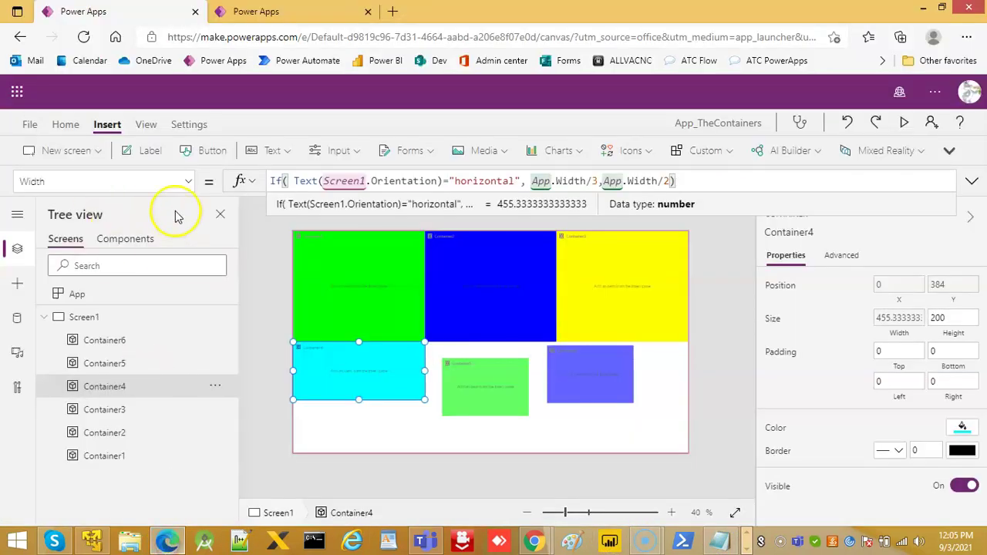
{"action": "left_click", "coordinate": [193, 185]}
{"action": "left_click", "coordinate": [46, 212]}
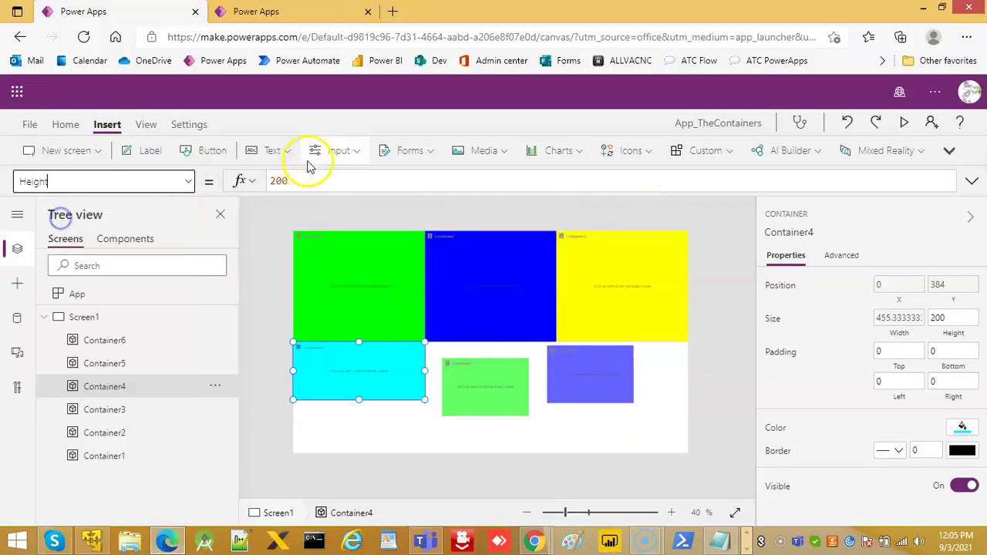
{"action": "key", "text": "ctrl+v"}
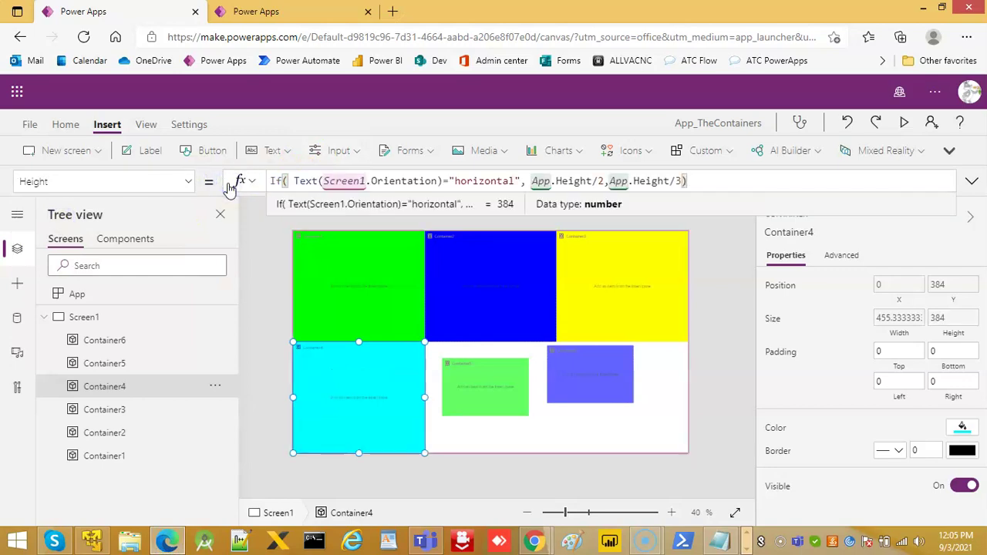
Step: Copy If( Text(Screen1.Orientation)="horizontal", App.Width/3,0) from the Container5 section of the Notepad notes into Container5's X property
{"action": "left_click", "coordinate": [463, 385]}
{"action": "left_click", "coordinate": [722, 545]}
{"action": "scroll", "coordinate": [424, 308], "scroll_direction": "down", "scroll_amount": 2}
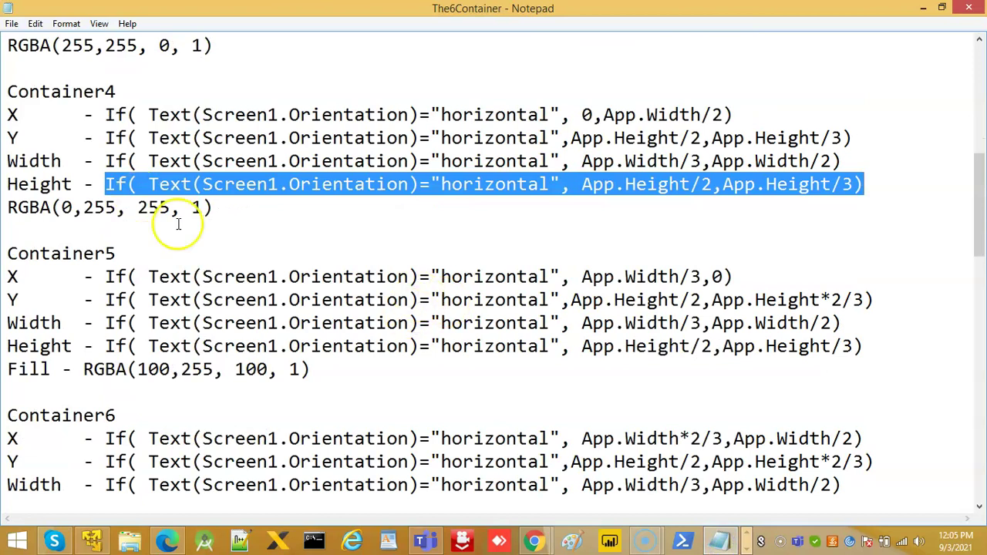
{"action": "left_click_drag", "start_coordinate": [104, 276], "coordinate": [765, 276]}
{"action": "key", "text": "ctrl+c"}
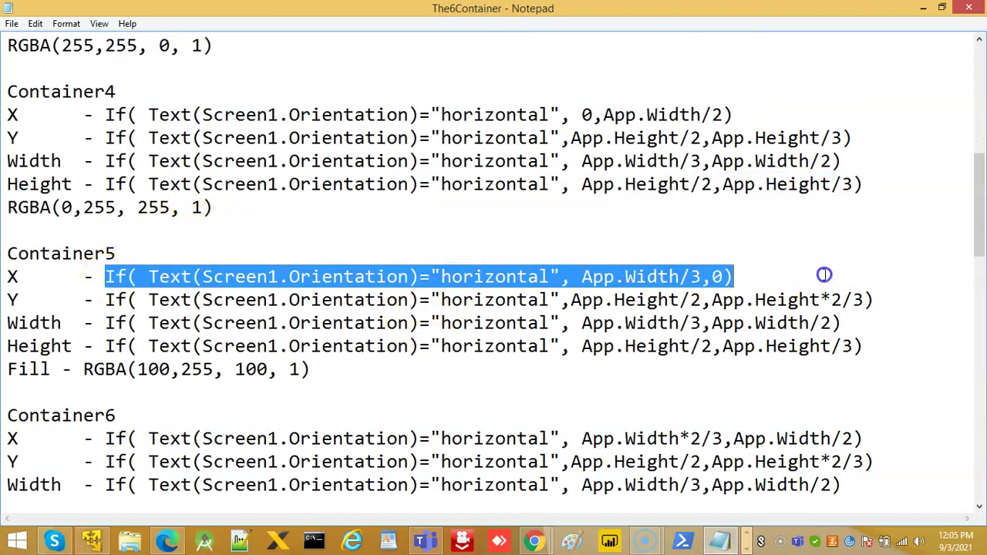
{"action": "left_click", "coordinate": [165, 542]}
{"action": "left_click", "coordinate": [478, 393]}
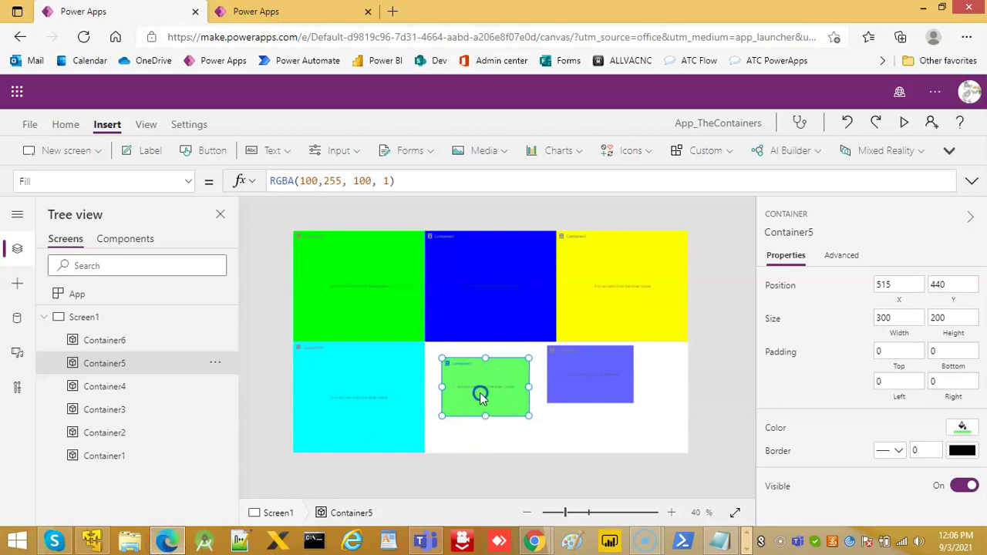
{"action": "left_click", "coordinate": [188, 183]}
{"action": "scroll", "coordinate": [108, 432], "scroll_direction": "down", "scroll_amount": 5}
{"action": "left_click", "coordinate": [41, 471]}
{"action": "left_click", "coordinate": [192, 179]}
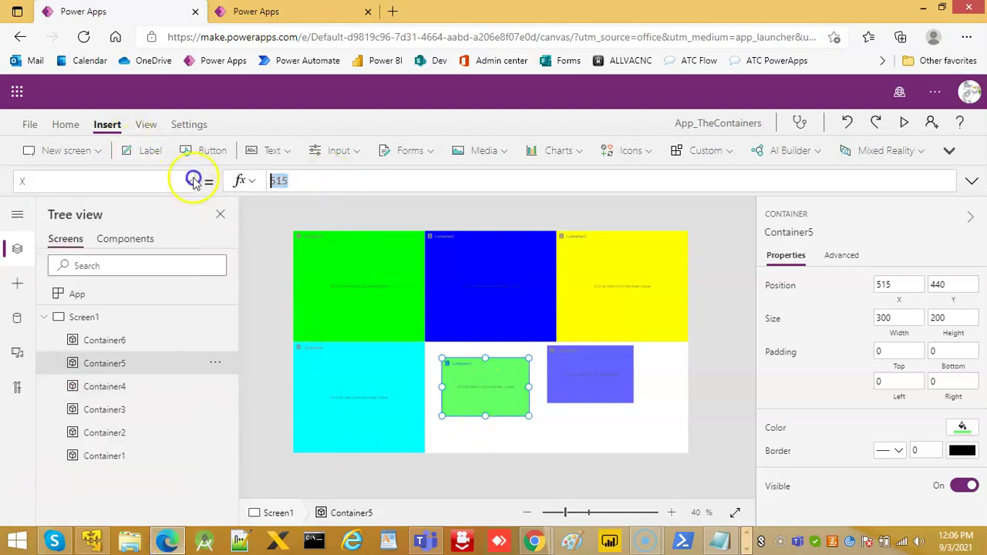
{"action": "key", "text": "ctrl+v"}
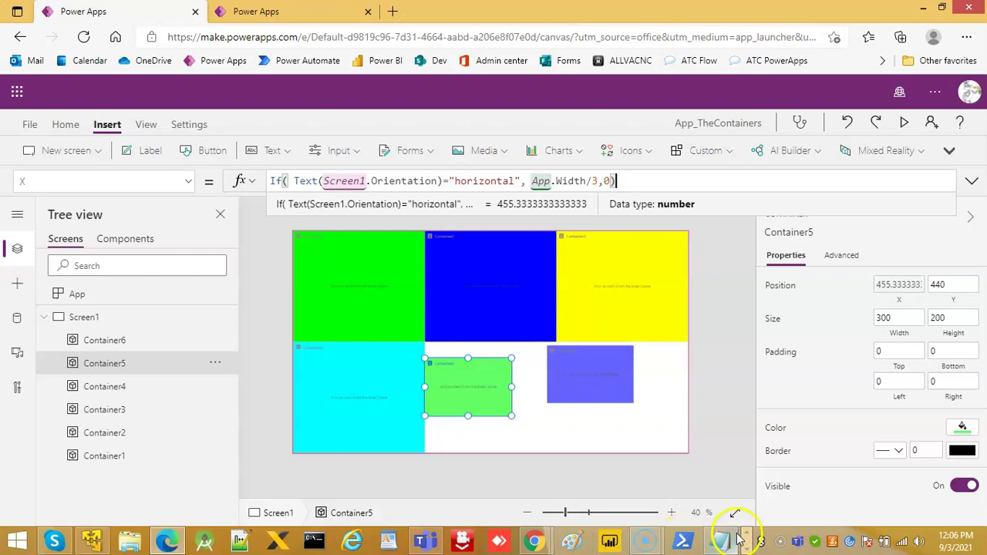
Step: Copy If( Text(Screen1.Orientation)="horizontal",App.Height/2,App.Height*2/3) from the Container5 section of the Notepad notes into Container5's Y property
{"action": "left_click", "coordinate": [722, 541]}
{"action": "left_click_drag", "start_coordinate": [105, 300], "coordinate": [924, 294]}
{"action": "key", "text": "ctrl+c"}
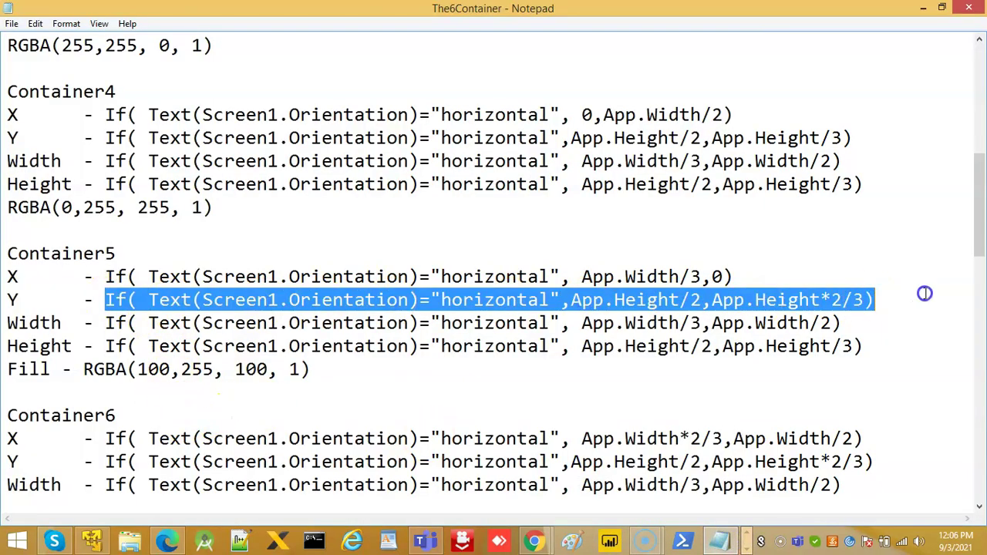
{"action": "left_click", "coordinate": [168, 541]}
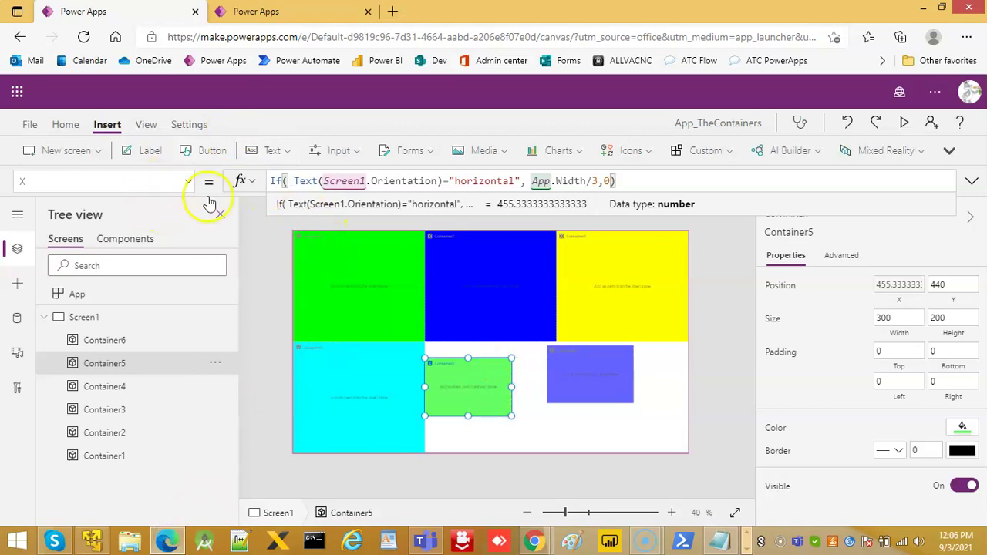
{"action": "left_click", "coordinate": [188, 182]}
{"action": "scroll", "coordinate": [35, 470], "scroll_direction": "down", "scroll_amount": 1}
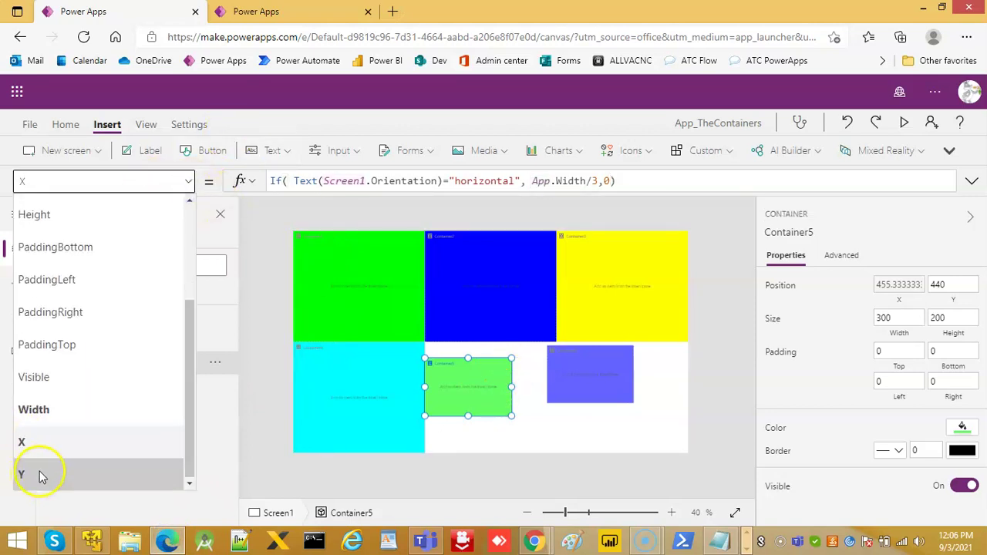
{"action": "left_click", "coordinate": [42, 474]}
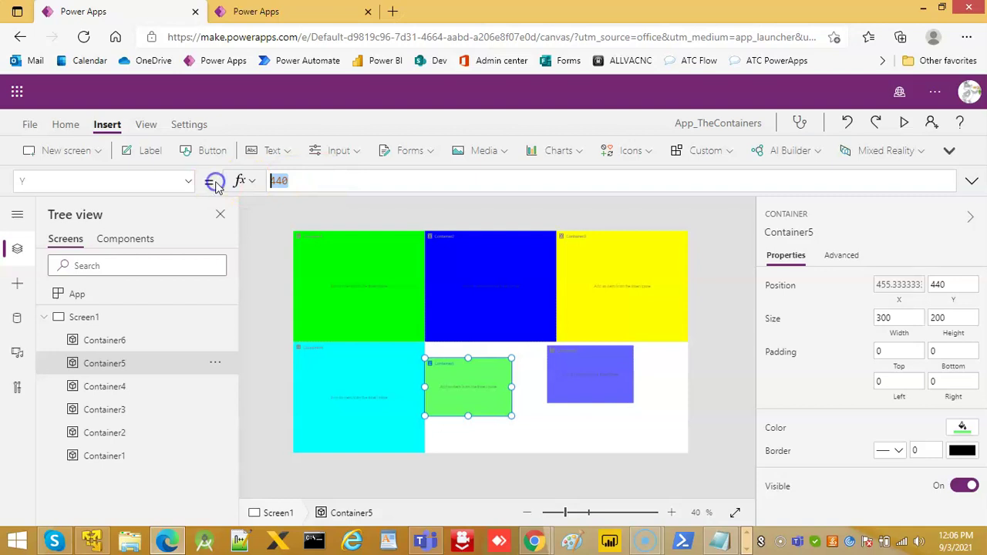
{"action": "key", "text": "ctrl+v"}
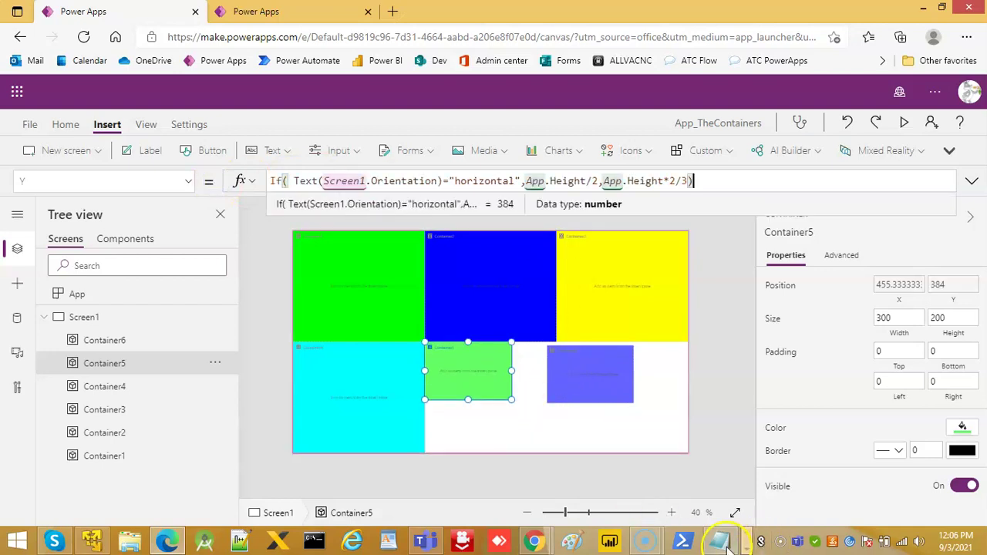
Step: Copy If( Text(Screen1.Orientation)="horizontal", App.Width/3,App.Width/2) from the Container5 section of the Notepad notes into Container5's Width property
{"action": "left_click", "coordinate": [720, 542]}
{"action": "left_click_drag", "start_coordinate": [105, 322], "coordinate": [982, 325]}
{"action": "key", "text": "ctrl+c"}
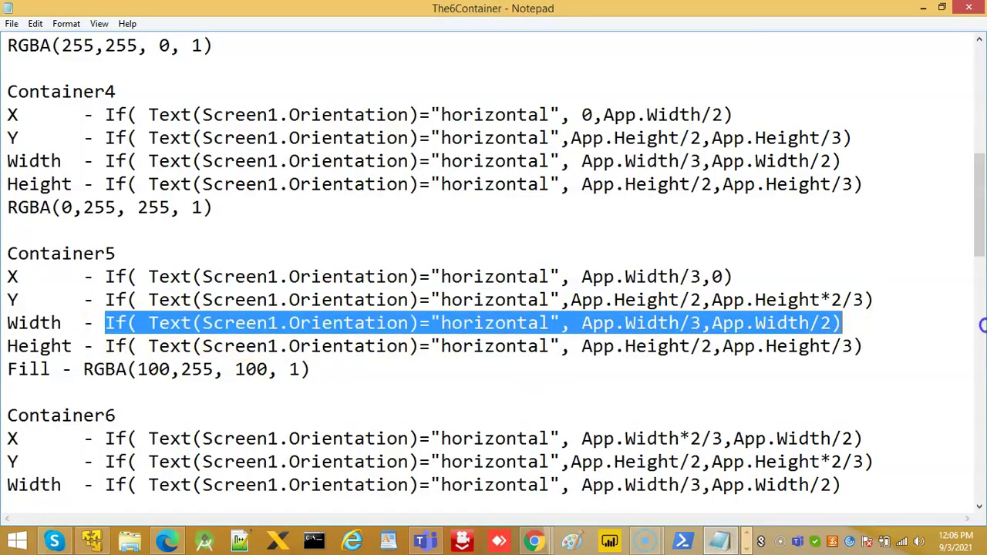
{"action": "left_click", "coordinate": [168, 540]}
{"action": "left_click", "coordinate": [187, 182]}
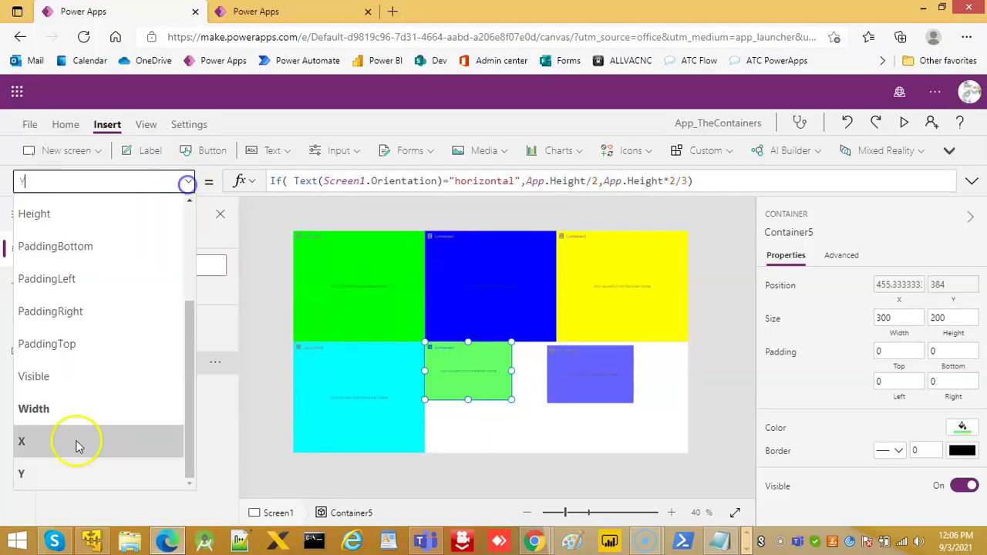
{"action": "left_click", "coordinate": [44, 409]}
{"action": "left_click_drag", "start_coordinate": [296, 181], "coordinate": [239, 185]}
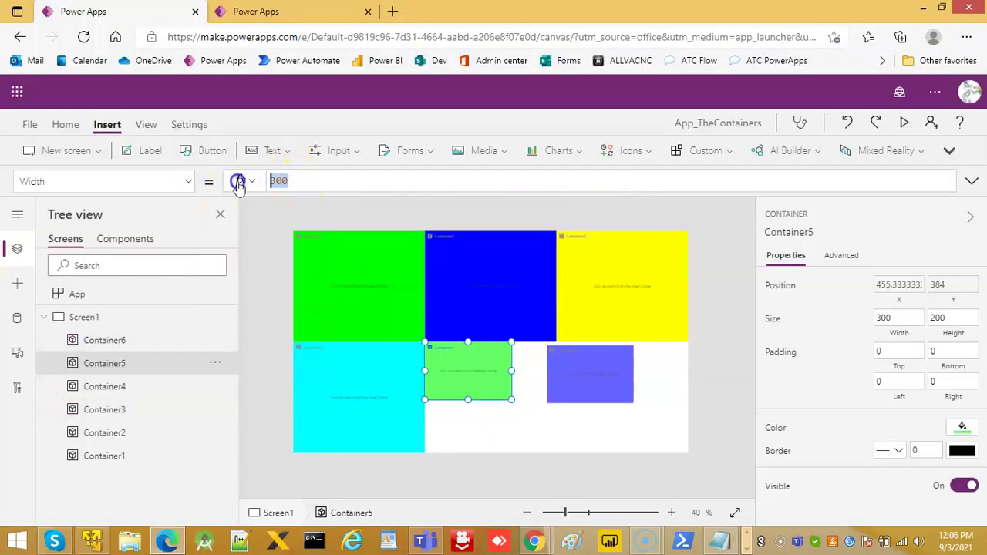
{"action": "key", "text": "ctrl+v"}
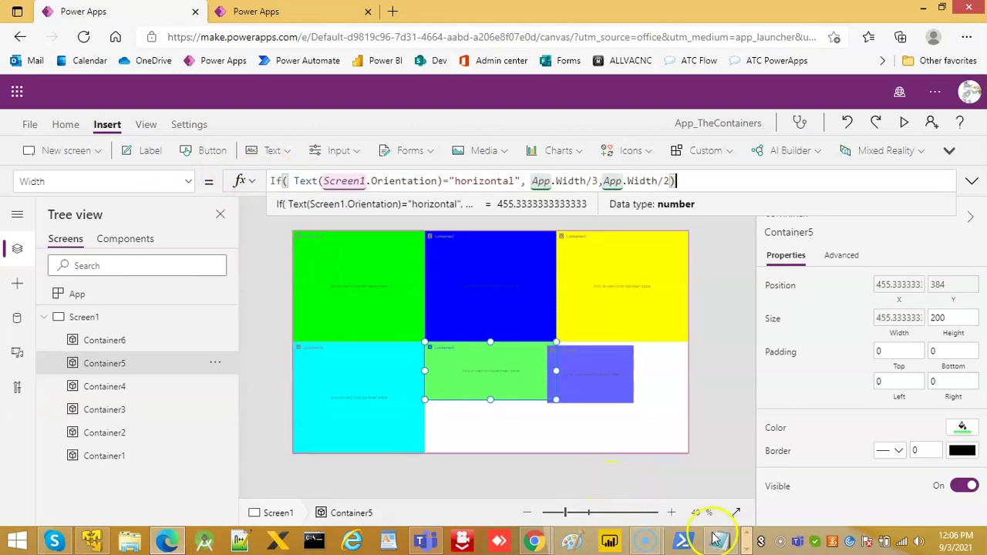
Step: Copy If( Text(Screen1.Orientation)="horizontal", App.Height/2,App.Height/3) from the Container5 section of the Notepad notes into Container5's Height property
{"action": "left_click", "coordinate": [717, 540]}
{"action": "left_click", "coordinate": [105, 346]}
{"action": "left_click_drag", "start_coordinate": [105, 346], "coordinate": [954, 346]}
{"action": "key", "text": "ctrl+c"}
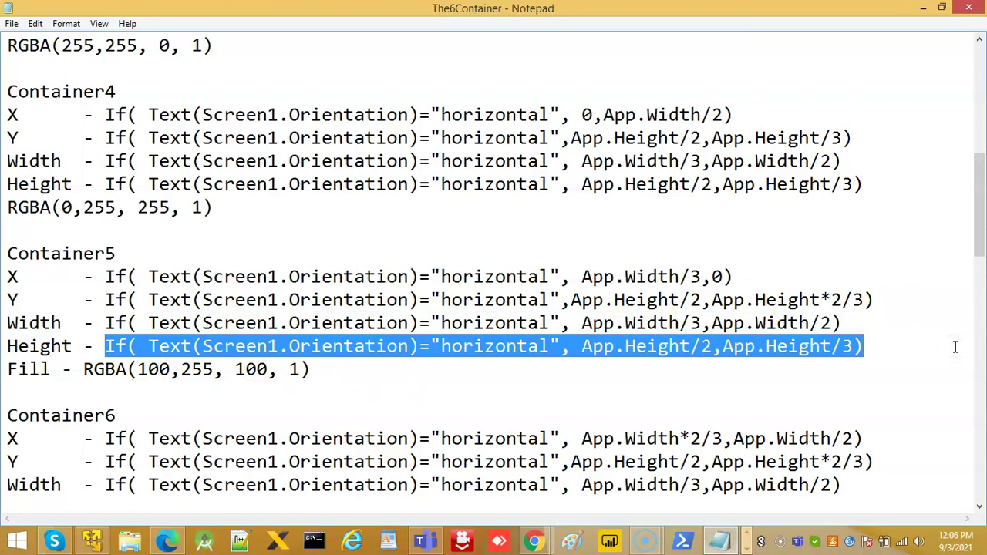
{"action": "left_click", "coordinate": [181, 543]}
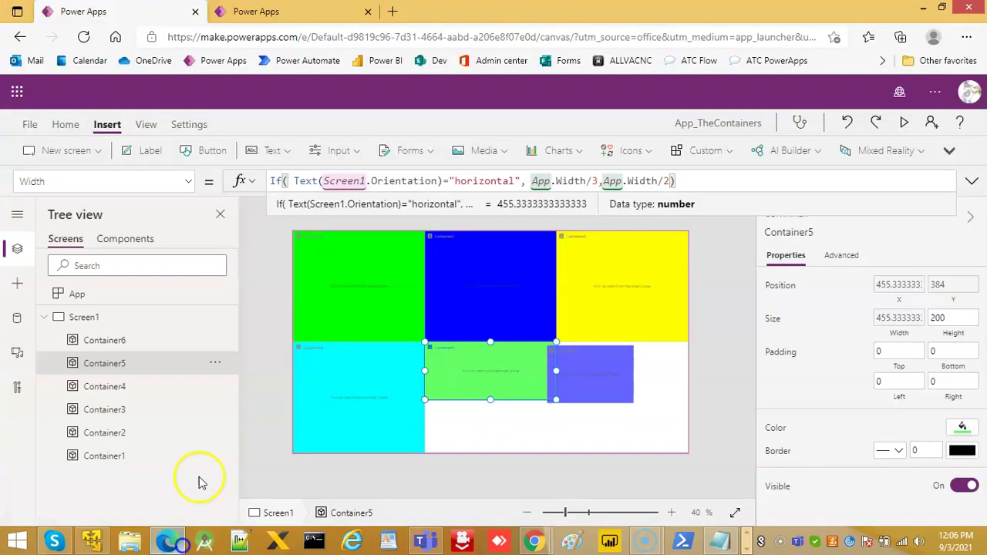
{"action": "left_click", "coordinate": [192, 182]}
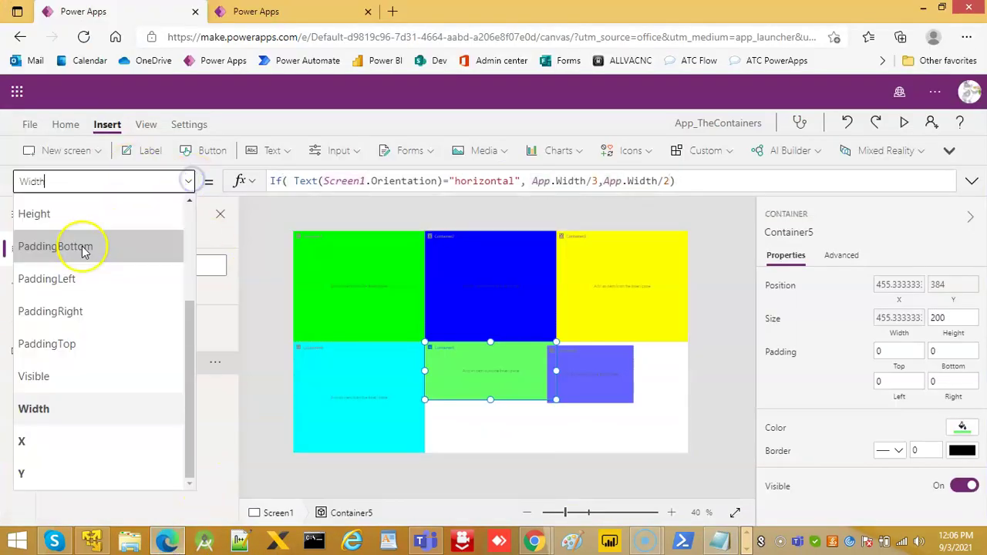
{"action": "left_click", "coordinate": [43, 216]}
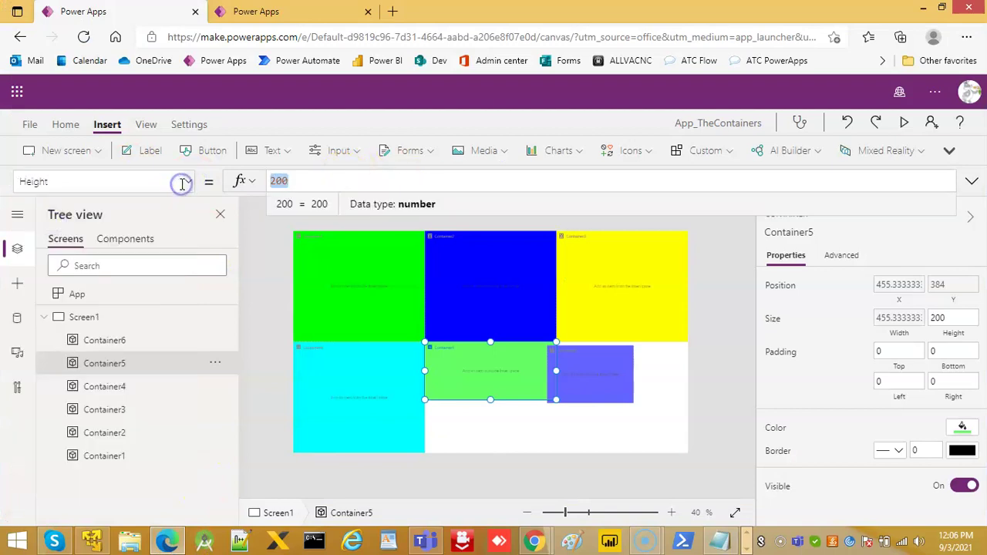
{"action": "key", "text": "ctrl+v"}
Step: Copy If( Text(Screen1.Orientation)="horizontal", App.Width*2/3,App.Width/2) from the Container6 section of the Notepad notes into Container6's X property
{"action": "left_click", "coordinate": [601, 380]}
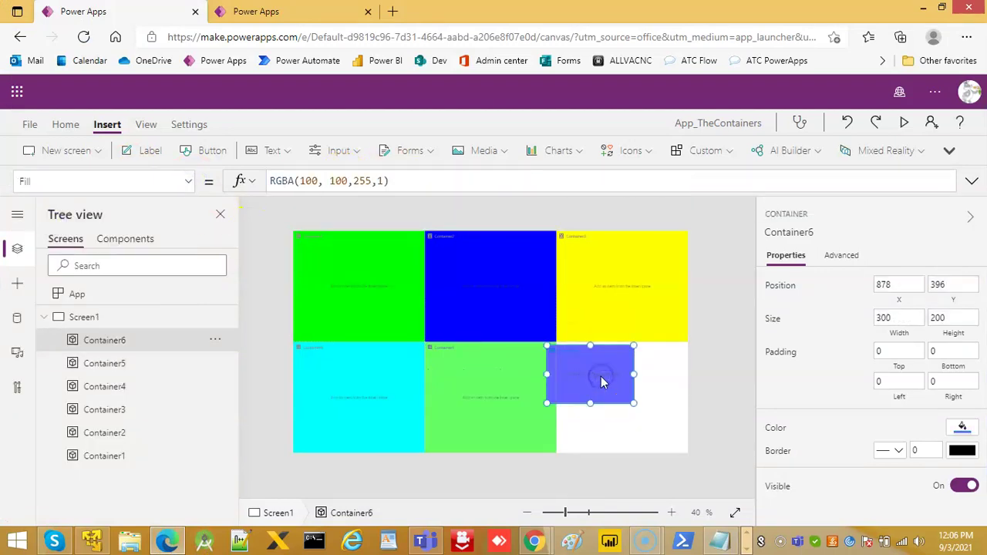
{"action": "left_click", "coordinate": [719, 539]}
{"action": "scroll", "coordinate": [162, 397], "scroll_direction": "down", "scroll_amount": 4}
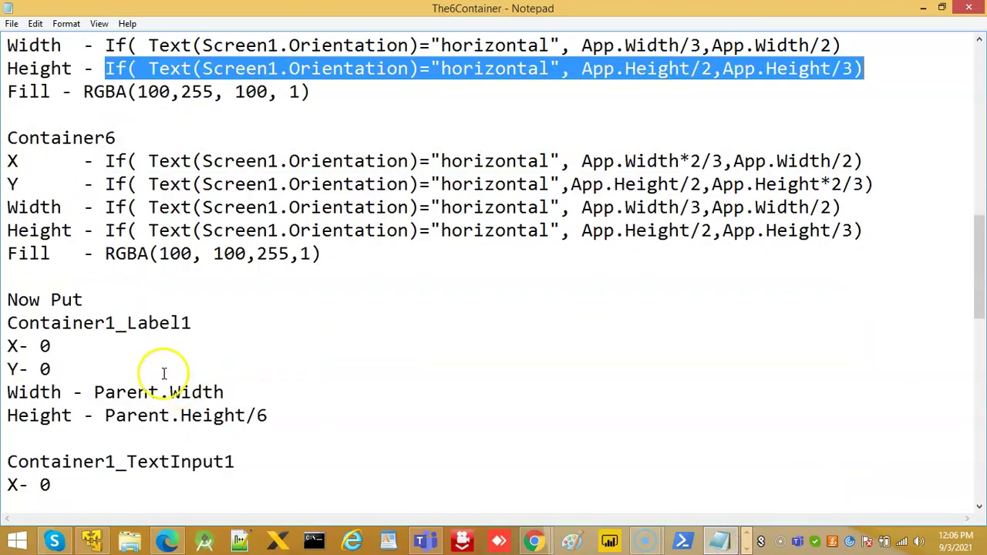
{"action": "left_click_drag", "start_coordinate": [105, 162], "coordinate": [882, 169]}
{"action": "key", "text": "ctrl+c"}
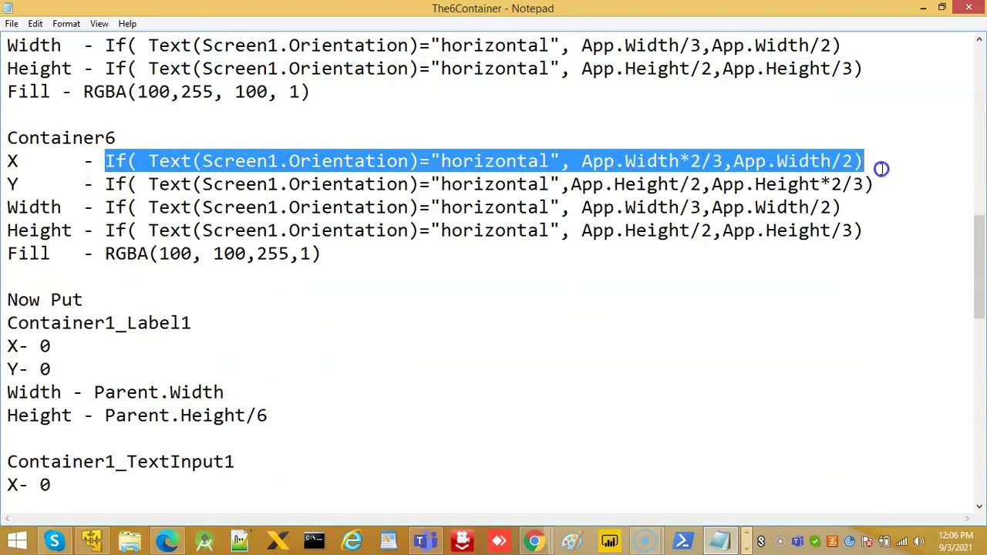
{"action": "left_click", "coordinate": [160, 540]}
{"action": "left_click", "coordinate": [191, 183]}
{"action": "scroll", "coordinate": [77, 447], "scroll_direction": "down", "scroll_amount": 1}
{"action": "left_click", "coordinate": [48, 441]}
{"action": "left_click", "coordinate": [325, 181]}
{"action": "key", "text": "ctrl+a"}
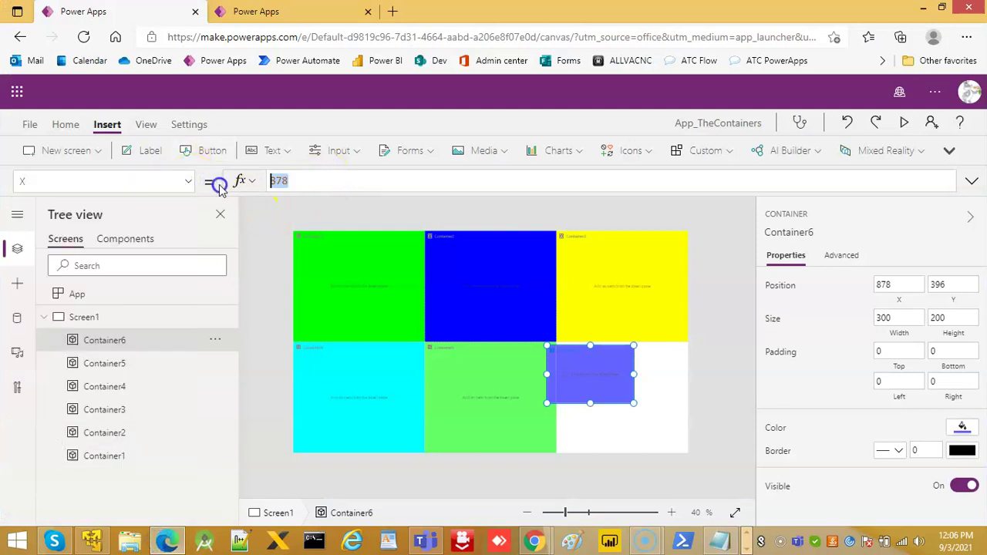
{"action": "key", "text": "ctrl+v"}
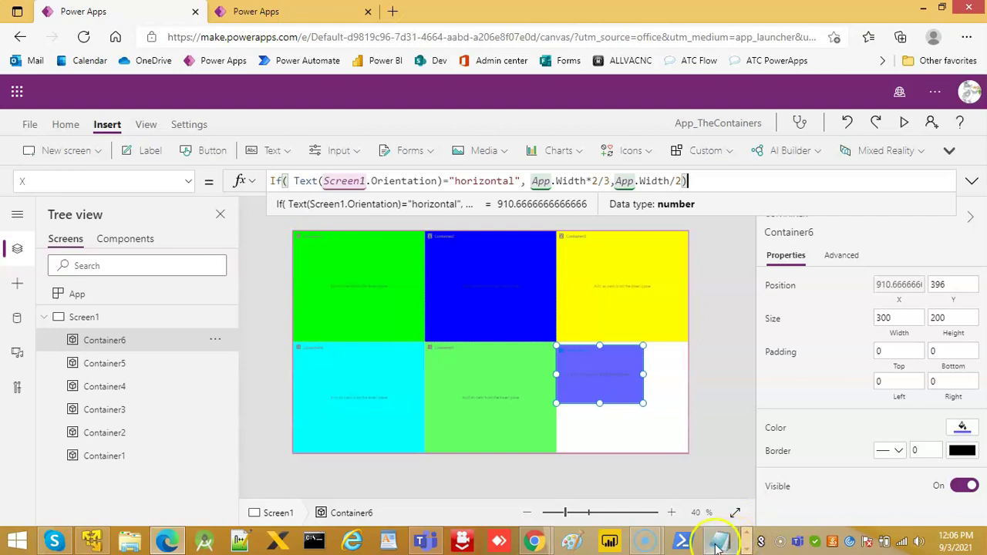
Step: Copy If( Text(Screen1.Orientation)="horizontal",App.Height/2,App.Height*2/3) from the Container6 section of the Notepad notes into Container6's Y property
{"action": "left_click", "coordinate": [717, 544]}
{"action": "left_click_drag", "start_coordinate": [108, 185], "coordinate": [916, 183]}
{"action": "key", "text": "ctrl+c"}
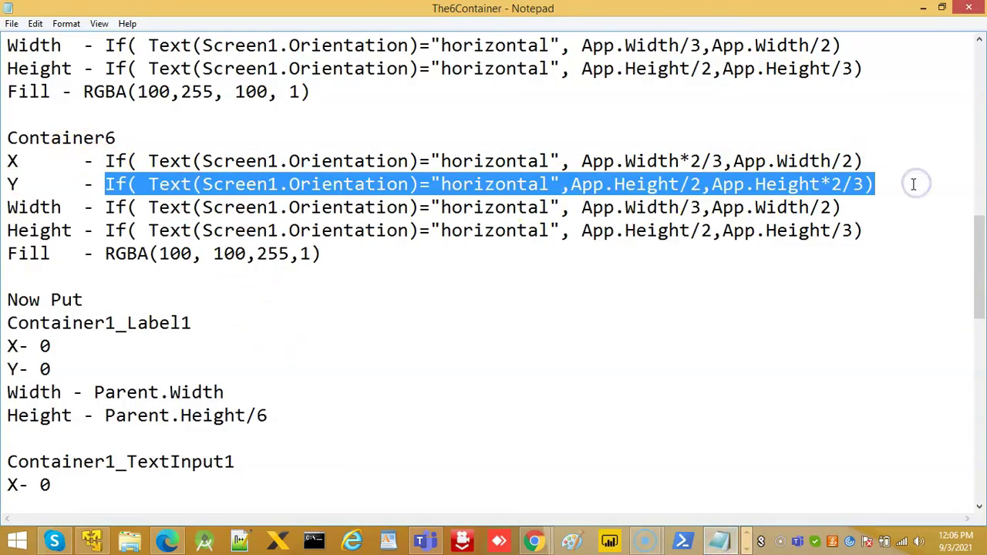
{"action": "left_click", "coordinate": [171, 543]}
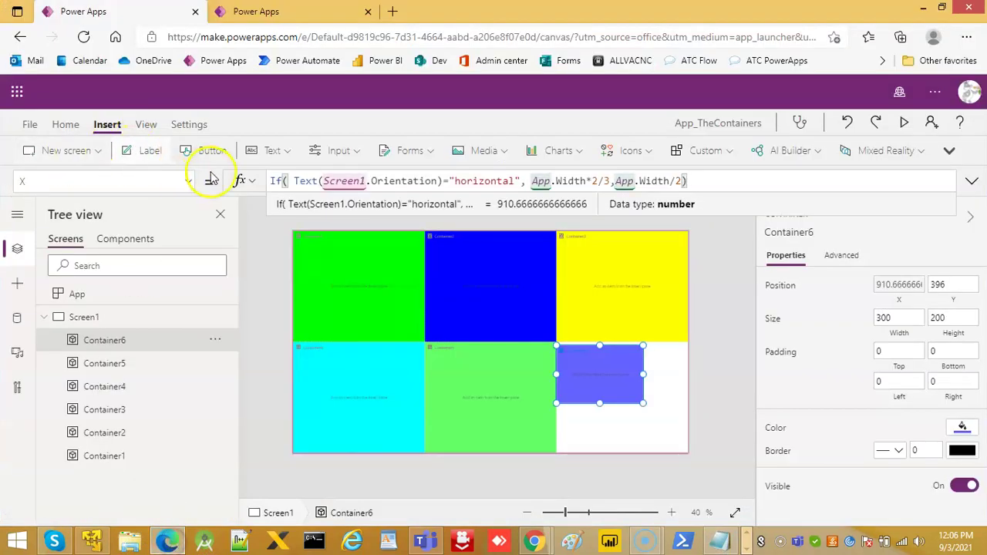
{"action": "left_click", "coordinate": [189, 180]}
{"action": "left_click", "coordinate": [61, 476]}
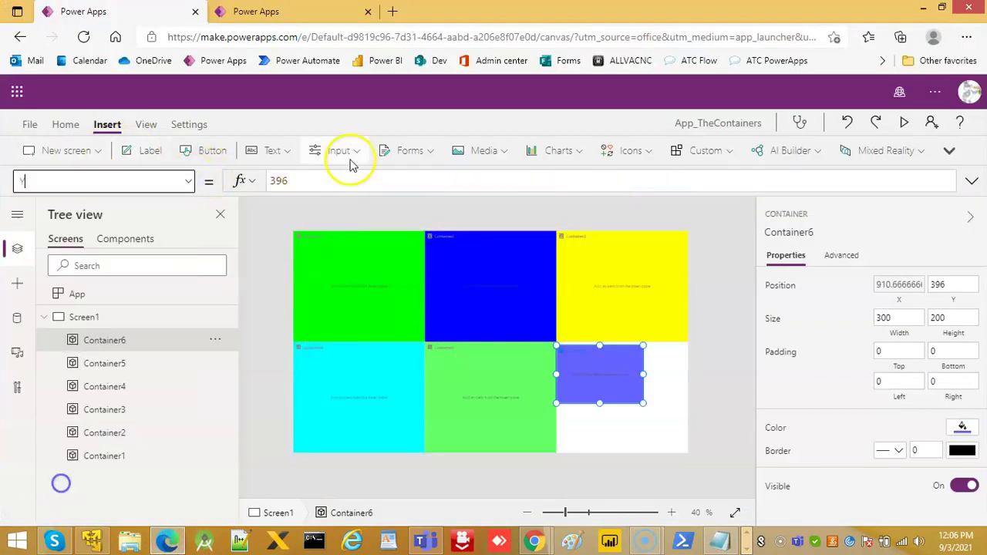
{"action": "left_click_drag", "start_coordinate": [297, 181], "coordinate": [261, 178]}
{"action": "key", "text": "ctrl+v"}
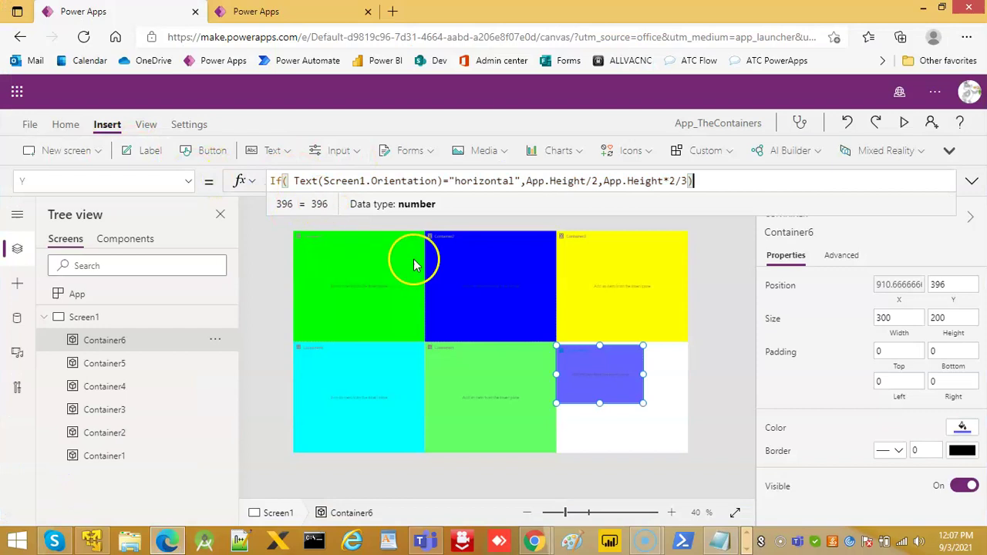
Step: Copy If( Text(Screen1.Orientation)="horizontal", App.Width/3,App.Width/2) from the Container6 section of the Notepad notes into Container6's Width property
{"action": "left_click", "coordinate": [724, 542]}
{"action": "left_click_drag", "start_coordinate": [105, 206], "coordinate": [983, 218]}
{"action": "key", "text": "ctrl+c"}
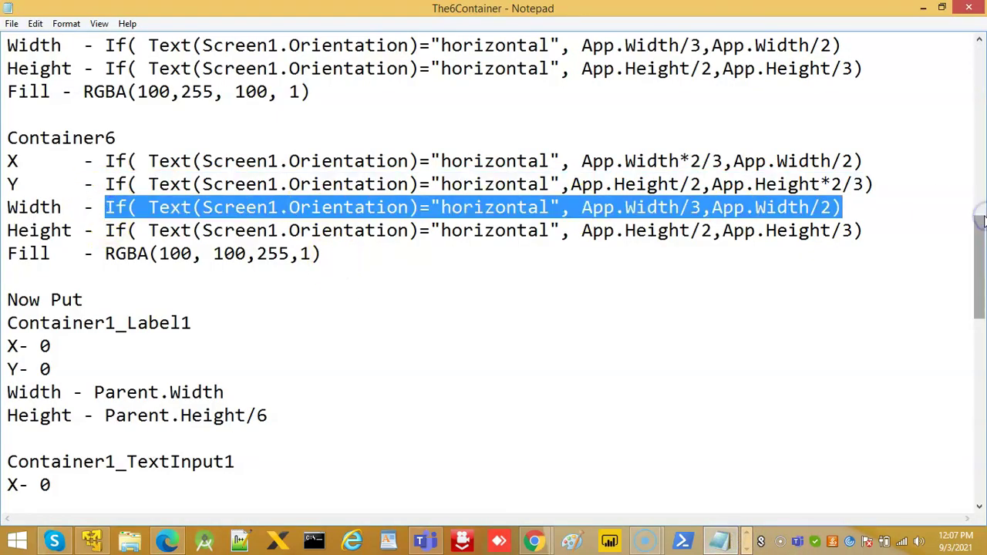
{"action": "left_click", "coordinate": [168, 542]}
{"action": "left_click", "coordinate": [188, 180]}
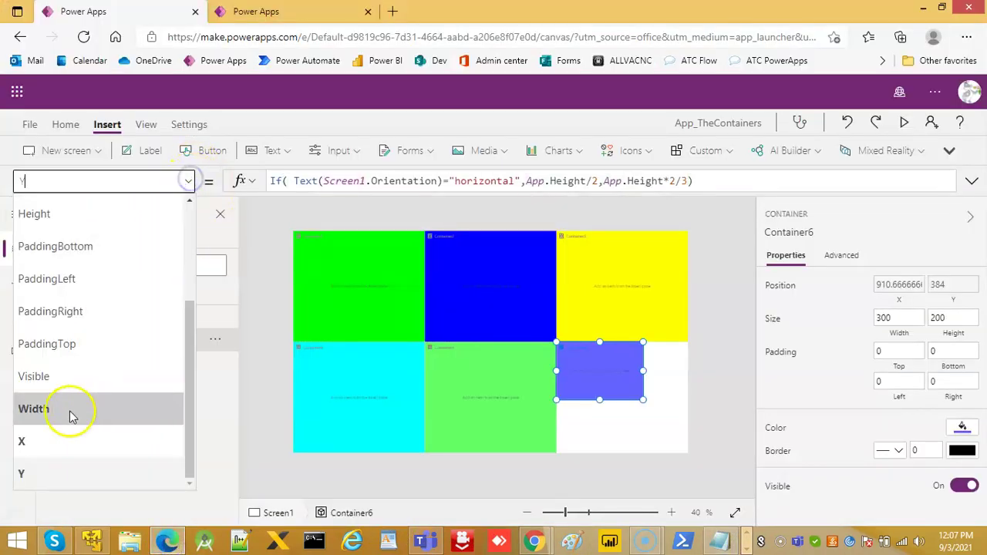
{"action": "left_click", "coordinate": [69, 416]}
{"action": "left_click", "coordinate": [299, 185]}
{"action": "key", "text": "ctrl+a"}
{"action": "key", "text": "ctrl+v"}
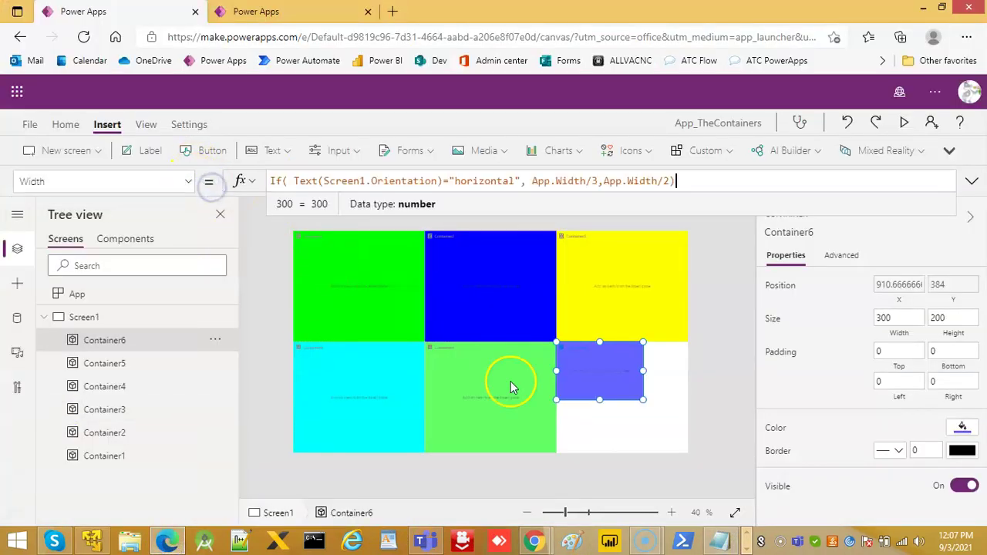
Step: Copy If( Text(Screen1.Orientation)="horizontal", App.Height/2,App.Height/3) from the Container6 section of the Notepad notes into Container6's Height property
{"action": "left_click", "coordinate": [721, 540]}
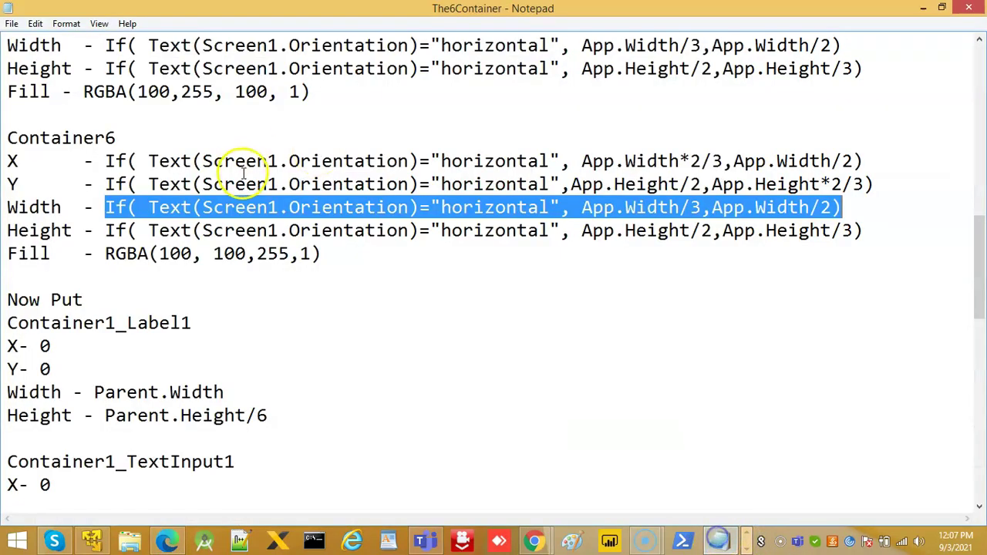
{"action": "left_click_drag", "start_coordinate": [104, 230], "coordinate": [980, 233]}
{"action": "key", "text": "ctrl+c"}
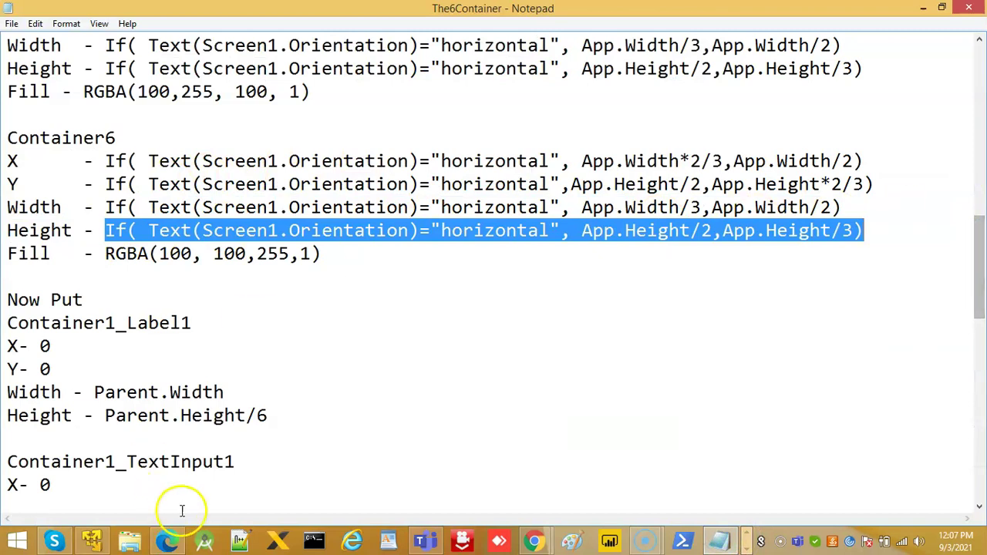
{"action": "left_click", "coordinate": [167, 540]}
{"action": "left_click", "coordinate": [189, 182]}
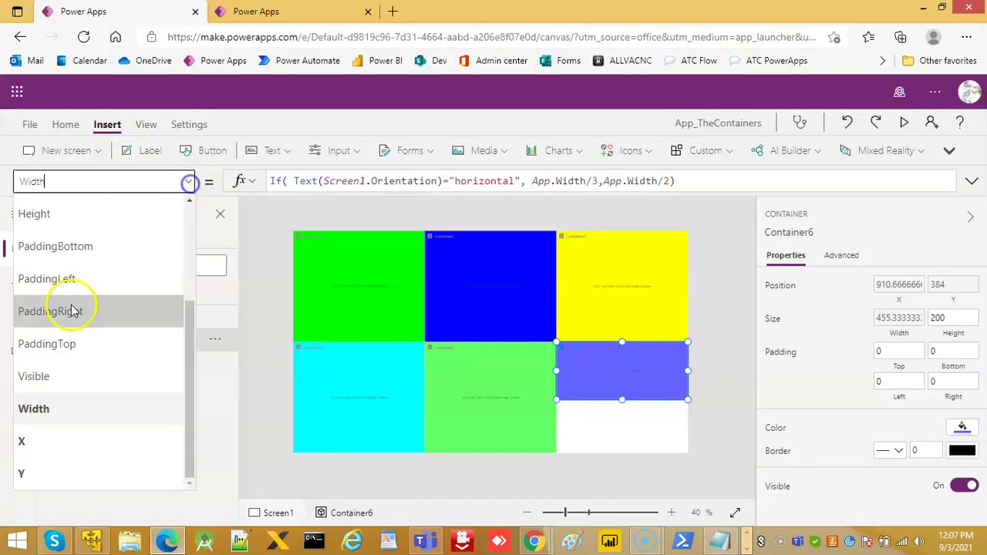
{"action": "scroll", "coordinate": [46, 254], "scroll_direction": "up", "scroll_amount": 2}
{"action": "left_click", "coordinate": [35, 299]}
{"action": "left_click", "coordinate": [304, 182]}
{"action": "key", "text": "ctrl+a"}
{"action": "key", "text": "BackSpace"}
{"action": "key", "text": "ctrl+v"}
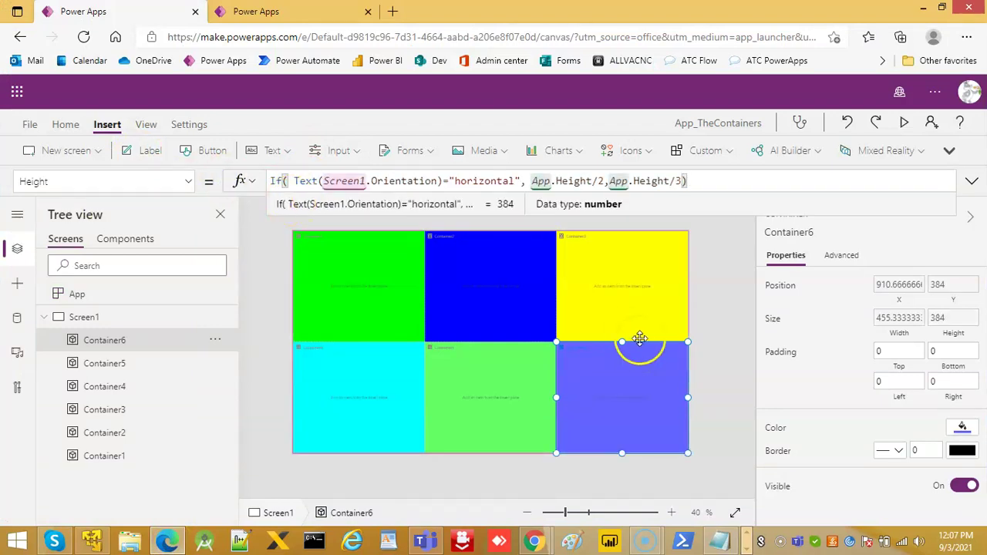
Step: Save App_TheContainers, publish this version, and return to the app editor
{"action": "left_click", "coordinate": [29, 125]}
{"action": "left_click", "coordinate": [175, 314]}
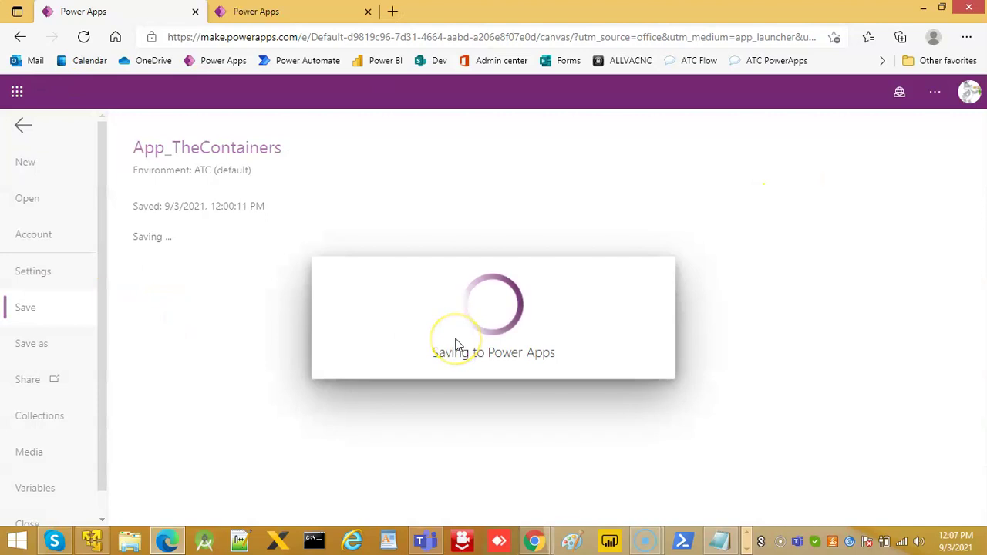
{"action": "left_click", "coordinate": [195, 276]}
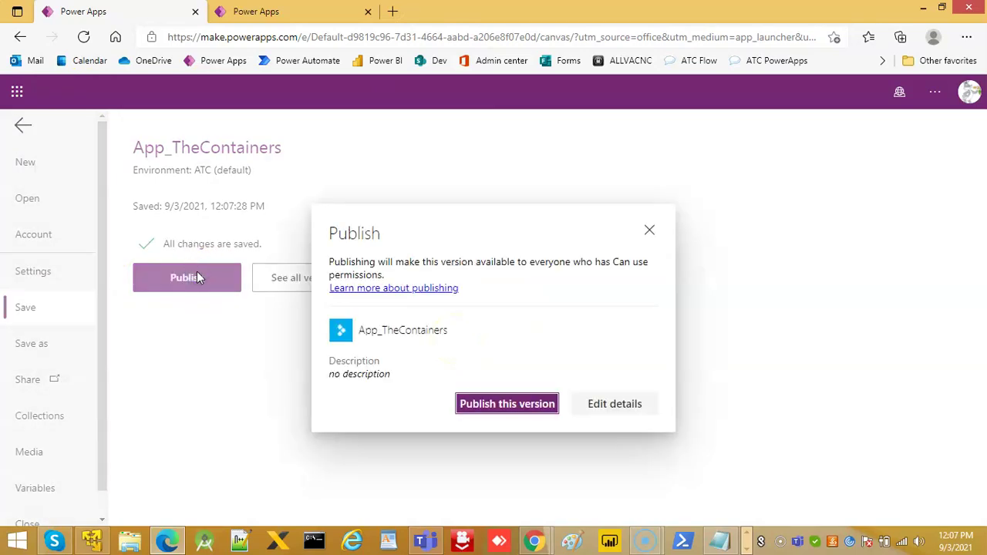
{"action": "left_click", "coordinate": [507, 405]}
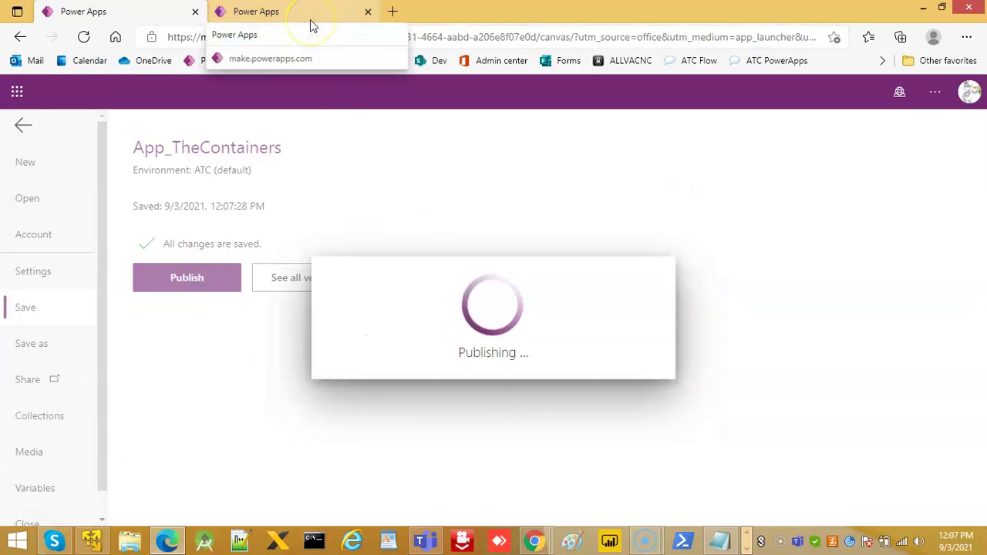
{"action": "left_click", "coordinate": [23, 127]}
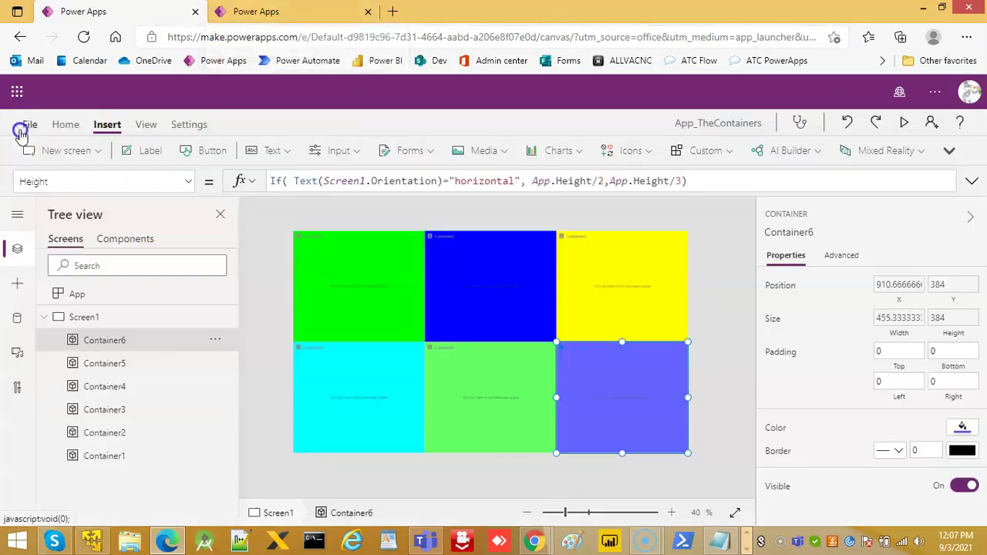
Step: Refresh the Apps list, play App_TheContainers to check the published layout, and close the player
{"action": "left_click", "coordinate": [259, 17]}
{"action": "key", "text": "F5"}
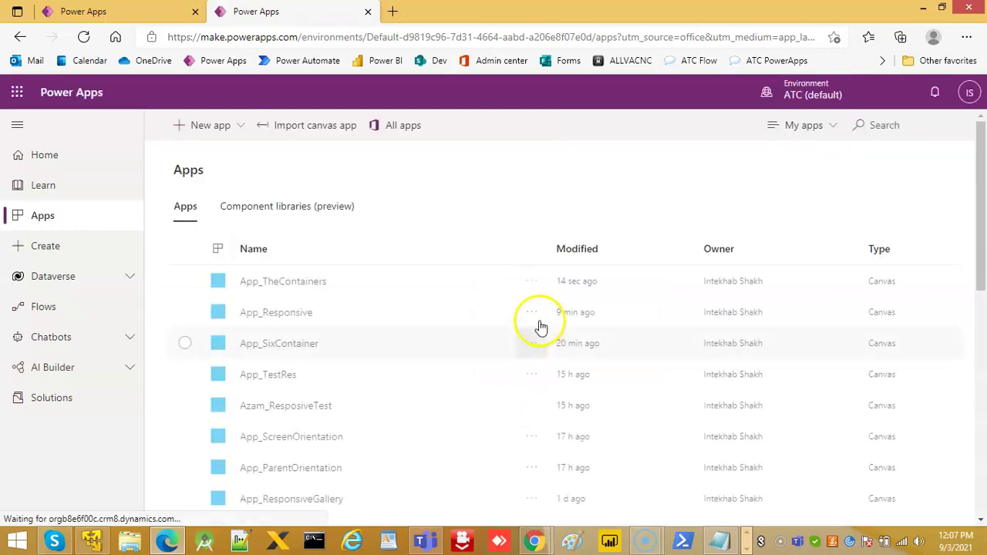
{"action": "left_click", "coordinate": [531, 282]}
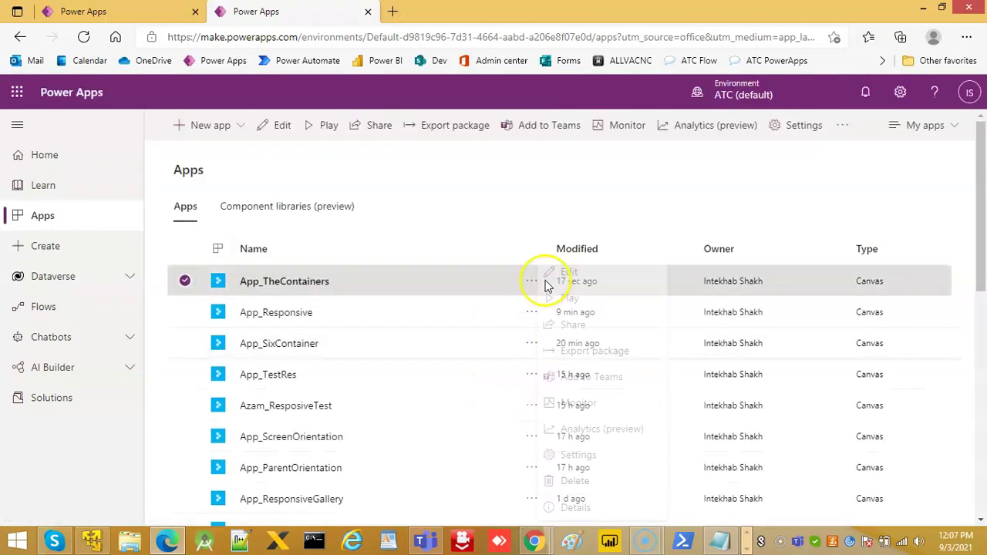
{"action": "left_click", "coordinate": [578, 295]}
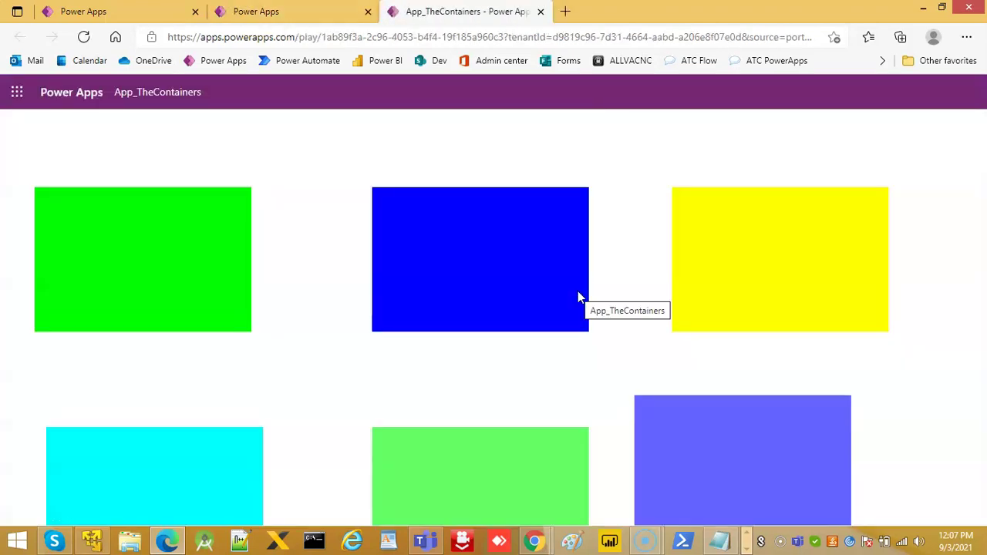
{"action": "left_click", "coordinate": [555, 116]}
{"action": "left_click", "coordinate": [542, 12]}
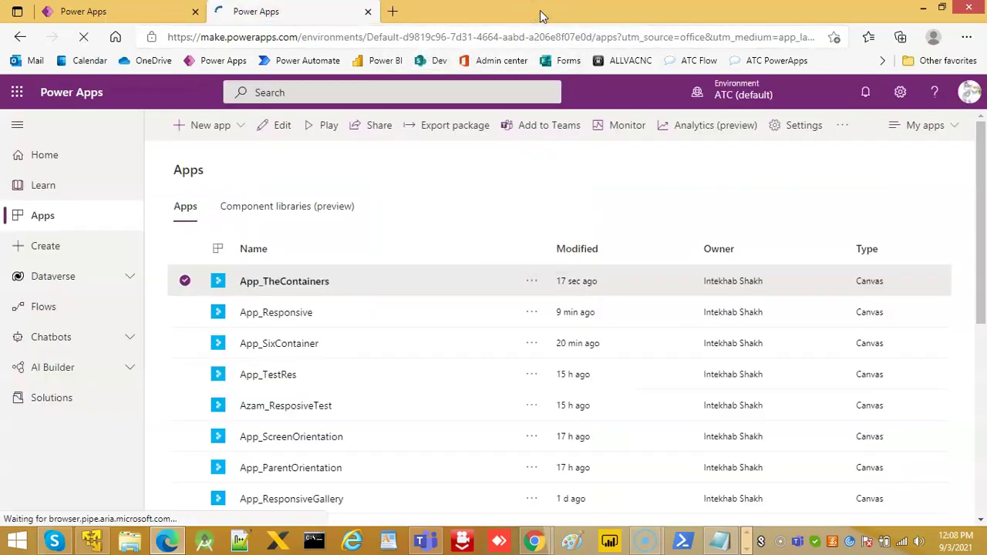
Step: Return from the editor to the Apps list and play App_TheContainers again to check its updated layout
{"action": "left_click", "coordinate": [108, 11]}
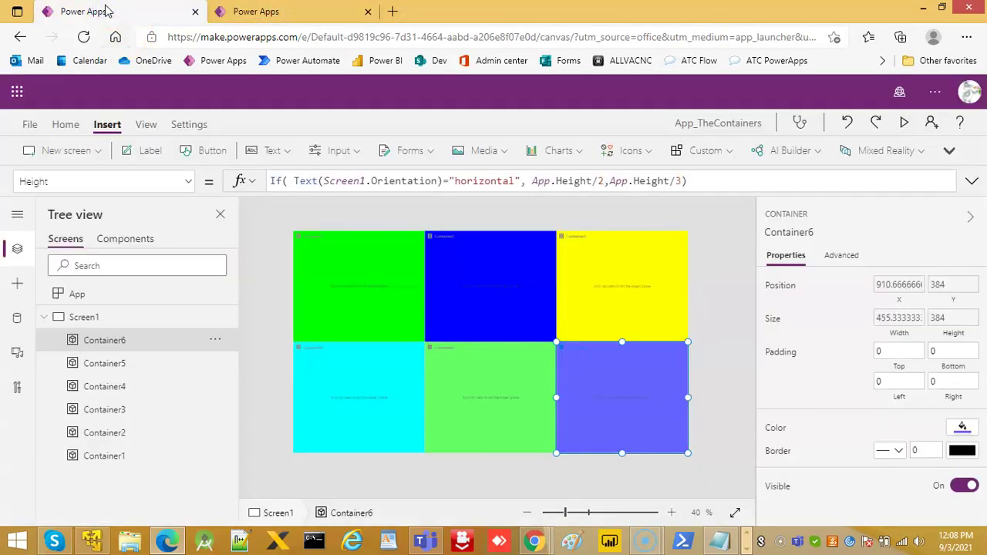
{"action": "left_click", "coordinate": [248, 11]}
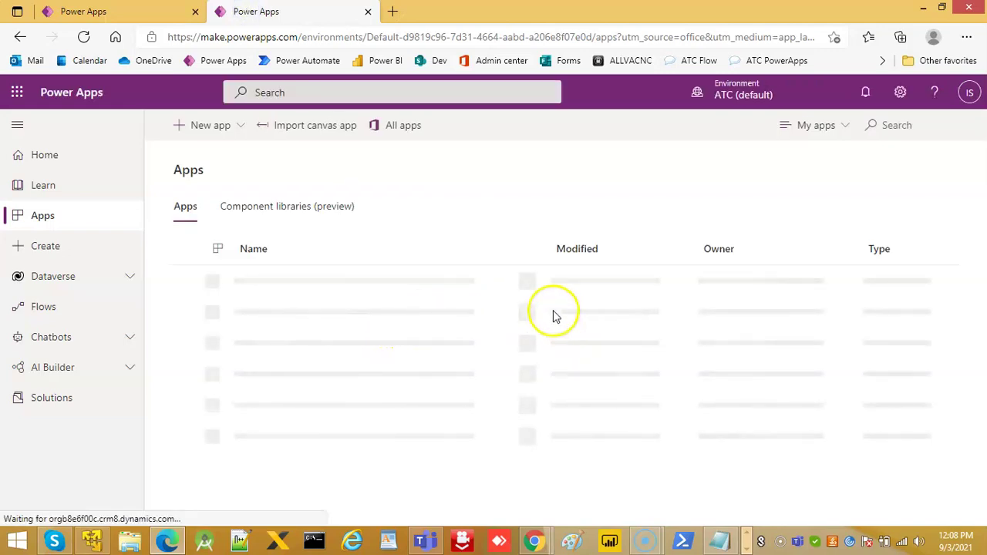
{"action": "left_click", "coordinate": [532, 282]}
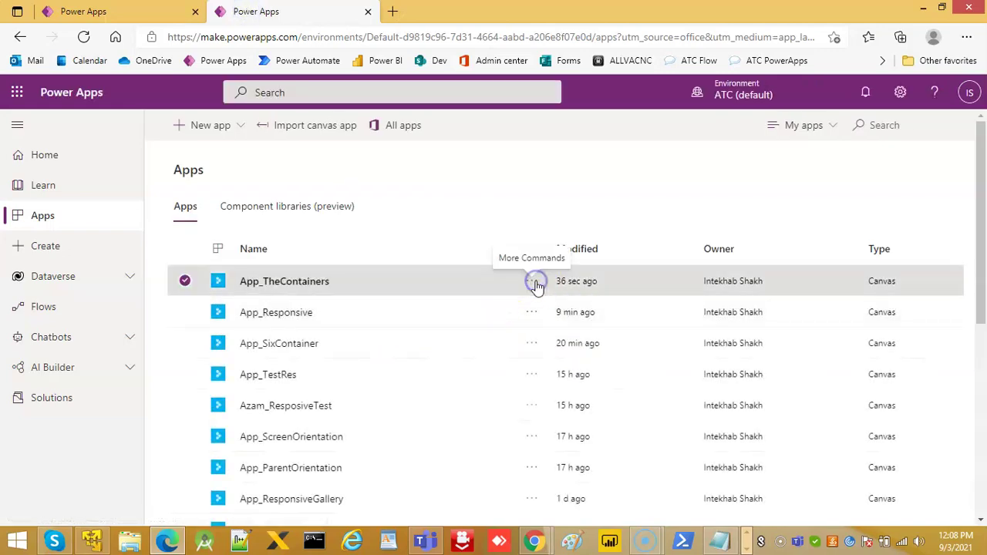
{"action": "left_click", "coordinate": [576, 300]}
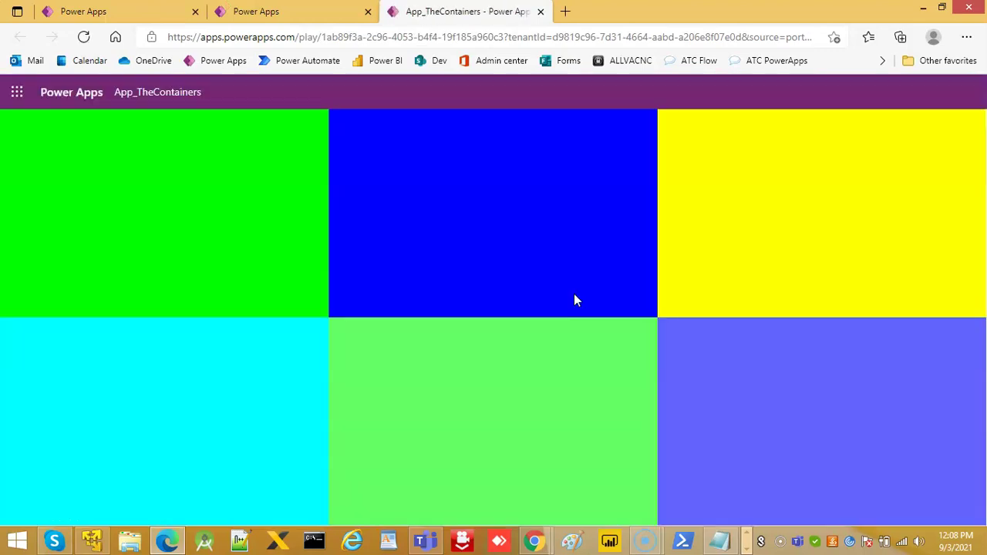
Step: Inspect the running app in the browser's developer tools and preview it with the ResponsiveHorizontal and ResponsiveVertical device profiles
{"action": "left_click", "coordinate": [528, 218]}
{"action": "left_click", "coordinate": [574, 513]}
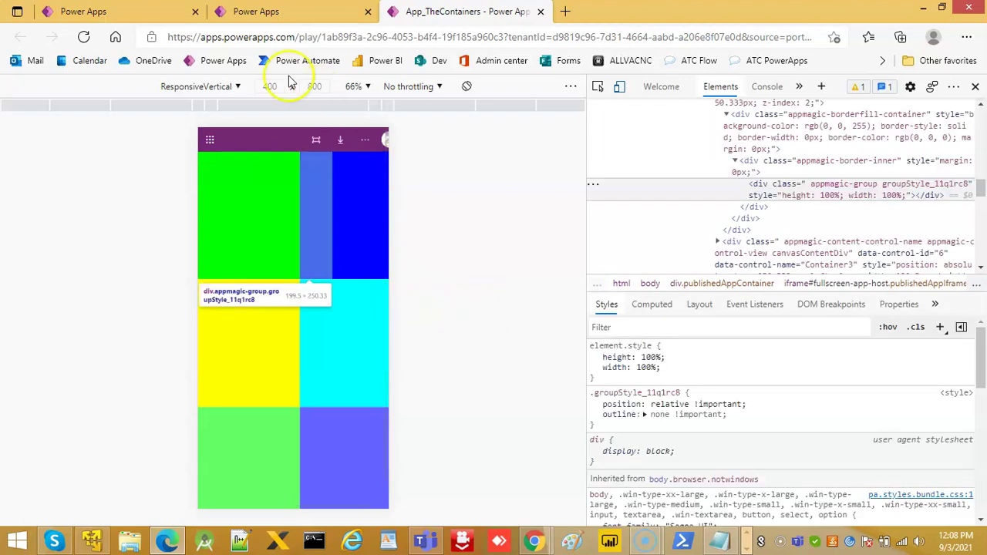
{"action": "left_click", "coordinate": [236, 86]}
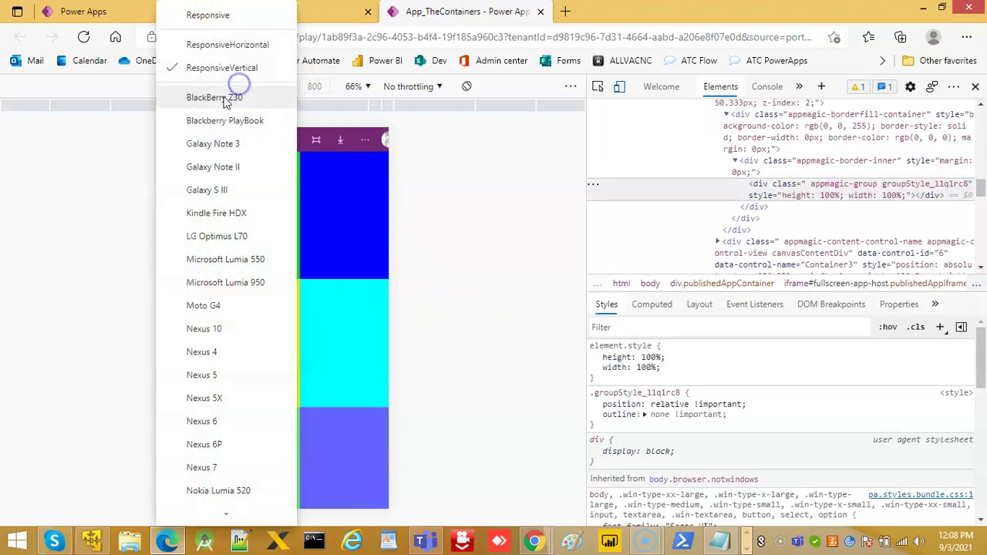
{"action": "left_click", "coordinate": [213, 46]}
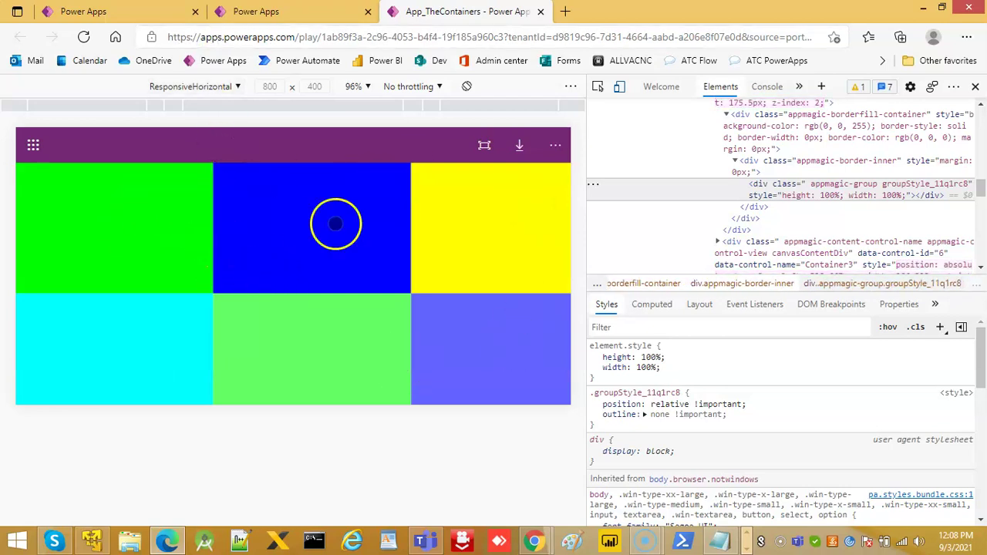
{"action": "left_click", "coordinate": [234, 88]}
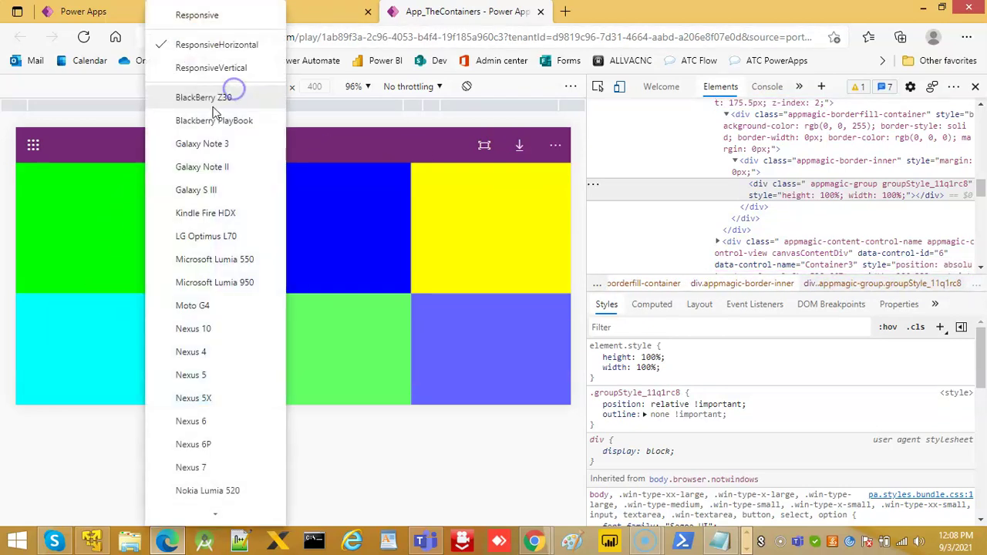
{"action": "left_click", "coordinate": [215, 68]}
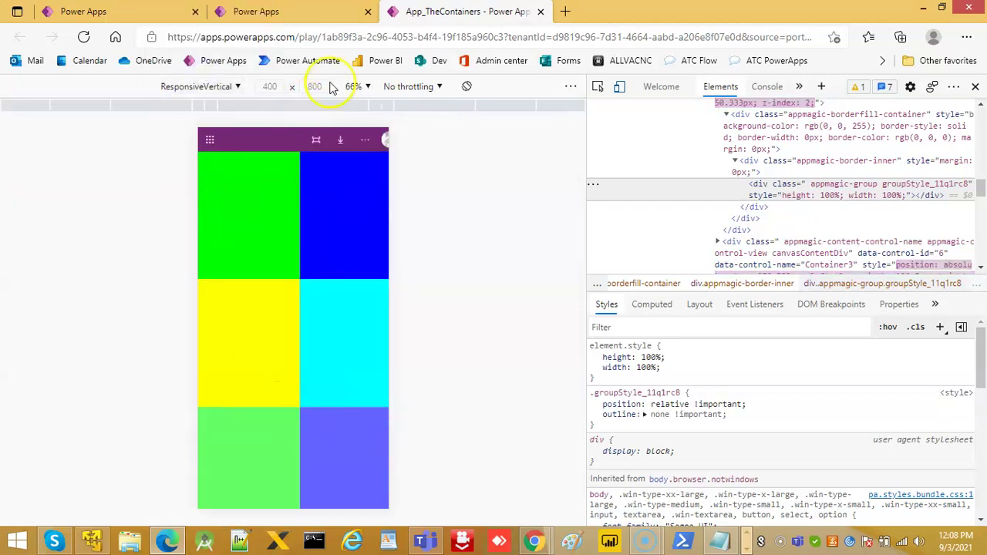
Step: Set the device preview zoom to 100% and preview the app as BlackBerry Z30 and Blackberry PlayBook
{"action": "left_click", "coordinate": [353, 87]}
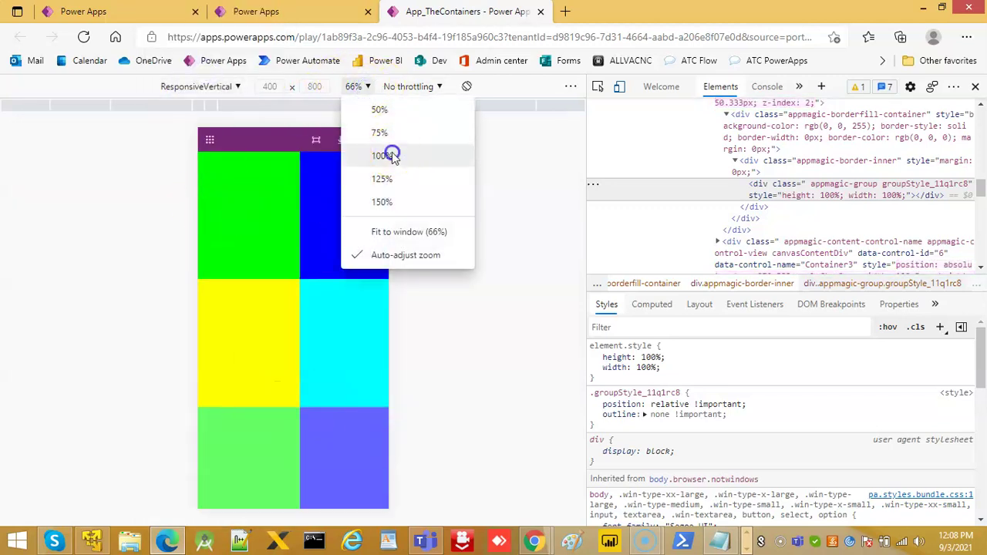
{"action": "left_click", "coordinate": [383, 155]}
{"action": "left_click", "coordinate": [232, 86]}
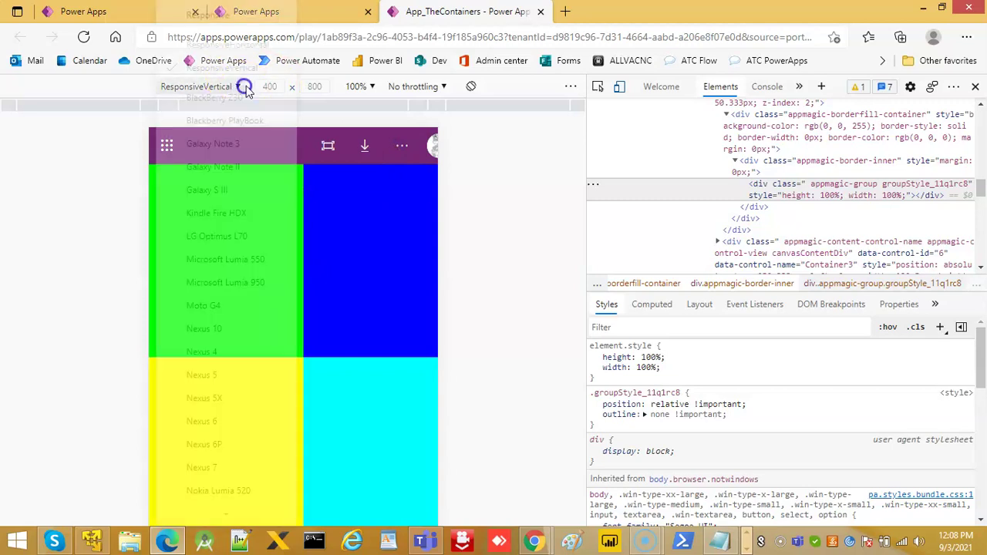
{"action": "left_click", "coordinate": [219, 94]}
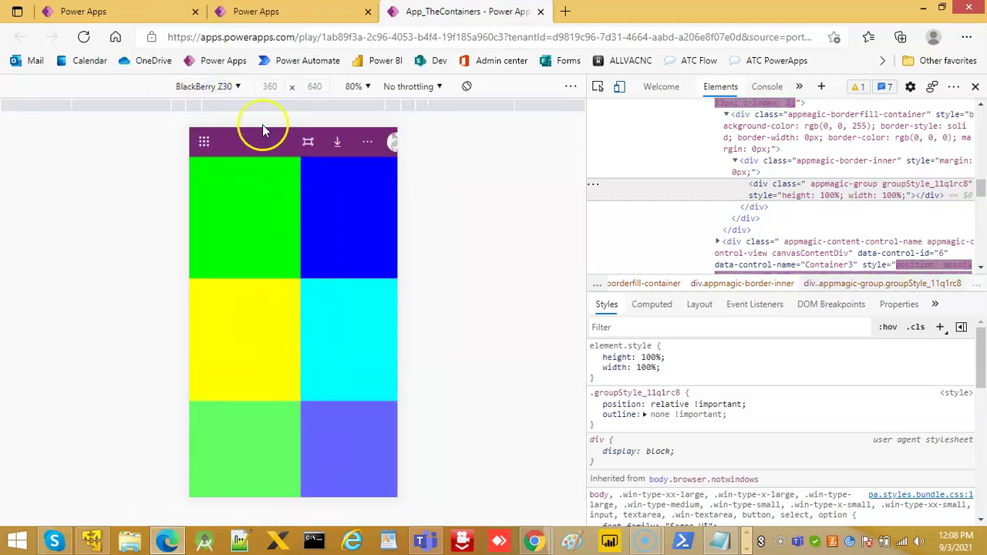
{"action": "left_click", "coordinate": [235, 89]}
{"action": "left_click", "coordinate": [234, 121]}
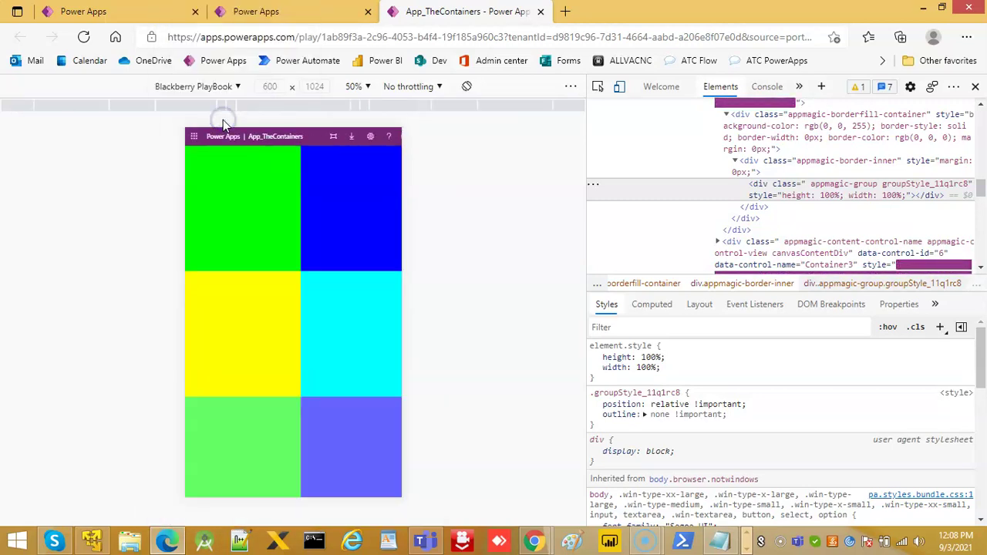
Step: Preview the app as iPhone 4 and iPad Mini, and close the developer tools and the app player
{"action": "left_click", "coordinate": [239, 88]}
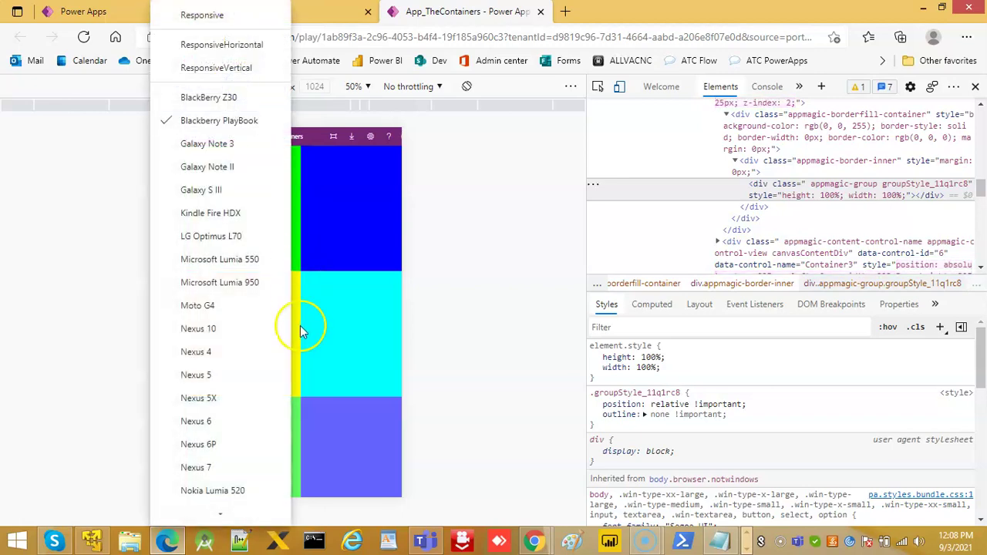
{"action": "scroll", "coordinate": [236, 378], "scroll_direction": "down", "scroll_amount": 3}
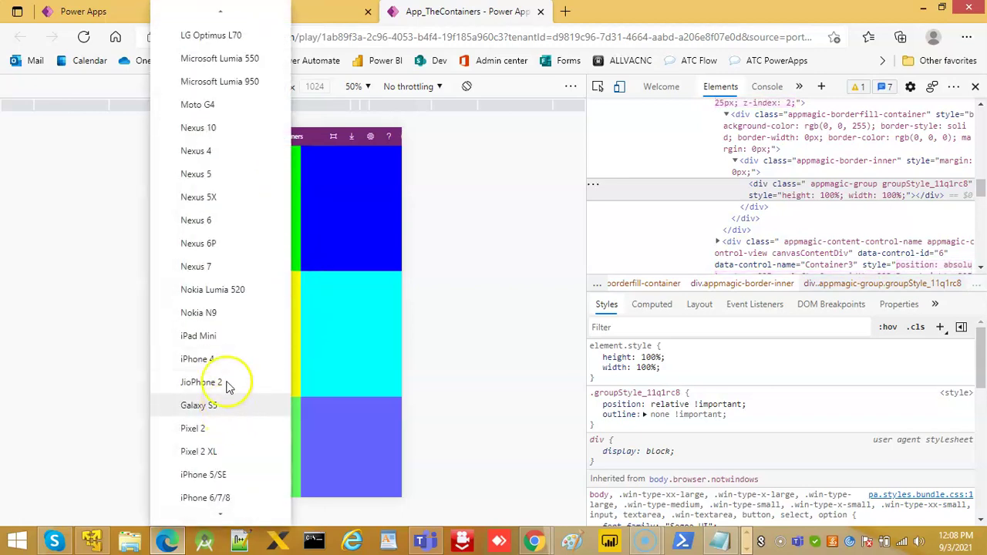
{"action": "left_click", "coordinate": [216, 359]}
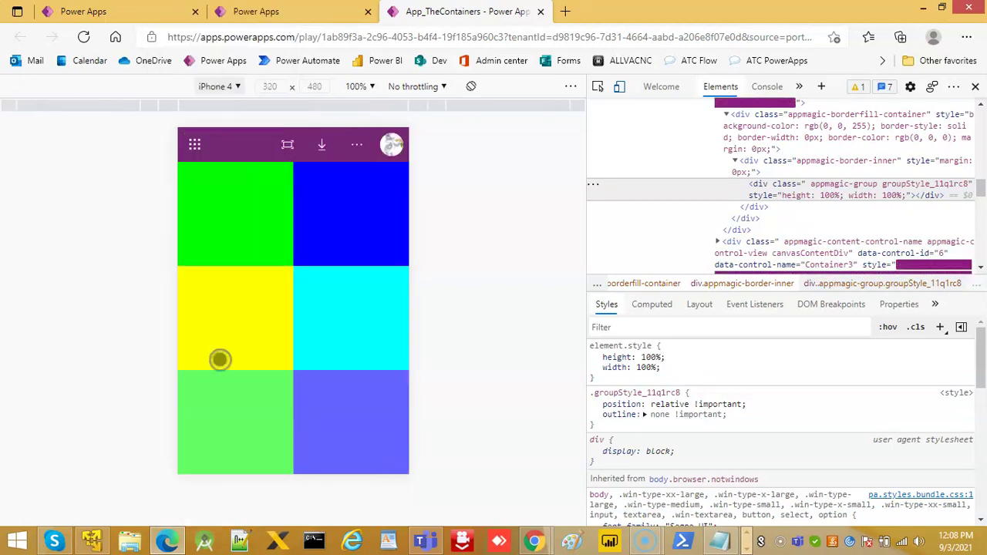
{"action": "left_click", "coordinate": [223, 91]}
{"action": "scroll", "coordinate": [255, 377], "scroll_direction": "down", "scroll_amount": 2}
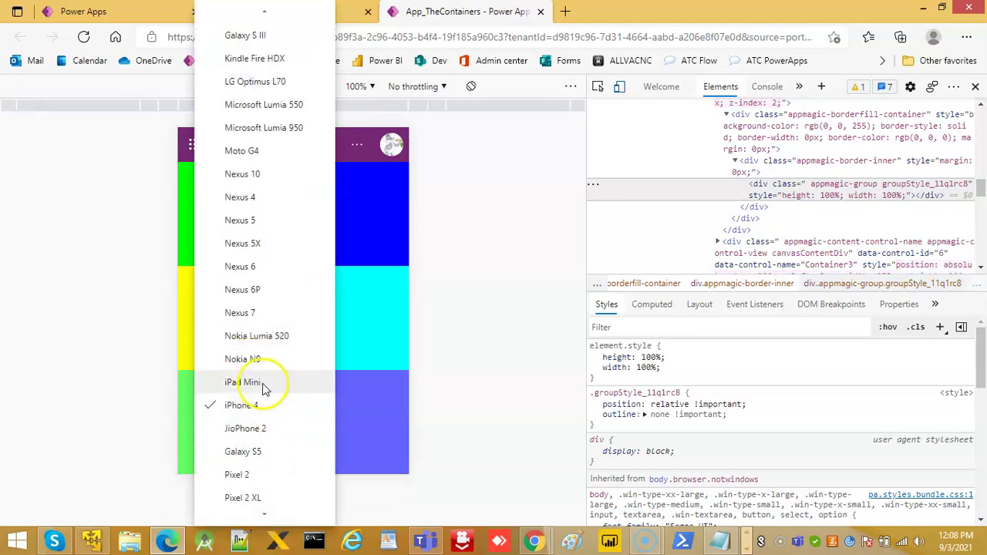
{"action": "left_click", "coordinate": [245, 382]}
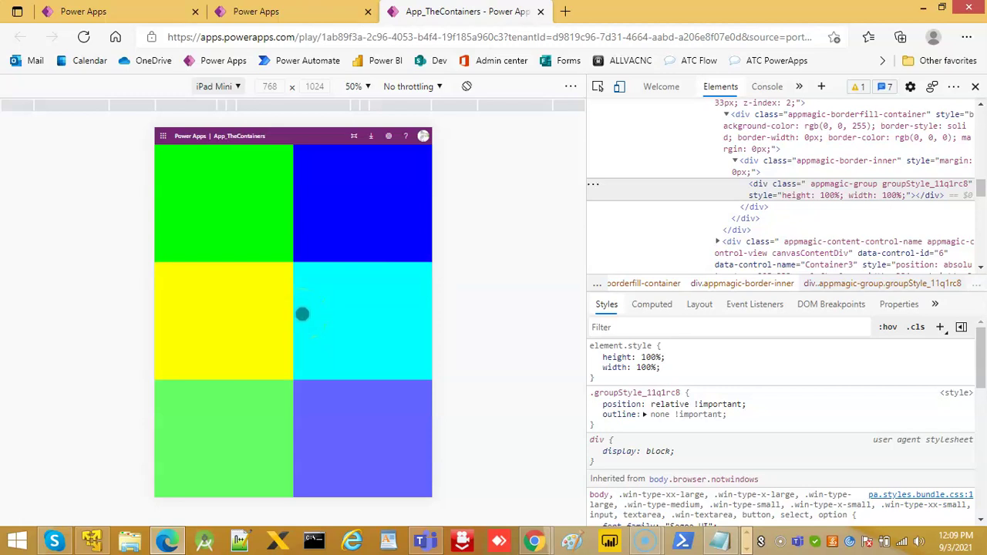
{"action": "left_click", "coordinate": [976, 87]}
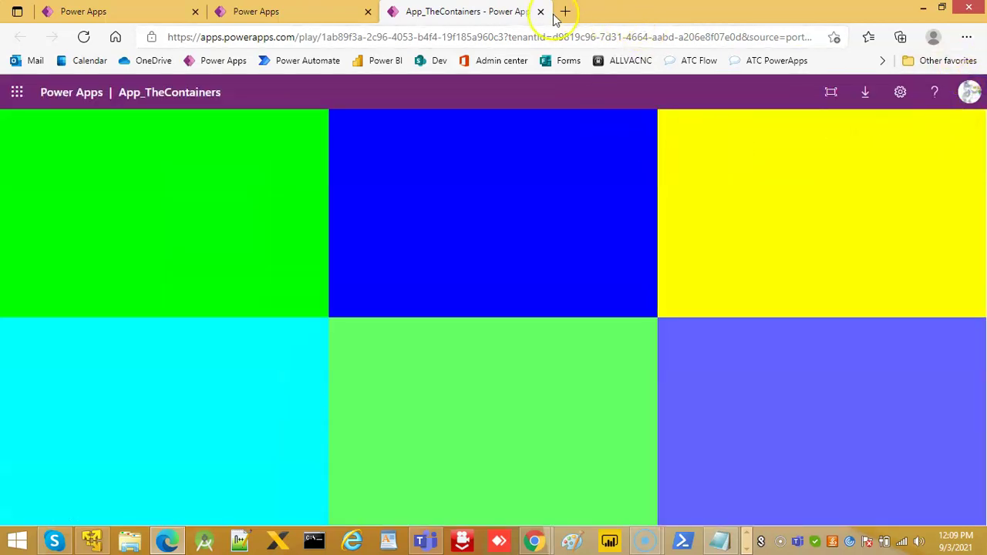
{"action": "left_click", "coordinate": [542, 13]}
Step: In the app editor, insert a label and a text input into Container1 and place the text input just below the label
{"action": "left_click", "coordinate": [124, 11]}
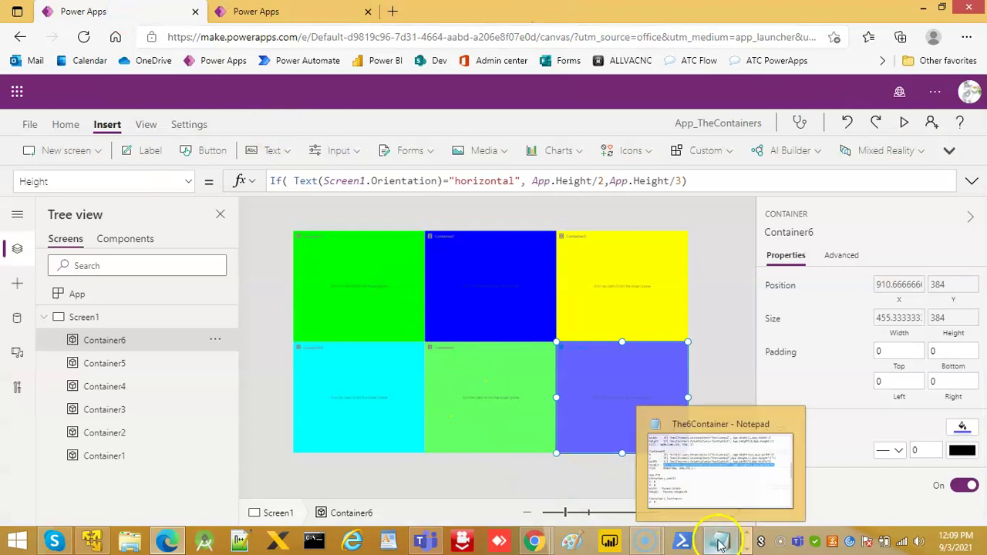
{"action": "left_click", "coordinate": [347, 287]}
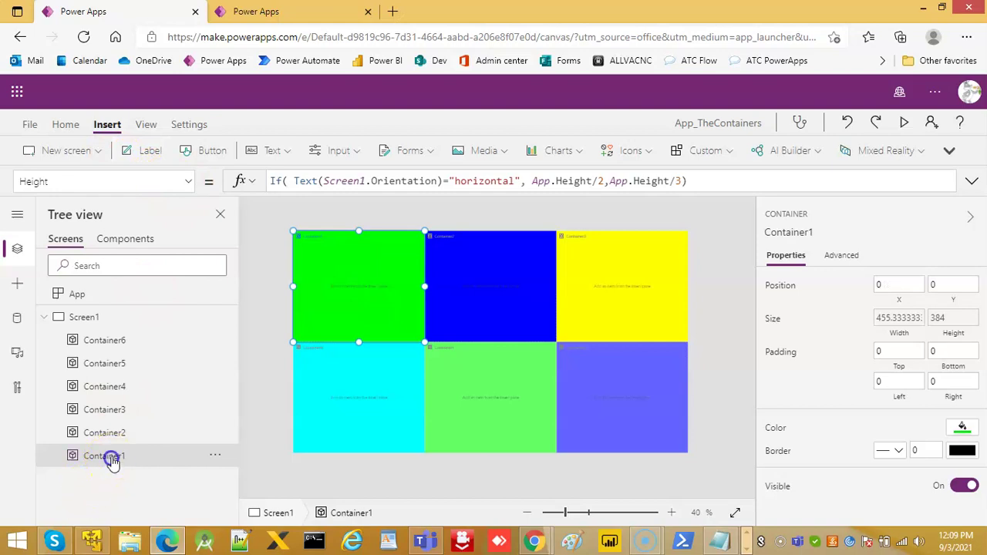
{"action": "left_click", "coordinate": [151, 151]}
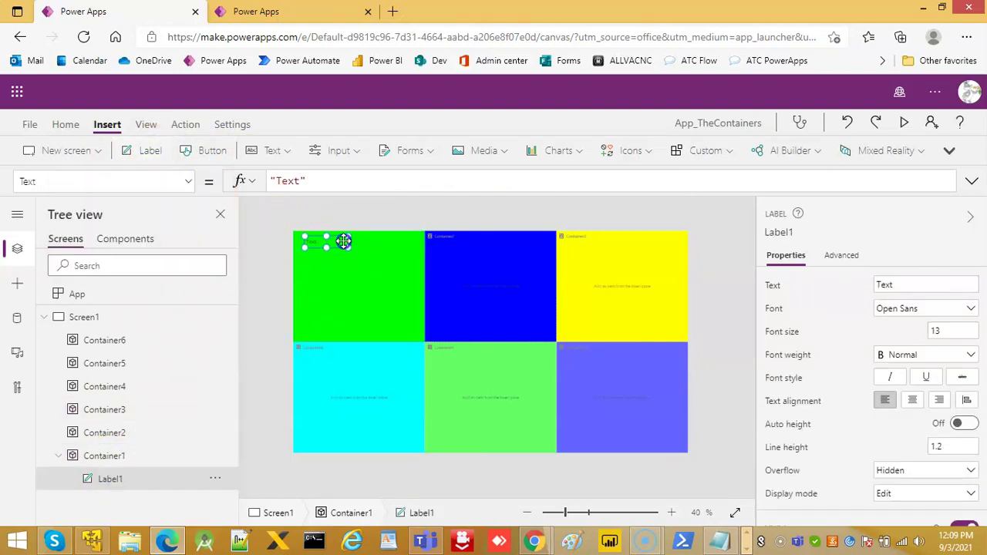
{"action": "left_click", "coordinate": [286, 154]}
{"action": "left_click", "coordinate": [303, 203]}
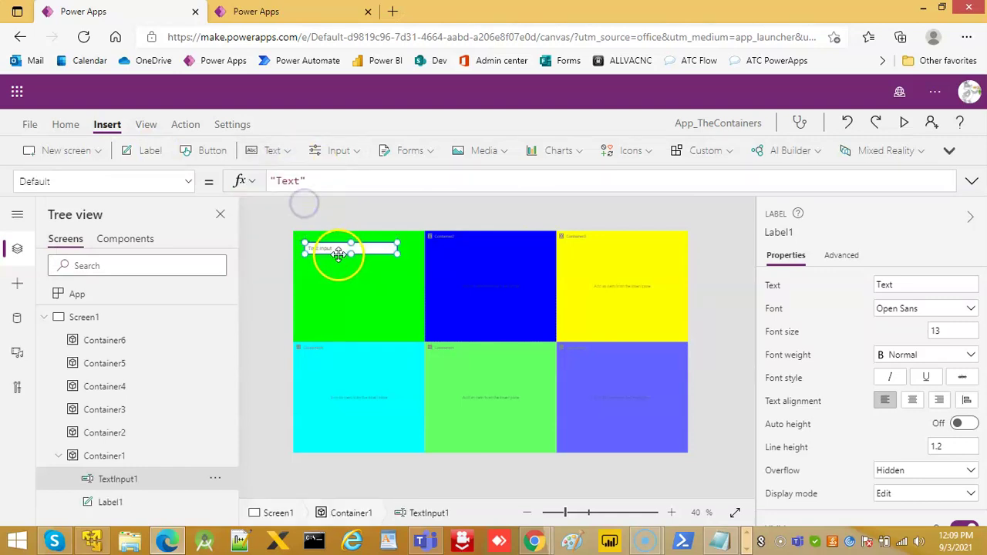
{"action": "left_click_drag", "start_coordinate": [329, 250], "coordinate": [324, 259]}
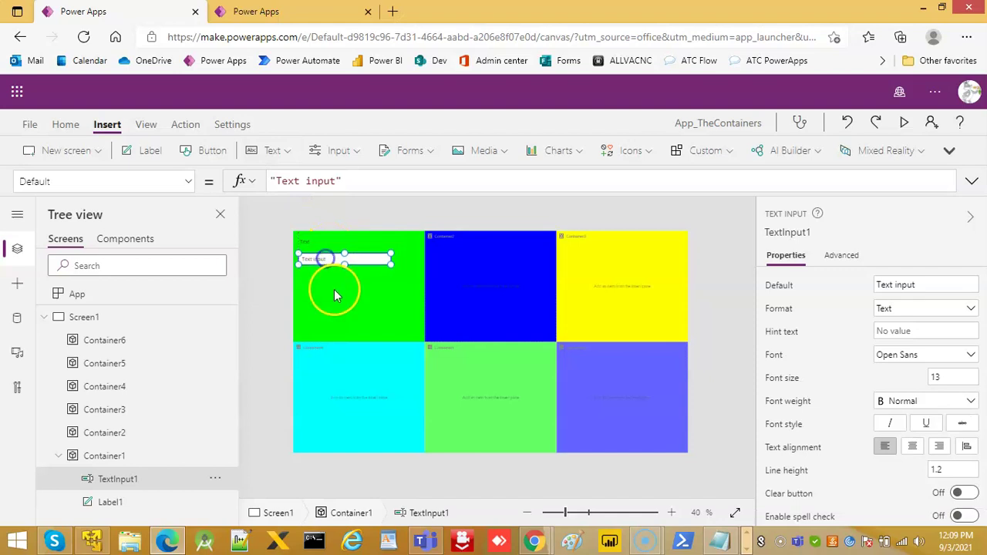
Step: Duplicate Label1 and TextInput1 together inside Container1 and place the copied pair below the originals, aligned at X 18
{"action": "left_click", "coordinate": [314, 245]}
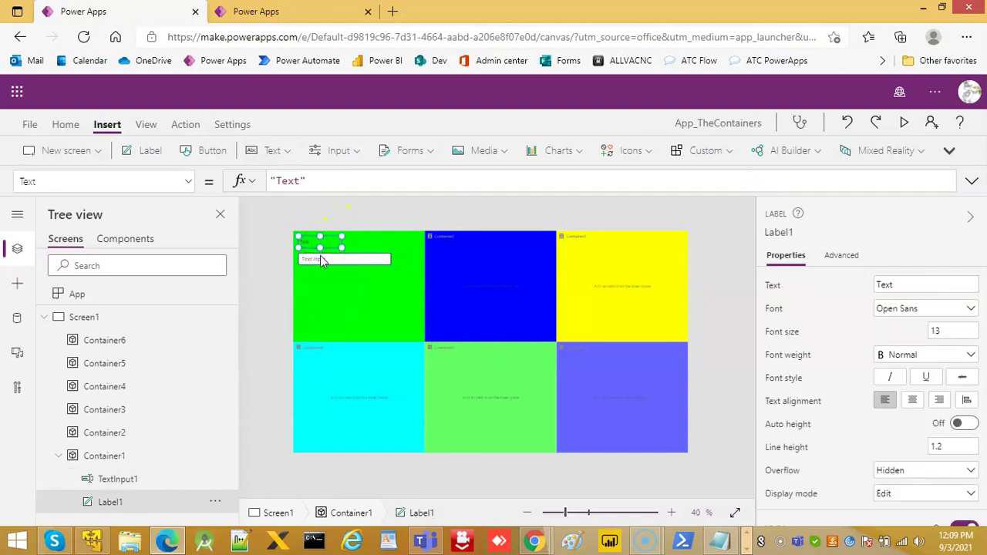
{"action": "left_click", "coordinate": [321, 260], "text": "shift"}
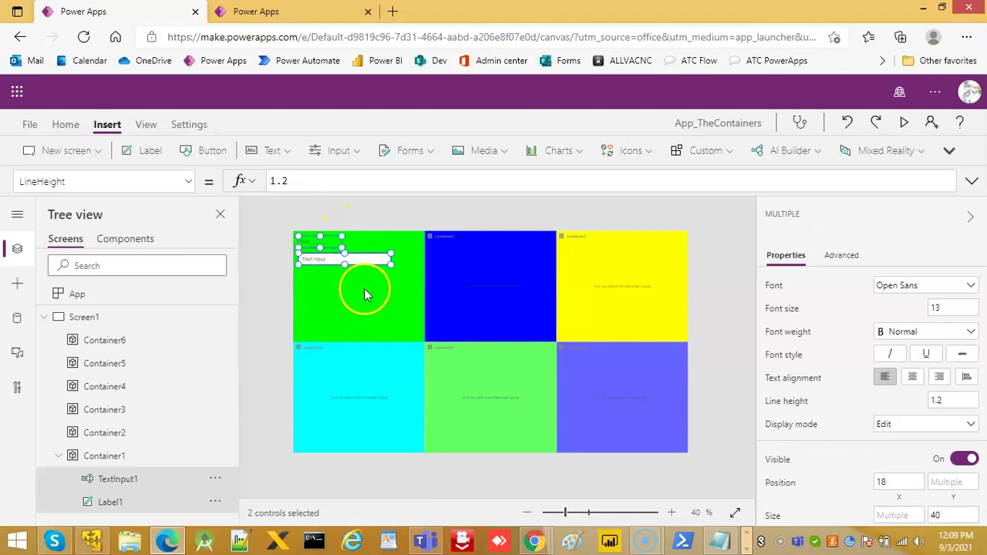
{"action": "left_click", "coordinate": [366, 294]}
{"action": "key", "text": "ctrl+v"}
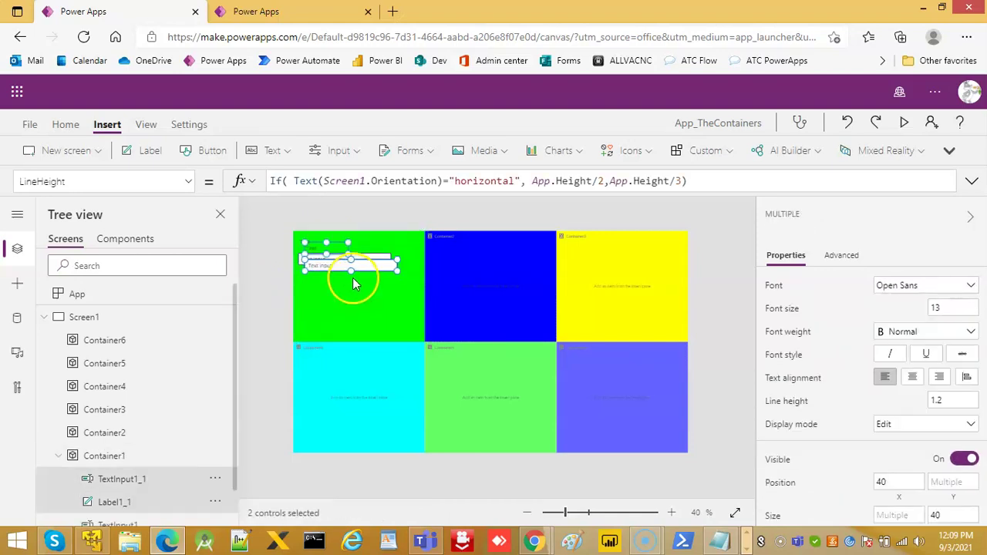
{"action": "left_click_drag", "start_coordinate": [343, 266], "coordinate": [338, 301]}
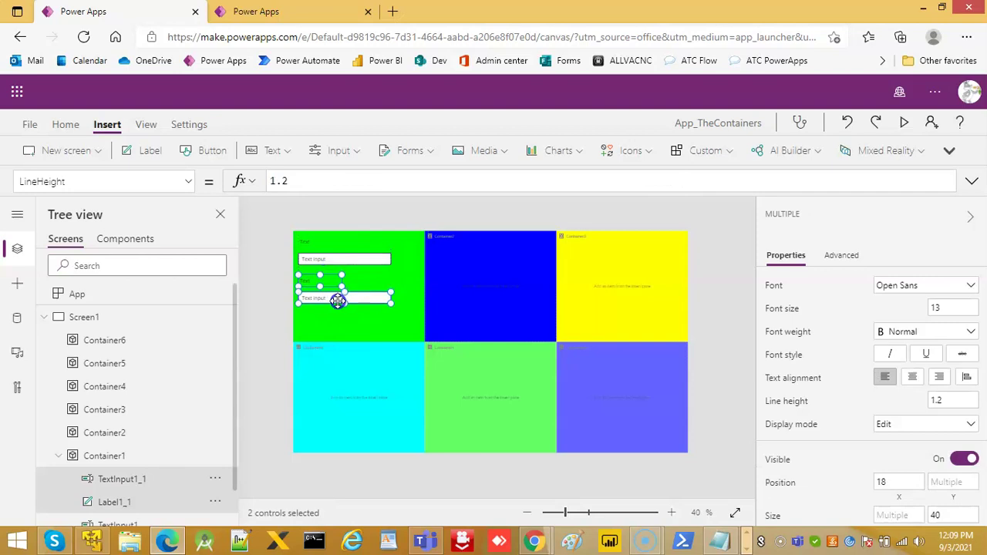
Step: Paste a third label and text input pair into Container1 and place it below the second pair at X 30
{"action": "left_click", "coordinate": [337, 323]}
{"action": "key", "text": "ctrl+v"}
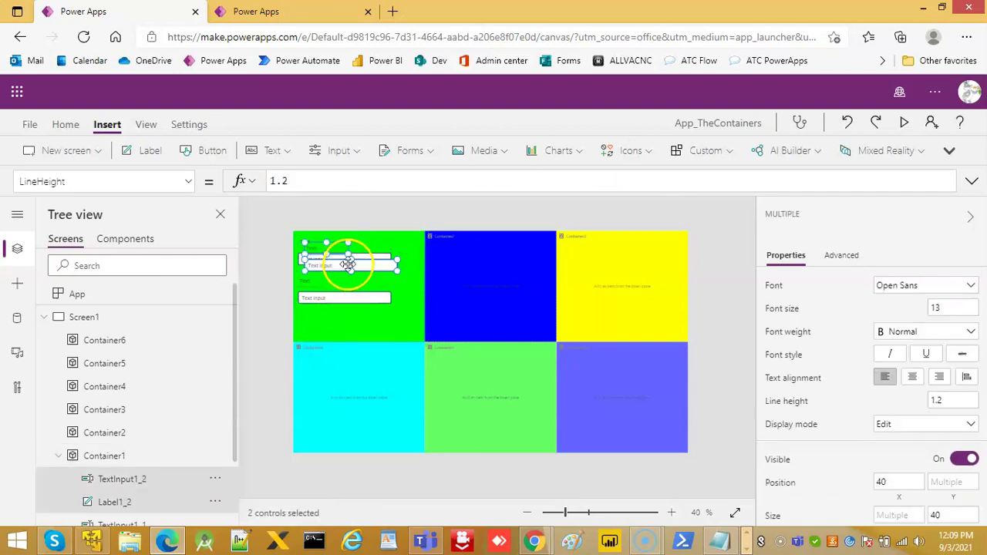
{"action": "left_click_drag", "start_coordinate": [345, 264], "coordinate": [343, 330]}
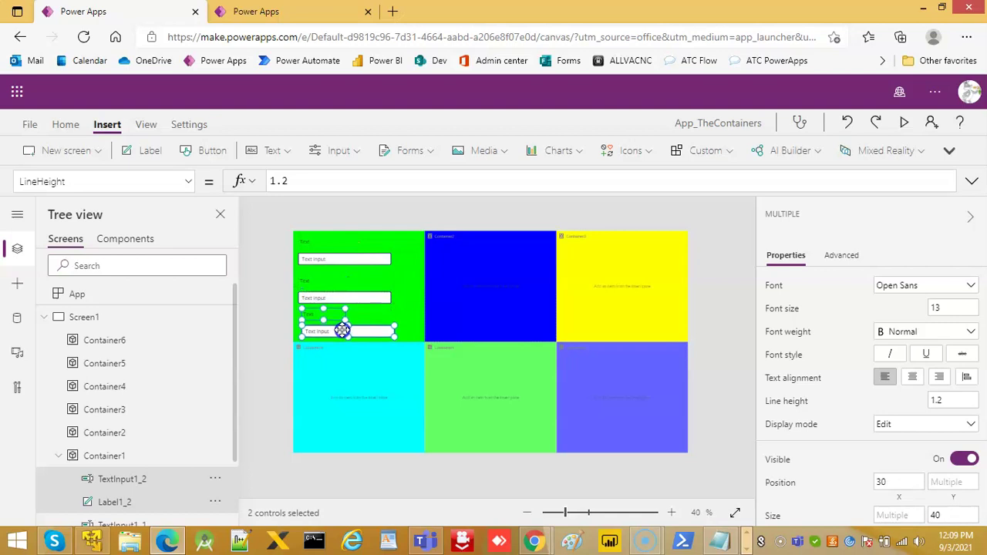
Step: Set Label1's X property to 0, following the Container1_Label1 section of the Notepad notes
{"action": "left_click", "coordinate": [723, 541]}
{"action": "left_click", "coordinate": [287, 230]}
{"action": "scroll", "coordinate": [287, 230], "scroll_direction": "down", "scroll_amount": 11}
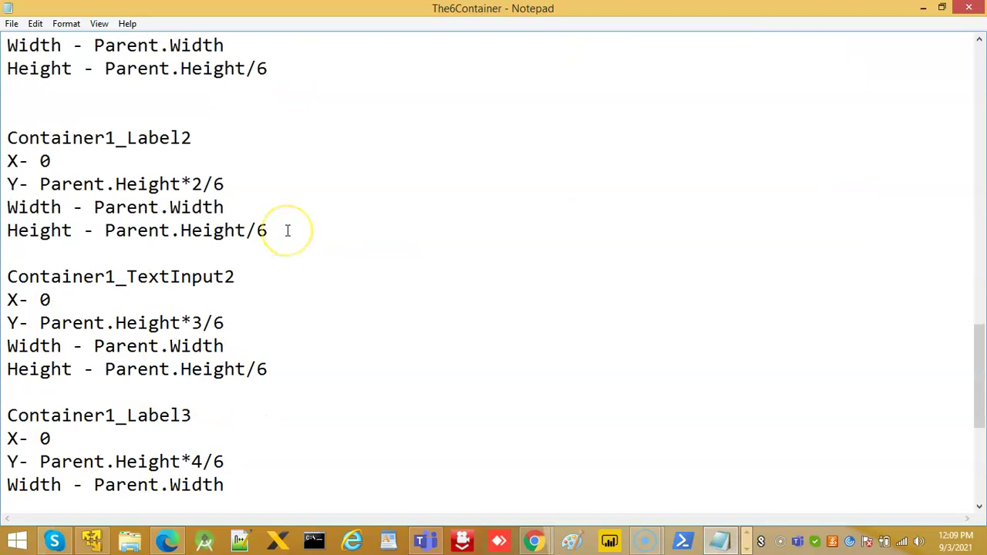
{"action": "scroll", "coordinate": [287, 230], "scroll_direction": "up", "scroll_amount": 3}
{"action": "scroll", "coordinate": [286, 230], "scroll_direction": "up", "scroll_amount": 6}
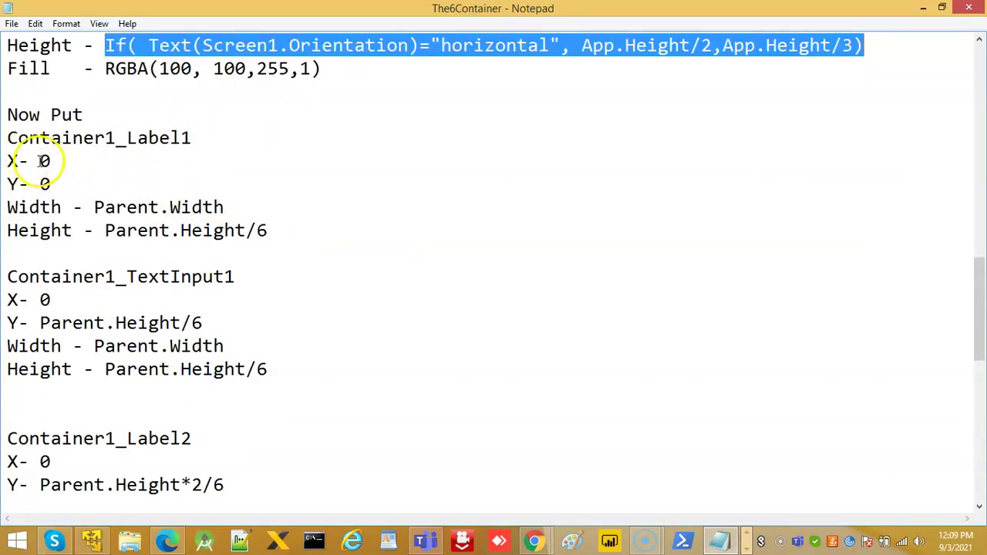
{"action": "left_click", "coordinate": [167, 542]}
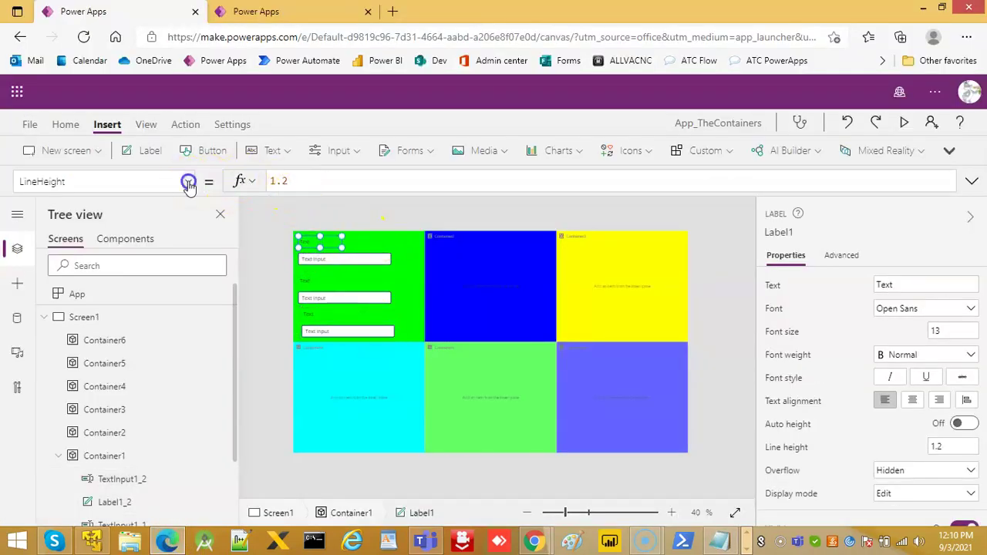
{"action": "left_click", "coordinate": [189, 183]}
{"action": "scroll", "coordinate": [73, 449], "scroll_direction": "down", "scroll_amount": 5}
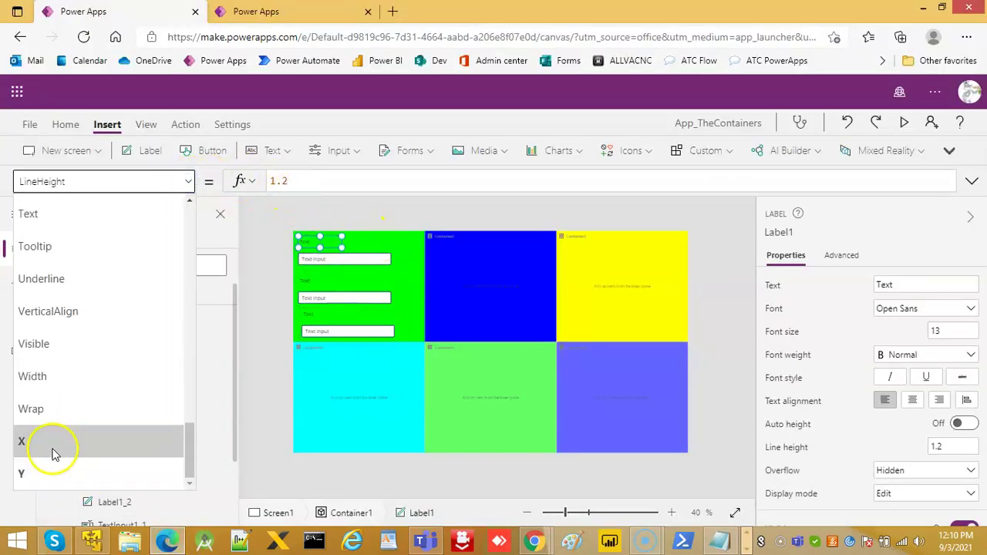
{"action": "left_click", "coordinate": [54, 443]}
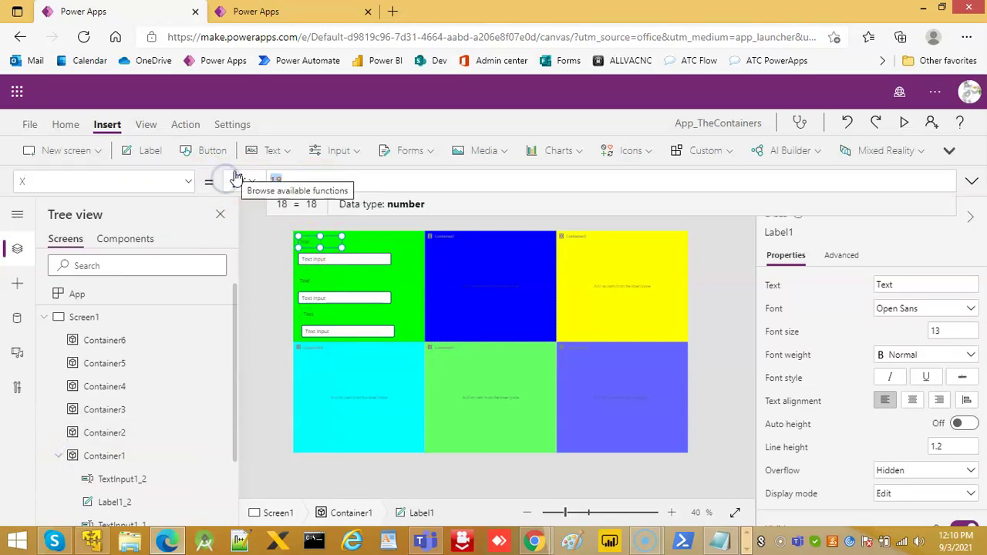
{"action": "left_click", "coordinate": [189, 183]}
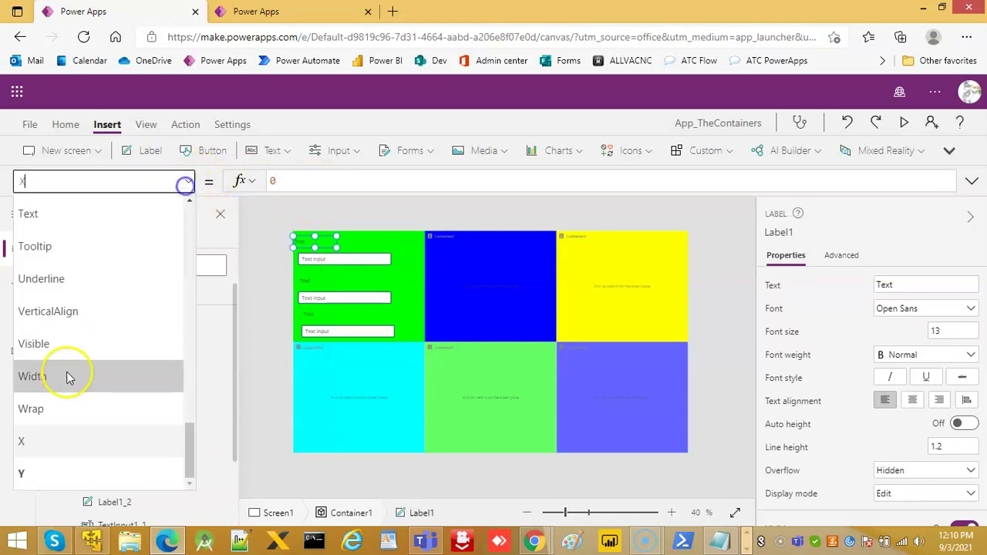
Step: Set Label1's Y position to 0 and copy the label's Parent.Width formula from the The6Container notes in Notepad
{"action": "left_click", "coordinate": [60, 473]}
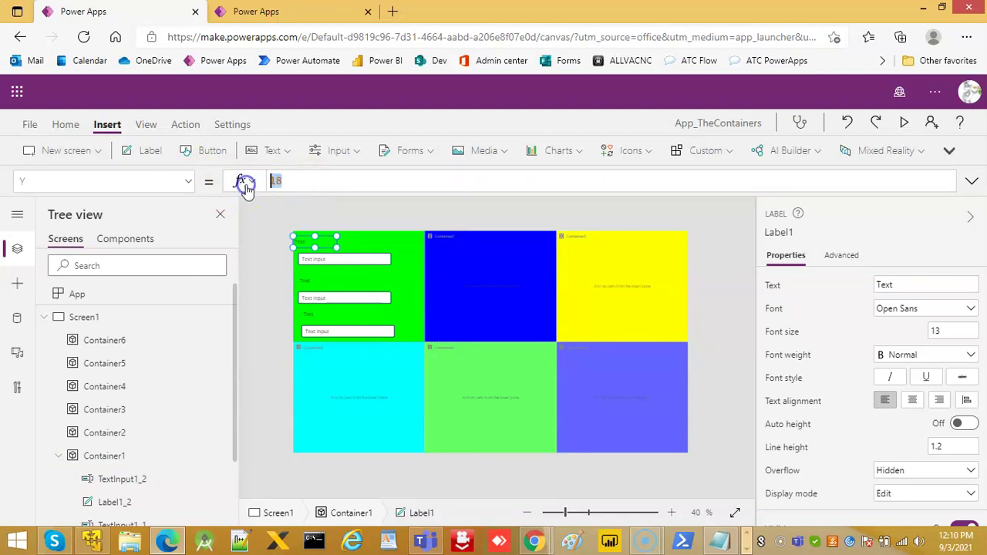
{"action": "type", "text": "0"}
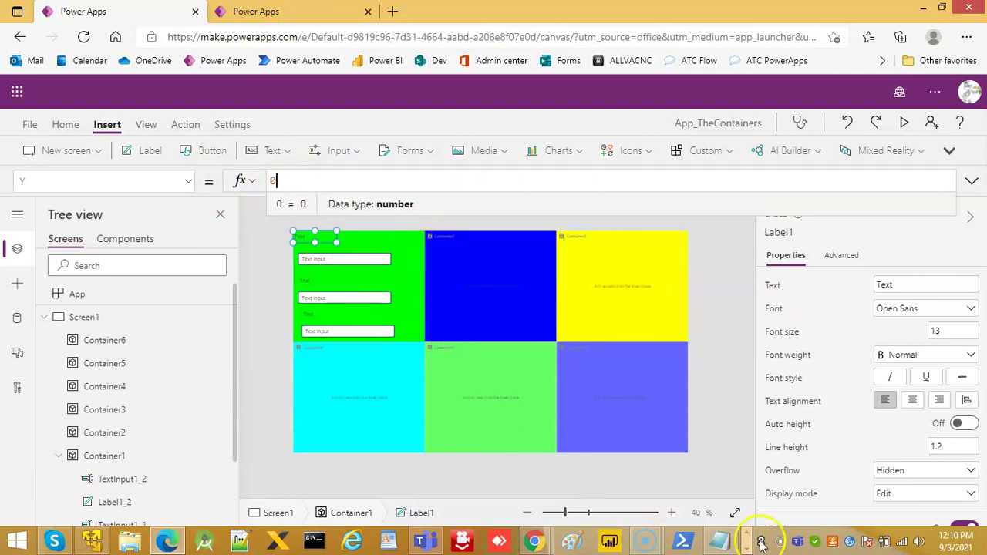
{"action": "left_click", "coordinate": [724, 542]}
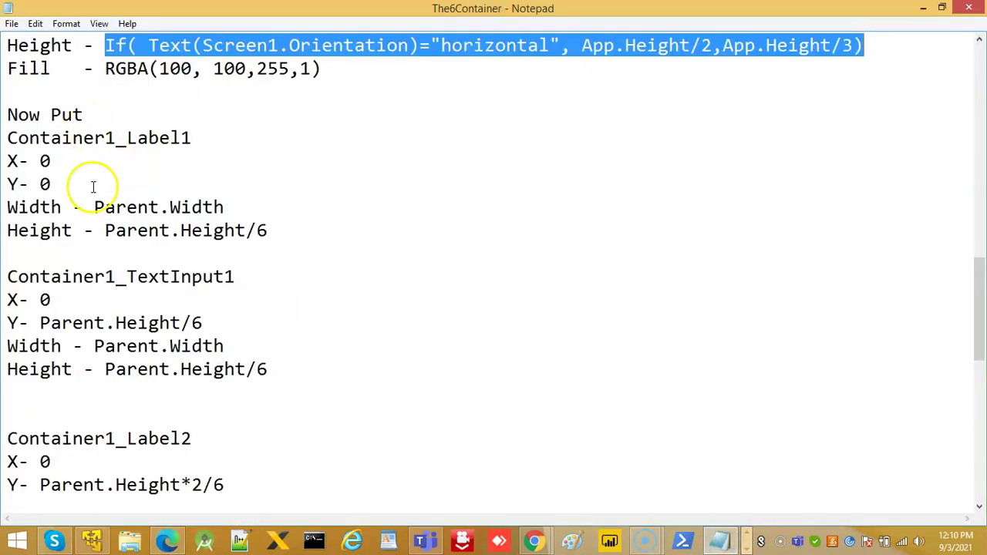
{"action": "left_click_drag", "start_coordinate": [95, 206], "coordinate": [290, 209]}
{"action": "key", "text": "ctrl+c"}
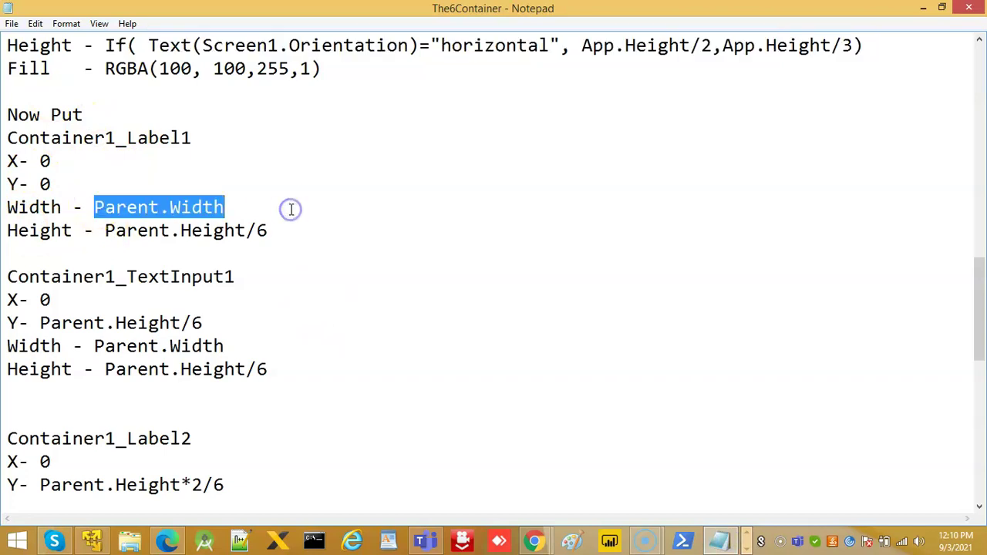
Step: Back in Power Apps, set the Width property of Label1 in Container1 to the copied Parent.Width formula
{"action": "left_click", "coordinate": [158, 542]}
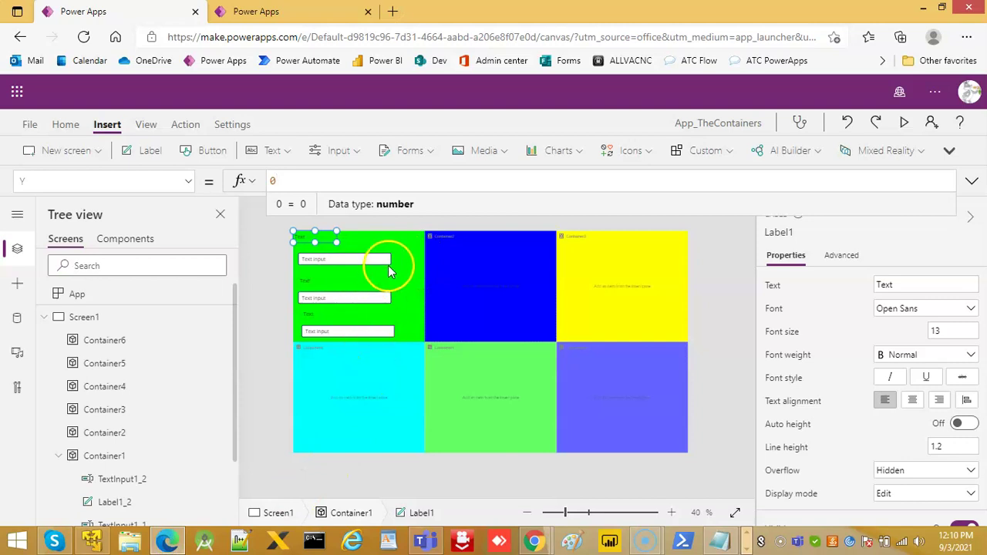
{"action": "left_click", "coordinate": [361, 262]}
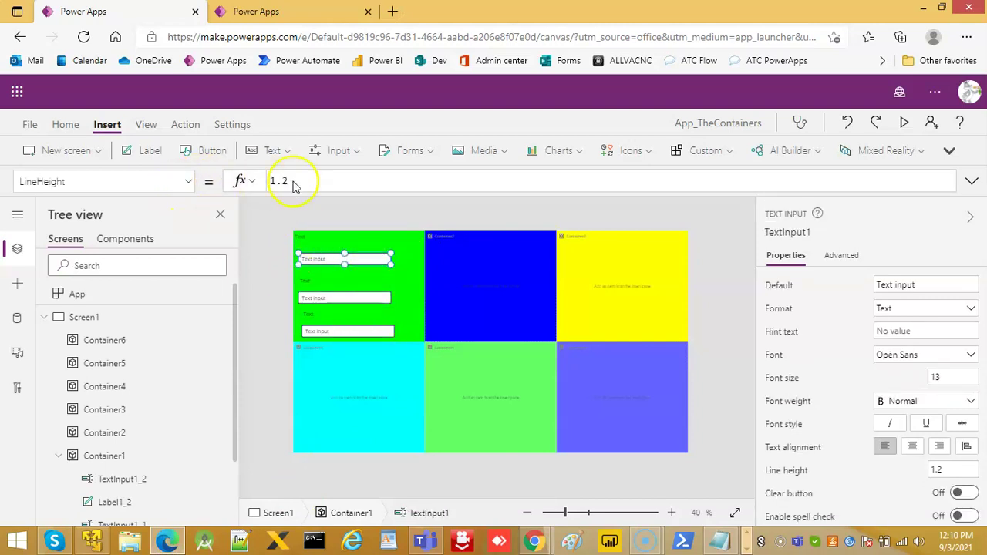
{"action": "left_click", "coordinate": [725, 541]}
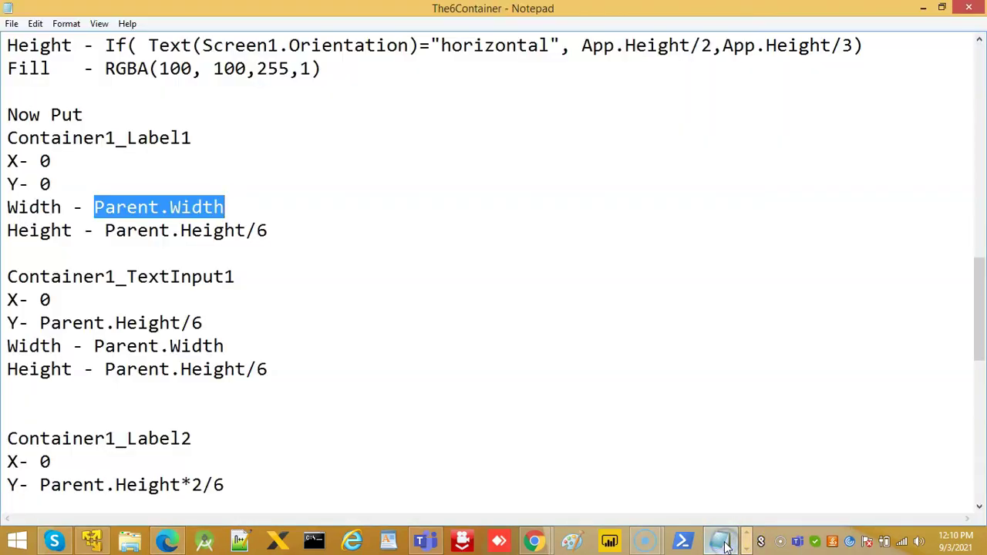
{"action": "left_click", "coordinate": [723, 543]}
{"action": "left_click", "coordinate": [314, 236]}
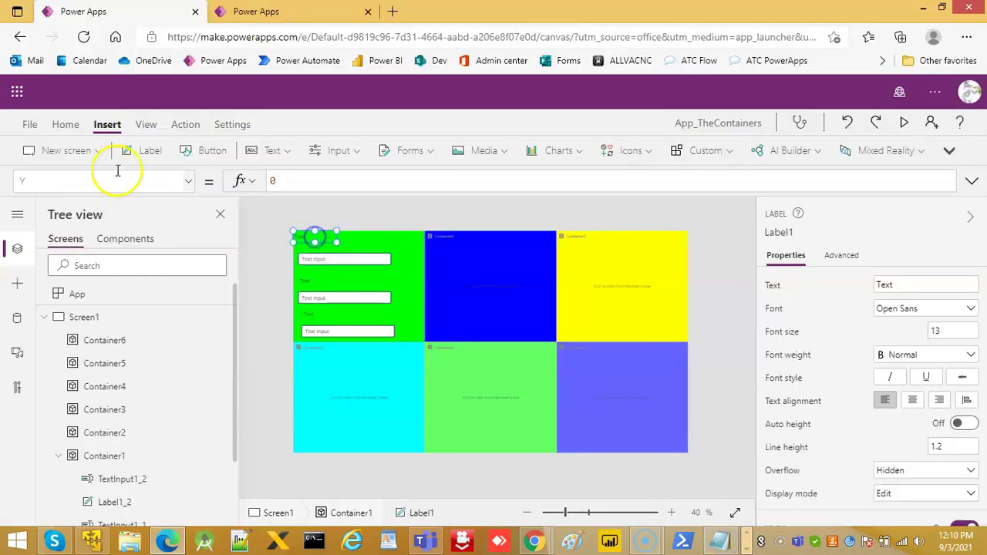
{"action": "left_click", "coordinate": [188, 180]}
{"action": "left_click", "coordinate": [33, 372]}
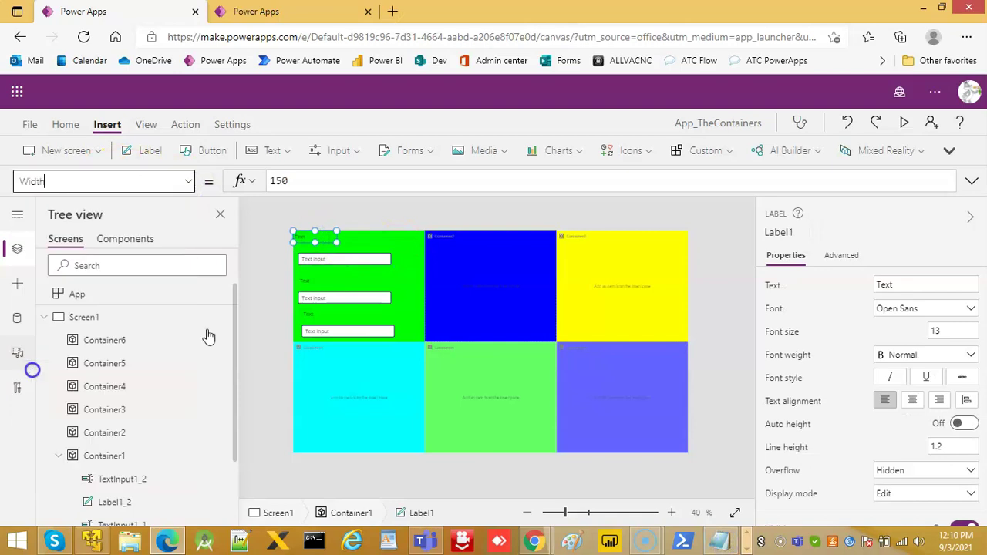
{"action": "left_click", "coordinate": [208, 181]}
{"action": "key", "text": "ctrl+v"}
{"action": "left_click", "coordinate": [617, 397]}
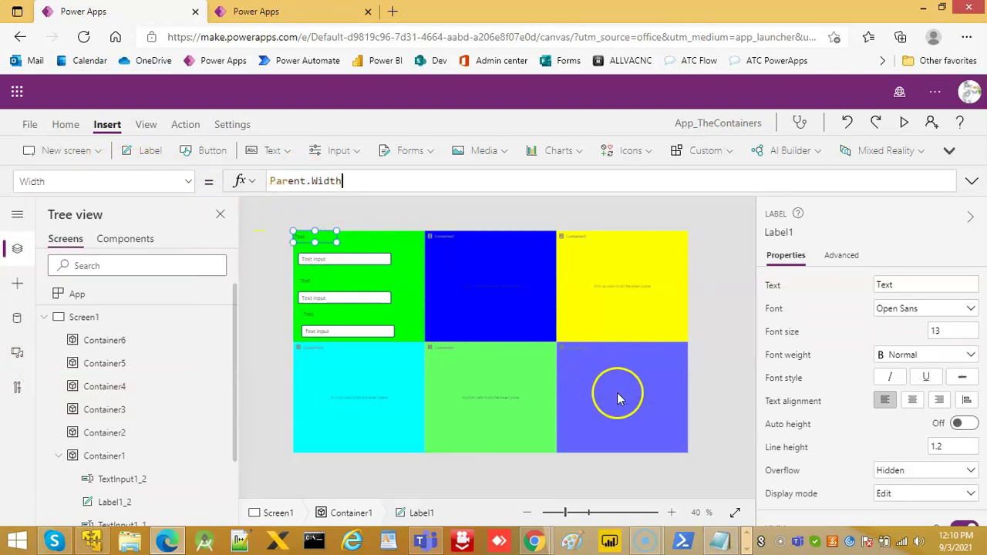
Step: Take the label's height formula from the Notepad notes and set Label1's Height property to Parent.Height/6 in Power Apps
{"action": "left_click", "coordinate": [721, 542]}
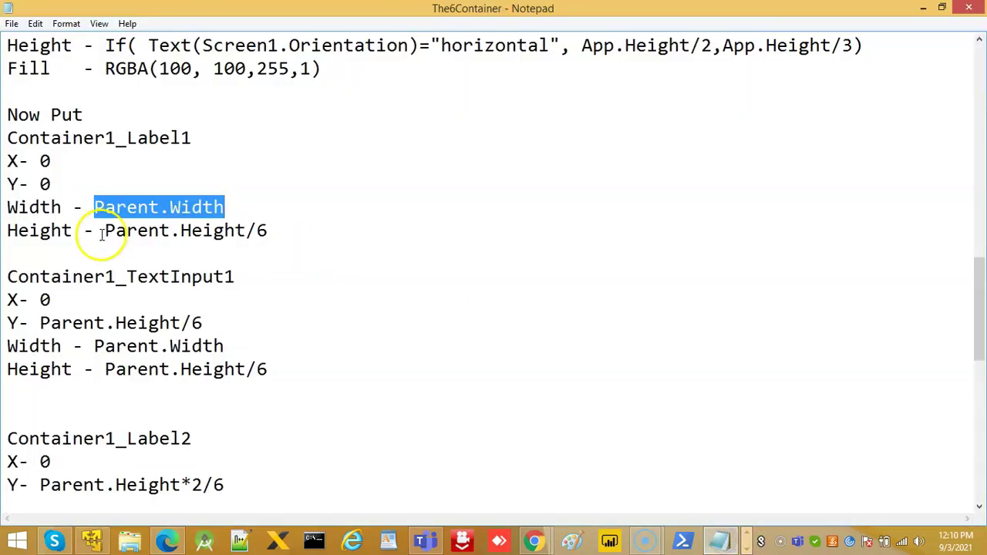
{"action": "left_click_drag", "start_coordinate": [103, 230], "coordinate": [290, 227]}
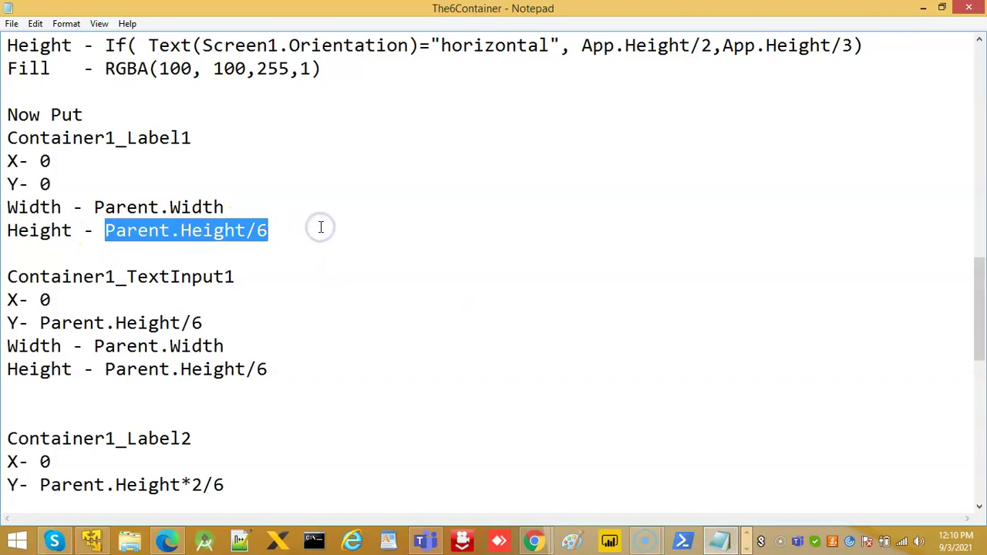
{"action": "left_click", "coordinate": [167, 542]}
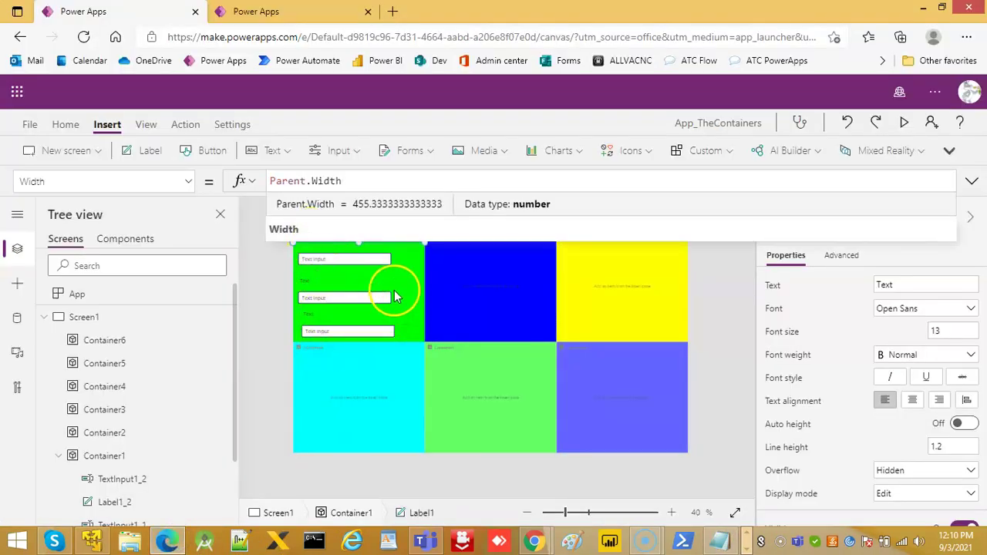
{"action": "left_click", "coordinate": [188, 184]}
{"action": "left_click", "coordinate": [187, 183]}
{"action": "left_click", "coordinate": [192, 186]}
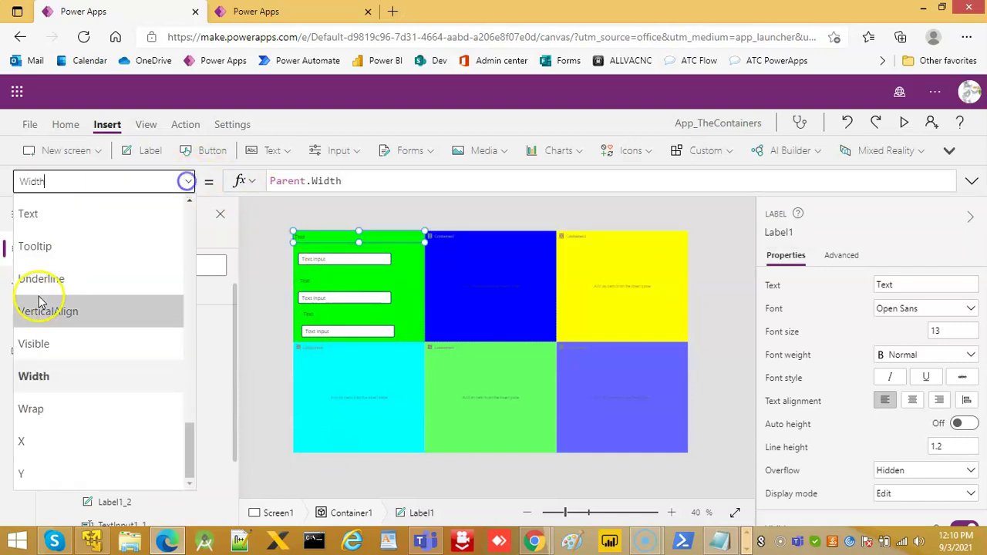
{"action": "scroll", "coordinate": [61, 289], "scroll_direction": "up", "scroll_amount": 6}
{"action": "scroll", "coordinate": [60, 276], "scroll_direction": "up", "scroll_amount": 3}
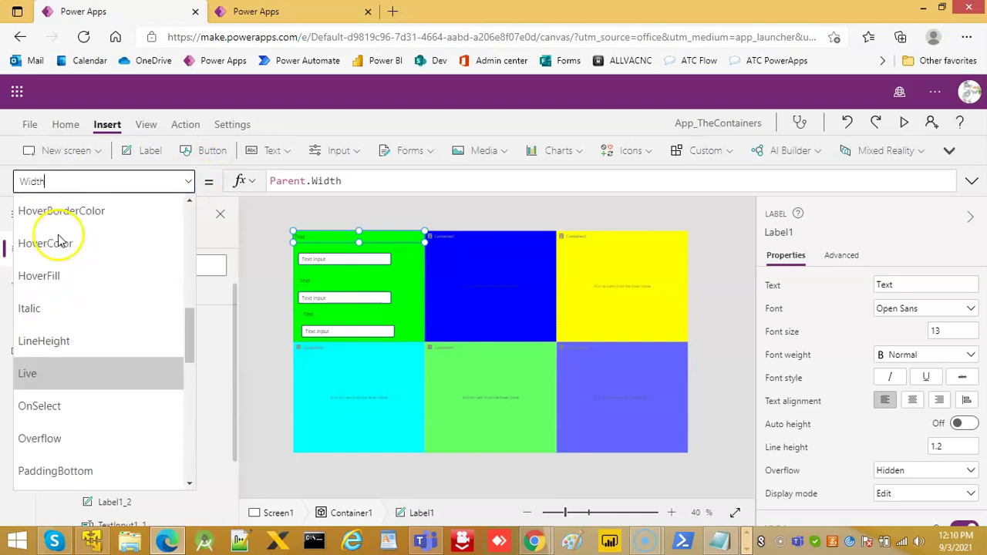
{"action": "left_click", "coordinate": [43, 271]}
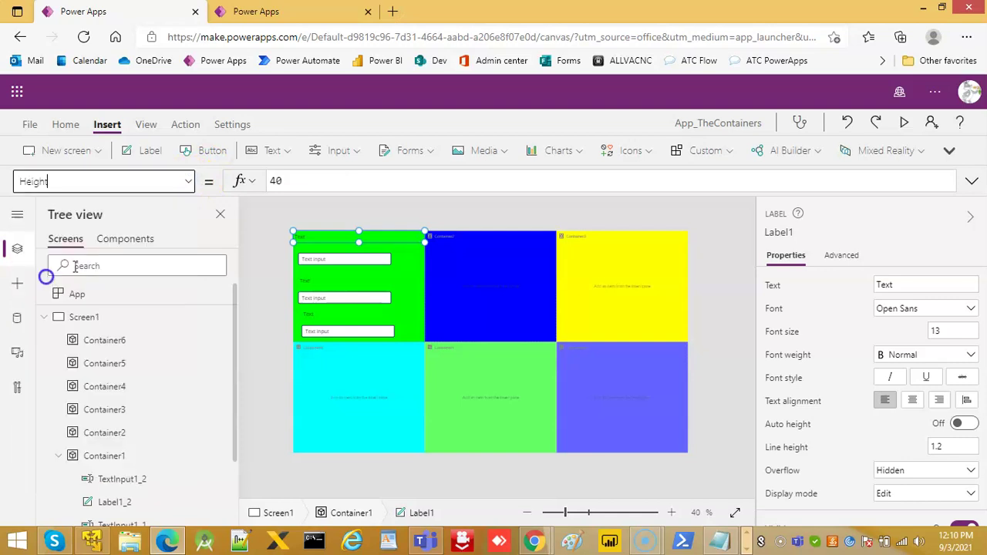
{"action": "left_click", "coordinate": [236, 180]}
{"action": "type", "text": "Parent.Height/6"}
Step: Check the TextInput1 values in the Notepad notes and set TextInput1's X position to 0 in Power Apps
{"action": "left_click", "coordinate": [715, 542]}
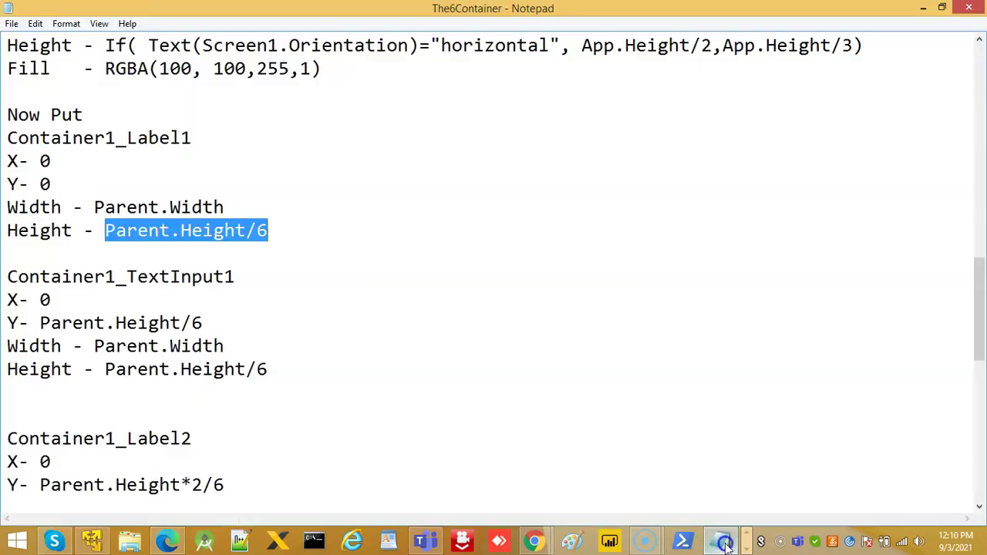
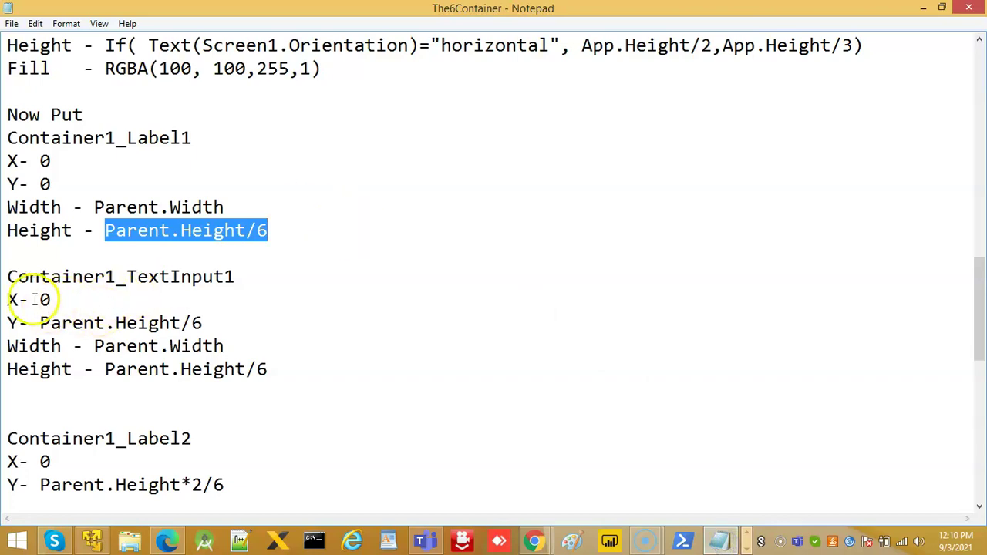
{"action": "left_click", "coordinate": [168, 542]}
{"action": "left_click", "coordinate": [315, 261]}
{"action": "left_click", "coordinate": [315, 261]}
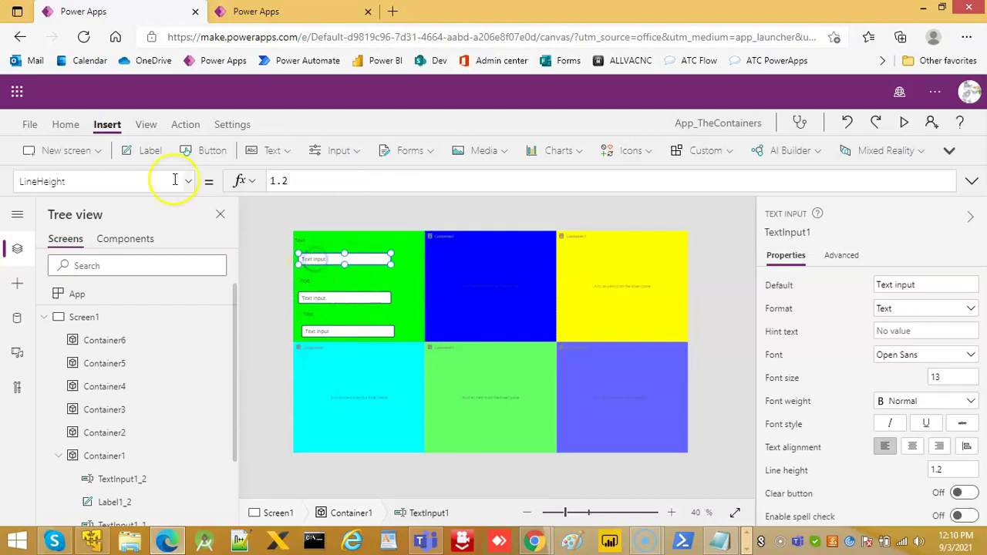
{"action": "left_click", "coordinate": [188, 183]}
{"action": "scroll", "coordinate": [106, 440], "scroll_direction": "down", "scroll_amount": 10}
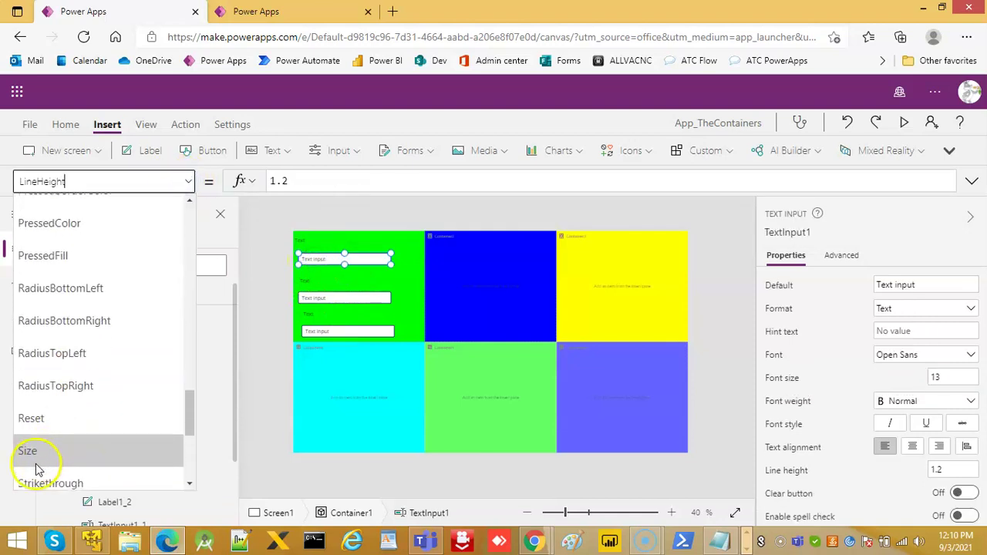
{"action": "scroll", "coordinate": [57, 461], "scroll_direction": "down", "scroll_amount": 1}
{"action": "left_click", "coordinate": [48, 446]}
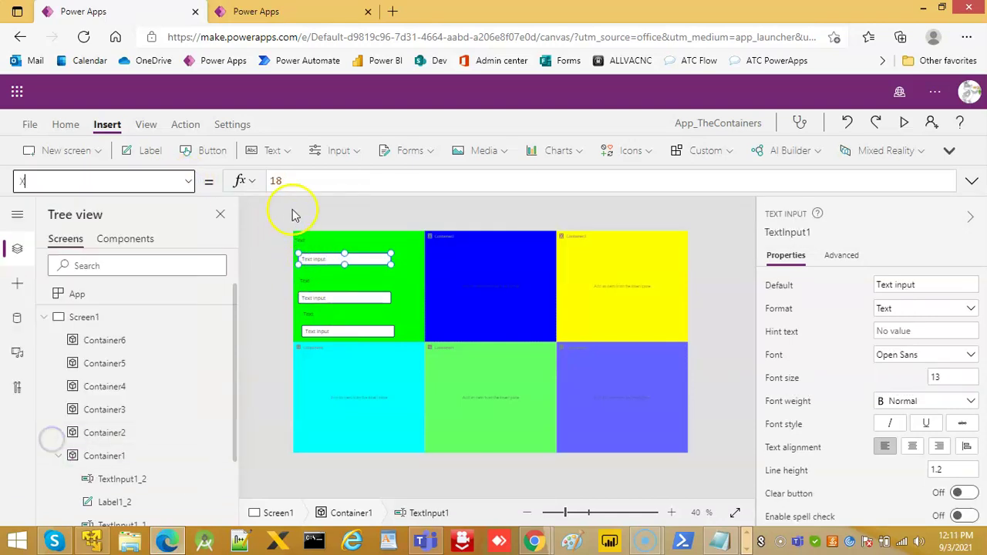
{"action": "key", "text": "Delete"}
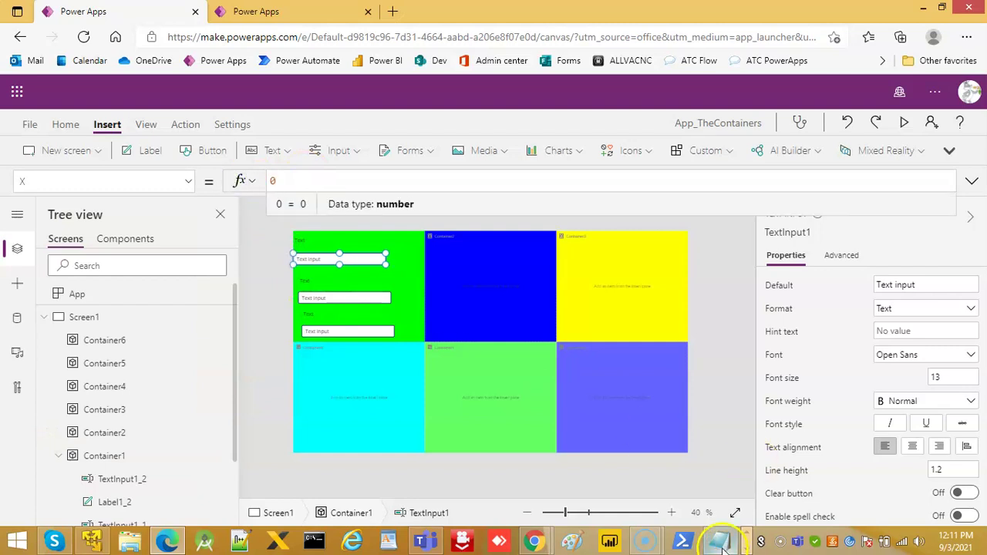
Step: Copy the text input's Y formula from the Notepad notes and set TextInput1's Y property to Parent.Height/6
{"action": "left_click", "coordinate": [720, 542]}
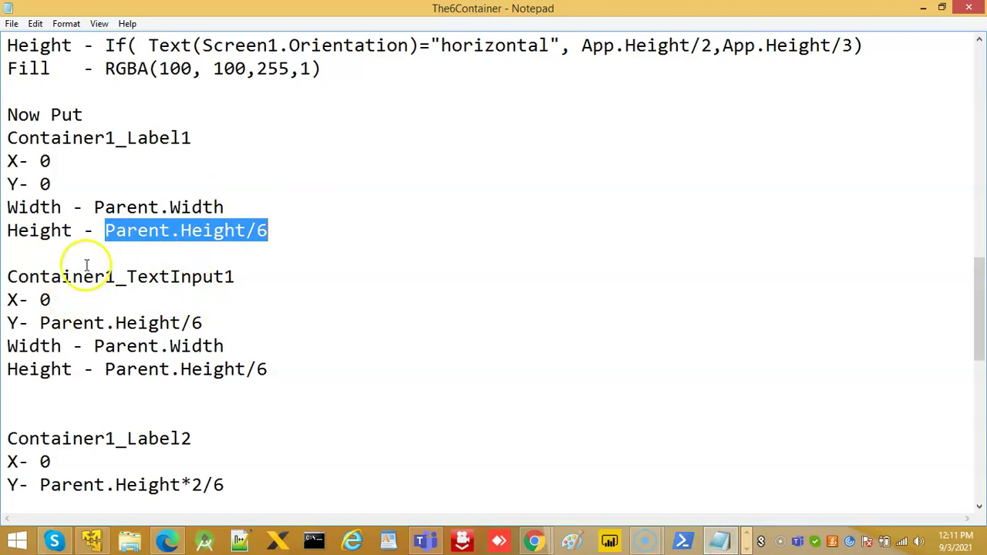
{"action": "left_click_drag", "start_coordinate": [41, 322], "coordinate": [232, 324]}
{"action": "key", "text": "ctrl+c"}
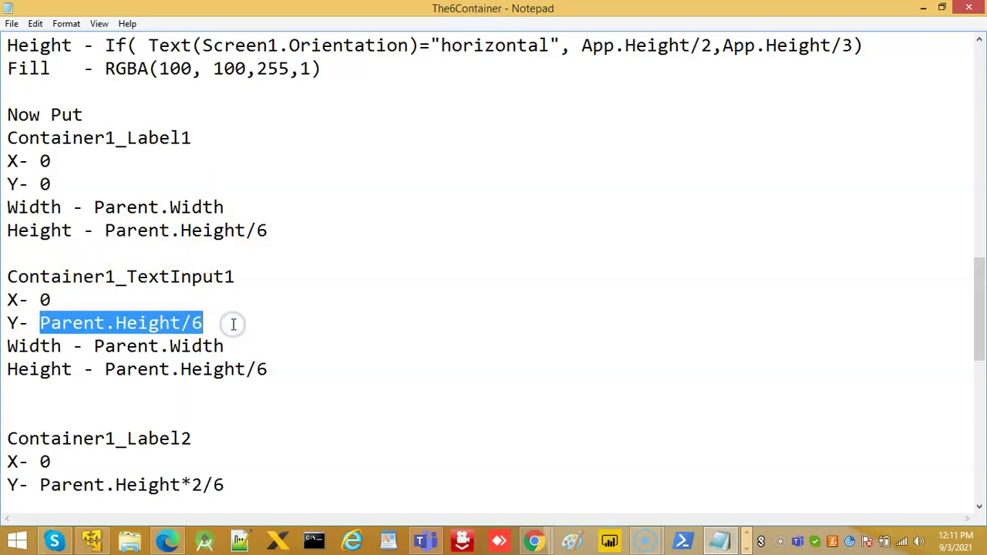
{"action": "left_click", "coordinate": [167, 540]}
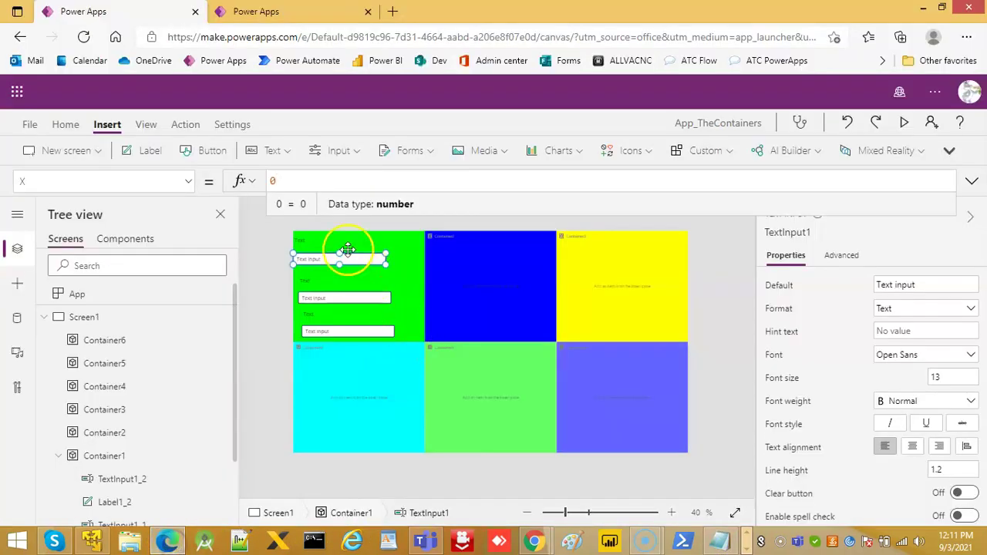
{"action": "left_click", "coordinate": [187, 181]}
{"action": "left_click", "coordinate": [44, 468]}
{"action": "left_click", "coordinate": [231, 178]}
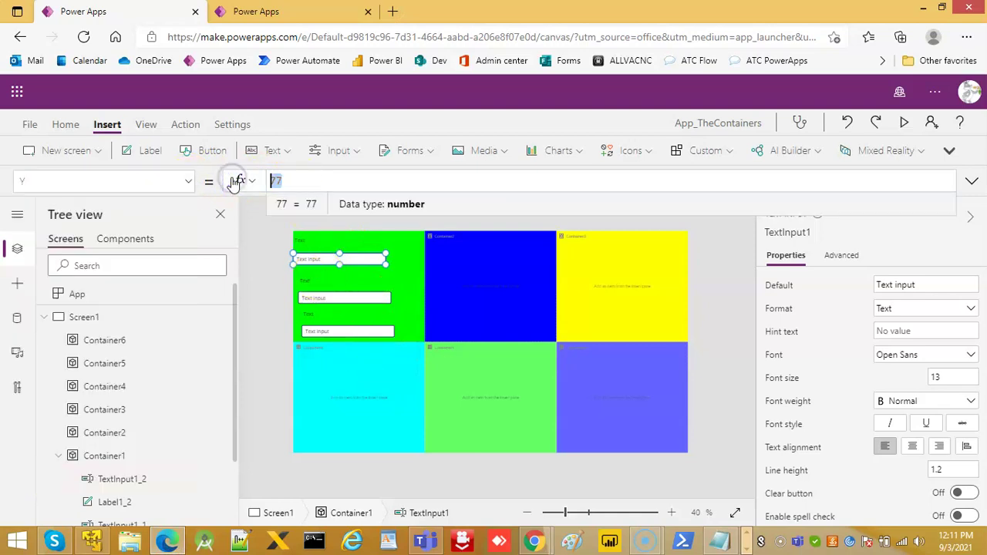
{"action": "key", "text": "ctrl+a"}
{"action": "key", "text": "ctrl+v"}
Step: Copy the text input's width formula from the Notepad notes and set TextInput1's Width property to Parent.Width
{"action": "left_click", "coordinate": [722, 542]}
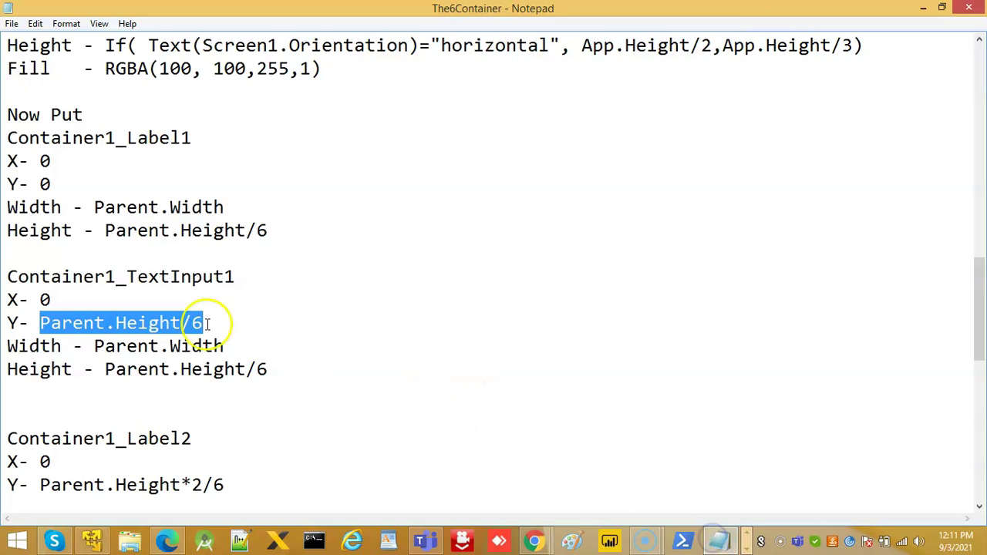
{"action": "left_click_drag", "start_coordinate": [93, 345], "coordinate": [255, 351]}
{"action": "key", "text": "ctrl+c"}
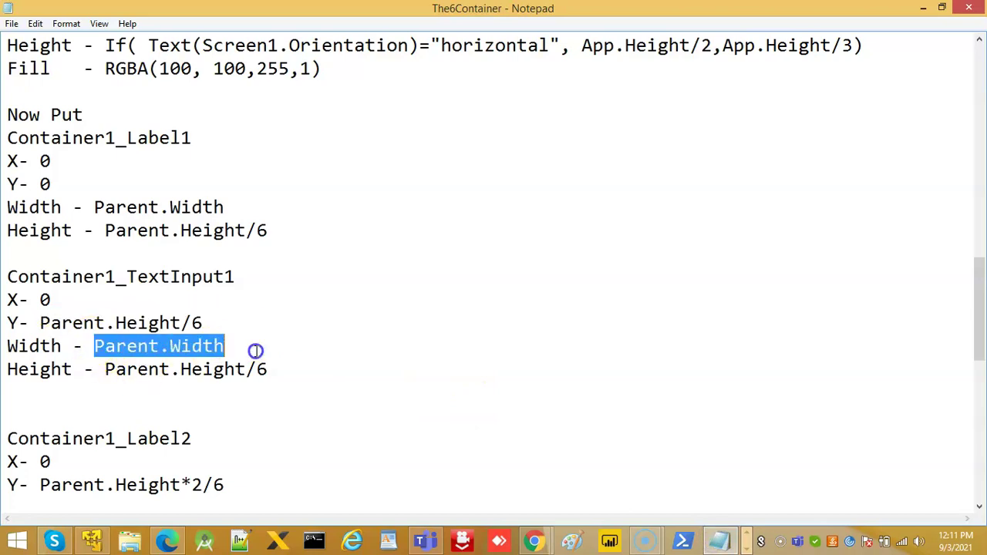
{"action": "left_click", "coordinate": [173, 540]}
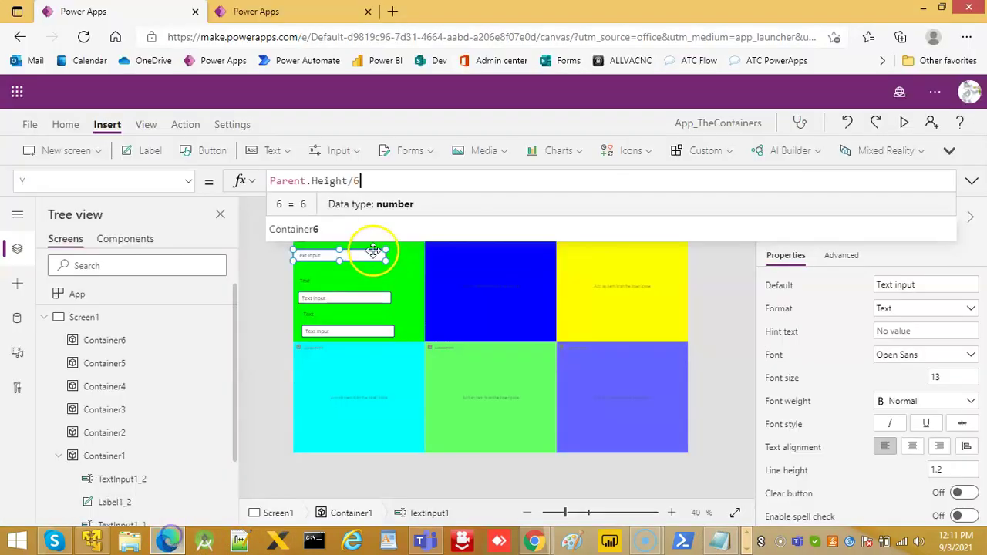
{"action": "left_click", "coordinate": [190, 183]}
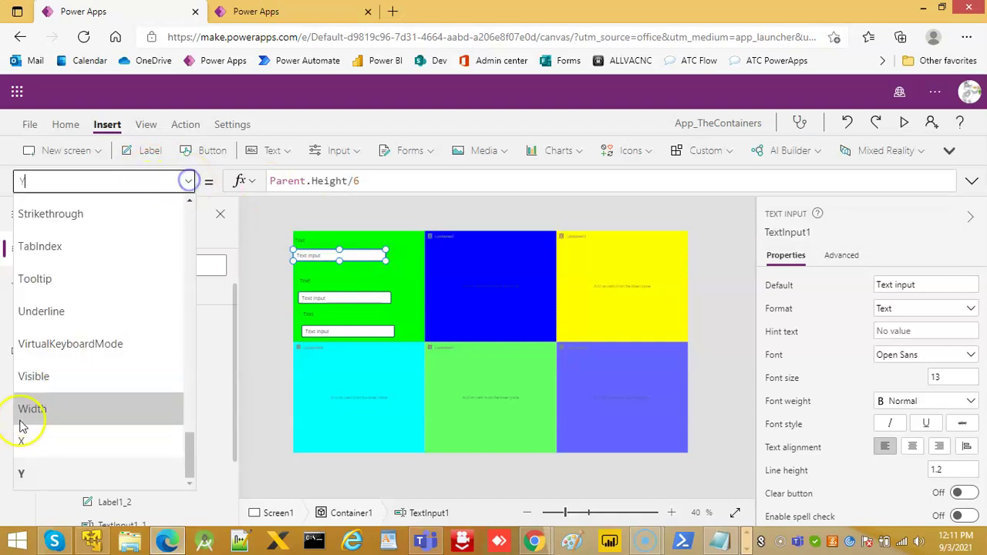
{"action": "left_click", "coordinate": [66, 410]}
{"action": "left_click", "coordinate": [324, 179]}
{"action": "key", "text": "ctrl+a"}
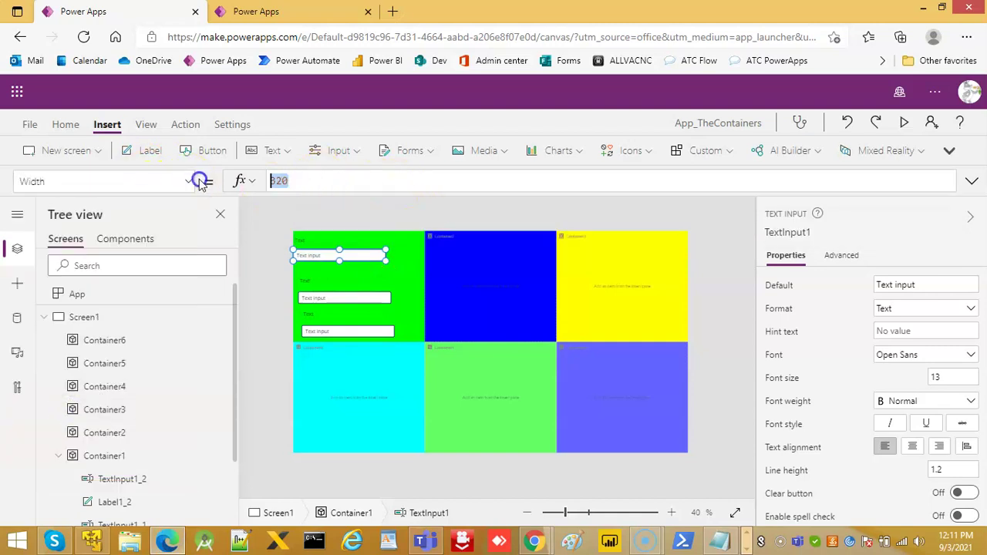
{"action": "key", "text": "ctrl+v"}
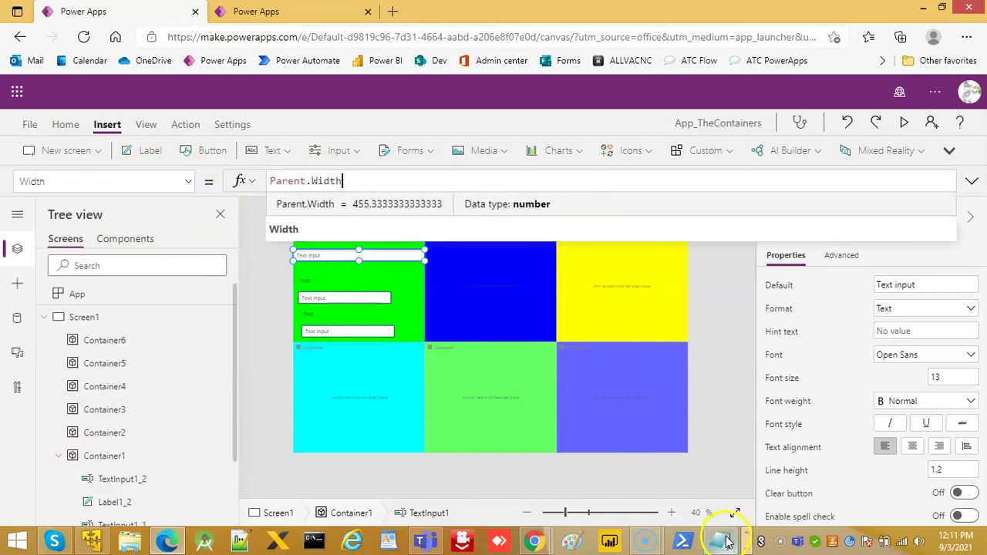
Step: Copy the text input's height formula from the Notepad notes and set TextInput1's Height property to Parent.Height/6 in Power Apps
{"action": "left_click", "coordinate": [724, 542]}
{"action": "left_click_drag", "start_coordinate": [106, 370], "coordinate": [301, 364]}
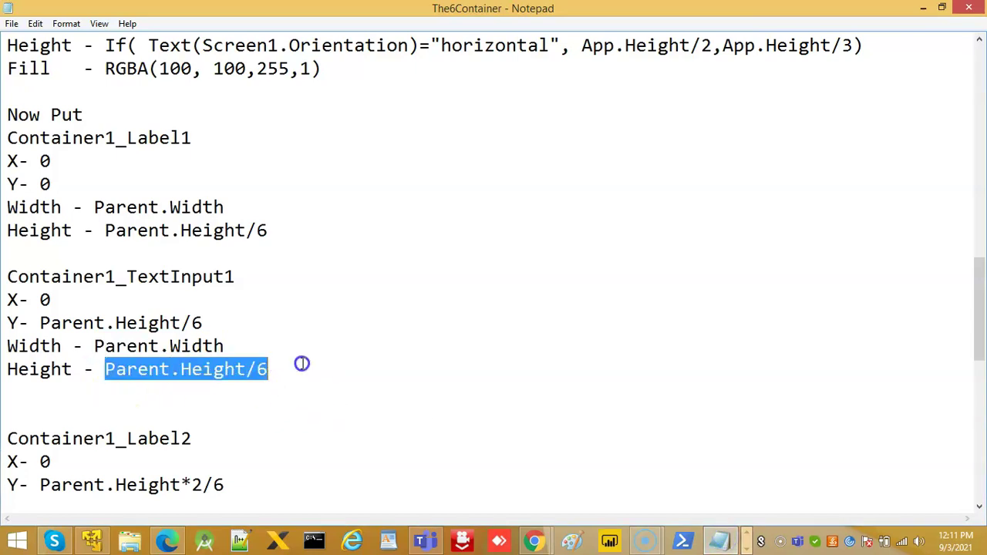
{"action": "left_click", "coordinate": [166, 542]}
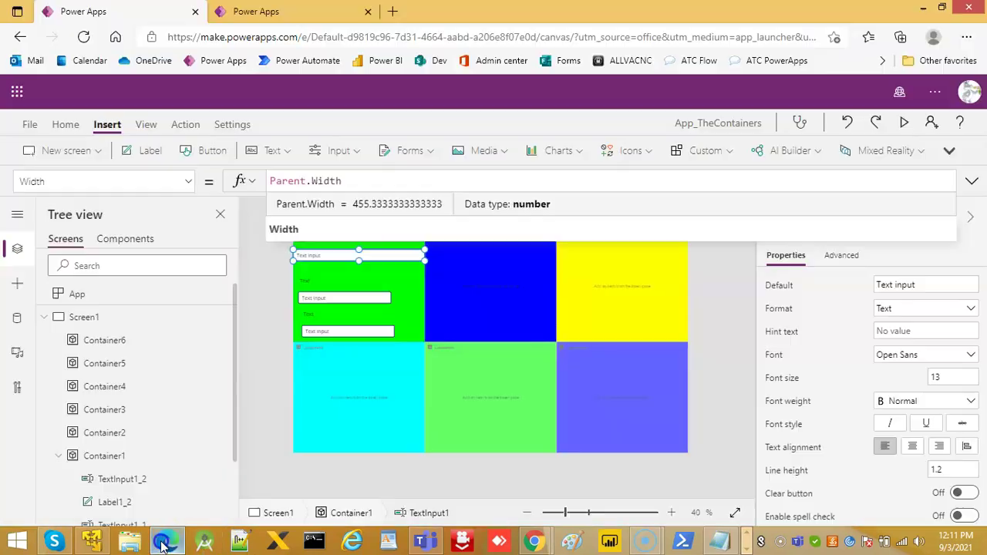
{"action": "left_click", "coordinate": [189, 185]}
{"action": "scroll", "coordinate": [66, 309], "scroll_direction": "up", "scroll_amount": 5}
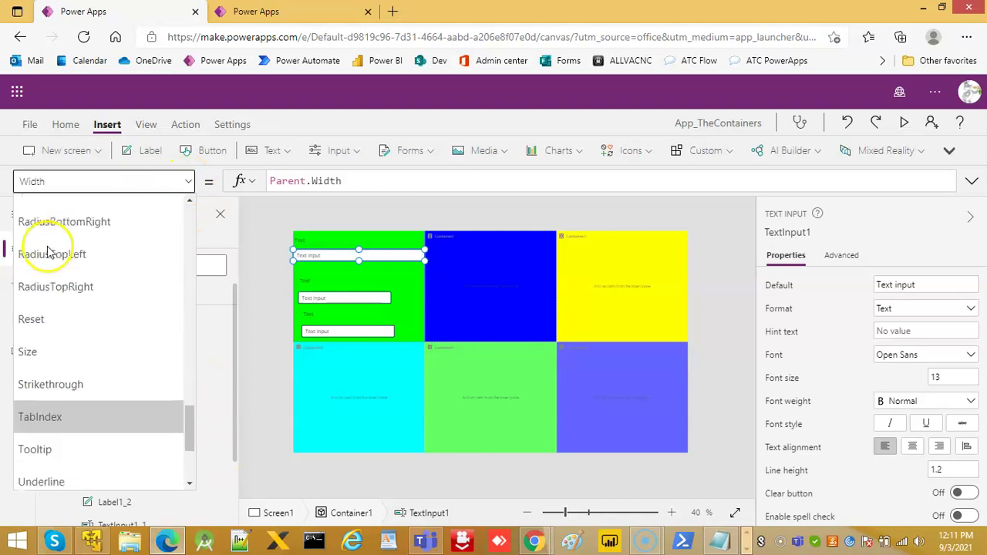
{"action": "scroll", "coordinate": [67, 241], "scroll_direction": "up", "scroll_amount": 5}
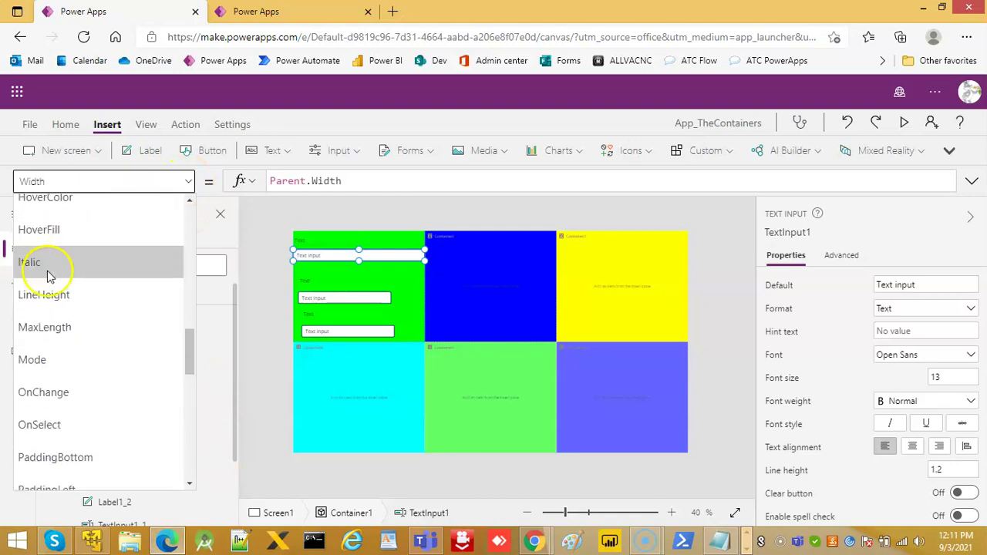
{"action": "left_click", "coordinate": [54, 245]}
{"action": "left_click", "coordinate": [240, 183]}
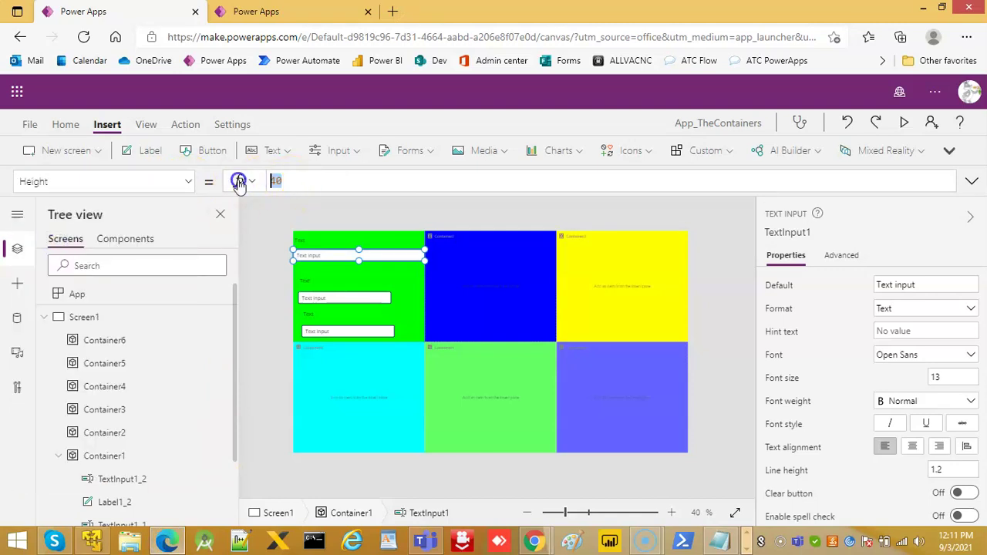
{"action": "left_click", "coordinate": [475, 281]}
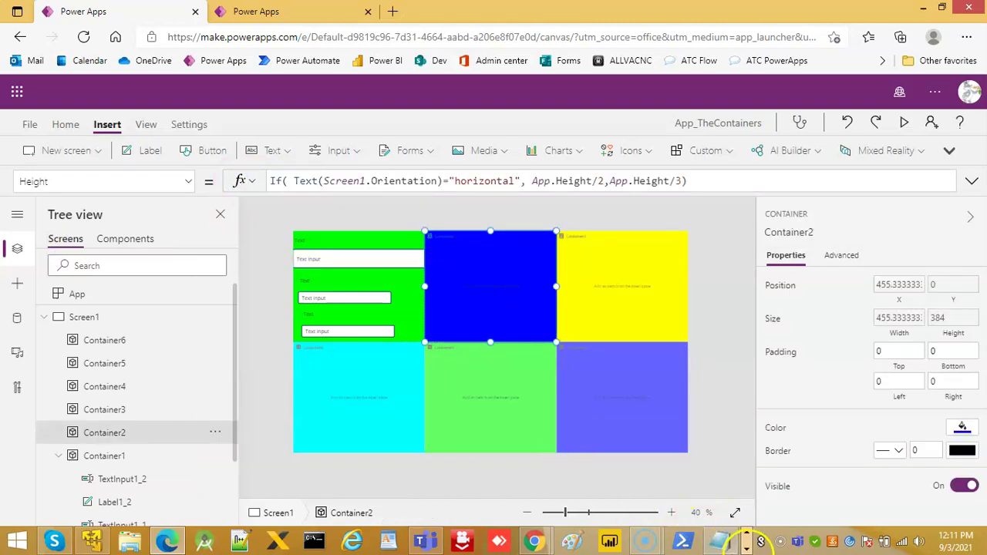
Step: Check the Label2 values in the Notepad notes and set Label1_1's X position to 0 in Power Apps
{"action": "left_click", "coordinate": [720, 542]}
{"action": "scroll", "coordinate": [249, 337], "scroll_direction": "down", "scroll_amount": 3}
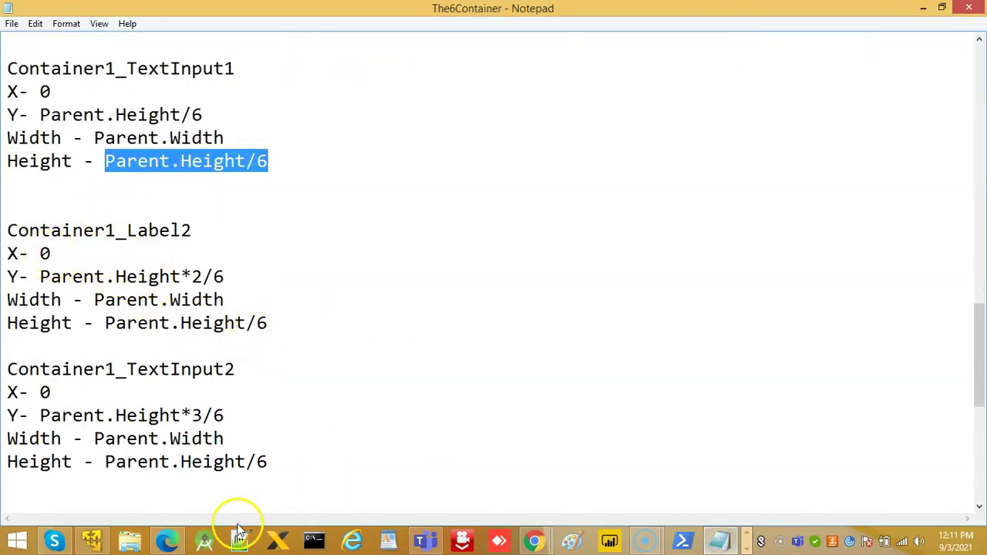
{"action": "left_click", "coordinate": [168, 544]}
{"action": "left_click", "coordinate": [317, 276]}
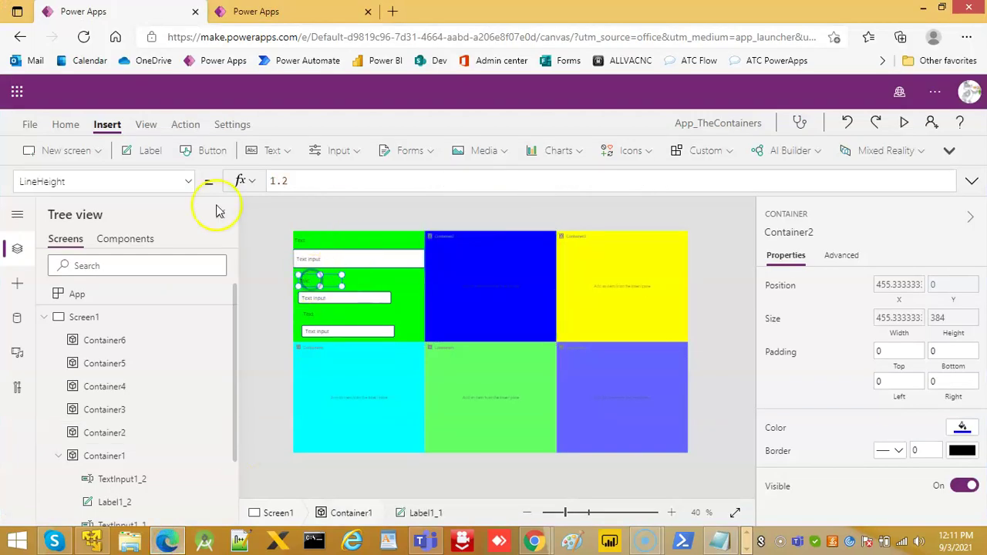
{"action": "left_click", "coordinate": [190, 182]}
{"action": "scroll", "coordinate": [100, 467], "scroll_direction": "down", "scroll_amount": 10}
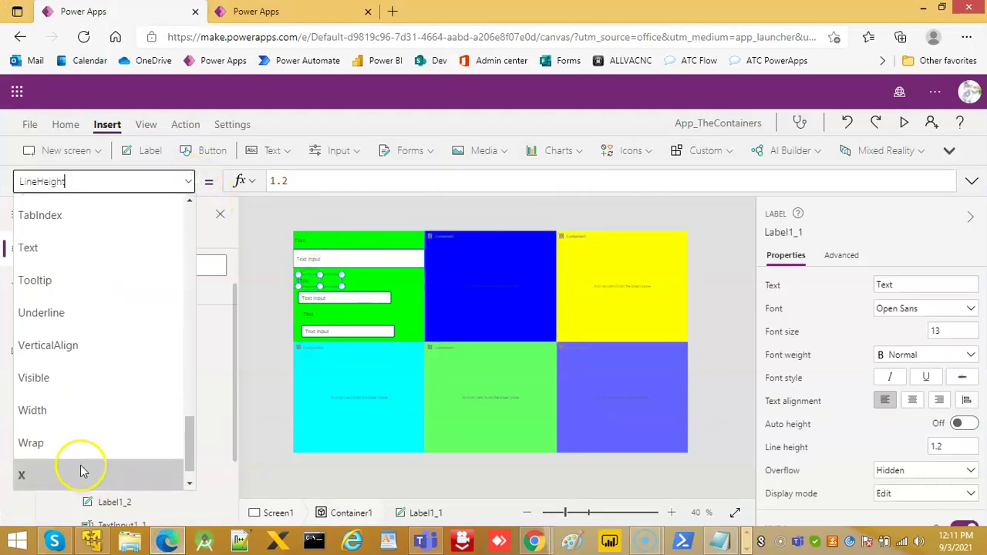
{"action": "left_click", "coordinate": [69, 446]}
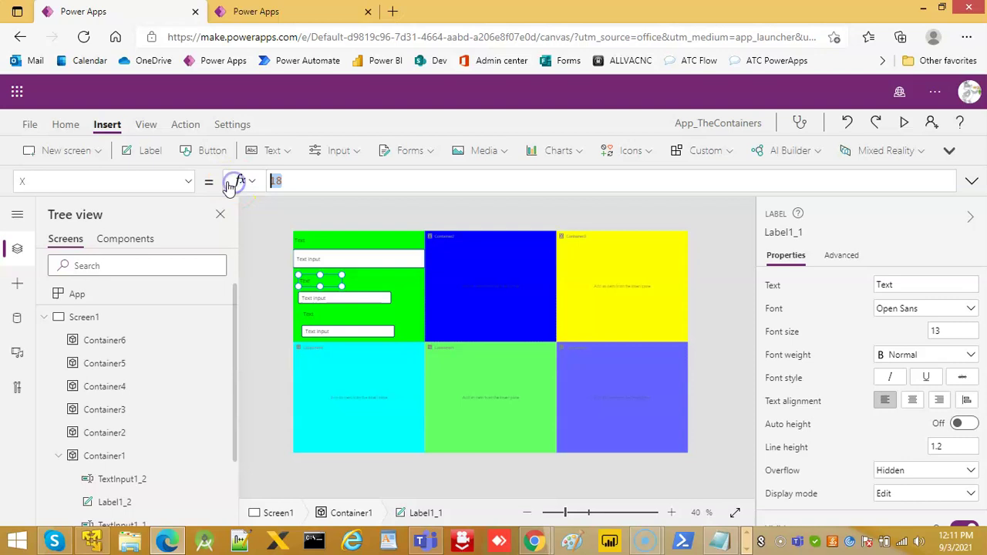
Step: Copy the Label2 Y formula from the Notepad notes and set Label1_1's Y property to Parent.Height*2/6 in Power Apps
{"action": "left_click", "coordinate": [719, 542]}
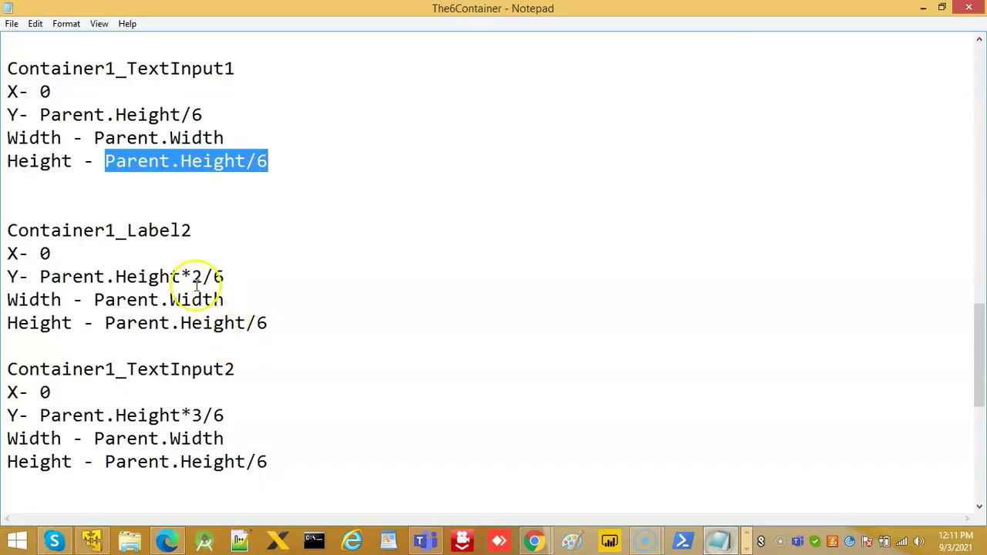
{"action": "left_click_drag", "start_coordinate": [40, 276], "coordinate": [257, 279]}
{"action": "key", "text": "ctrl+c"}
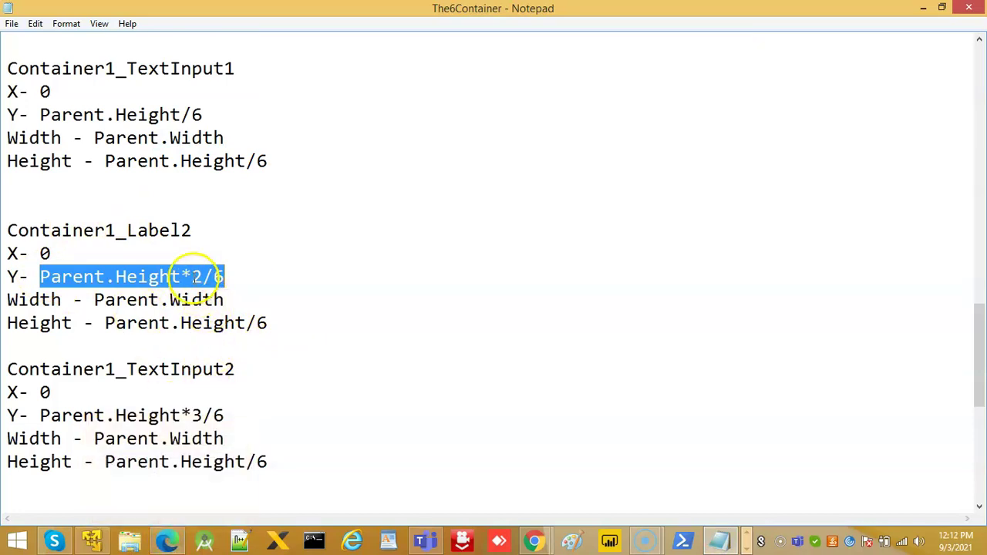
{"action": "left_click", "coordinate": [166, 542]}
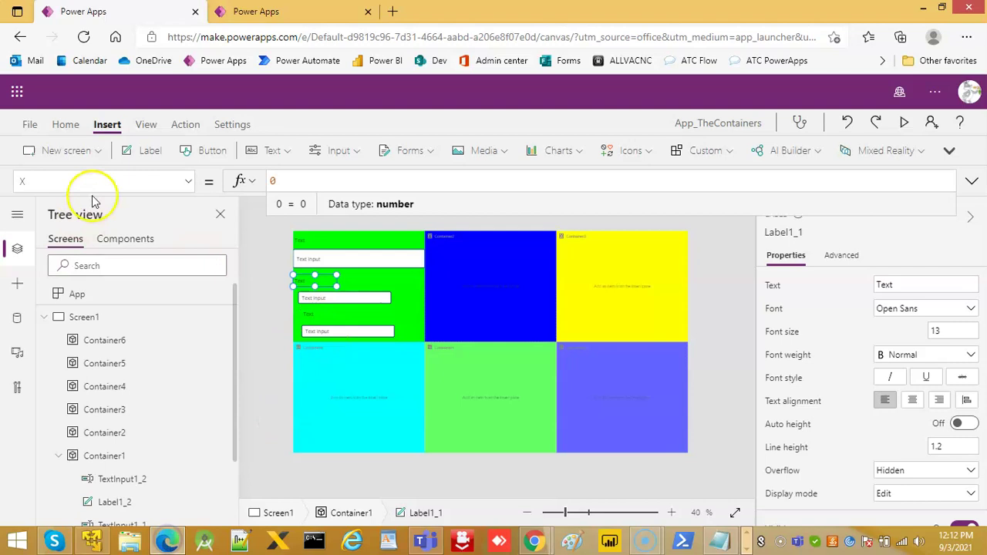
{"action": "left_click", "coordinate": [187, 182]}
{"action": "left_click", "coordinate": [52, 466]}
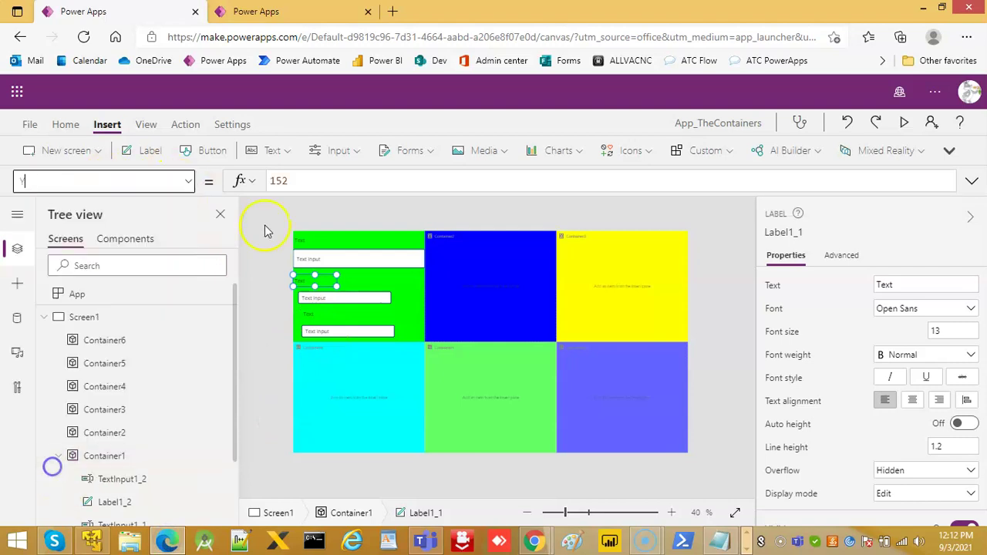
{"action": "left_click", "coordinate": [322, 185]}
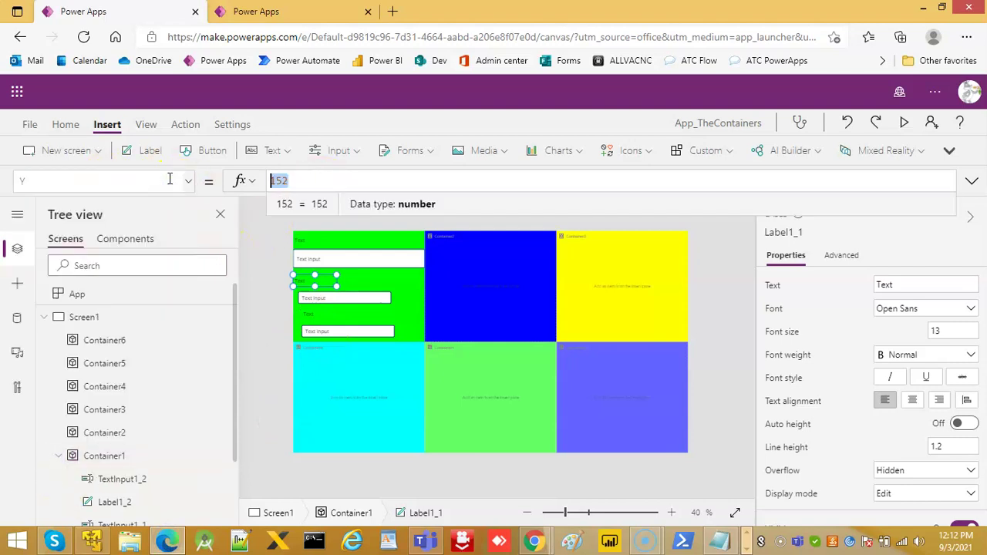
{"action": "key", "text": "ctrl+v"}
{"action": "left_click", "coordinate": [319, 261]}
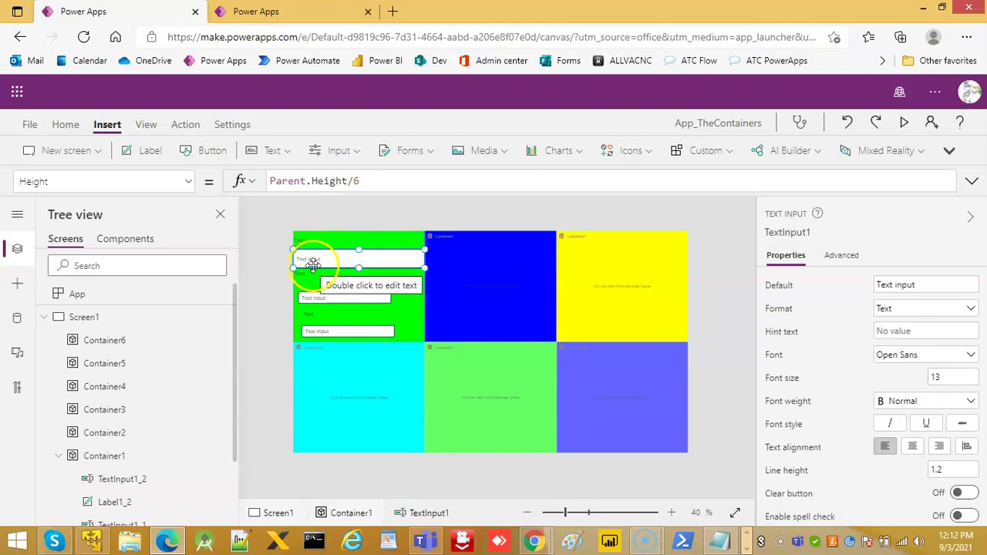
{"action": "left_click", "coordinate": [303, 273]}
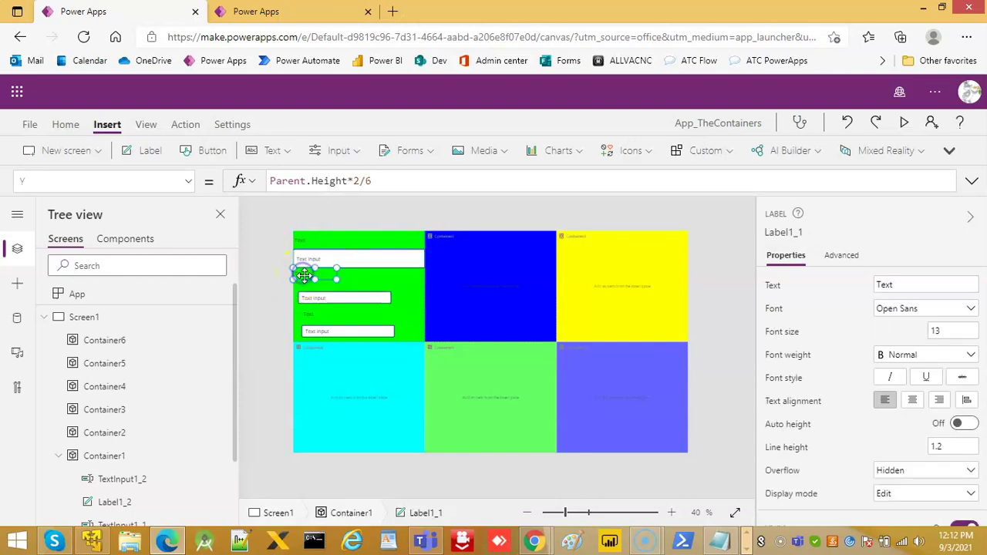
Step: Copy the Label2 width formula from the Notepad notes and set Label1_1's Width property to Parent.Width in Power Apps
{"action": "left_click", "coordinate": [719, 542]}
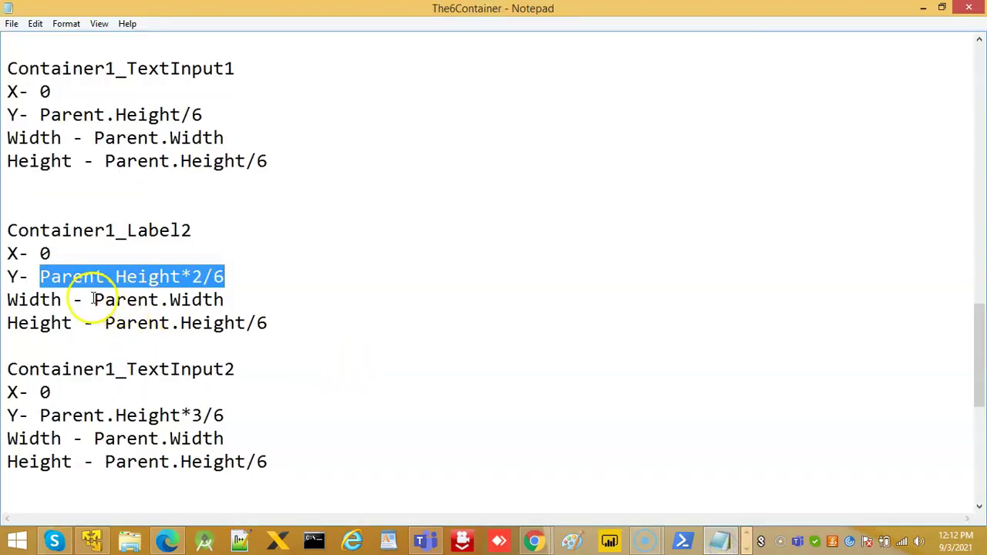
{"action": "left_click_drag", "start_coordinate": [94, 300], "coordinate": [255, 306]}
{"action": "key", "text": "ctrl+c"}
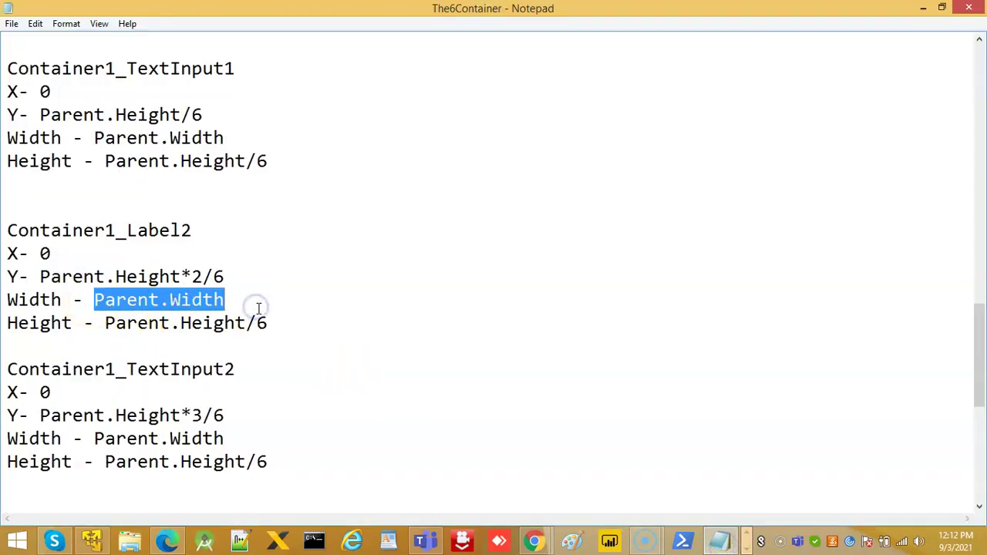
{"action": "left_click", "coordinate": [180, 538]}
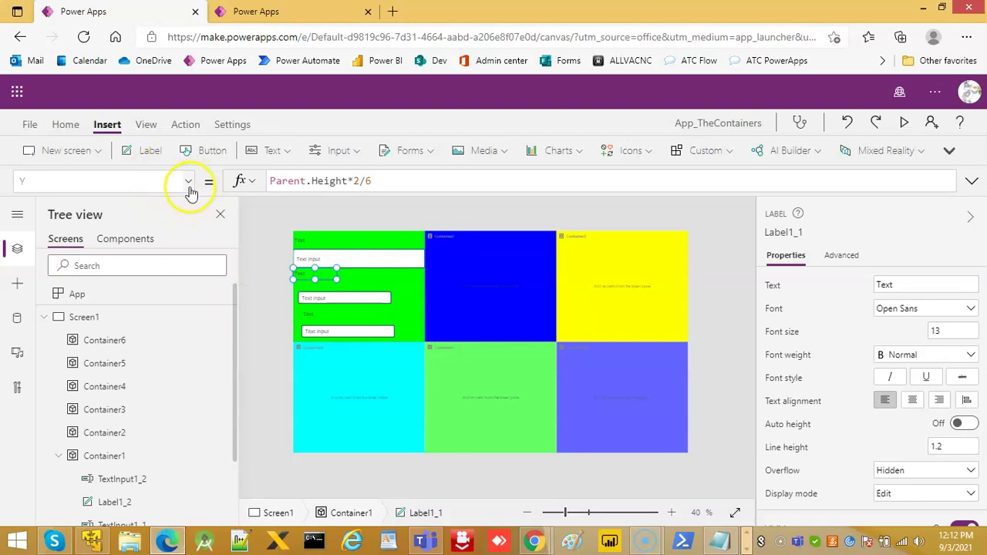
{"action": "left_click", "coordinate": [188, 182]}
{"action": "left_click", "coordinate": [46, 375]}
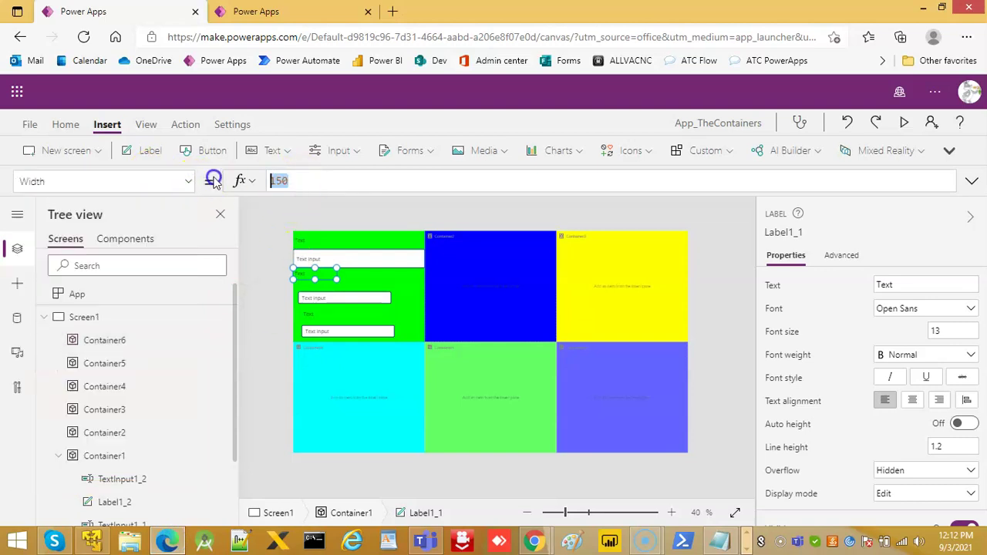
{"action": "key", "text": "ctrl+v"}
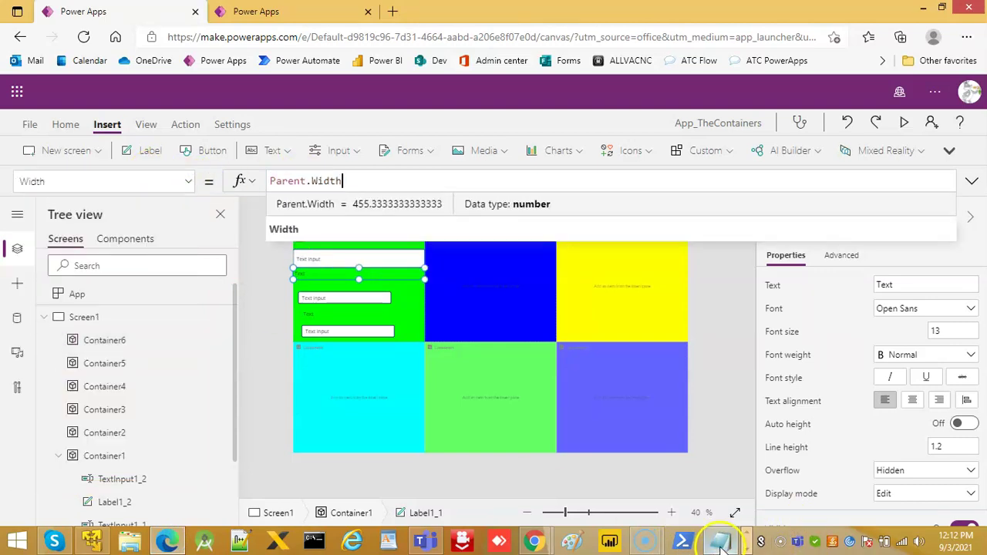
Step: Copy the Label2 height formula from the Notepad notes and set Label1_1's Height property to Parent.Height/6 in Power Apps
{"action": "left_click", "coordinate": [719, 542]}
{"action": "left_click_drag", "start_coordinate": [106, 323], "coordinate": [265, 324]}
{"action": "key", "text": "ctrl+c"}
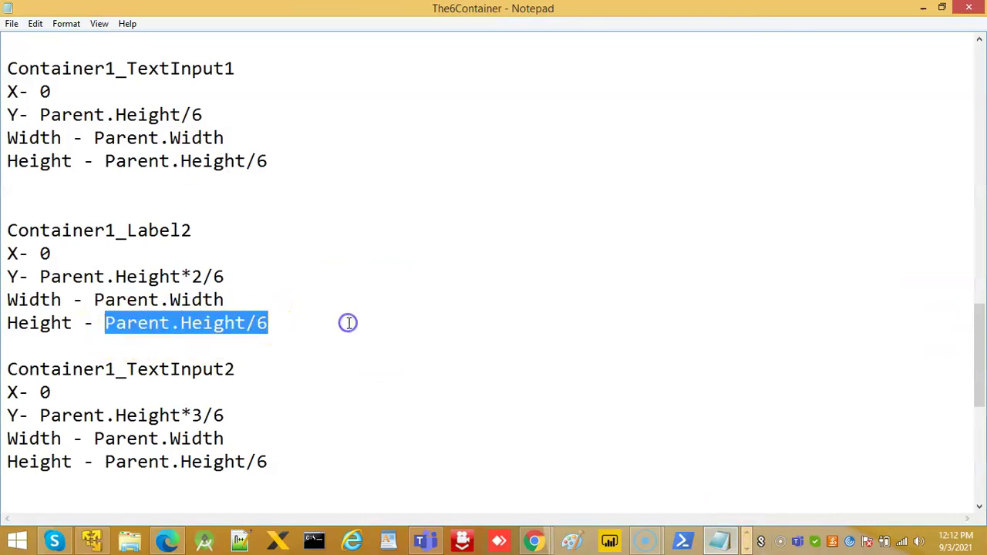
{"action": "left_click", "coordinate": [169, 542]}
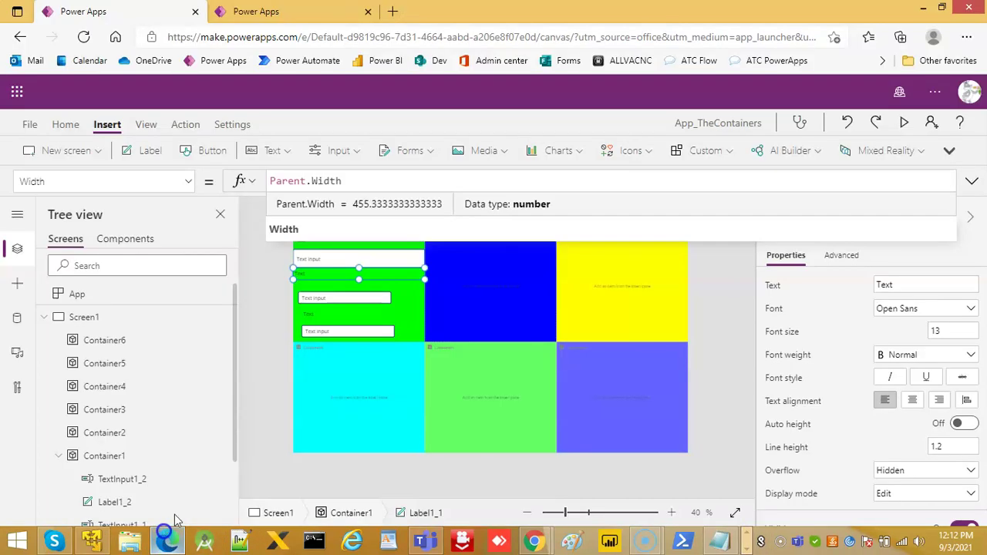
{"action": "left_click", "coordinate": [188, 182]}
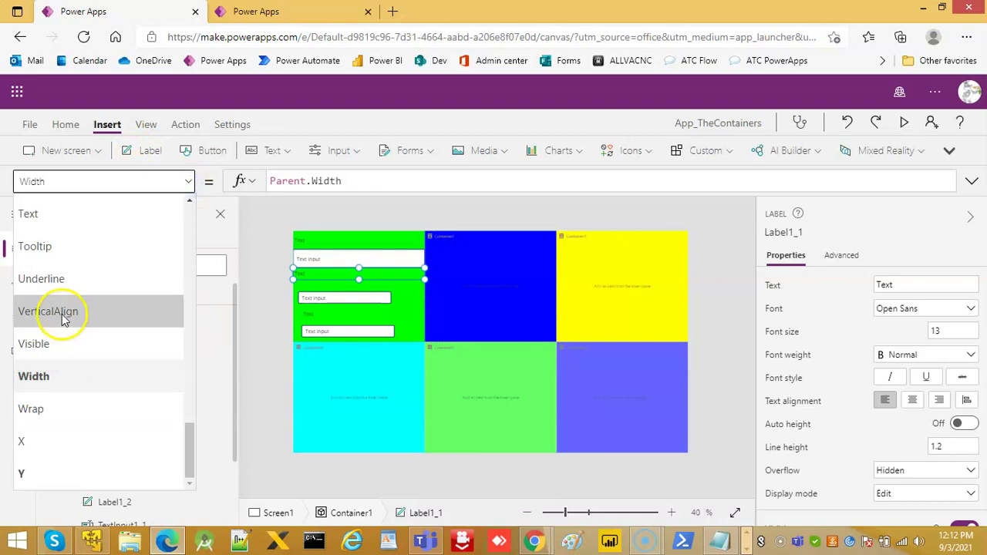
{"action": "scroll", "coordinate": [62, 293], "scroll_direction": "up", "scroll_amount": 8}
{"action": "scroll", "coordinate": [46, 250], "scroll_direction": "up", "scroll_amount": 4}
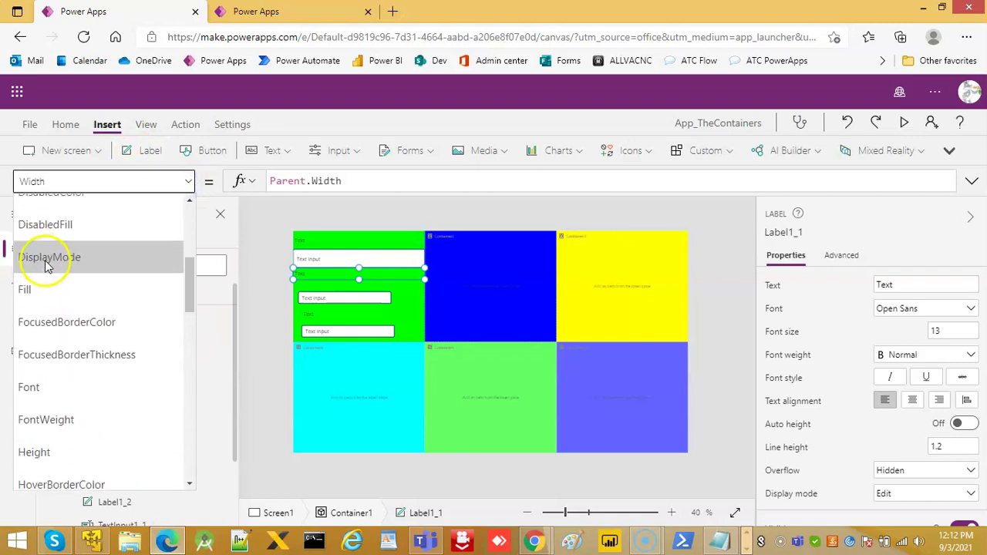
{"action": "scroll", "coordinate": [67, 309], "scroll_direction": "down", "scroll_amount": 2}
{"action": "scroll", "coordinate": [68, 357], "scroll_direction": "down", "scroll_amount": 1}
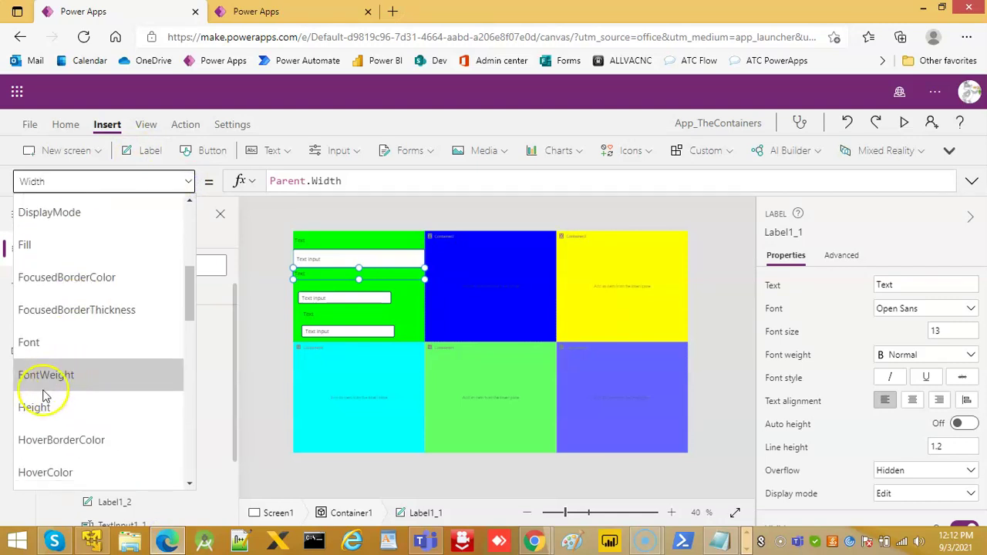
{"action": "left_click", "coordinate": [31, 404]}
{"action": "left_click", "coordinate": [243, 183]}
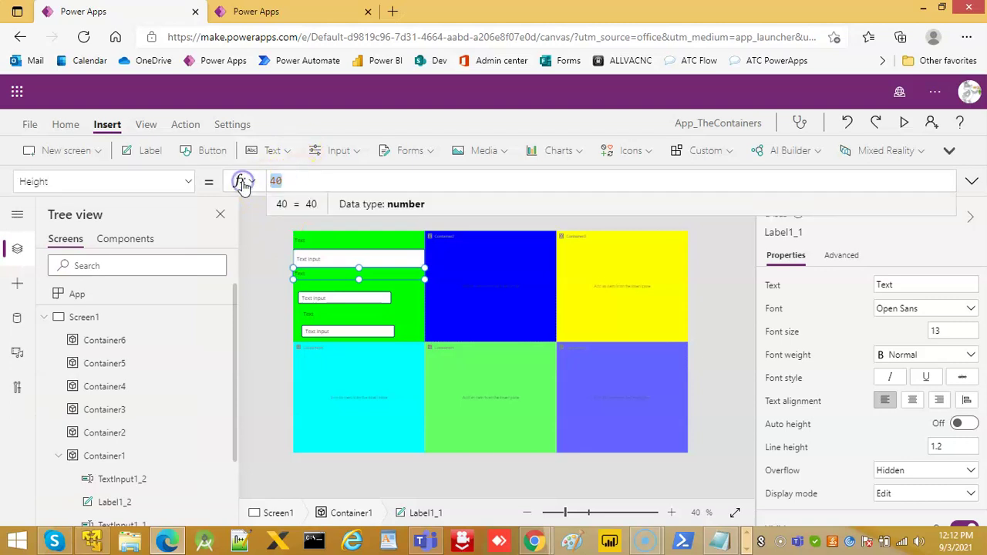
{"action": "key", "text": "ctrl+v"}
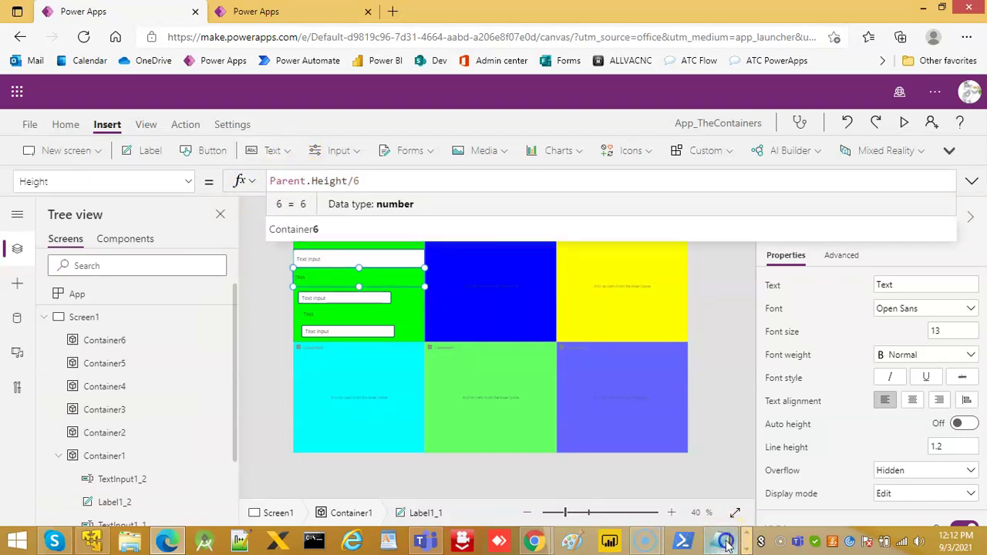
Step: Check the TextInput2 values in the Notepad notes and set TextInput1_1's X position to 0 in Power Apps
{"action": "left_click", "coordinate": [725, 544]}
{"action": "scroll", "coordinate": [260, 341], "scroll_direction": "down", "scroll_amount": 2}
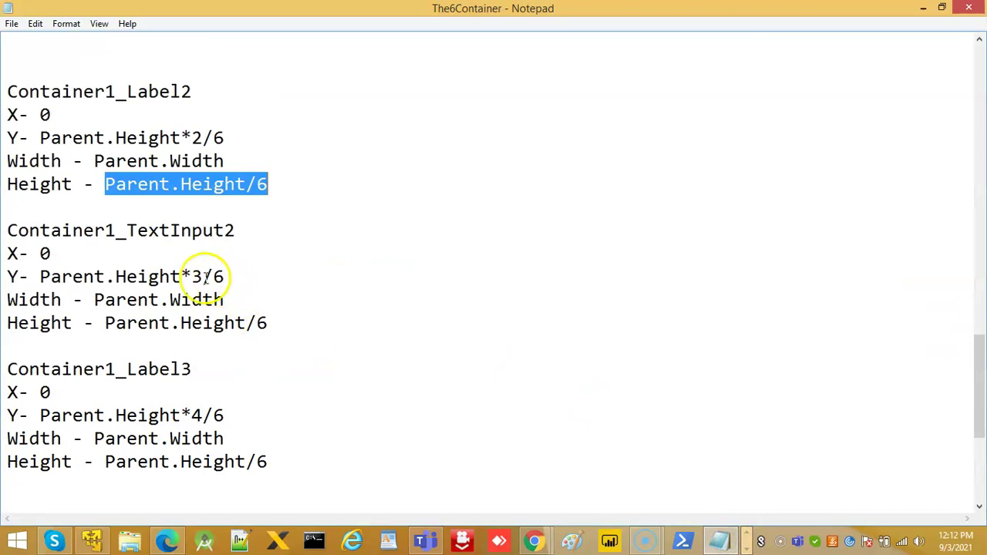
{"action": "left_click", "coordinate": [172, 544]}
{"action": "left_click", "coordinate": [721, 543]}
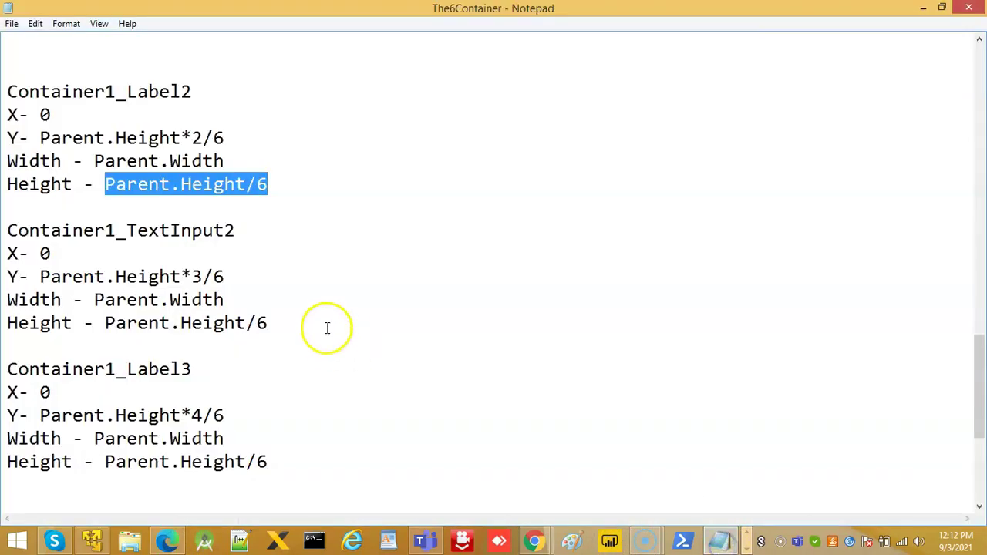
{"action": "left_click_drag", "start_coordinate": [326, 329], "coordinate": [6, 236]}
{"action": "left_click", "coordinate": [171, 541]}
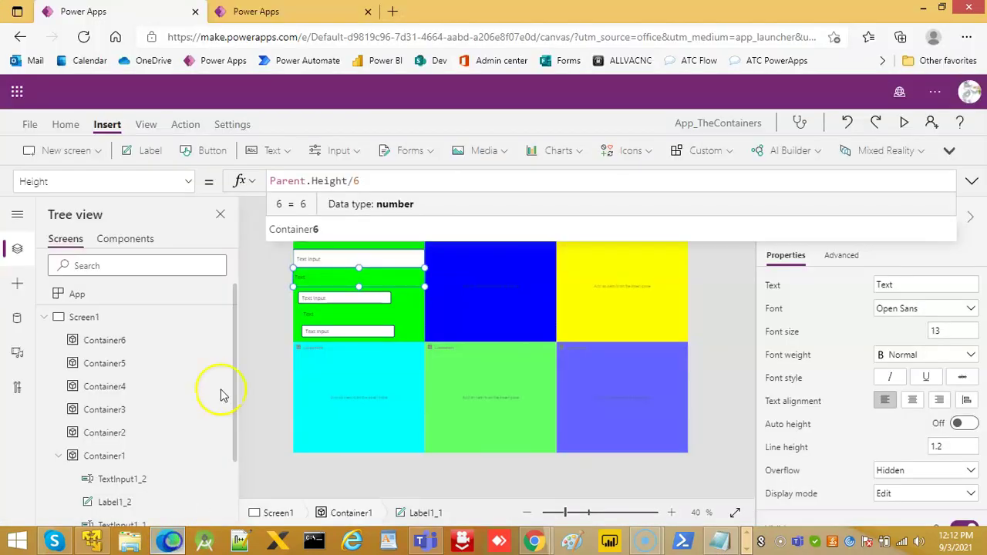
{"action": "left_click", "coordinate": [325, 298]}
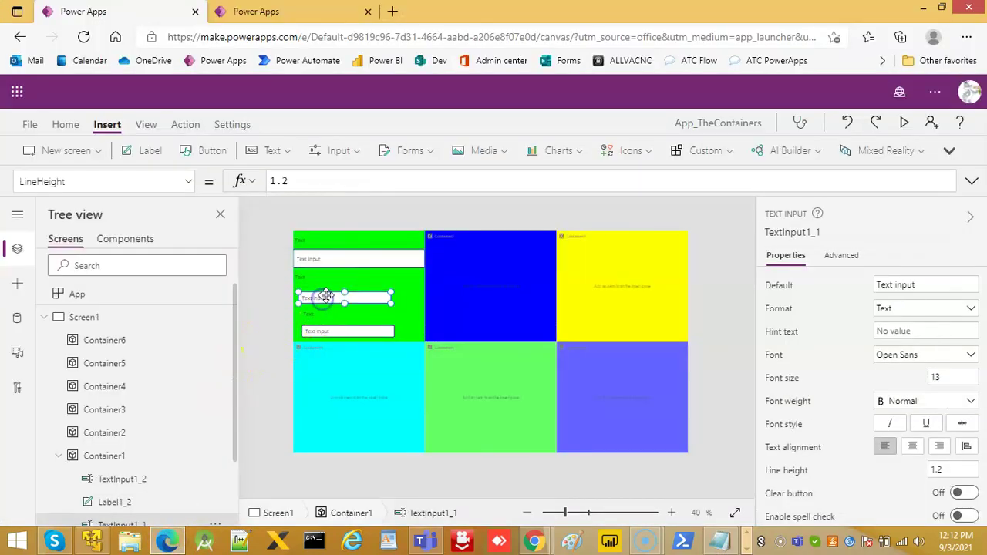
{"action": "left_click", "coordinate": [189, 183]}
{"action": "scroll", "coordinate": [71, 466], "scroll_direction": "down", "scroll_amount": 15}
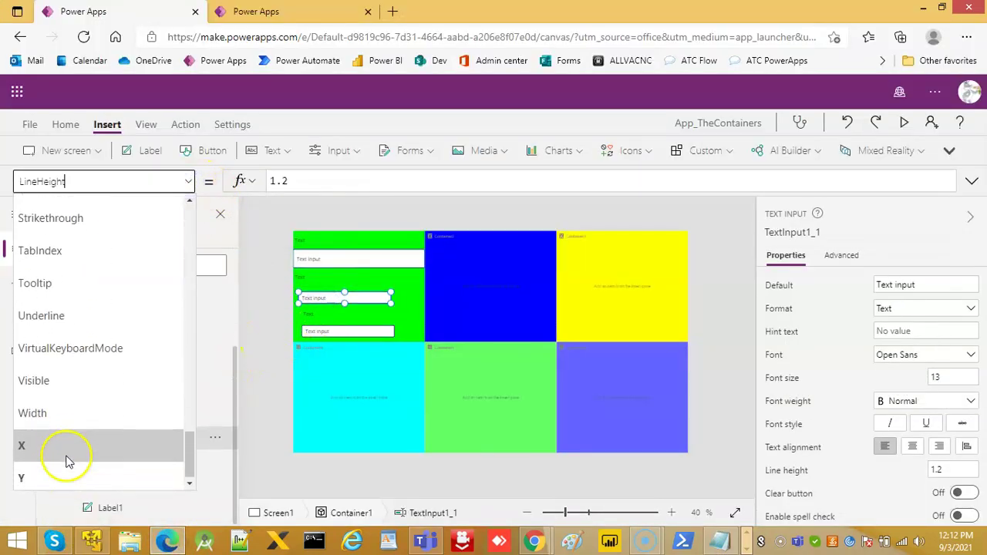
{"action": "left_click", "coordinate": [49, 444]}
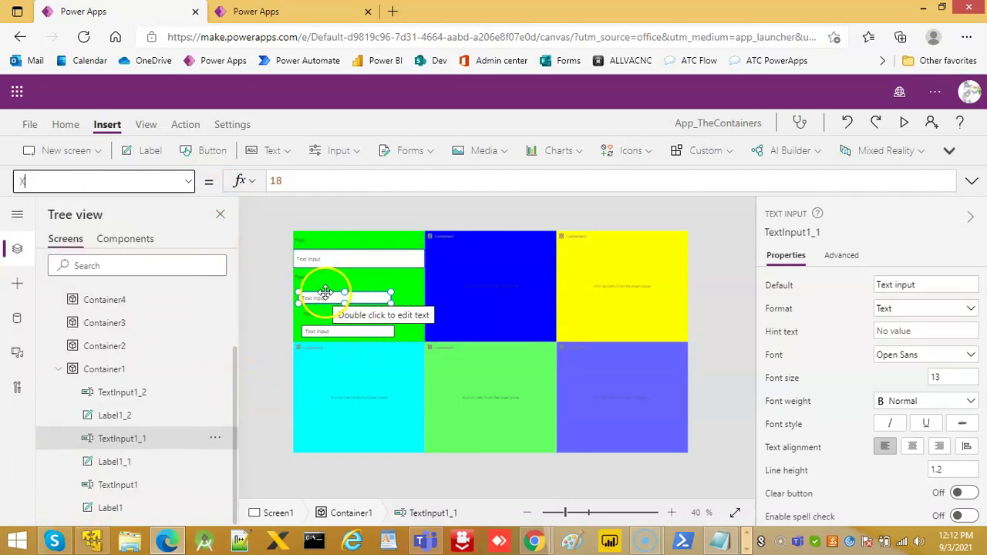
{"action": "left_click", "coordinate": [224, 183]}
{"action": "type", "text": "0"}
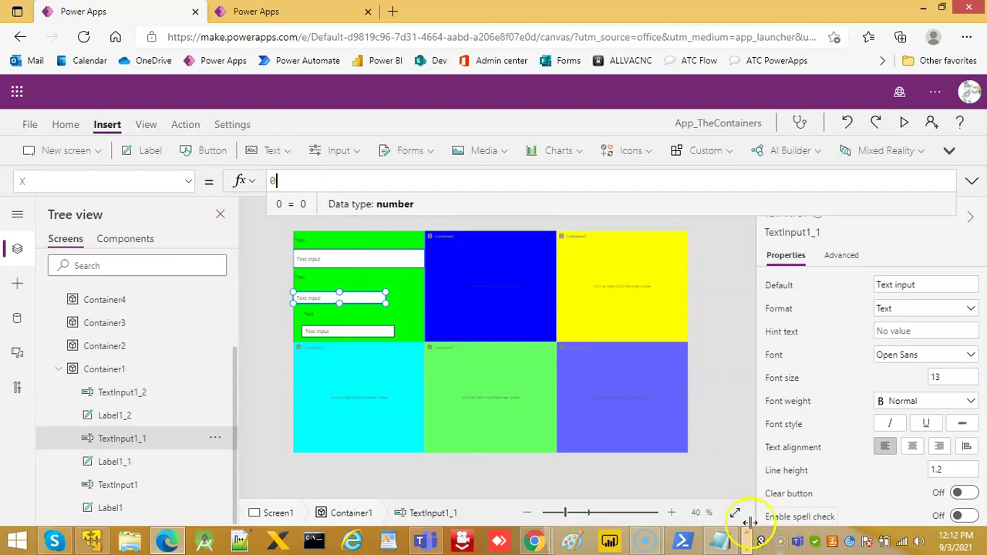
Step: Copy the TextInput2 Y formula from the Notepad notes and set TextInput1_1's Y property to Parent.Height*3/6 in Power Apps
{"action": "left_click", "coordinate": [719, 540]}
{"action": "left_click", "coordinate": [147, 276]}
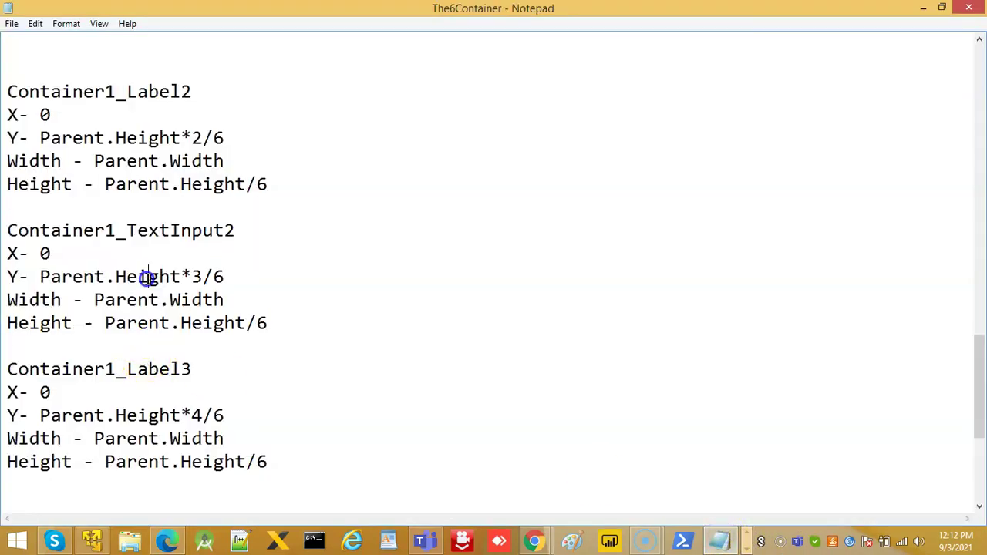
{"action": "left_click_drag", "start_coordinate": [40, 276], "coordinate": [246, 279]}
{"action": "key", "text": "ctrl+c"}
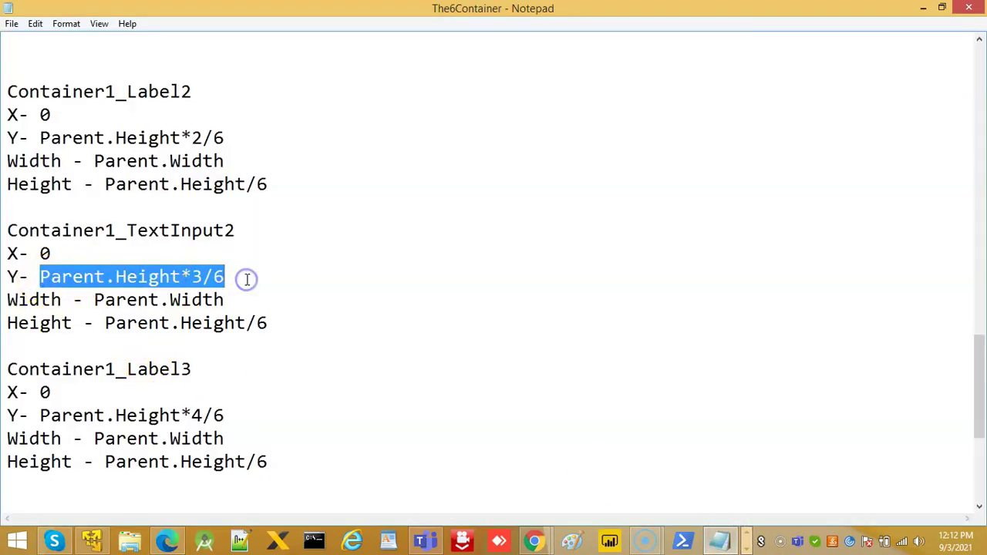
{"action": "left_click", "coordinate": [167, 539]}
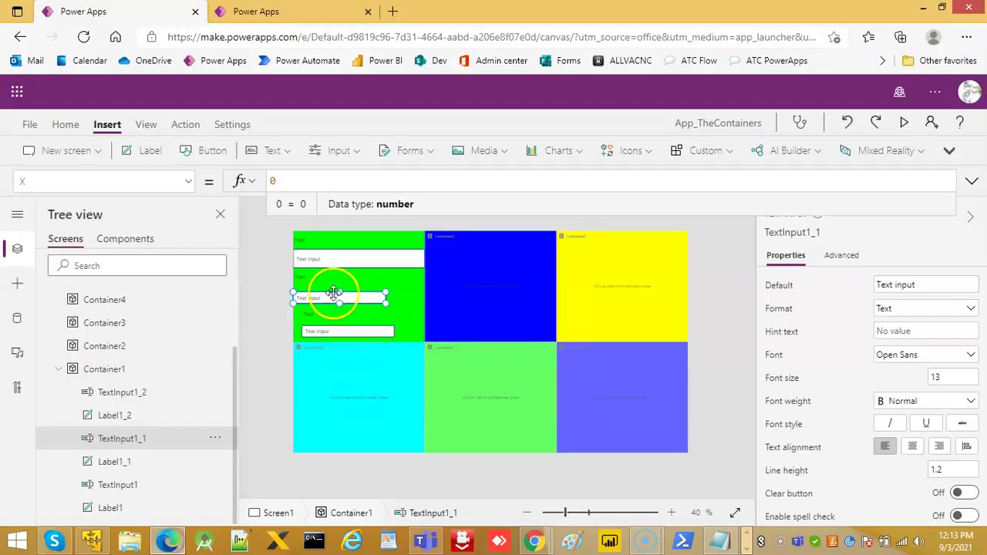
{"action": "left_click", "coordinate": [188, 181]}
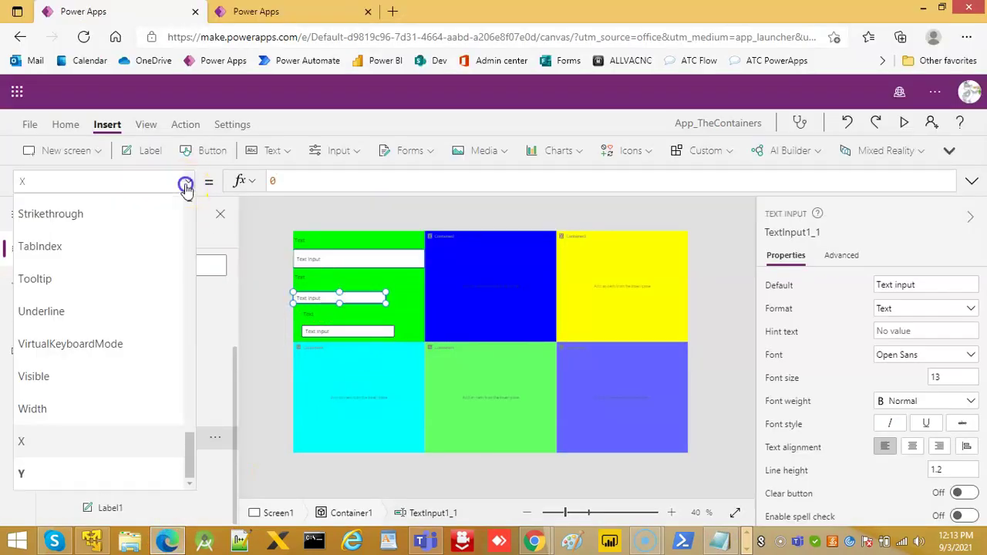
{"action": "left_click", "coordinate": [42, 472]}
{"action": "left_click_drag", "start_coordinate": [303, 183], "coordinate": [238, 185]}
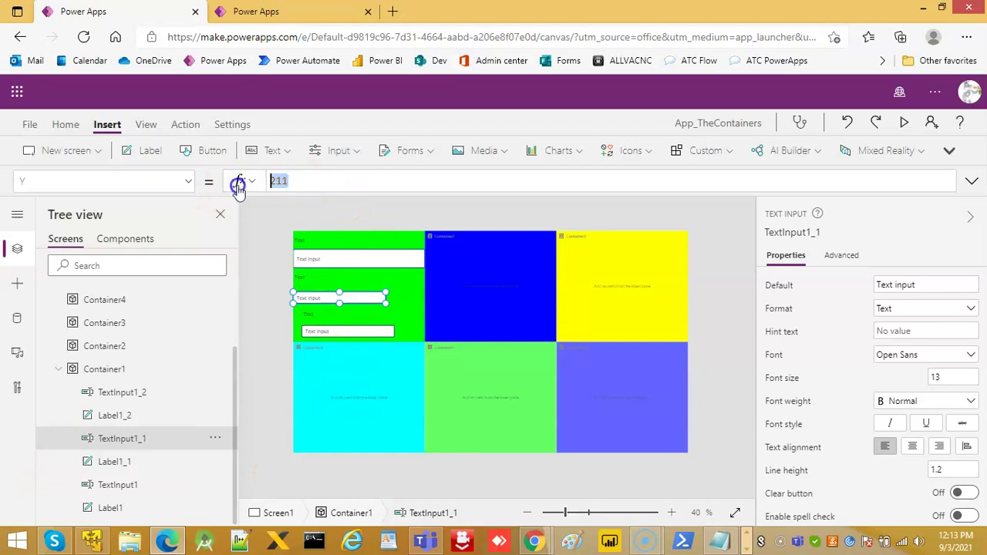
{"action": "key", "text": "ctrl+v"}
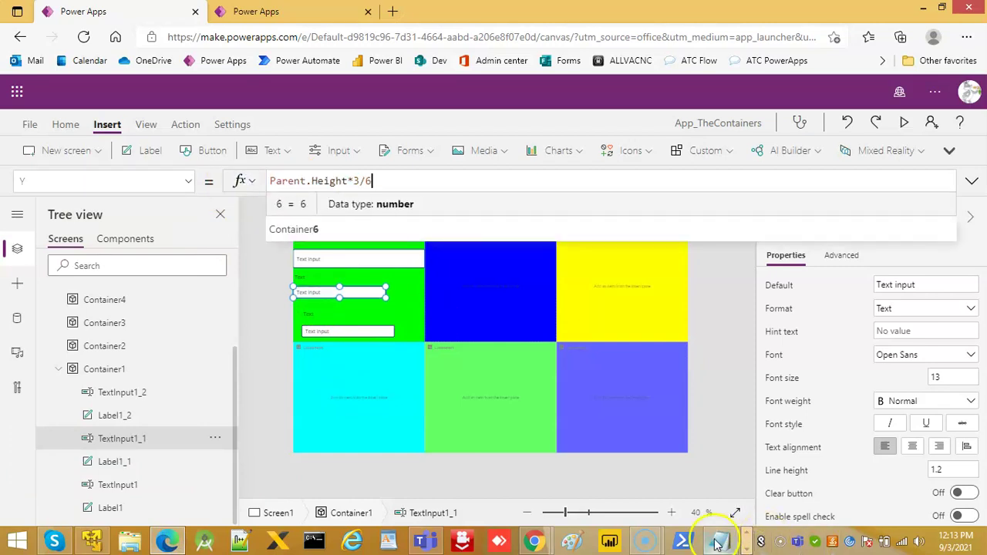
Step: Copy the TextInput2 width formula from the Notepad notes and set TextInput1_1's Width property to Parent.Width in Power Apps
{"action": "left_click", "coordinate": [718, 542]}
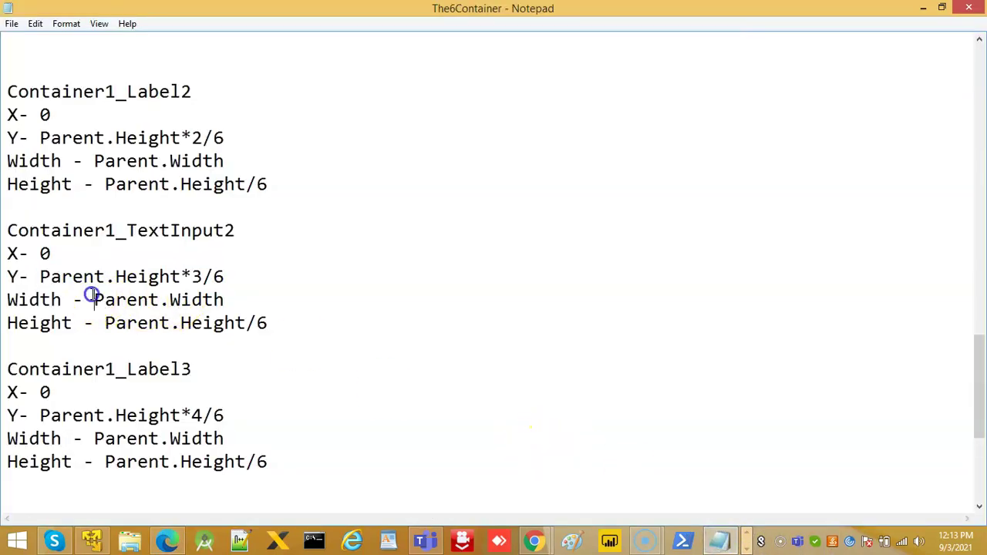
{"action": "left_click_drag", "start_coordinate": [93, 298], "coordinate": [292, 290]}
{"action": "key", "text": "ctrl+c"}
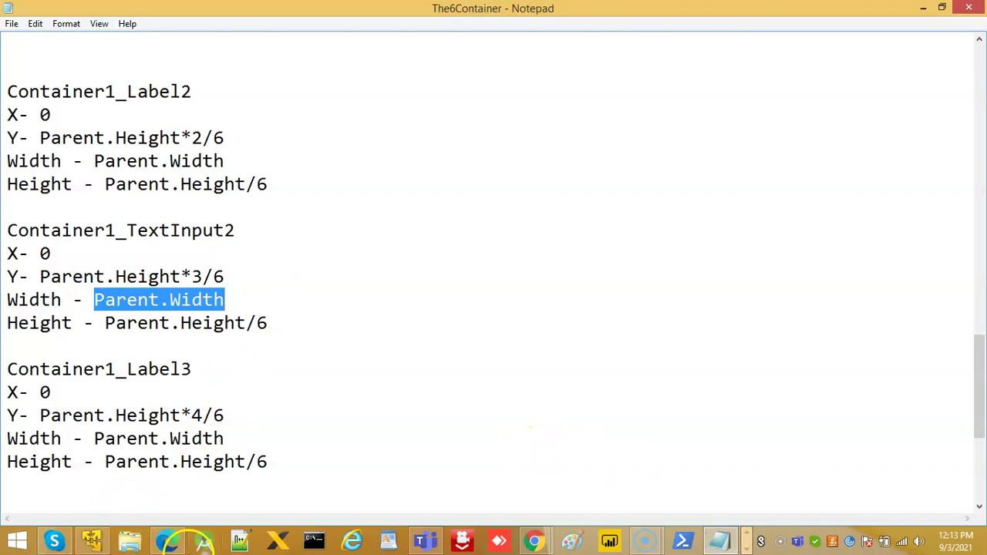
{"action": "left_click", "coordinate": [167, 543]}
{"action": "left_click", "coordinate": [177, 186]}
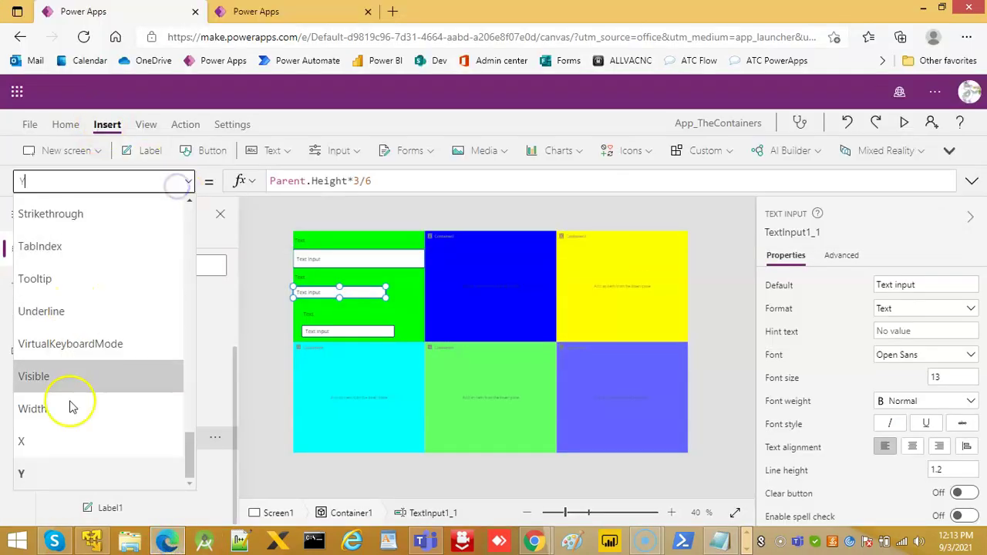
{"action": "left_click", "coordinate": [46, 408]}
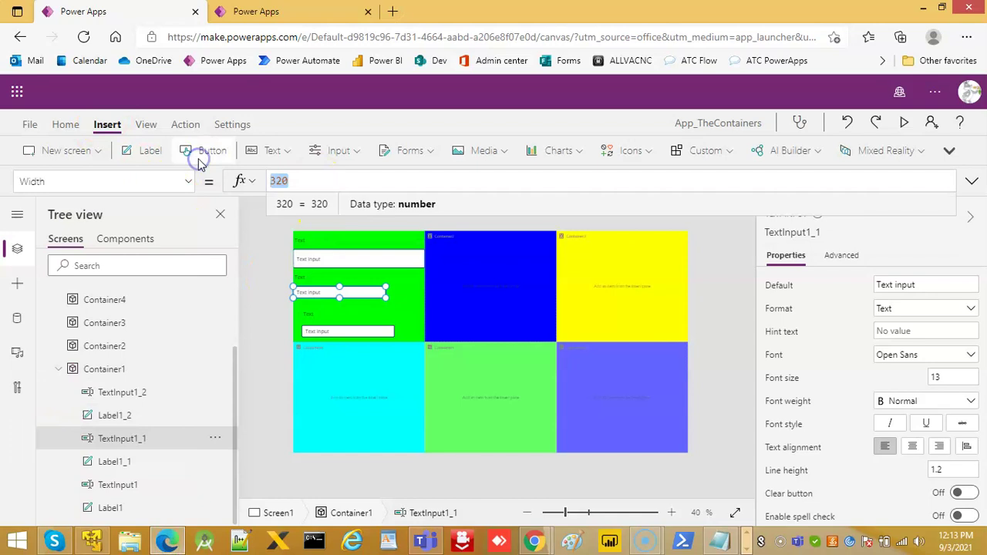
{"action": "key", "text": "ctrl+v"}
Step: Copy the TextInput2 height formula from the Notepad notes and set TextInput1_1's Height property to Parent.Height/6 in Power Apps
{"action": "left_click", "coordinate": [720, 542]}
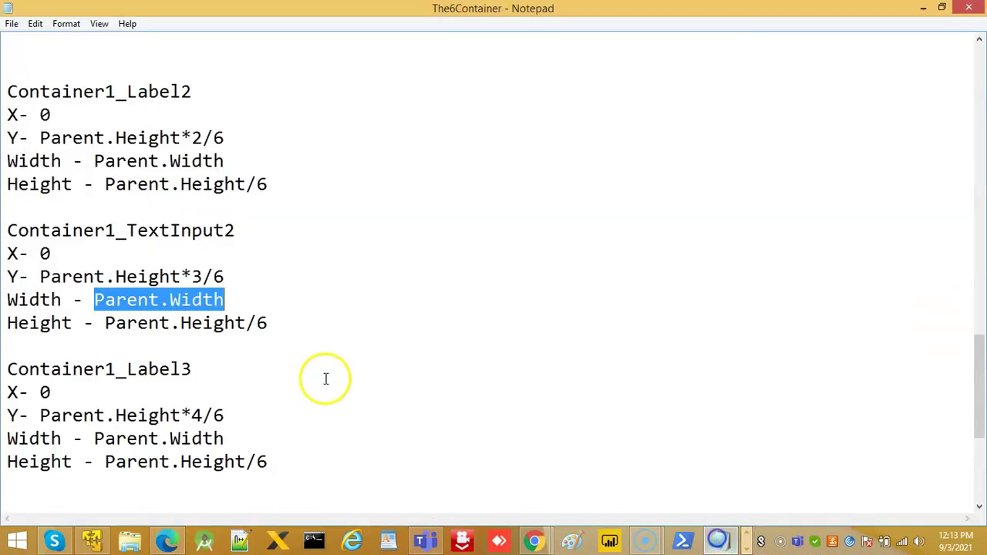
{"action": "left_click_drag", "start_coordinate": [100, 324], "coordinate": [309, 315]}
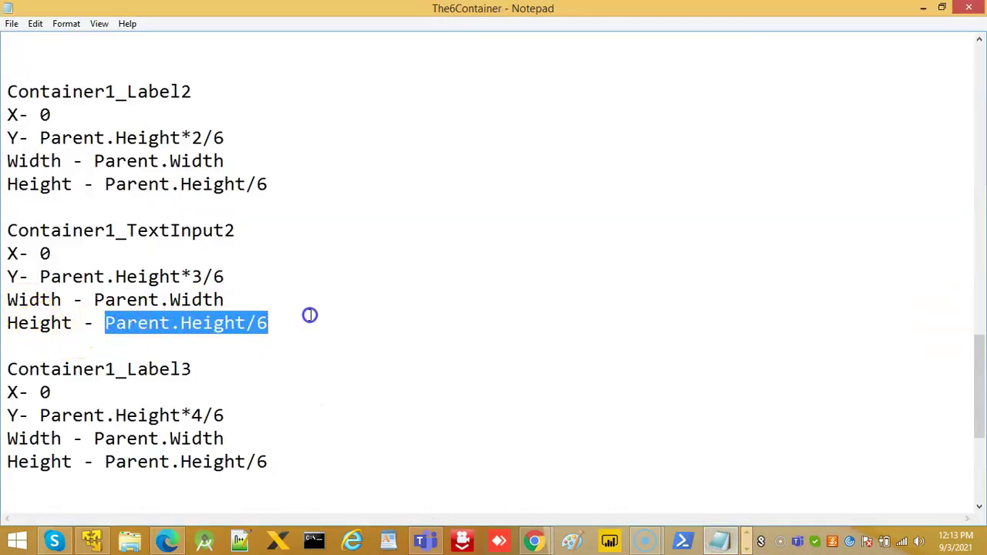
{"action": "scroll", "coordinate": [317, 314], "scroll_direction": "down", "scroll_amount": 4}
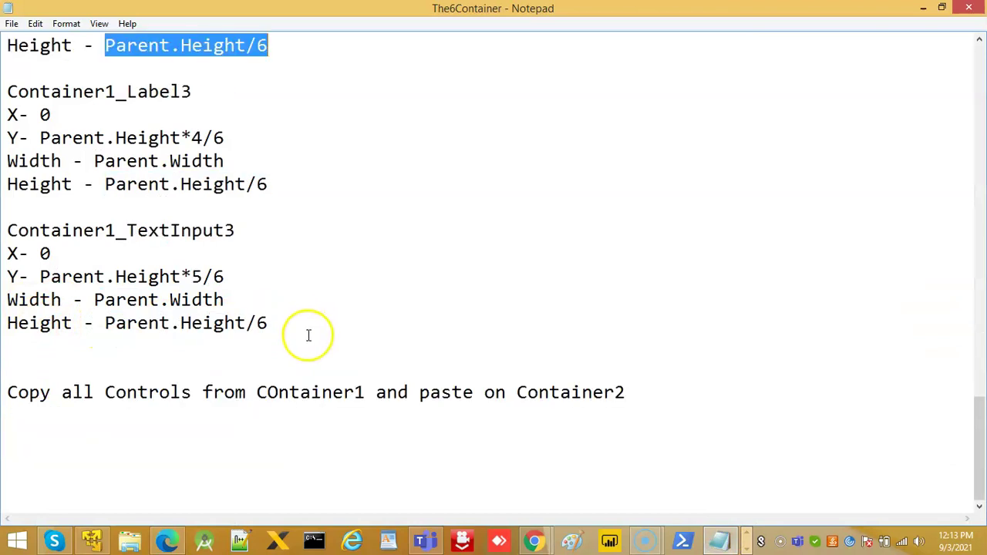
{"action": "left_click", "coordinate": [168, 544]}
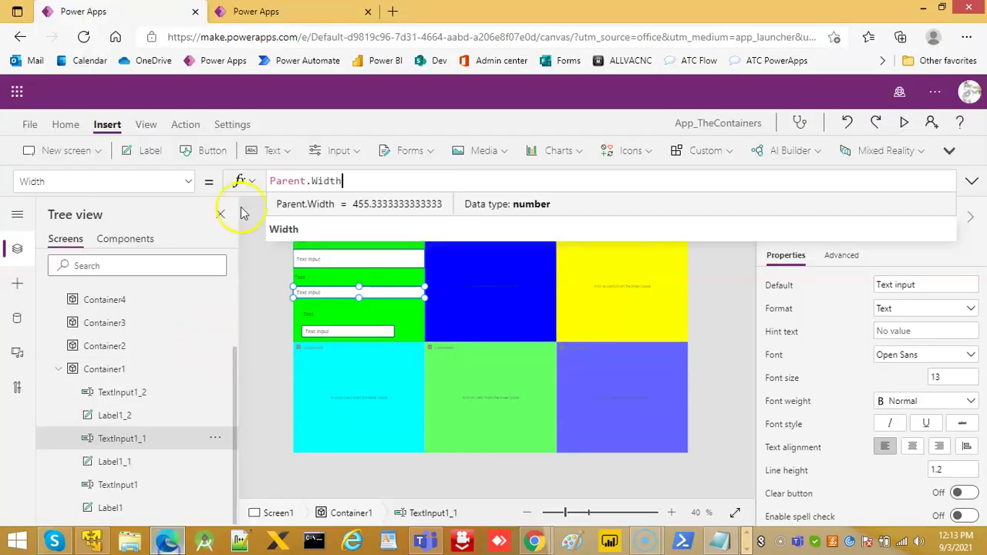
{"action": "left_click", "coordinate": [186, 184]}
{"action": "scroll", "coordinate": [88, 260], "scroll_direction": "up", "scroll_amount": 10}
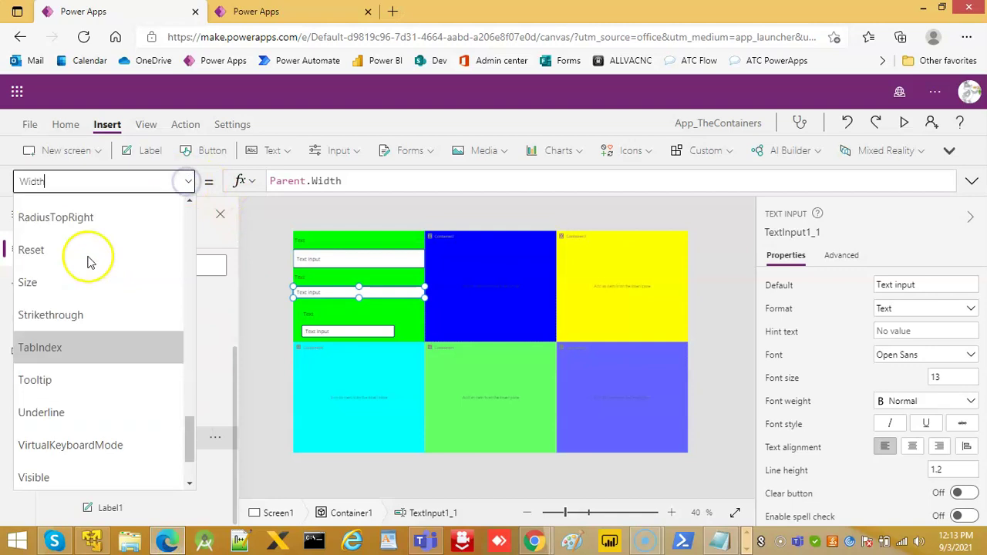
{"action": "scroll", "coordinate": [56, 257], "scroll_direction": "up", "scroll_amount": 2}
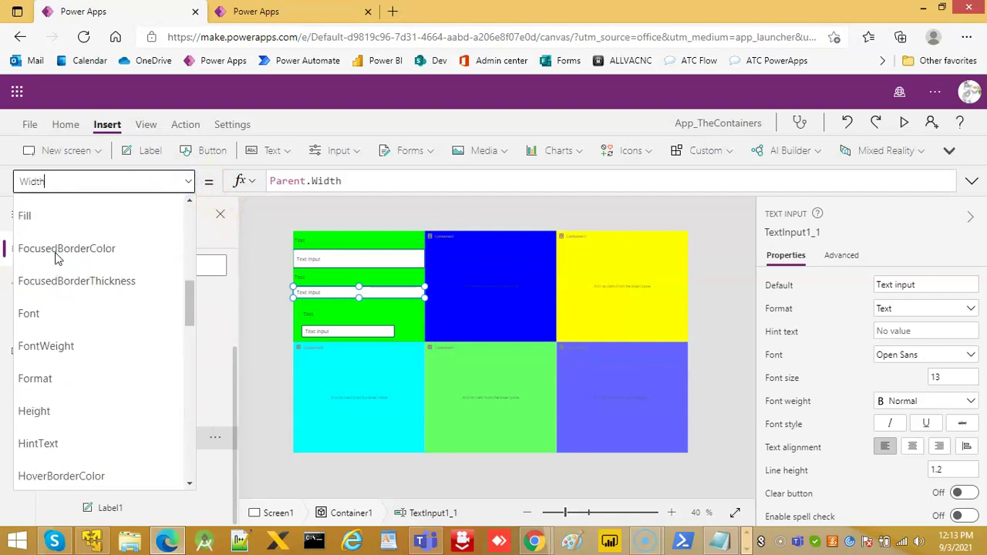
{"action": "left_click", "coordinate": [68, 409]}
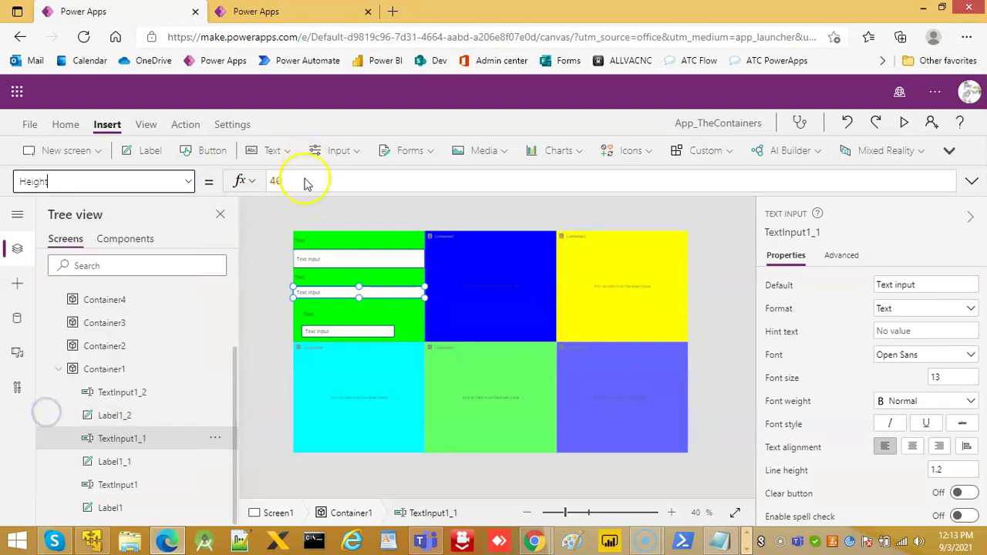
{"action": "left_click", "coordinate": [244, 183]}
{"action": "type", "text": "Parent.Height/3"}
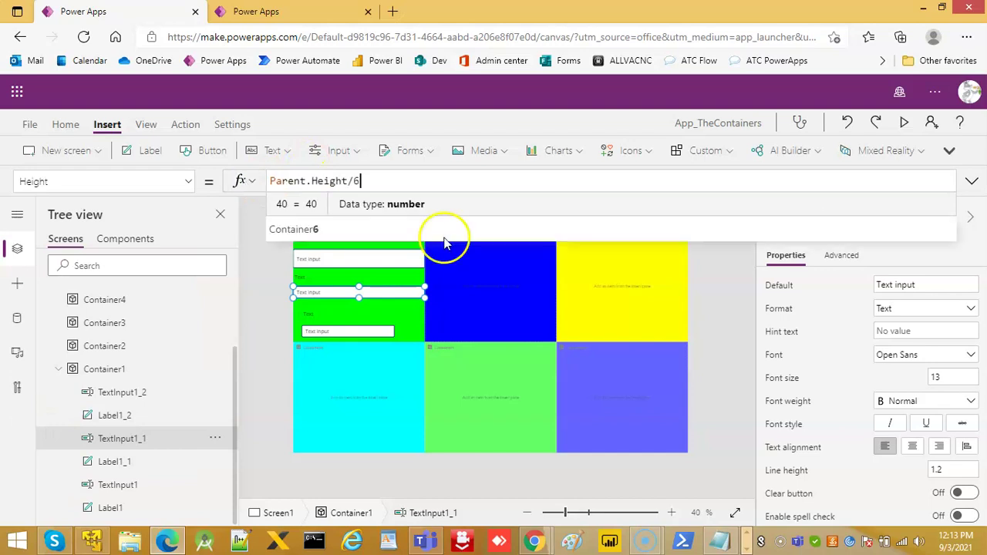
{"action": "left_click", "coordinate": [455, 282]}
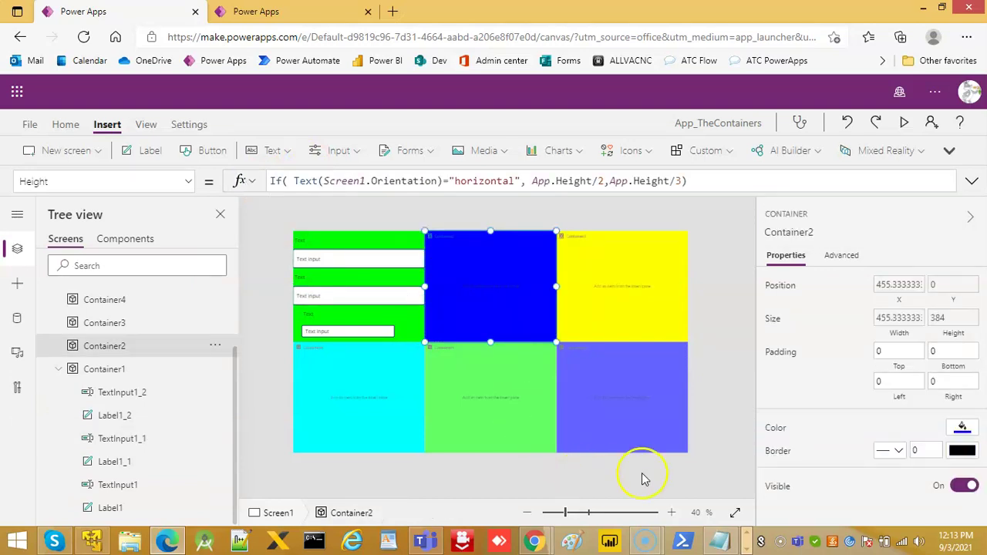
Step: Check the Label3 values in the Notepad notes and set Label1_2's X position to 0 in Power Apps
{"action": "left_click", "coordinate": [714, 545]}
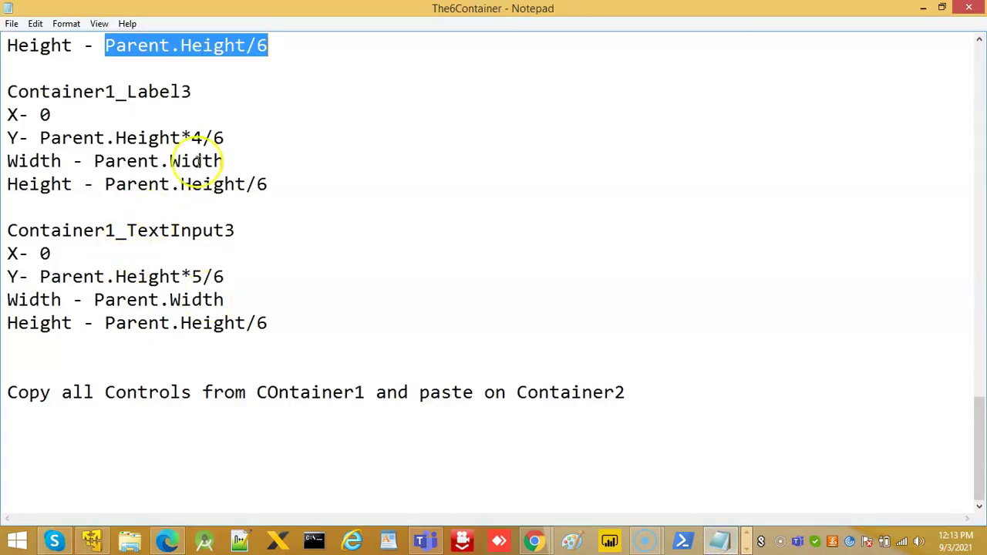
{"action": "left_click", "coordinate": [137, 95]}
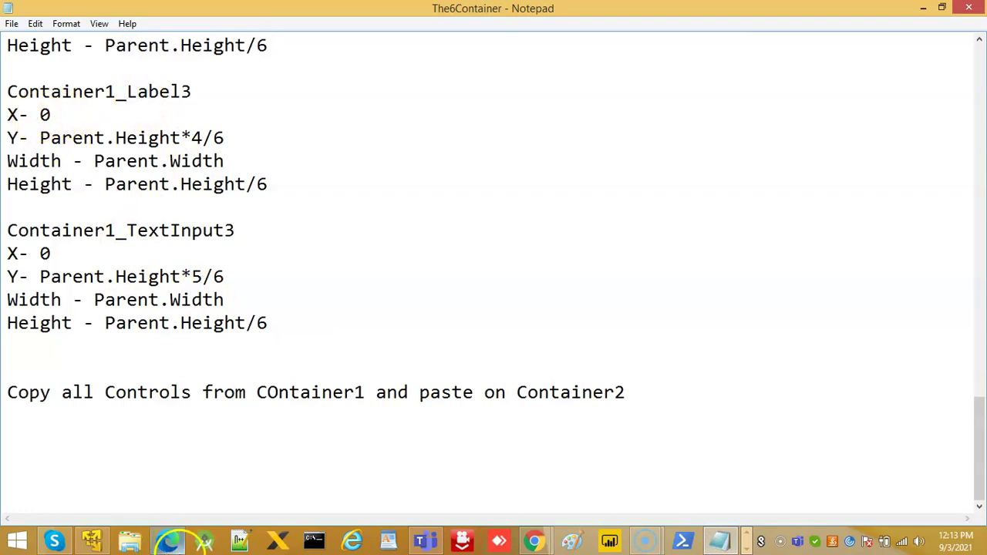
{"action": "left_click", "coordinate": [170, 542]}
{"action": "left_click", "coordinate": [330, 314]}
{"action": "left_click", "coordinate": [193, 181]}
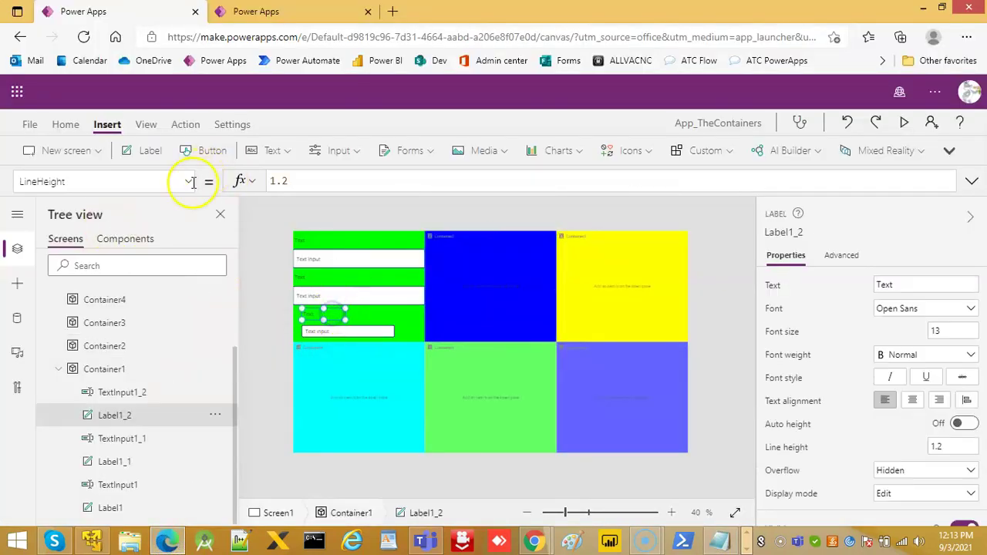
{"action": "scroll", "coordinate": [92, 428], "scroll_direction": "down", "scroll_amount": 5}
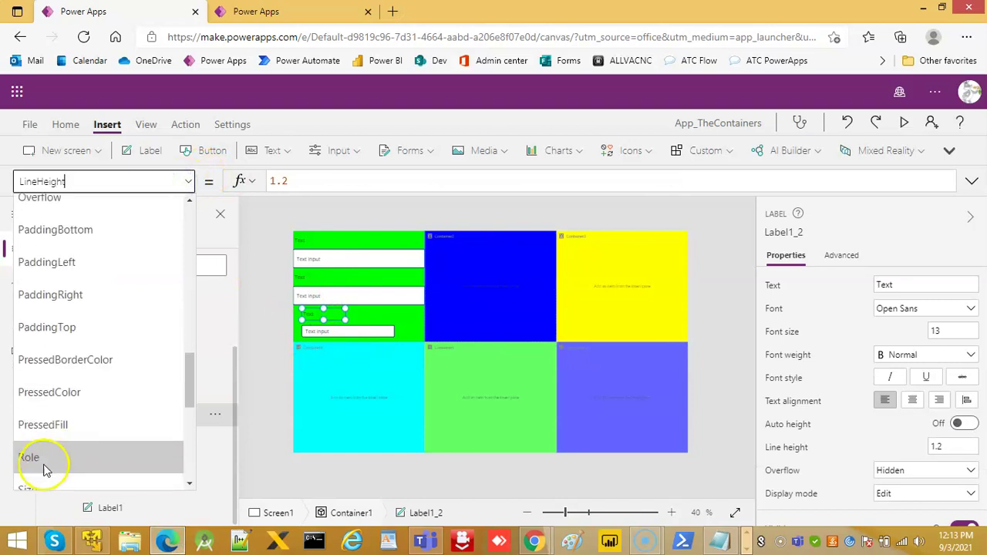
{"action": "scroll", "coordinate": [62, 479], "scroll_direction": "down", "scroll_amount": 2}
{"action": "left_click", "coordinate": [44, 444]}
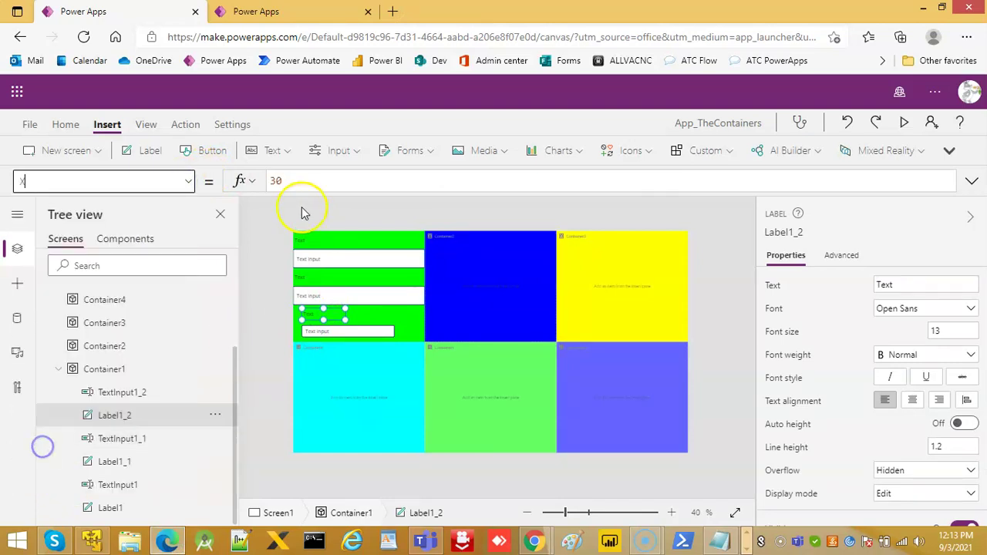
Step: Copy the Label3 Y formula from the Notepad notes and set Label1_2's Y property to Parent.Height*4/6 in Power Apps
{"action": "left_click", "coordinate": [722, 540]}
{"action": "left_click_drag", "start_coordinate": [40, 137], "coordinate": [265, 127]}
{"action": "key", "text": "ctrl+c"}
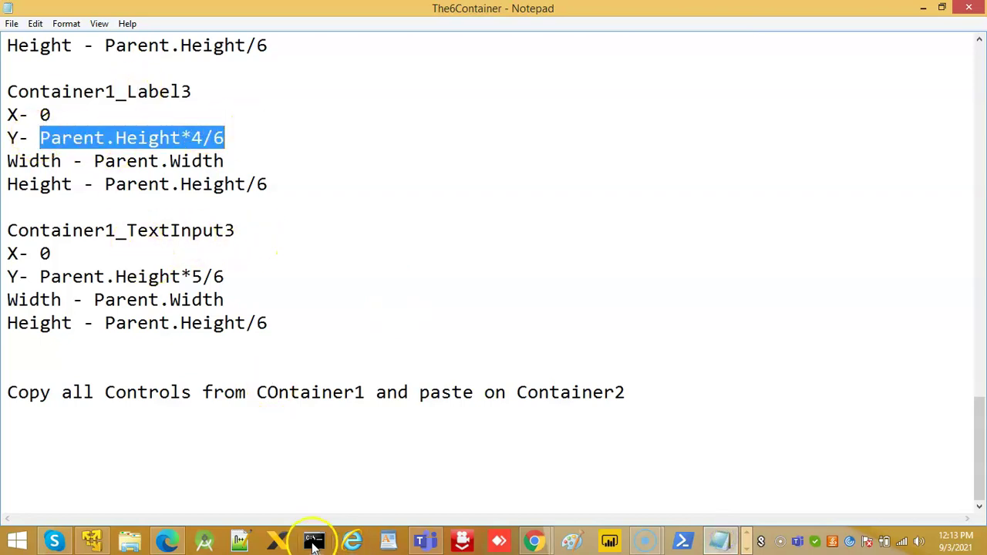
{"action": "left_click", "coordinate": [170, 539]}
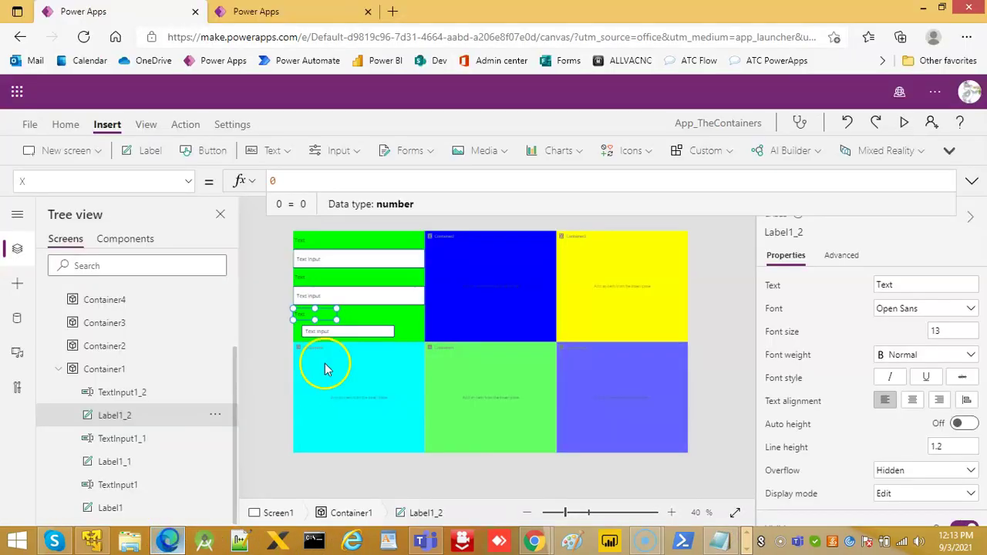
{"action": "left_click", "coordinate": [189, 183]}
{"action": "left_click", "coordinate": [48, 469]}
{"action": "left_click", "coordinate": [325, 185]}
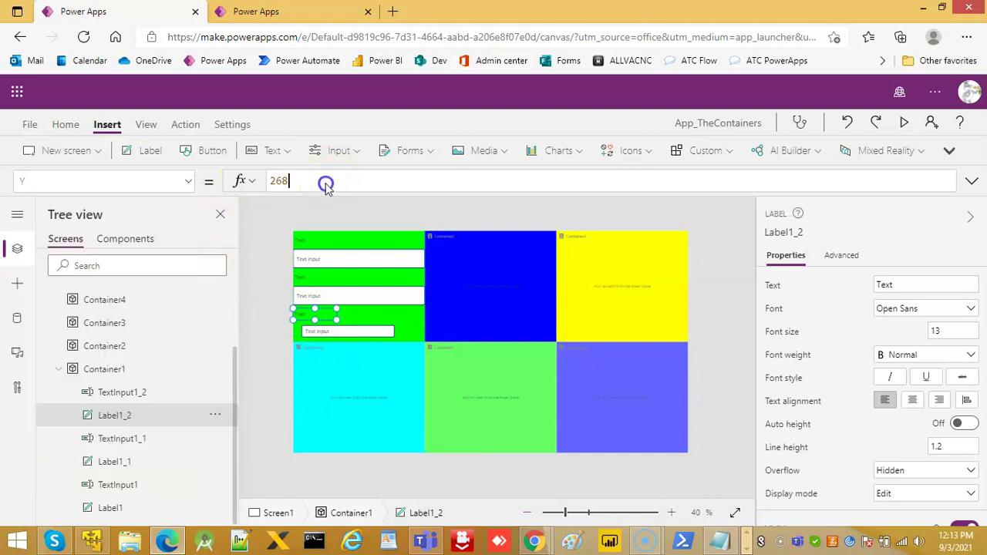
{"action": "key", "text": "ctrl+a"}
{"action": "key", "text": "ctrl+v"}
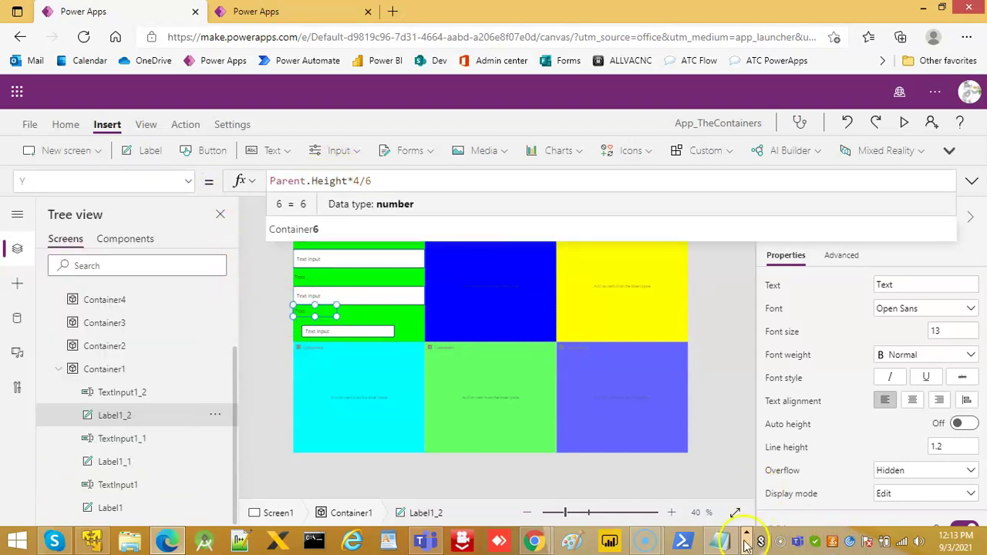
Step: Copy the Label3 width formula from the Notepad notes and set Label1_2's Width property to Parent.Width in Power Apps
{"action": "left_click", "coordinate": [719, 540]}
{"action": "left_click_drag", "start_coordinate": [93, 161], "coordinate": [334, 159]}
{"action": "key", "text": "ctrl+c"}
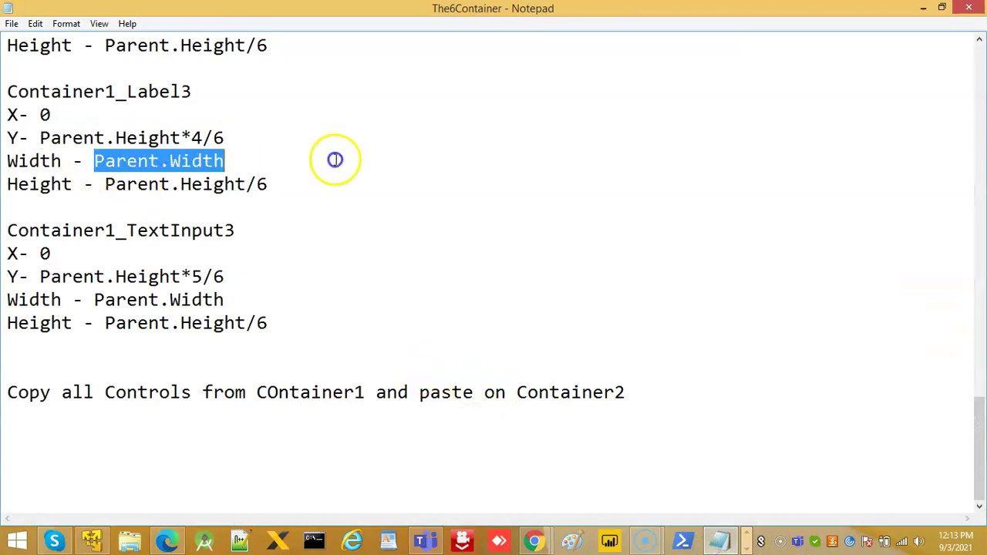
{"action": "left_click", "coordinate": [171, 541]}
{"action": "left_click", "coordinate": [188, 181]}
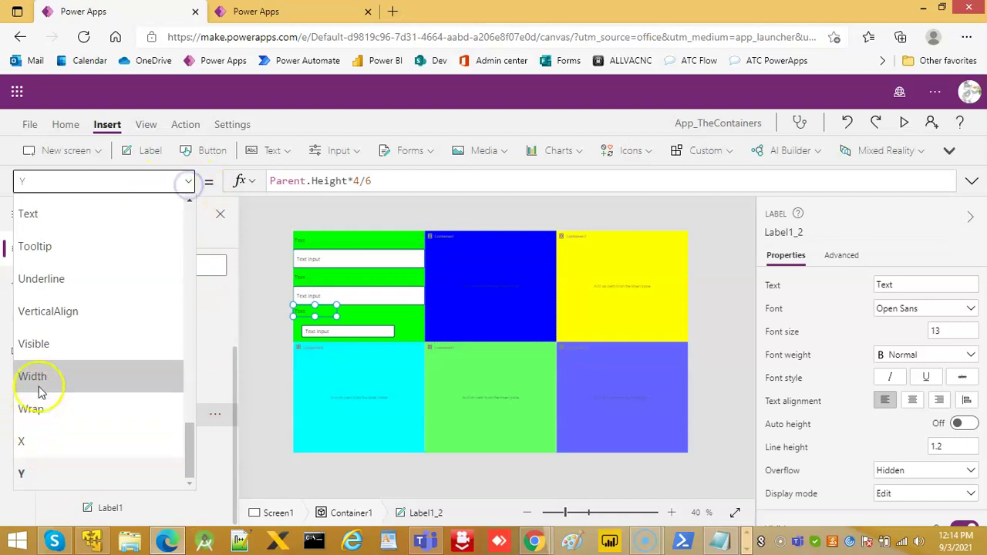
{"action": "left_click", "coordinate": [54, 376]}
{"action": "left_click", "coordinate": [311, 182]}
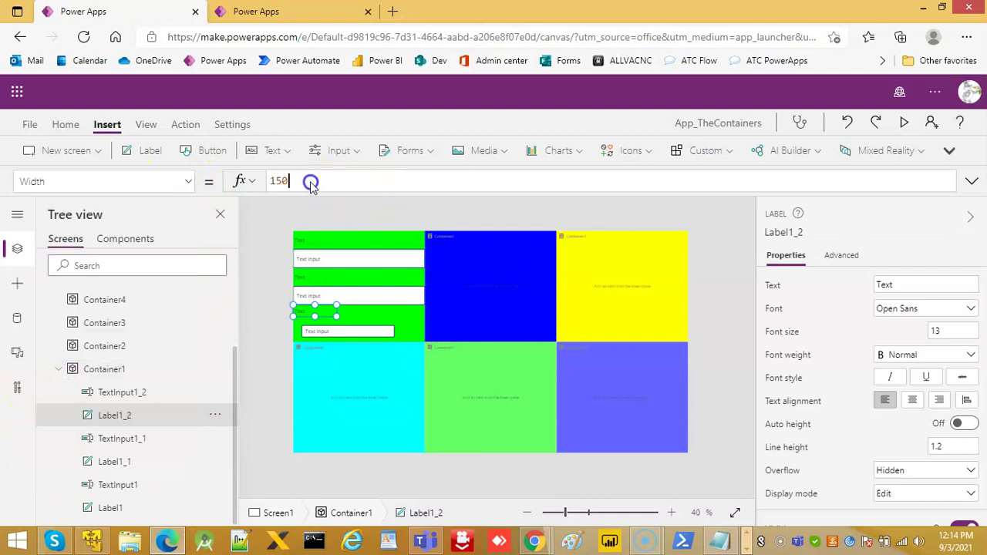
{"action": "key", "text": "ctrl+a"}
{"action": "key", "text": "ctrl+v"}
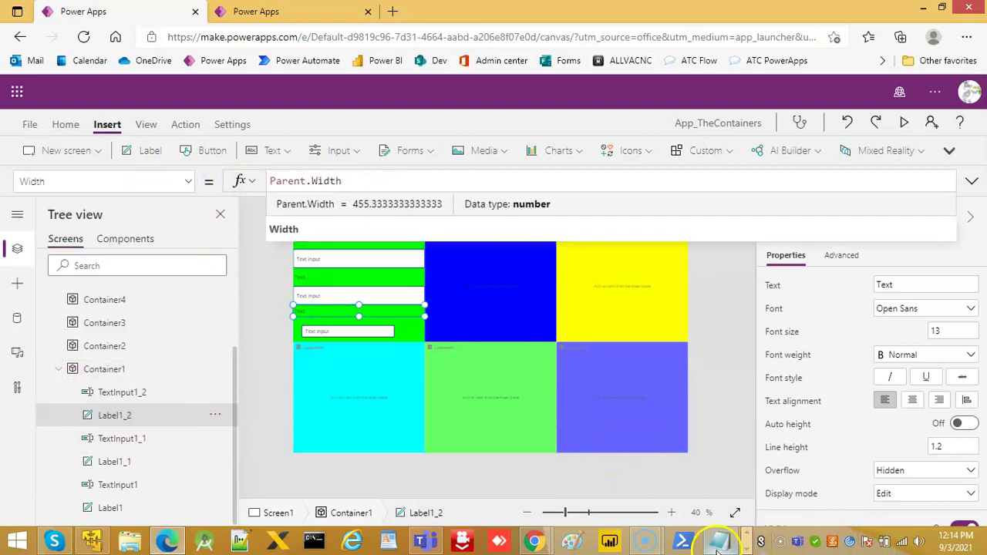
Step: Copy the Label3 height formula from the Notepad notes and set Label1_2's Height property to Parent.Height/6 in Power Apps
{"action": "left_click", "coordinate": [718, 542]}
{"action": "left_click_drag", "start_coordinate": [103, 183], "coordinate": [330, 182]}
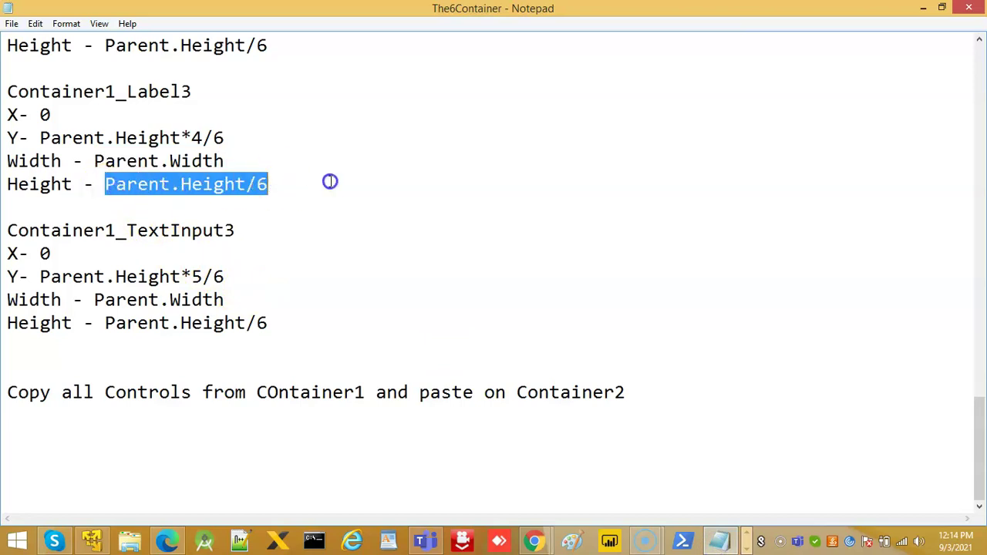
{"action": "left_click", "coordinate": [168, 541]}
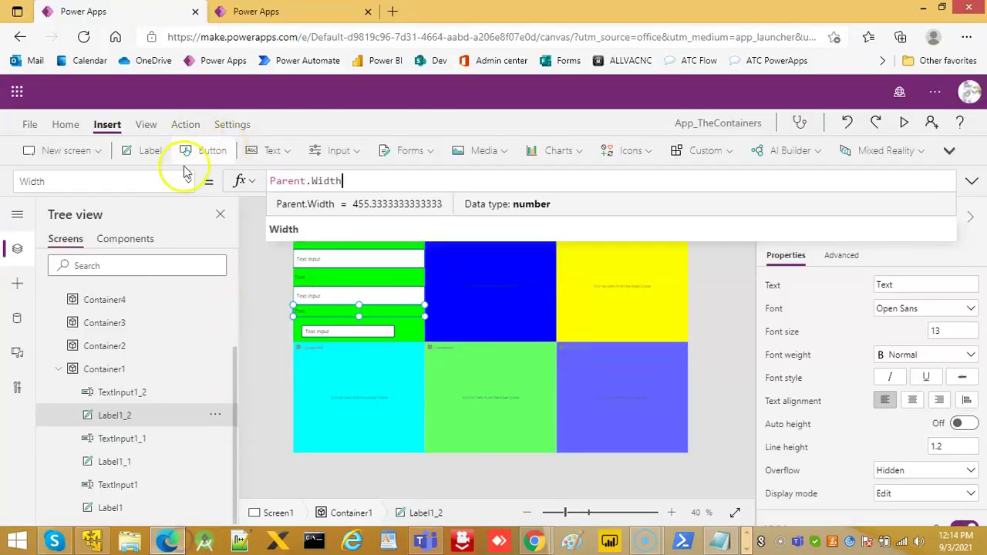
{"action": "left_click", "coordinate": [188, 181]}
{"action": "scroll", "coordinate": [66, 290], "scroll_direction": "up", "scroll_amount": 10}
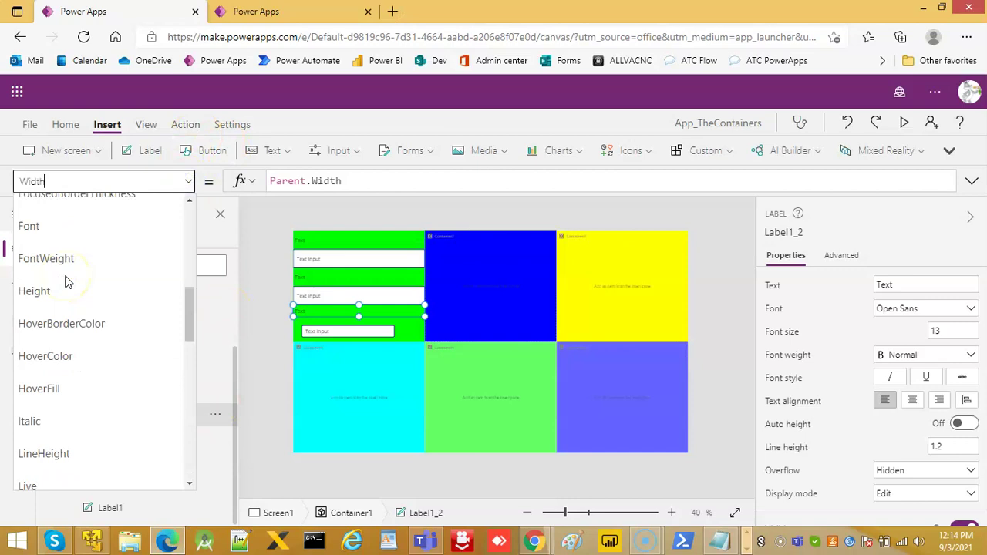
{"action": "scroll", "coordinate": [70, 378], "scroll_direction": "down", "scroll_amount": 1}
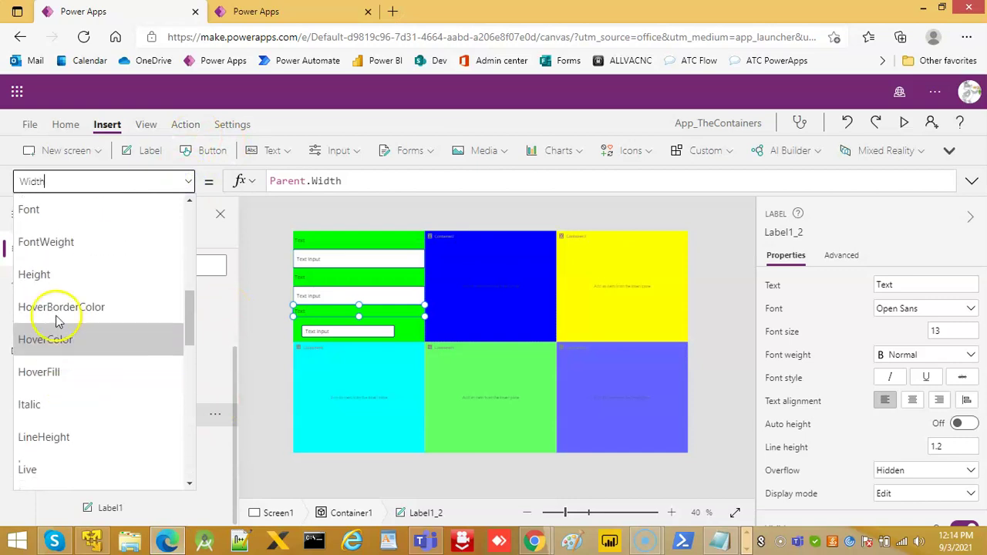
{"action": "left_click", "coordinate": [60, 278]}
{"action": "left_click", "coordinate": [209, 180]}
{"action": "type", "text": "Parent.Height/6"}
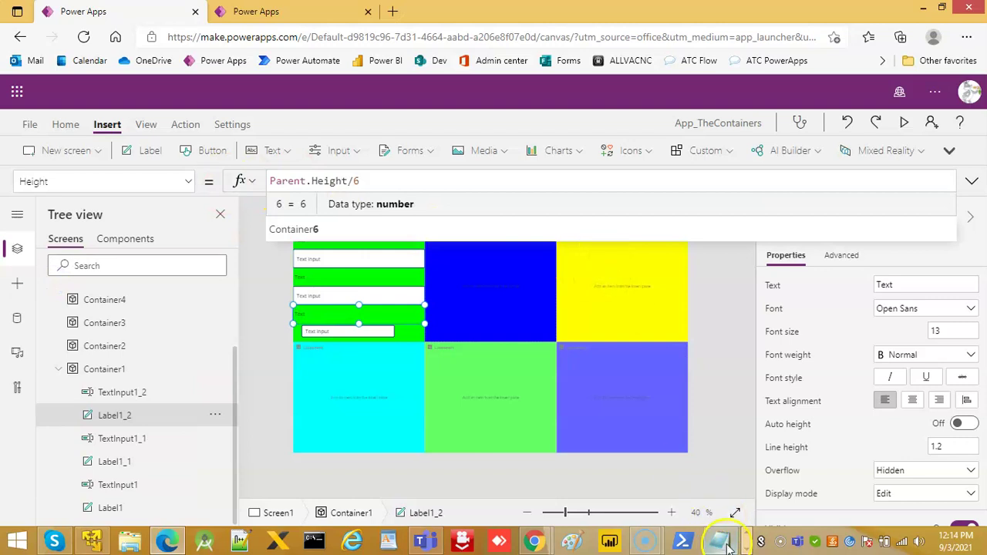
Step: Check the TextInput3 values in the Notepad notes and set TextInput1_2's X position to 0 in Power Apps
{"action": "left_click", "coordinate": [720, 542]}
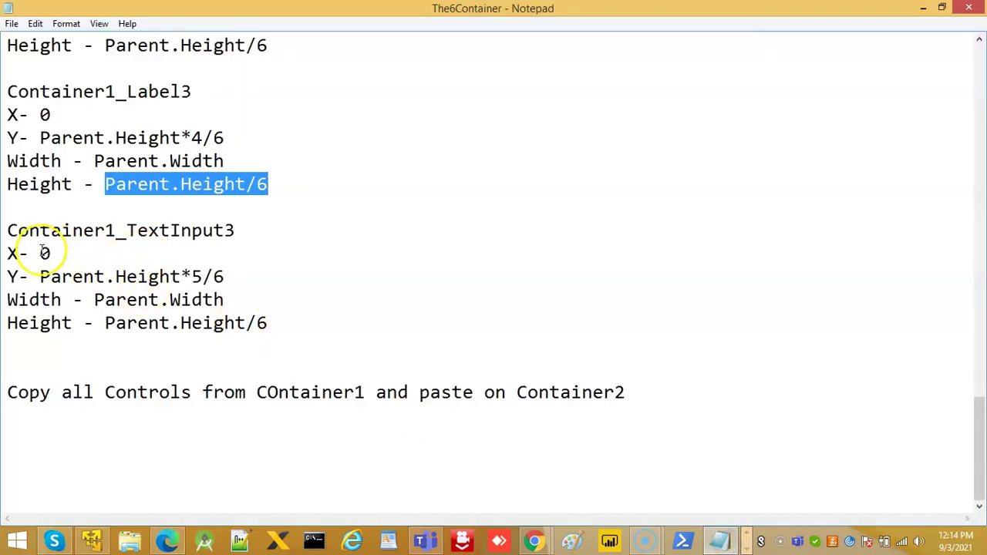
{"action": "left_click", "coordinate": [169, 542]}
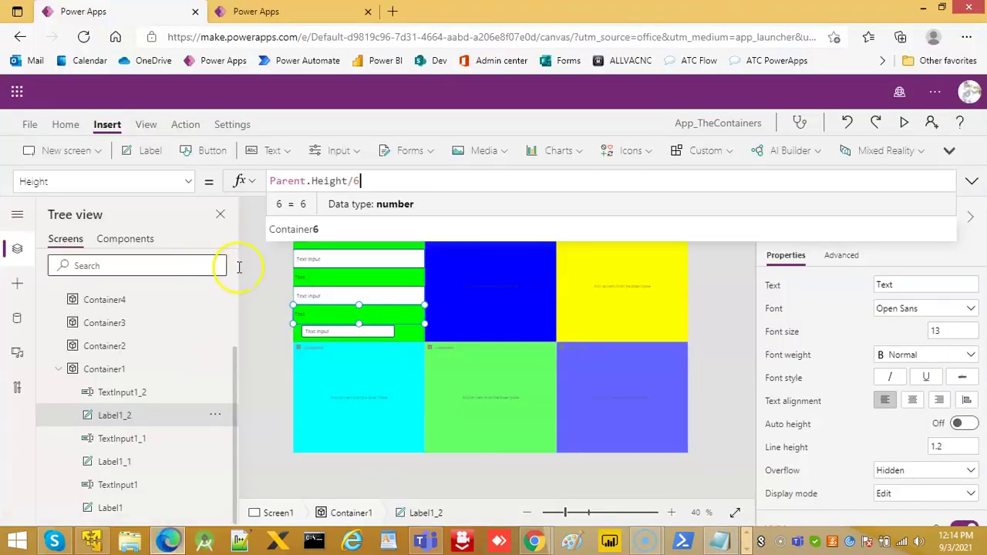
{"action": "left_click", "coordinate": [324, 341]}
{"action": "left_click", "coordinate": [187, 182]}
{"action": "scroll", "coordinate": [77, 447], "scroll_direction": "down", "scroll_amount": 5}
{"action": "scroll", "coordinate": [46, 467], "scroll_direction": "down", "scroll_amount": 3}
{"action": "left_click", "coordinate": [44, 441]}
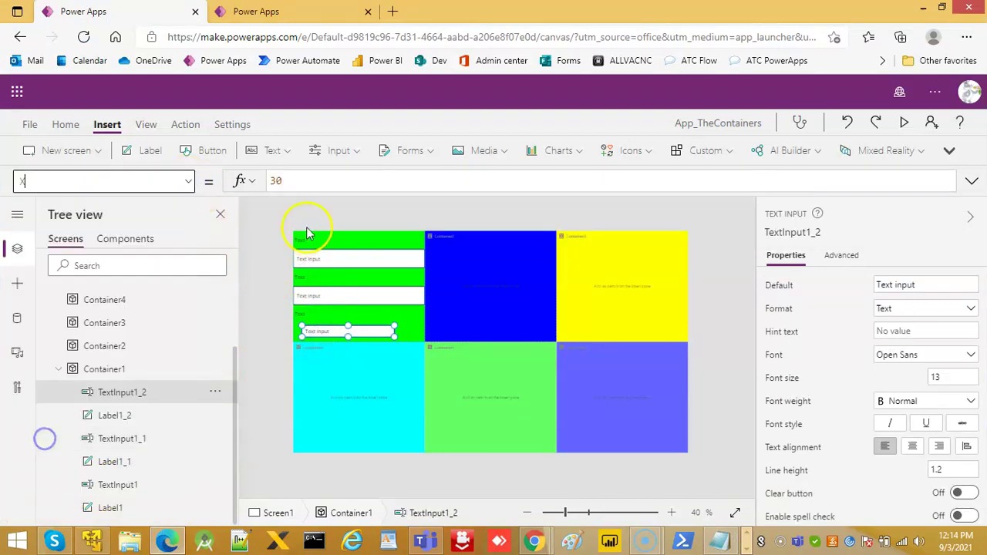
{"action": "left_click_drag", "start_coordinate": [291, 185], "coordinate": [242, 180]}
{"action": "type", "text": "0"}
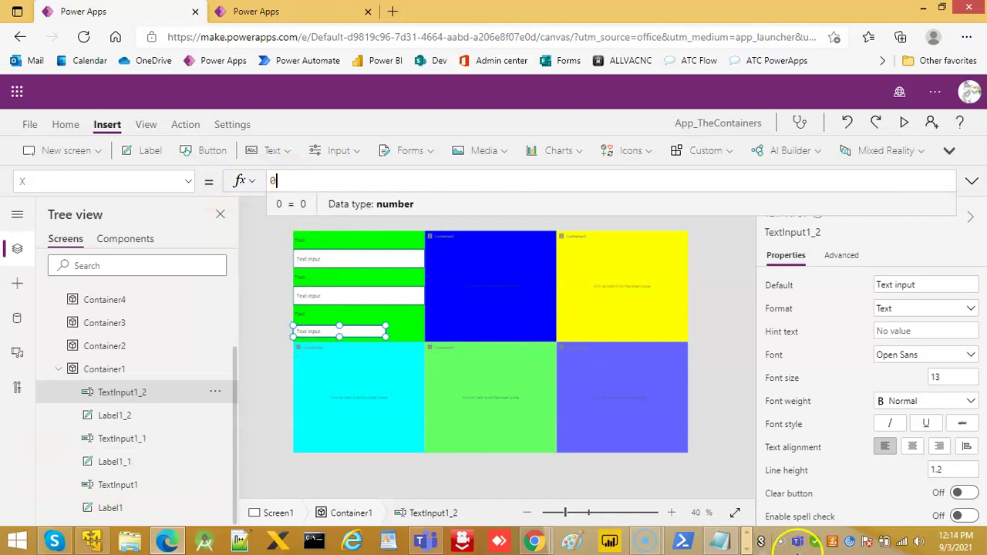
Step: Copy the TextInput3 Y formula from the Notepad notes and set TextInput1_2's Y property to Parent.Height*5/6 in Power Apps
{"action": "left_click", "coordinate": [719, 540]}
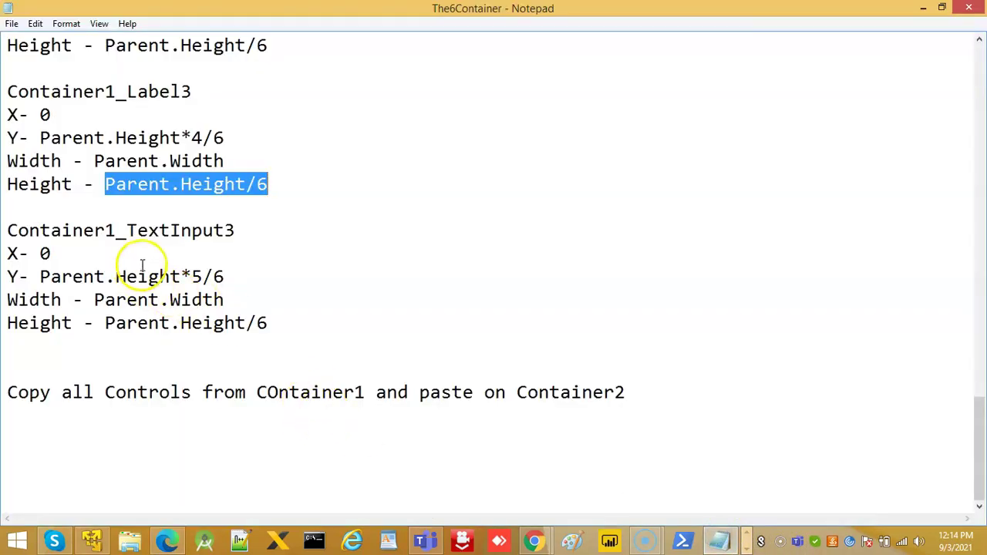
{"action": "left_click_drag", "start_coordinate": [42, 277], "coordinate": [259, 273]}
{"action": "key", "text": "ctrl+c"}
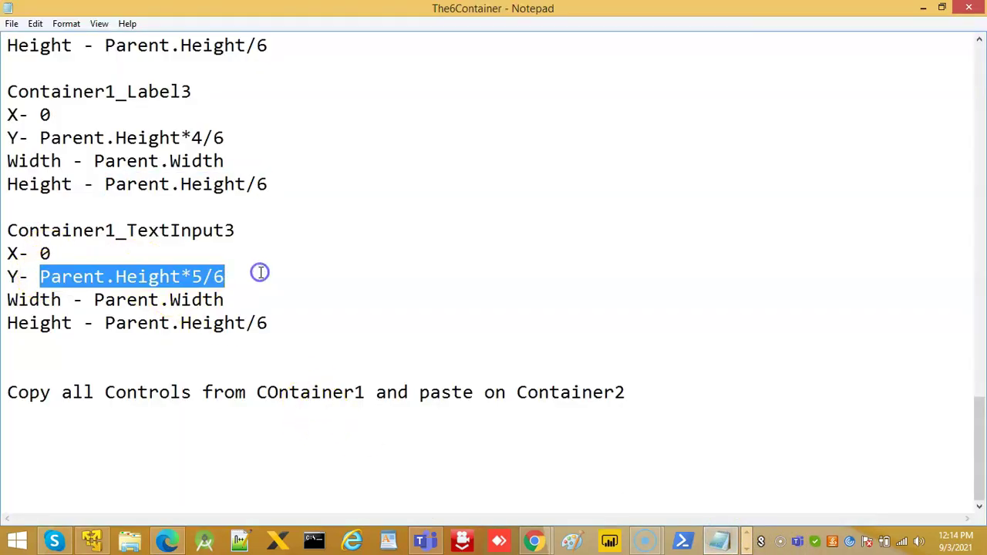
{"action": "left_click", "coordinate": [168, 542]}
{"action": "left_click", "coordinate": [190, 185]}
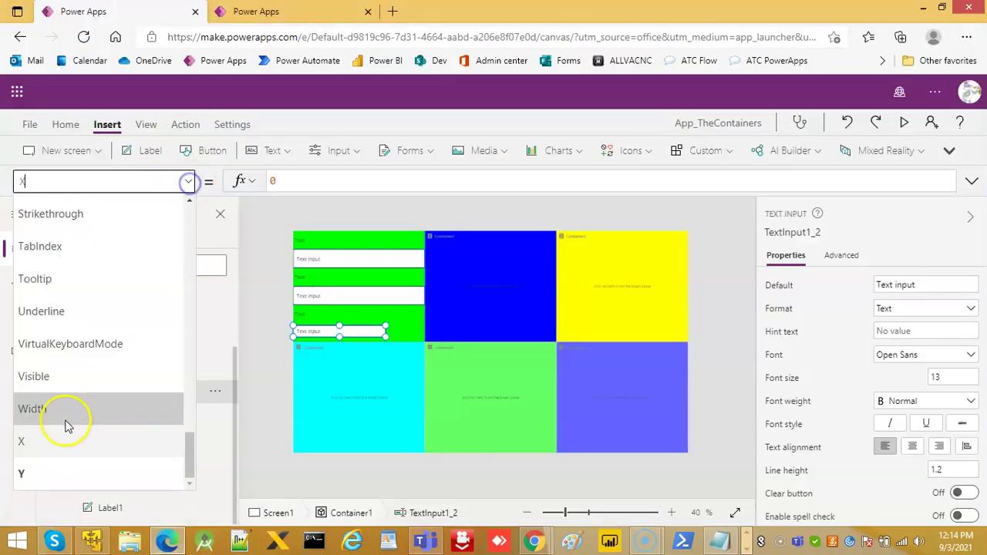
{"action": "left_click", "coordinate": [36, 470]}
{"action": "left_click", "coordinate": [304, 180]}
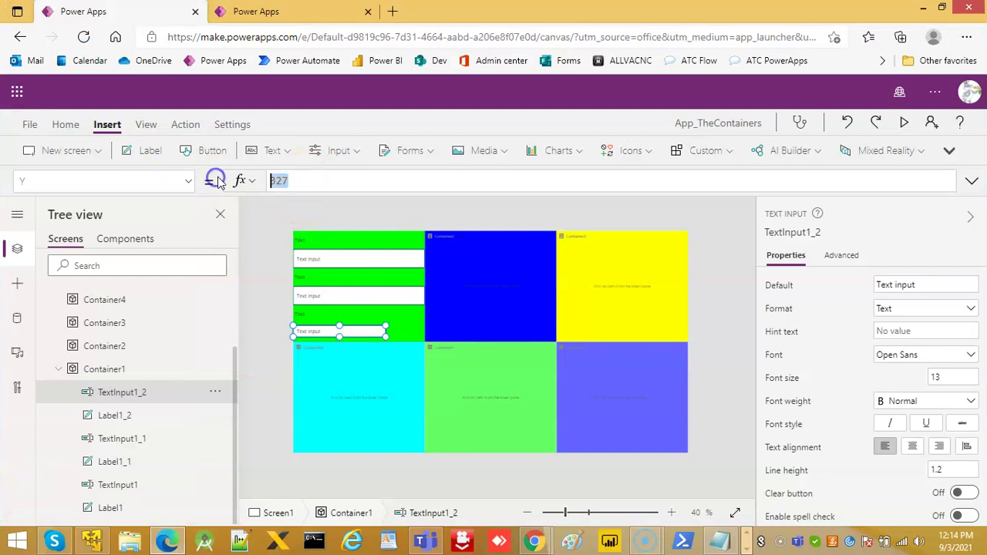
{"action": "key", "text": "ctrl+a"}
{"action": "key", "text": "ctrl+v"}
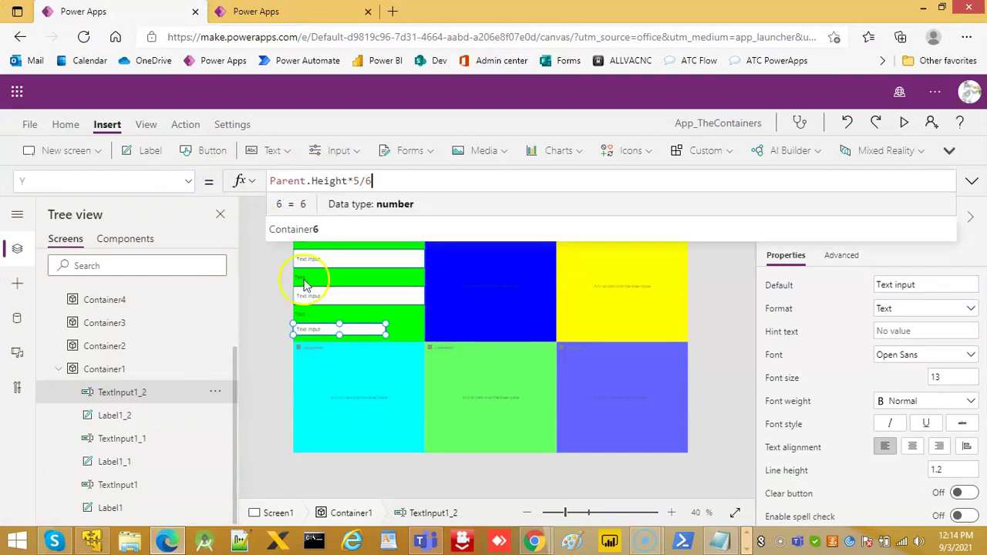
Step: Copy the TextInput3 width formula from the Notepad notes and set TextInput1_2's Width property to Parent.Width in Power Apps
{"action": "left_click", "coordinate": [717, 541]}
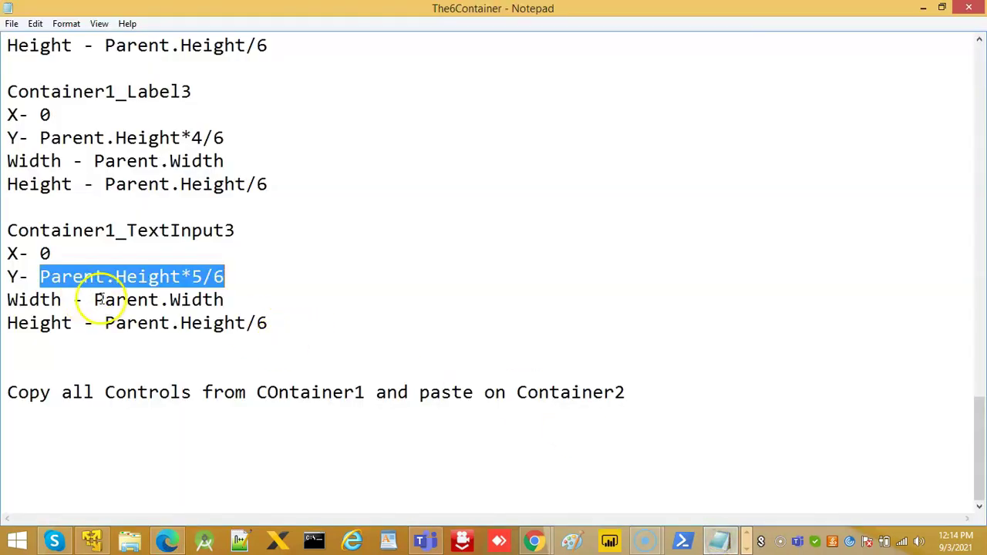
{"action": "left_click_drag", "start_coordinate": [94, 299], "coordinate": [240, 301]}
{"action": "key", "text": "ctrl+c"}
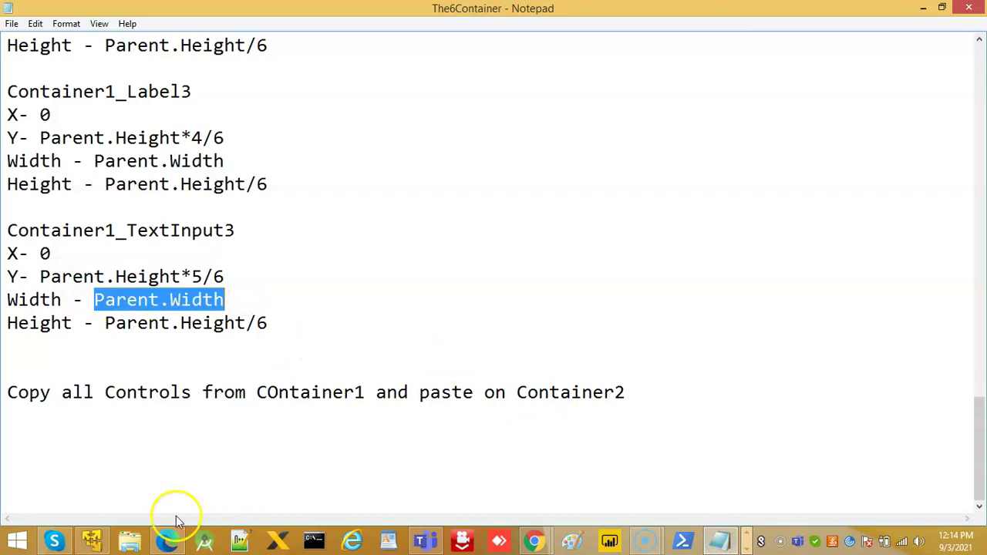
{"action": "left_click", "coordinate": [168, 543]}
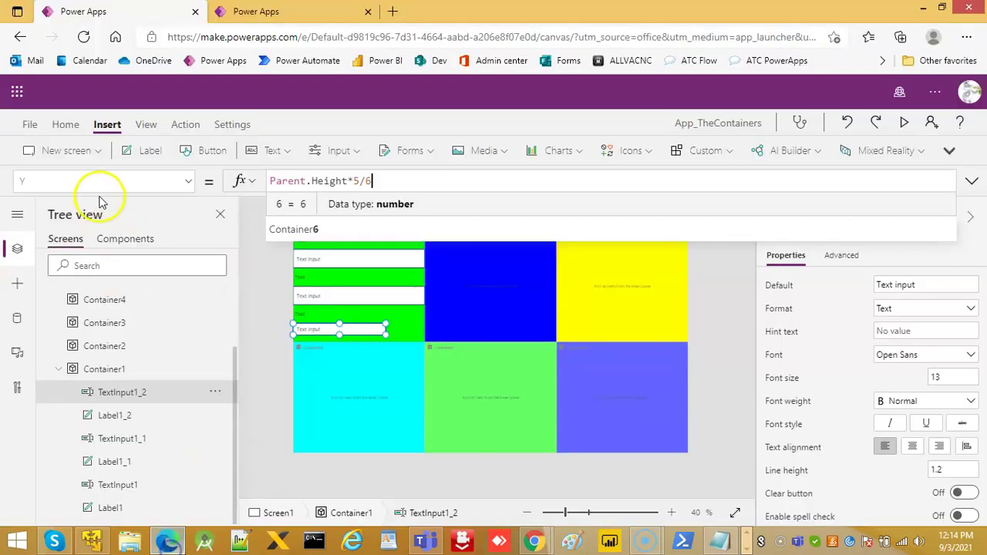
{"action": "left_click", "coordinate": [189, 182]}
{"action": "left_click", "coordinate": [42, 405]}
{"action": "left_click", "coordinate": [309, 182]}
{"action": "key", "text": "ctrl+a"}
{"action": "key", "text": "ctrl+v"}
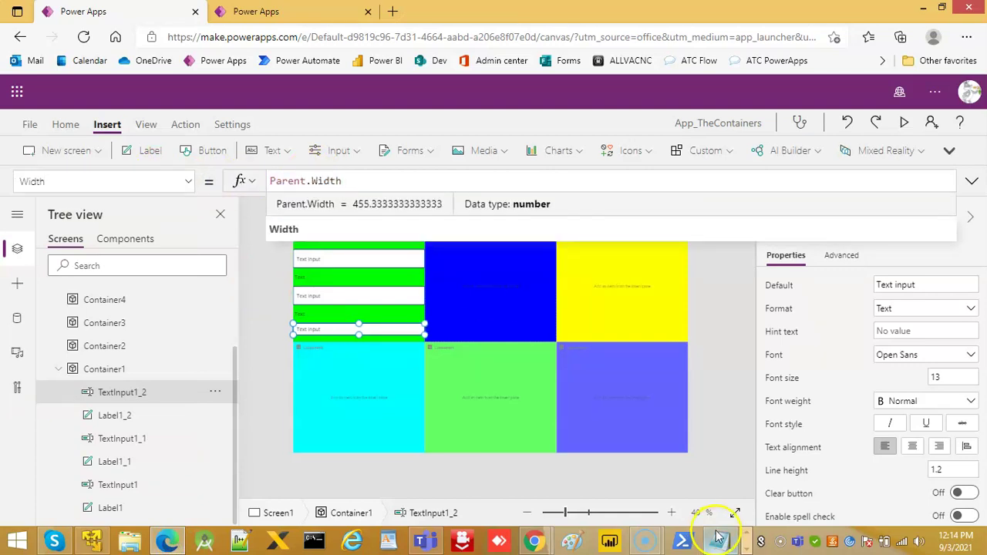
Step: Copy the TextInput3 height formula from the Notepad notes and set TextInput1_2's Height property to Parent.Height/6 in Power Apps
{"action": "left_click", "coordinate": [717, 539]}
{"action": "left_click_drag", "start_coordinate": [103, 324], "coordinate": [299, 321]}
{"action": "key", "text": "ctrl+c"}
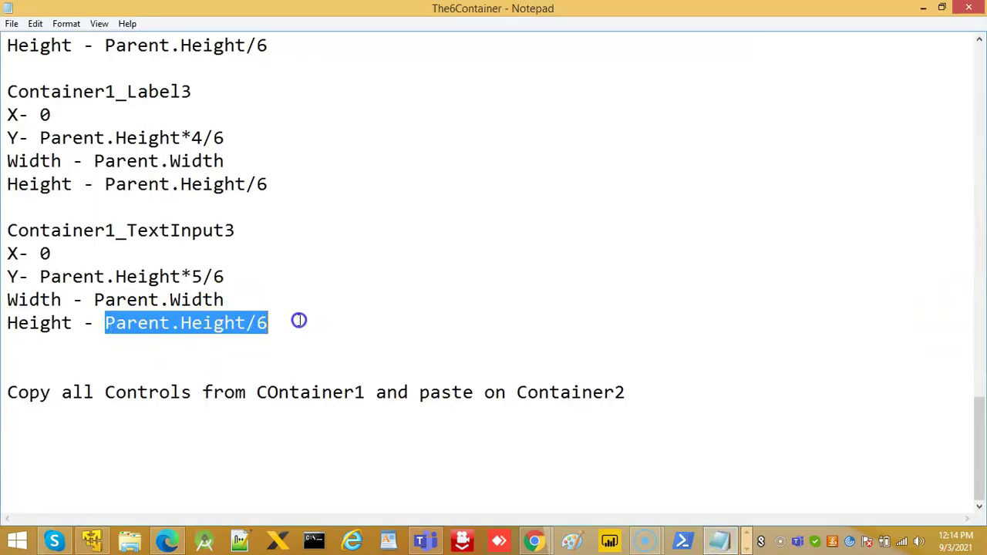
{"action": "left_click", "coordinate": [168, 541]}
{"action": "left_click", "coordinate": [190, 185]}
{"action": "scroll", "coordinate": [85, 309], "scroll_direction": "up", "scroll_amount": 15}
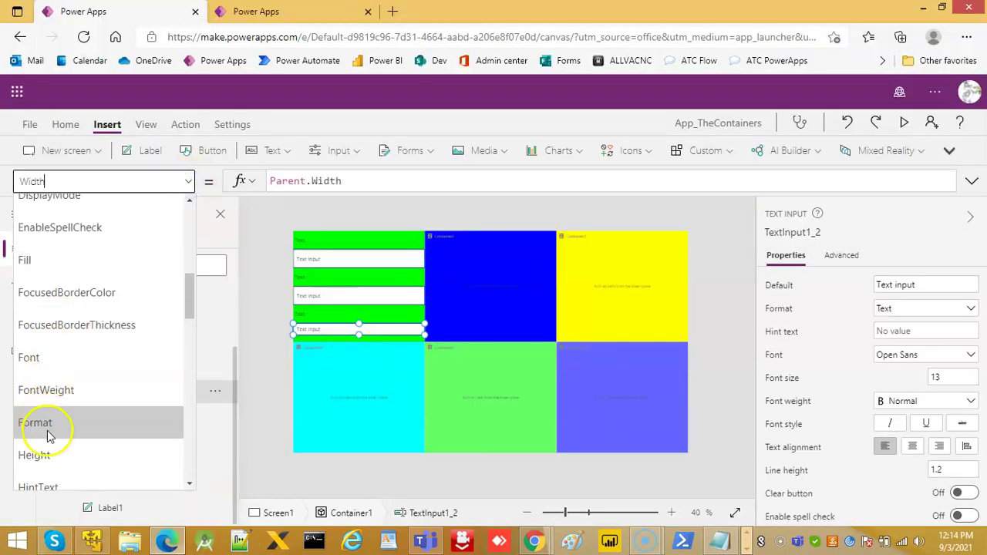
{"action": "left_click", "coordinate": [46, 455]}
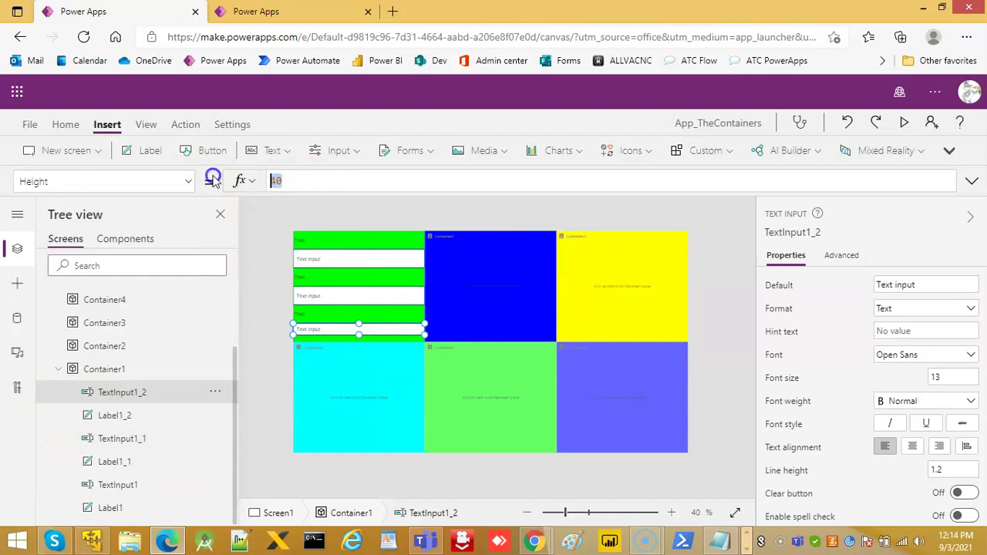
{"action": "key", "text": "ctrl+a"}
{"action": "key", "text": "ctrl+v"}
{"action": "left_click", "coordinate": [511, 312]}
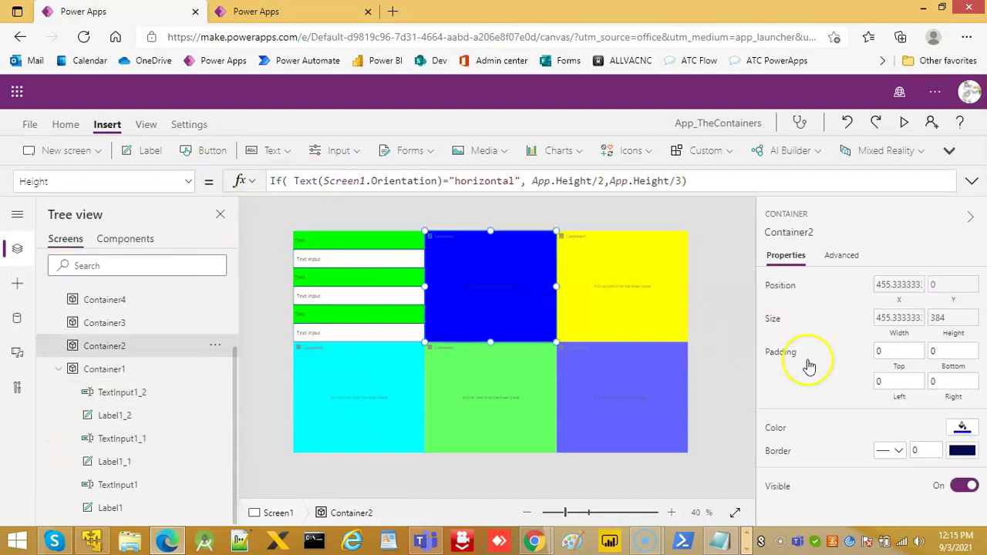
Step: Save and publish App_TheContainers, then return to the app's editing canvas
{"action": "left_click", "coordinate": [33, 127]}
{"action": "left_click", "coordinate": [172, 315]}
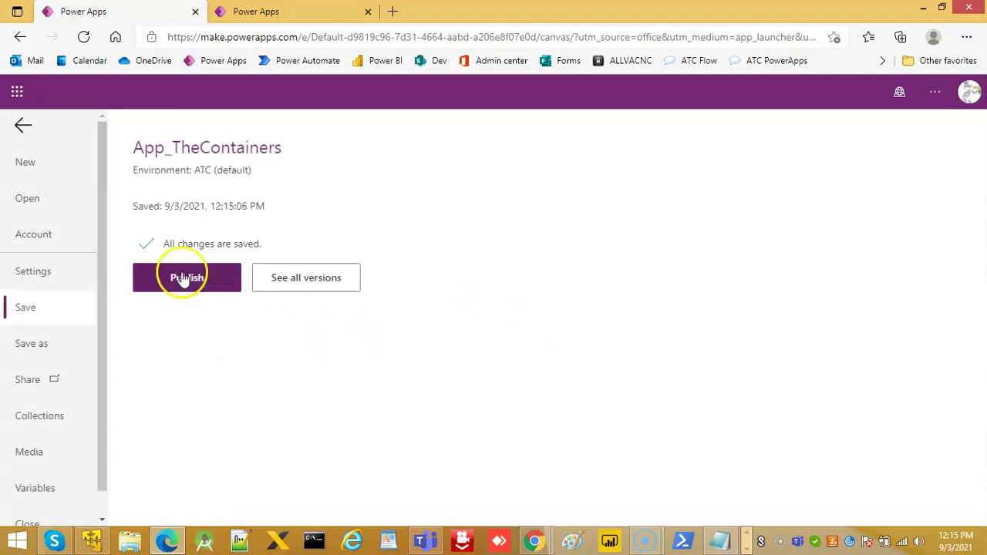
{"action": "left_click", "coordinate": [183, 279]}
{"action": "left_click", "coordinate": [502, 406]}
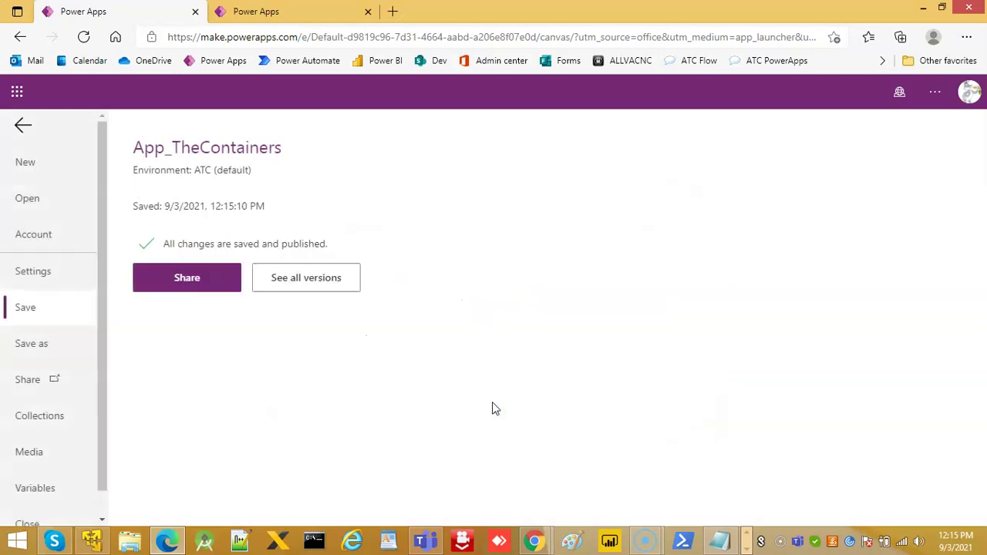
{"action": "left_click", "coordinate": [23, 137]}
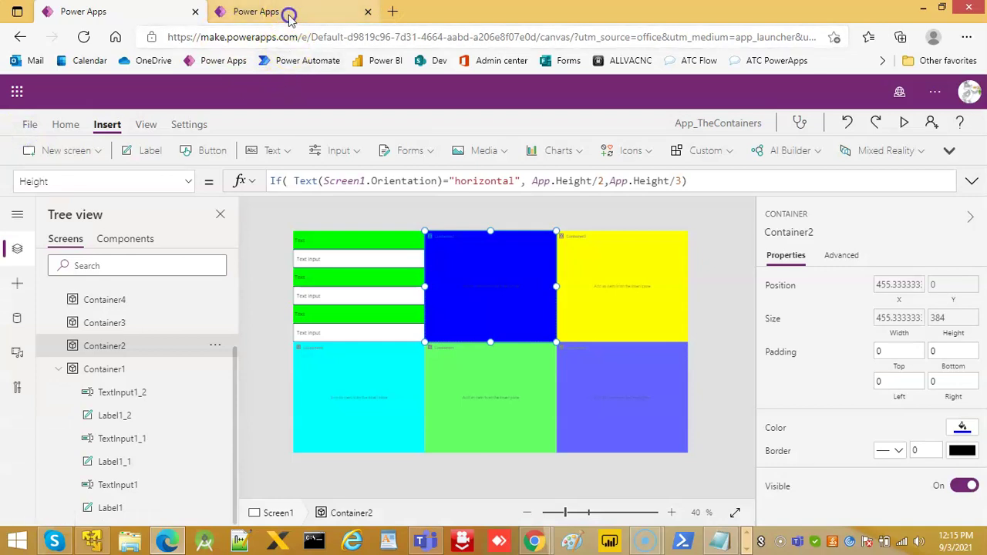
Step: Refresh the Power Apps list of apps and play the published App_TheContainers
{"action": "left_click", "coordinate": [288, 15]}
{"action": "key", "text": "F5"}
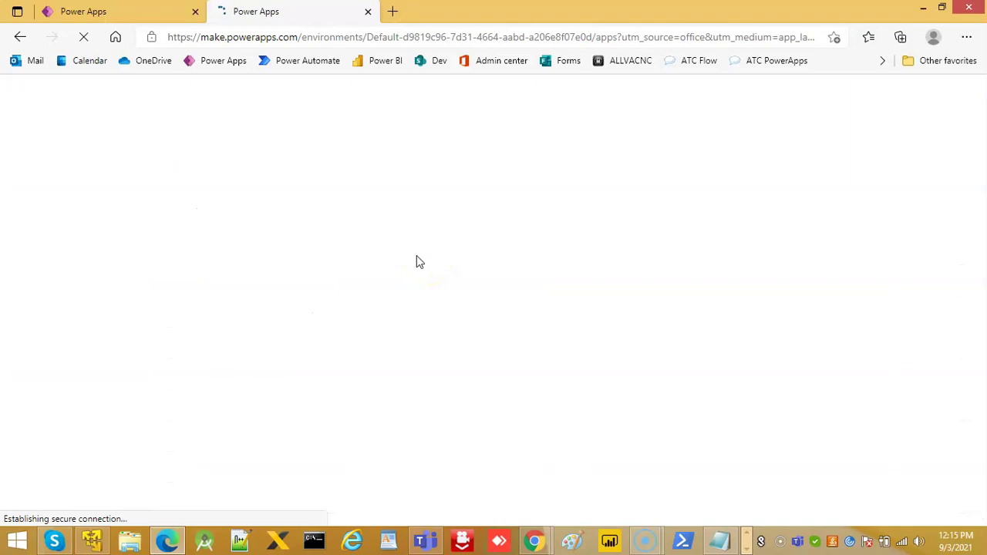
{"action": "left_click", "coordinate": [499, 284]}
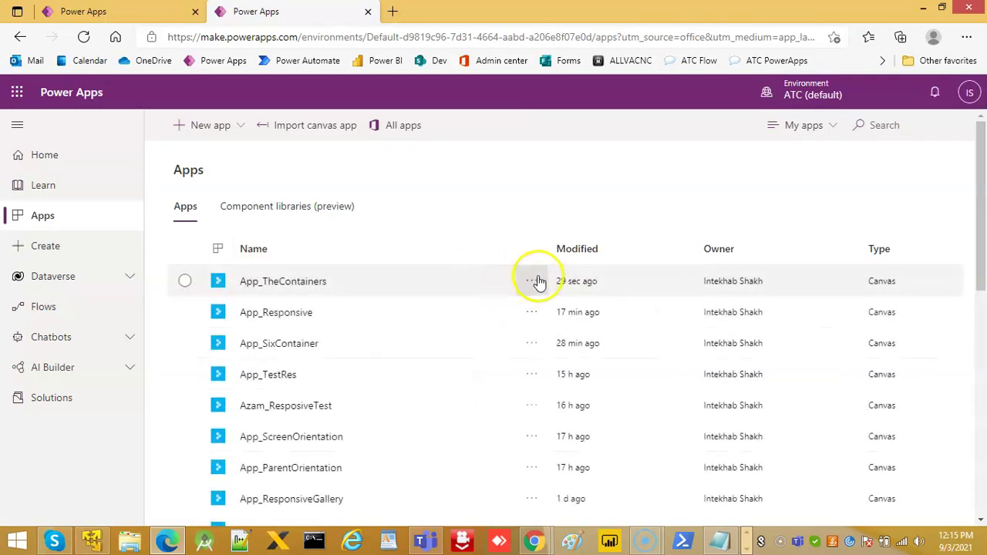
{"action": "left_click", "coordinate": [531, 281]}
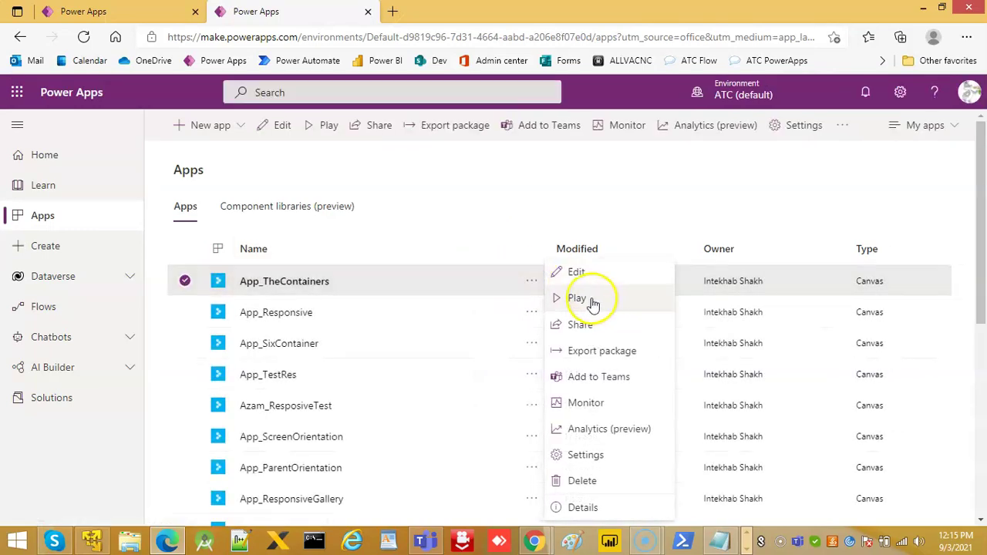
{"action": "left_click", "coordinate": [599, 308]}
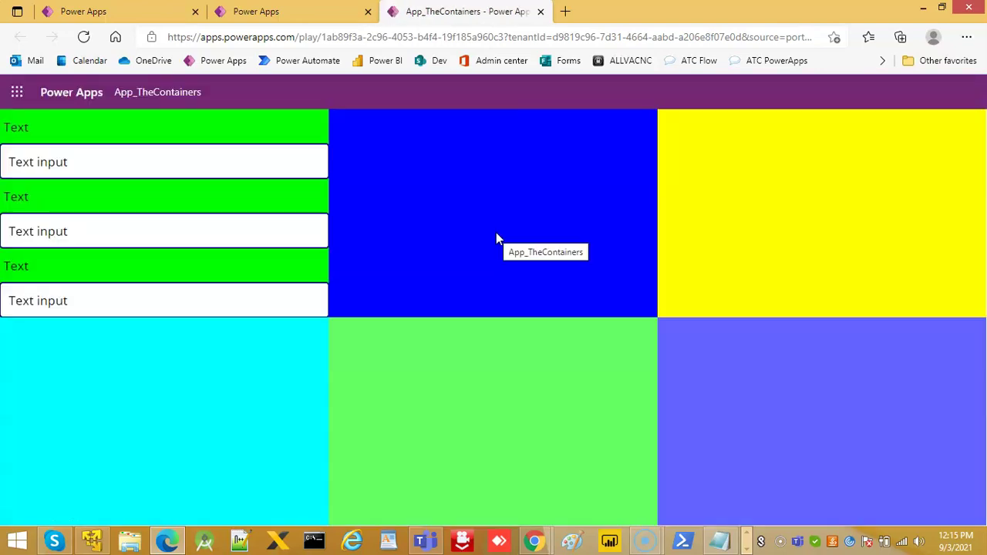
Step: Inspect the running App_TheContainers in the browser's developer tools with iPad Mini emulation and set the preview zoom to 100%
{"action": "left_click", "coordinate": [432, 207]}
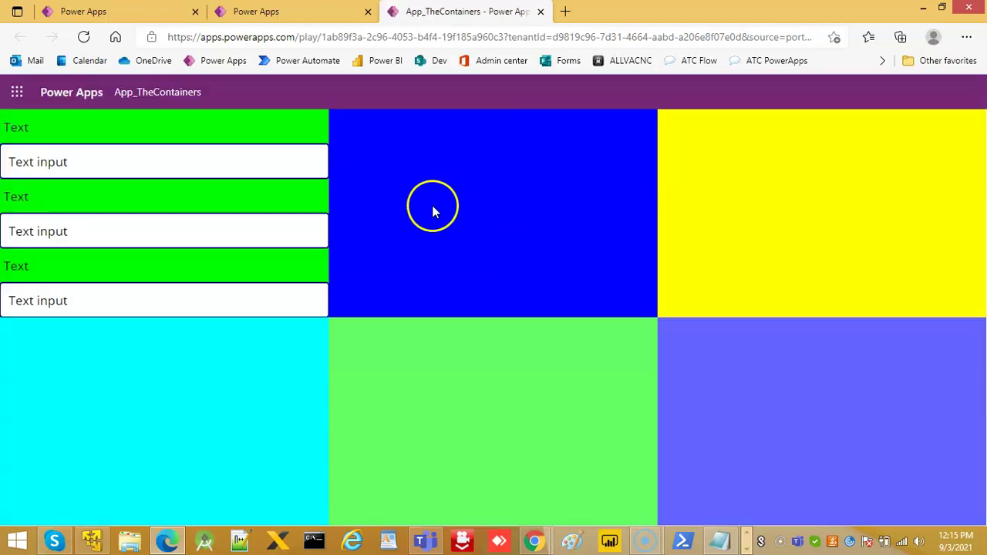
{"action": "right_click", "coordinate": [443, 232]}
{"action": "left_click", "coordinate": [502, 510]}
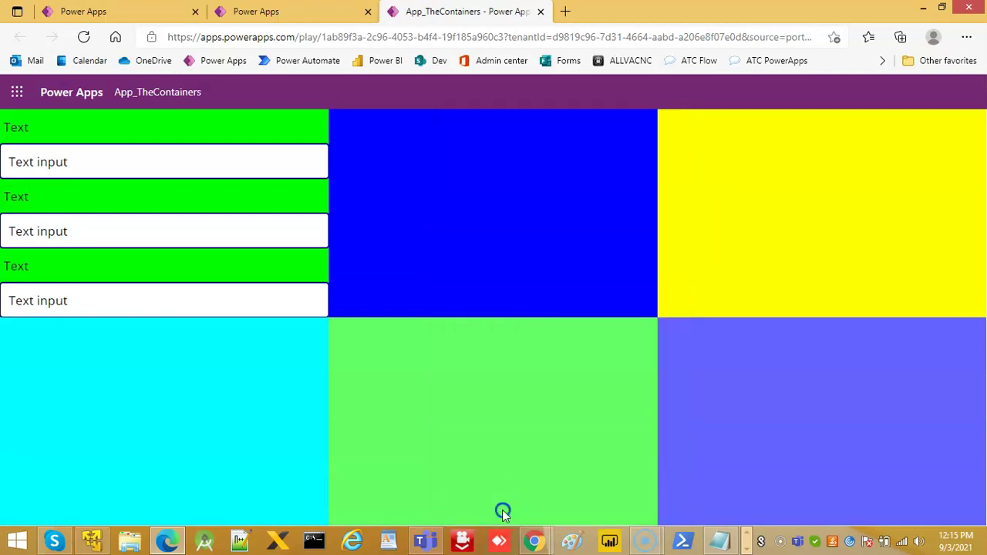
{"action": "left_click", "coordinate": [274, 146]}
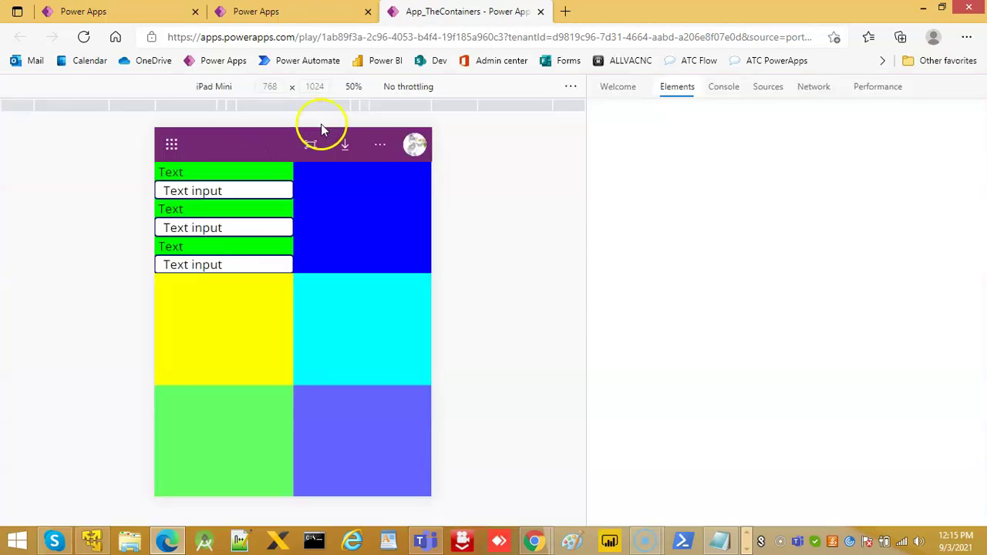
{"action": "left_click", "coordinate": [369, 86]}
{"action": "left_click", "coordinate": [381, 158]}
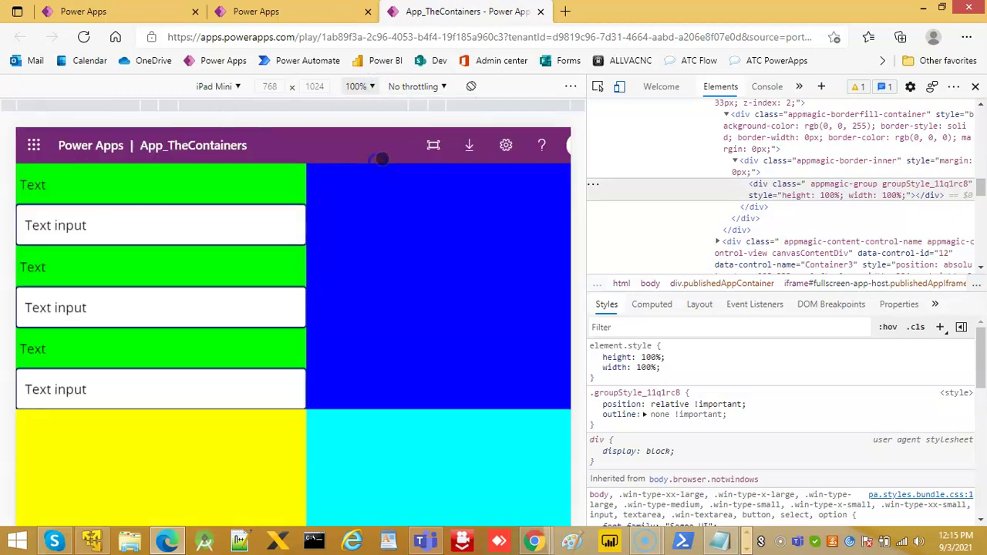
Step: Preview the app with the ResponsiveHorizontal and ResponsiveVertical device presets, then close the running app
{"action": "left_click", "coordinate": [223, 86]}
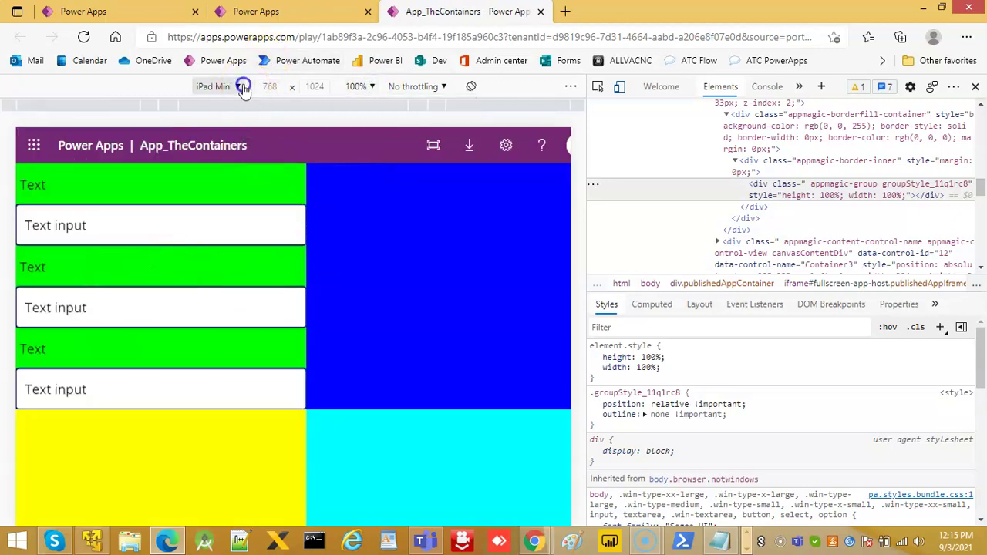
{"action": "left_click", "coordinate": [235, 44]}
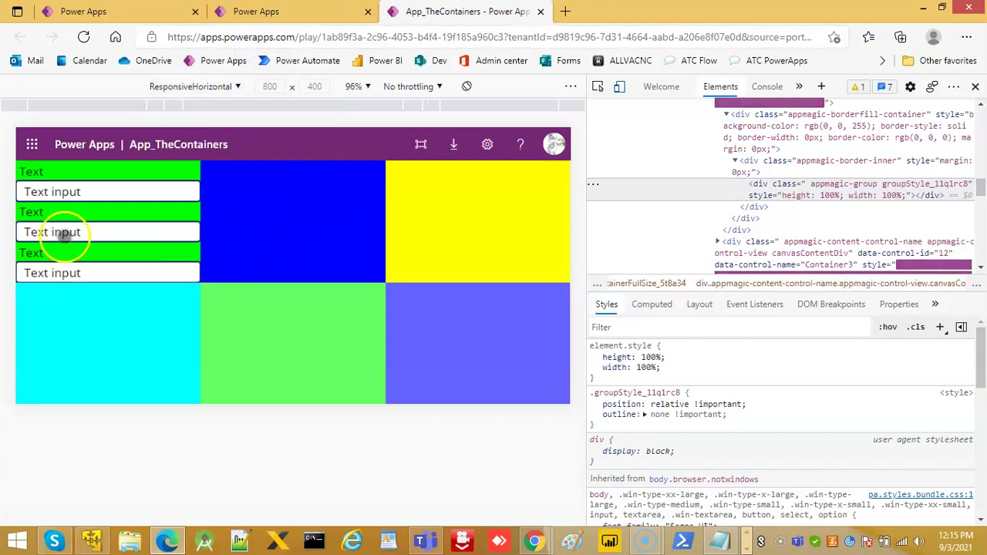
{"action": "left_click", "coordinate": [235, 87]}
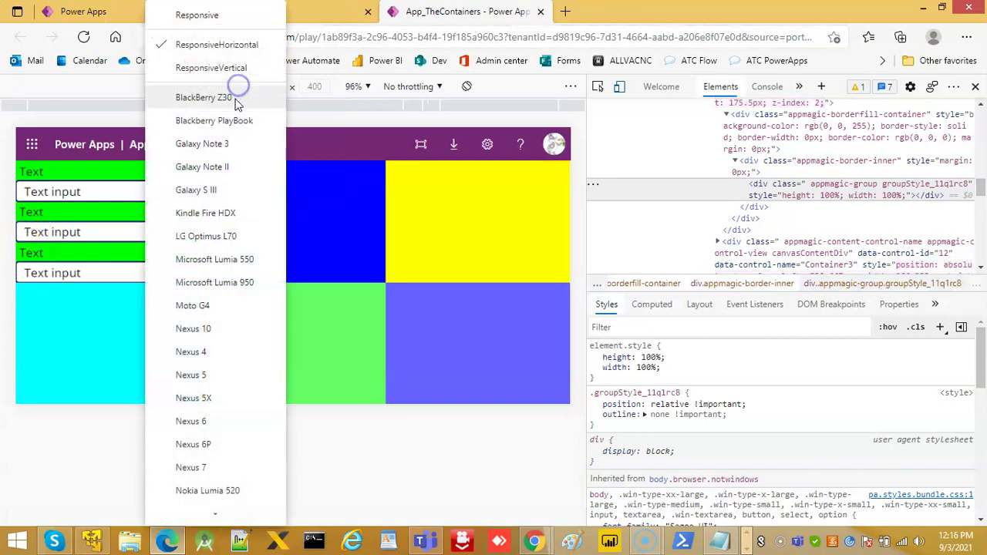
{"action": "left_click", "coordinate": [210, 68]}
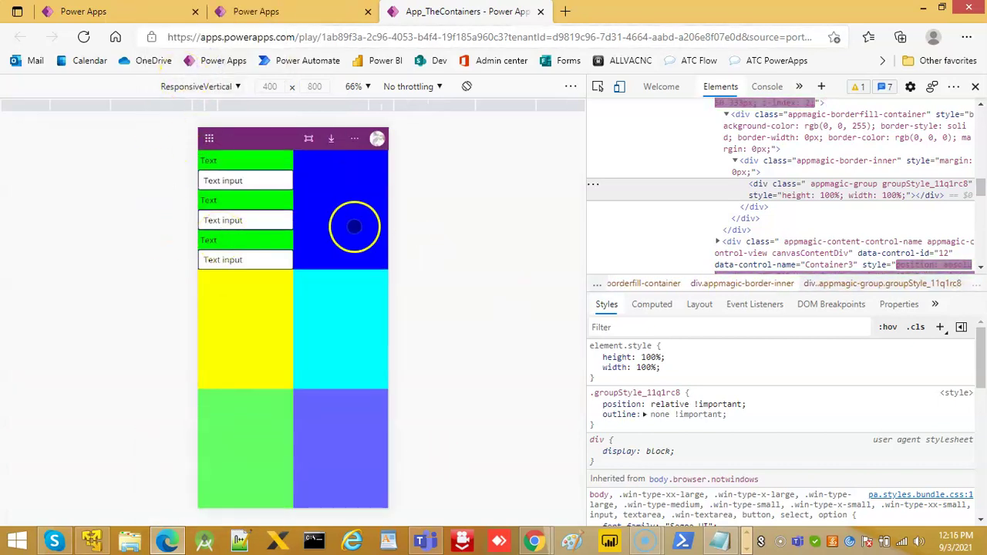
{"action": "left_click", "coordinate": [542, 13]}
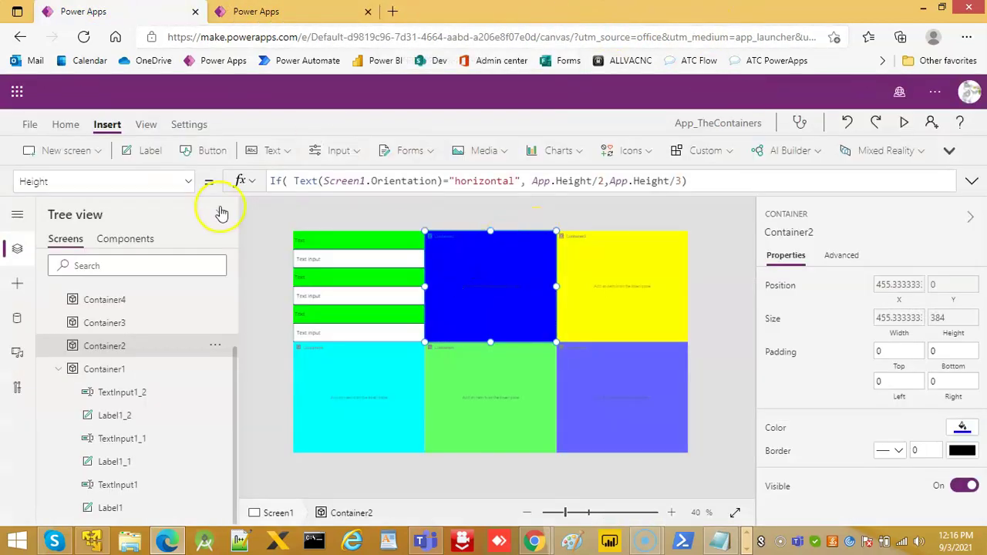
Step: Insert a label and a text input into Container2, stacking the text input just below the label at about X 20
{"action": "left_click", "coordinate": [60, 369]}
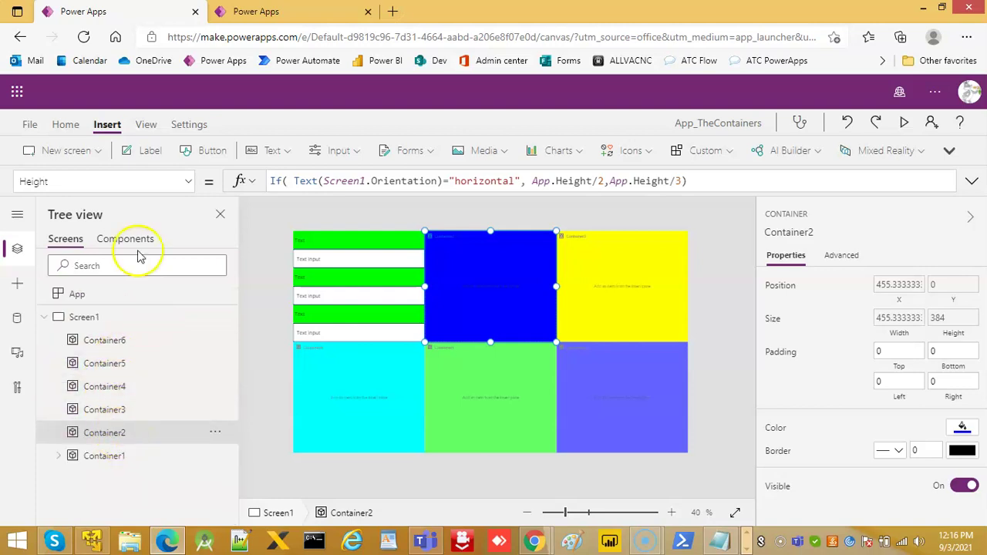
{"action": "left_click", "coordinate": [151, 152]}
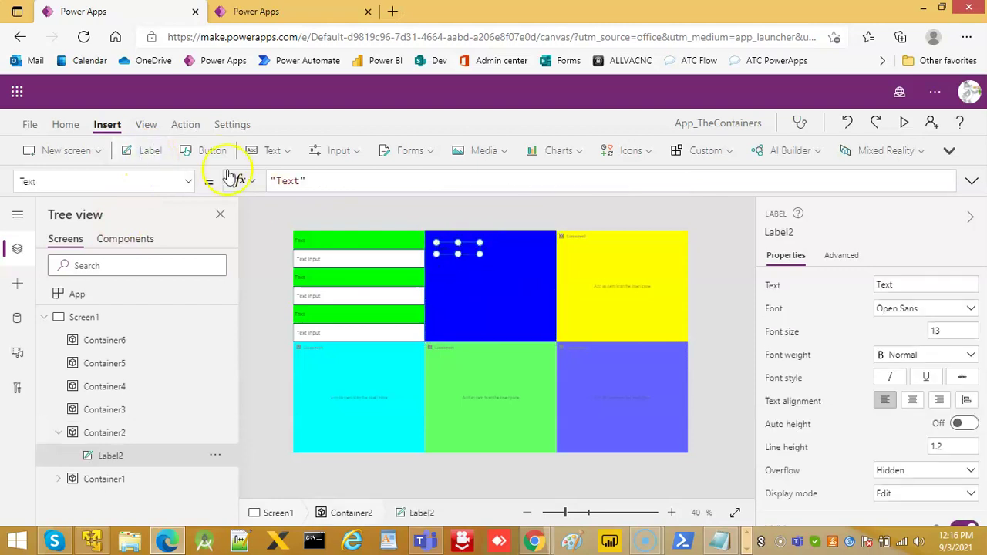
{"action": "left_click", "coordinate": [287, 150]}
{"action": "left_click", "coordinate": [306, 206]}
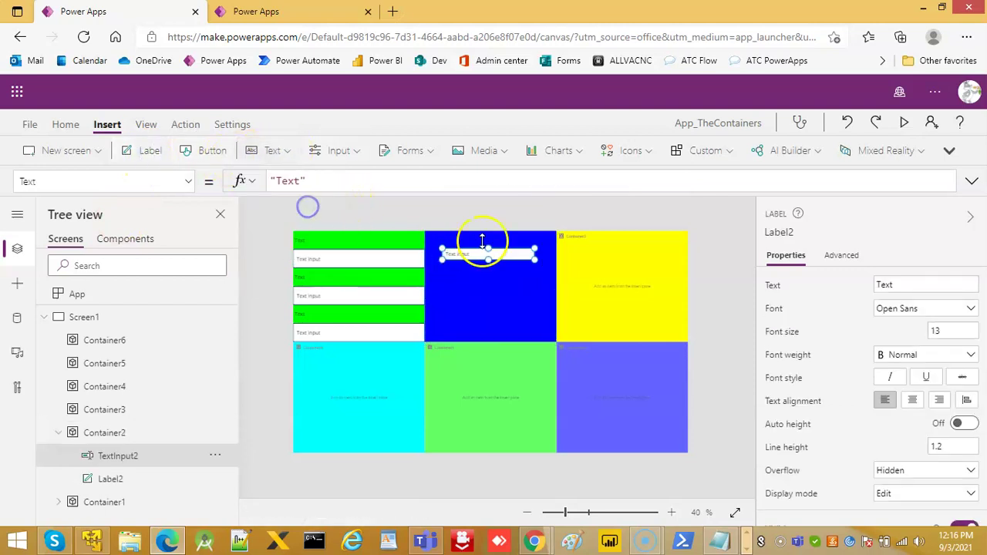
{"action": "left_click_drag", "start_coordinate": [463, 254], "coordinate": [456, 264]}
{"action": "left_click", "coordinate": [444, 236]}
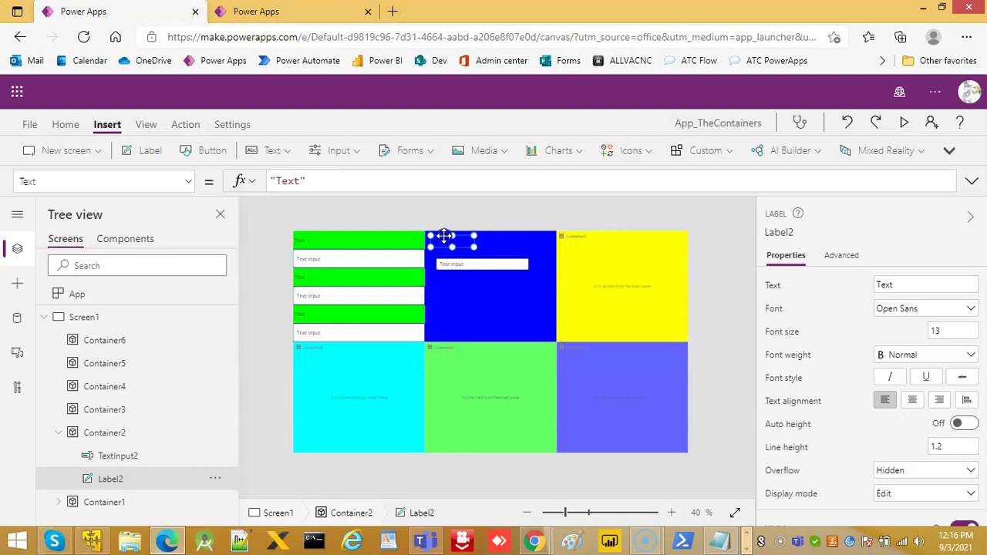
{"action": "left_click", "coordinate": [458, 264]}
{"action": "left_click_drag", "start_coordinate": [457, 265], "coordinate": [456, 259]}
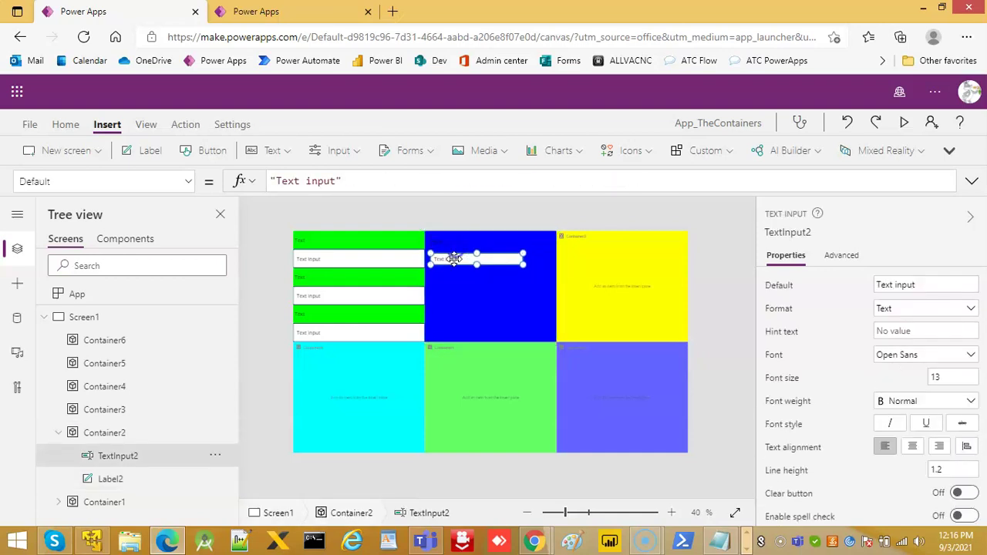
Step: Duplicate Container2's label and text input together and place the copied pair below the original, aligned with its left edge
{"action": "left_click", "coordinate": [444, 240]}
{"action": "left_click", "coordinate": [455, 256]}
{"action": "left_click", "coordinate": [453, 240]}
{"action": "left_click", "coordinate": [451, 260], "text": "ctrl"}
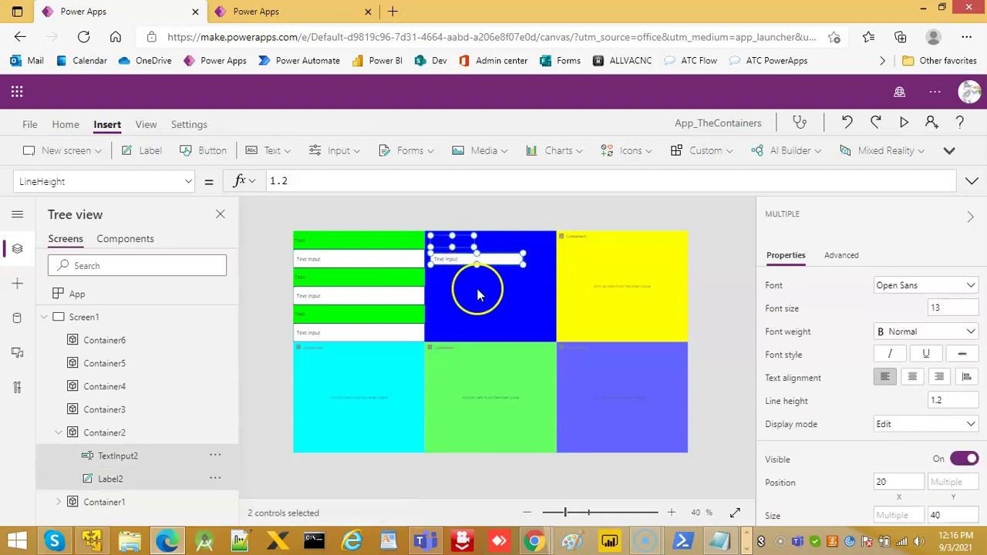
{"action": "left_click", "coordinate": [476, 290]}
{"action": "key", "text": "ctrl+v"}
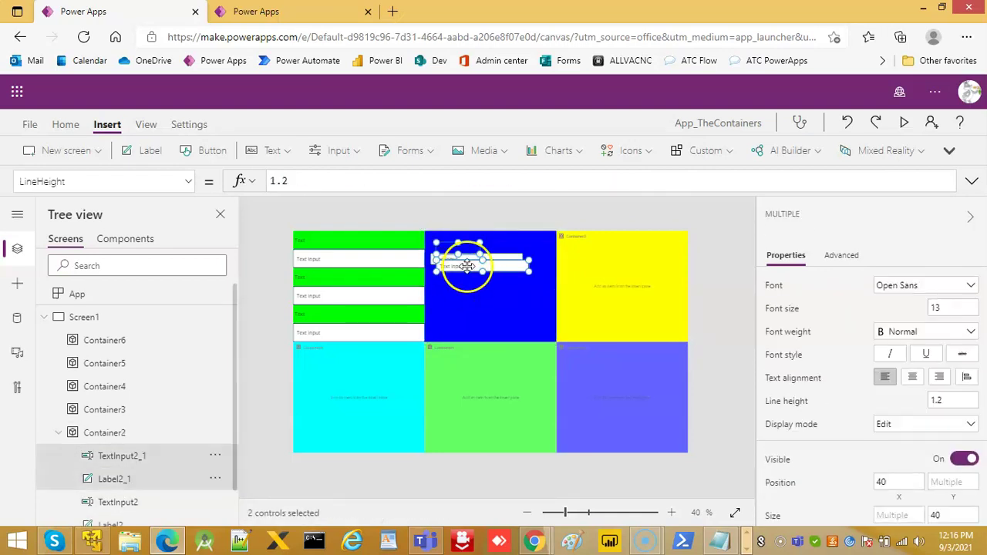
{"action": "left_click_drag", "start_coordinate": [466, 289], "coordinate": [463, 299]}
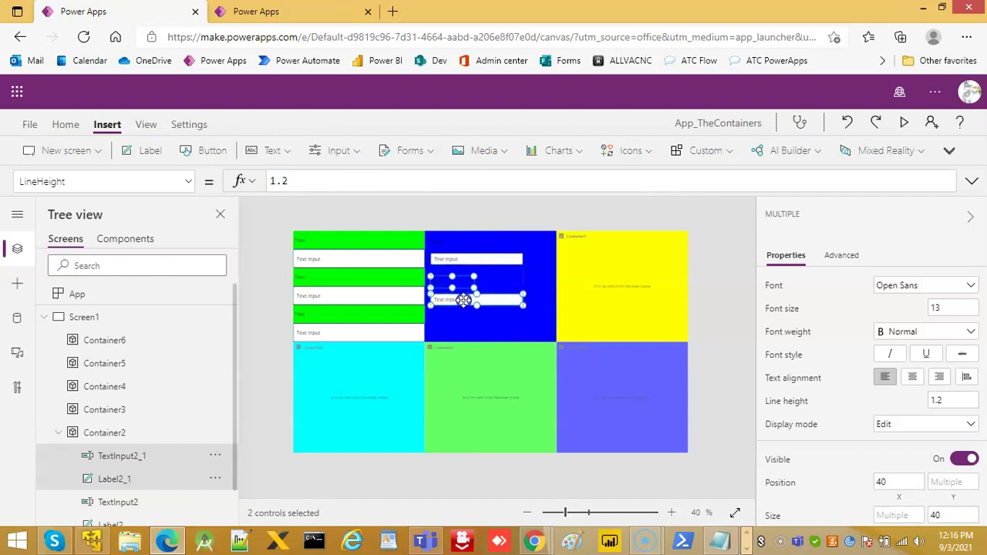
Step: Paste a third label and text input pair into Container2 and place it along the container's lower edge at about X 20
{"action": "left_click", "coordinate": [463, 313]}
{"action": "key", "text": "ctrl+v"}
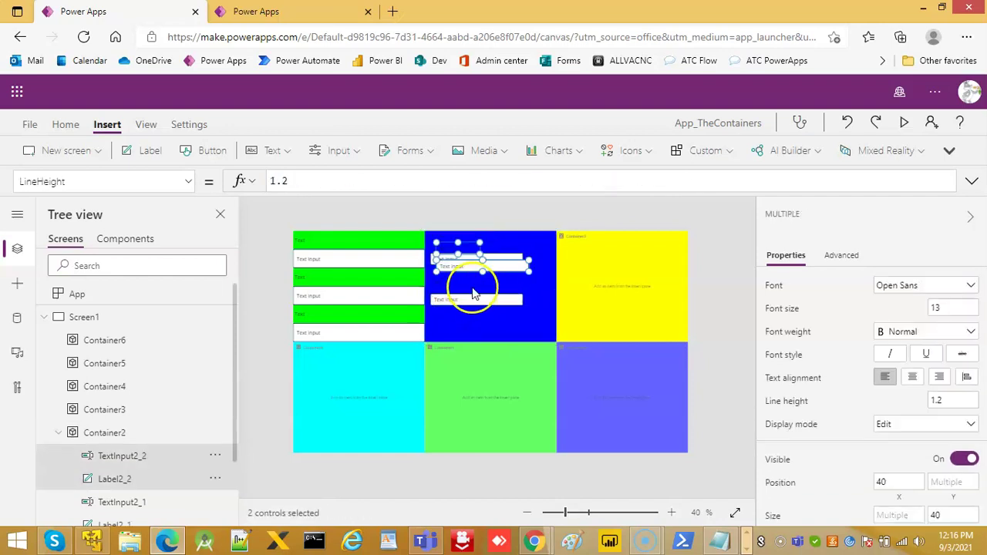
{"action": "left_click_drag", "start_coordinate": [467, 269], "coordinate": [464, 339]}
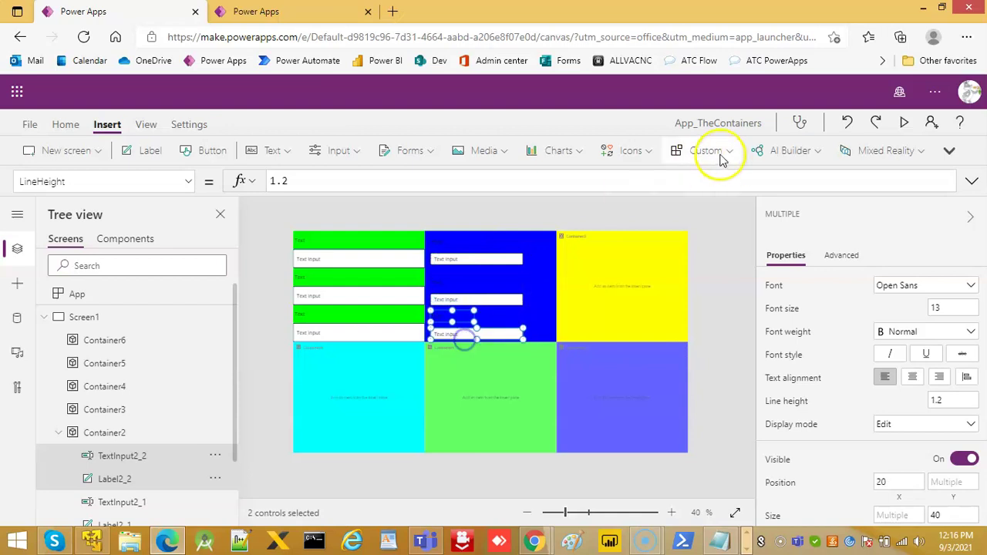
{"action": "left_click", "coordinate": [575, 286]}
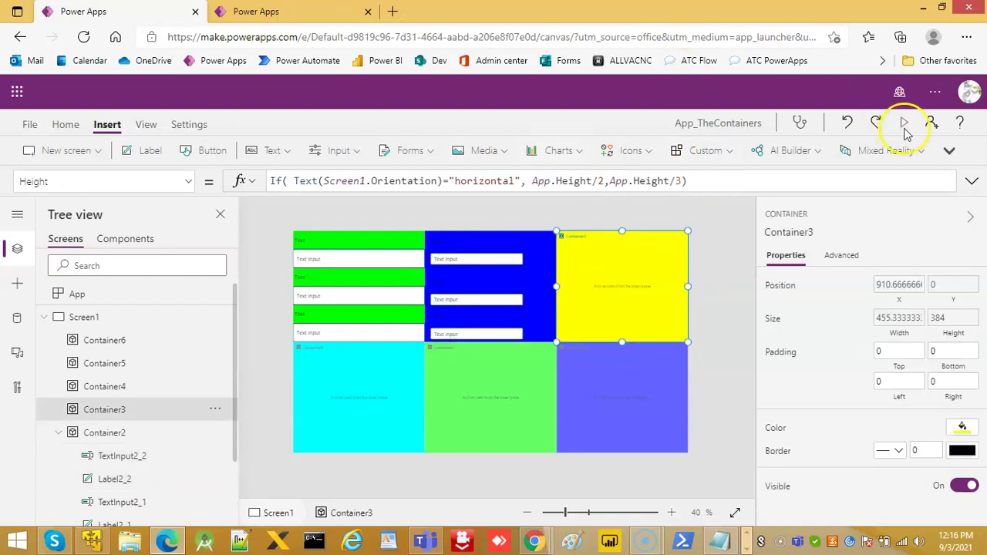
Step: Save App_TheContainers and publish this version
{"action": "left_click", "coordinate": [30, 127]}
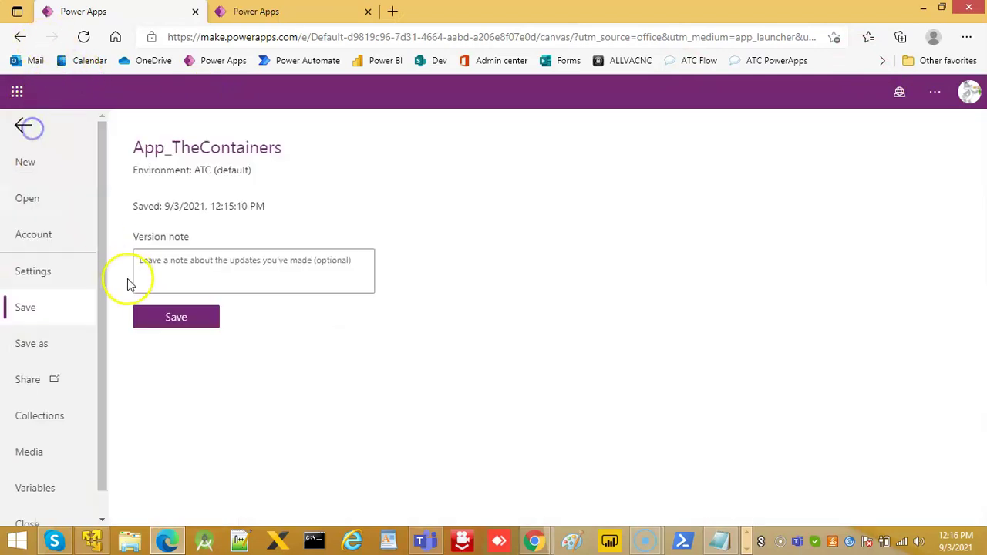
{"action": "left_click", "coordinate": [175, 318]}
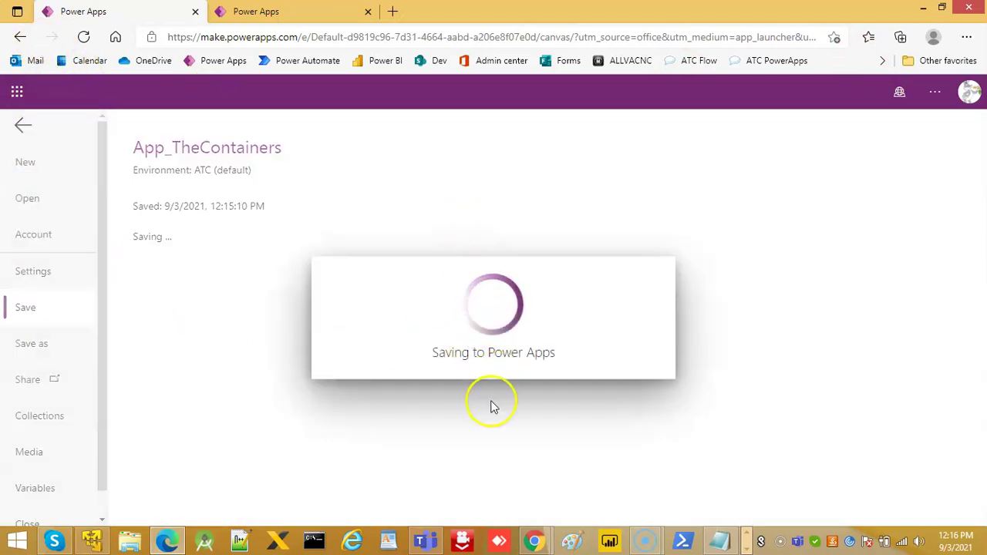
{"action": "left_click", "coordinate": [176, 280]}
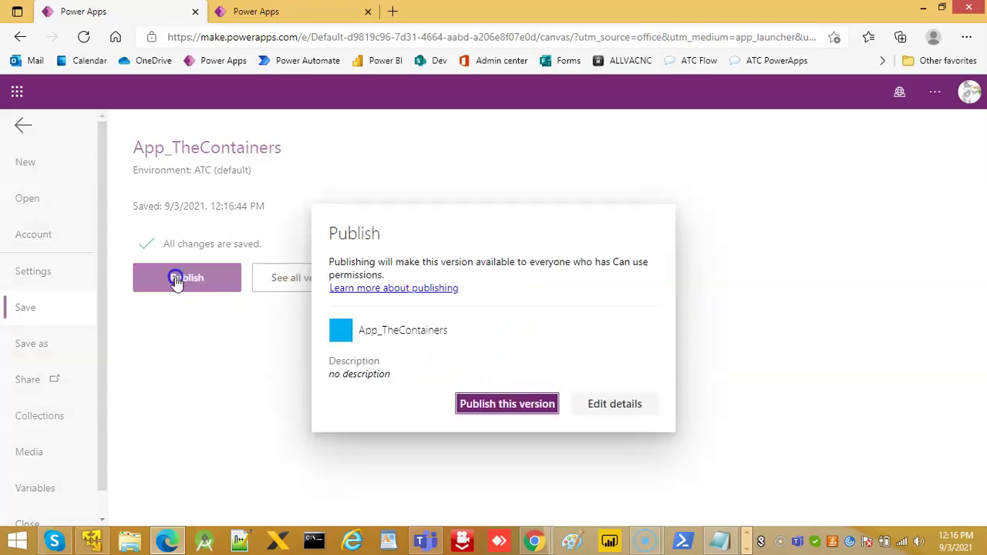
{"action": "left_click", "coordinate": [515, 415]}
{"action": "left_click", "coordinate": [507, 404]}
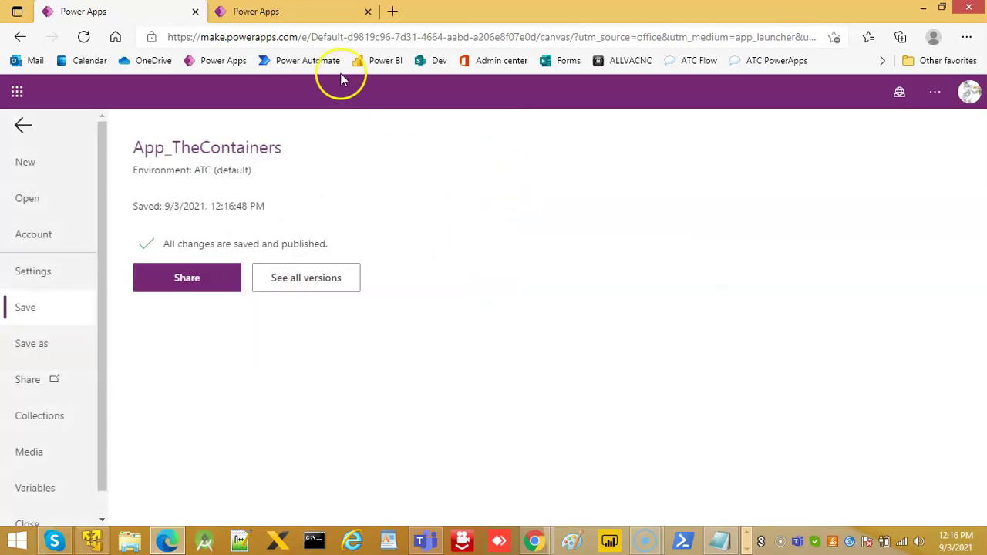
Step: Refresh the Power Apps list of apps and play the newly published App_TheContainers
{"action": "left_click", "coordinate": [281, 15]}
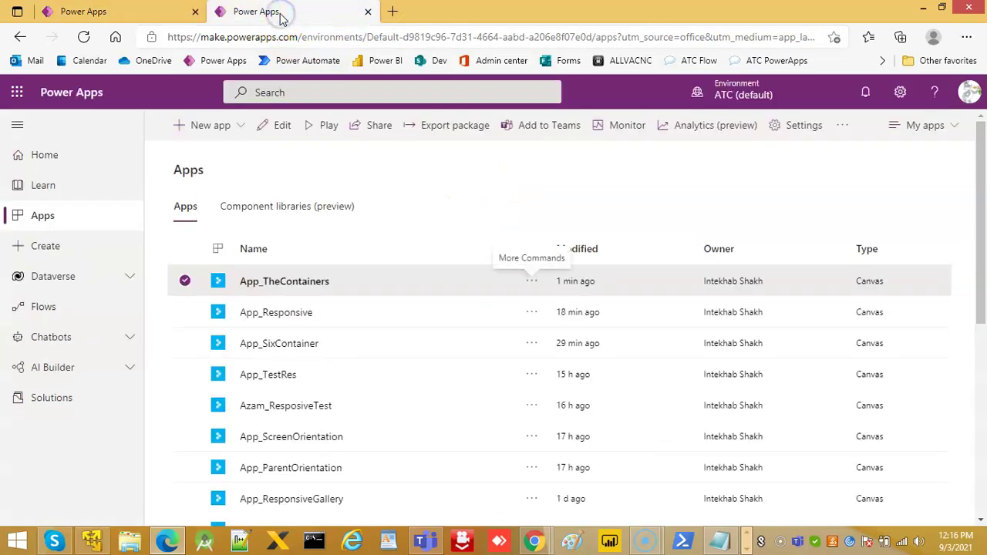
{"action": "key", "text": "F5"}
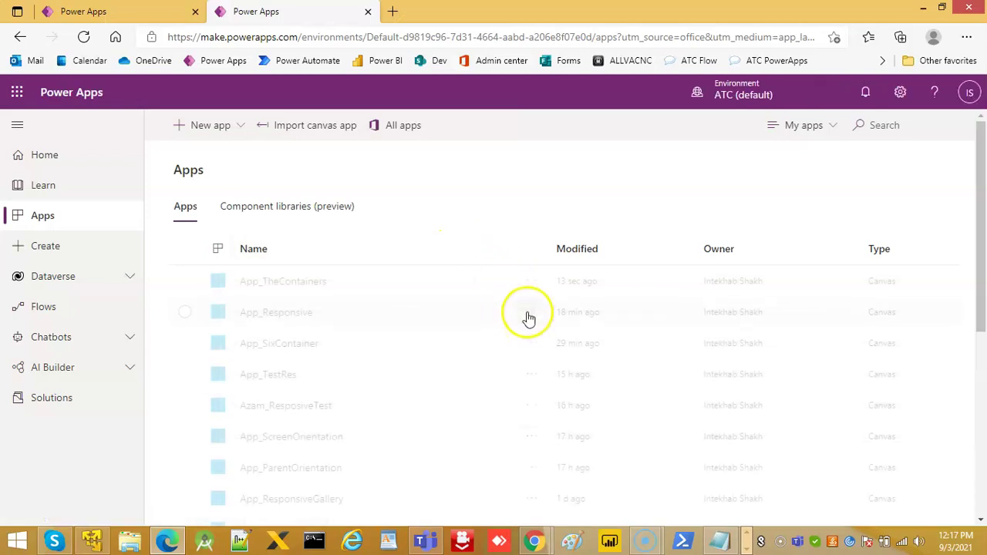
{"action": "left_click", "coordinate": [532, 283]}
{"action": "left_click", "coordinate": [595, 295]}
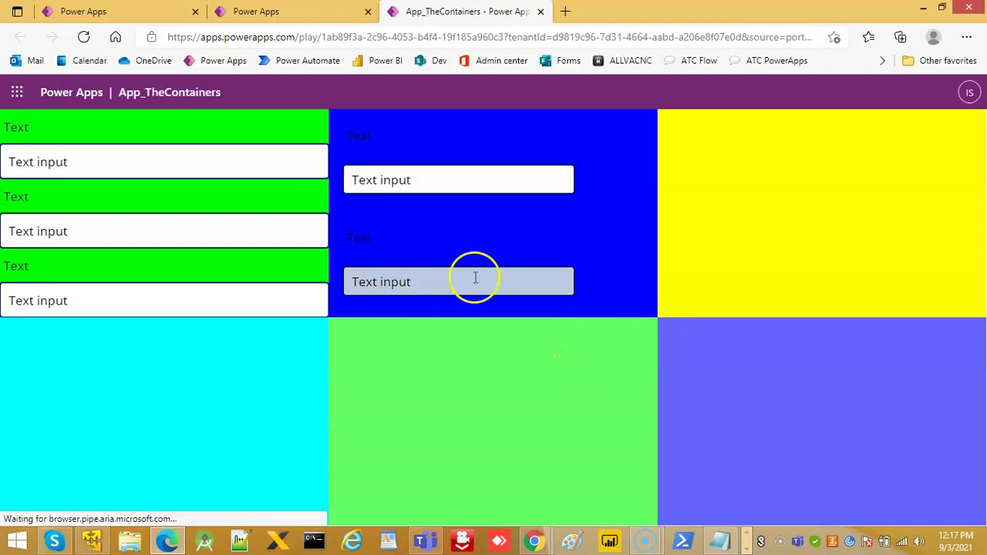
Step: Inspect the running app in the developer tools at 100% zoom, previewing Container2's unformatted controls in ResponsiveHorizontal and ResponsiveVertical
{"action": "right_click", "coordinate": [638, 180]}
{"action": "left_click", "coordinate": [685, 513]}
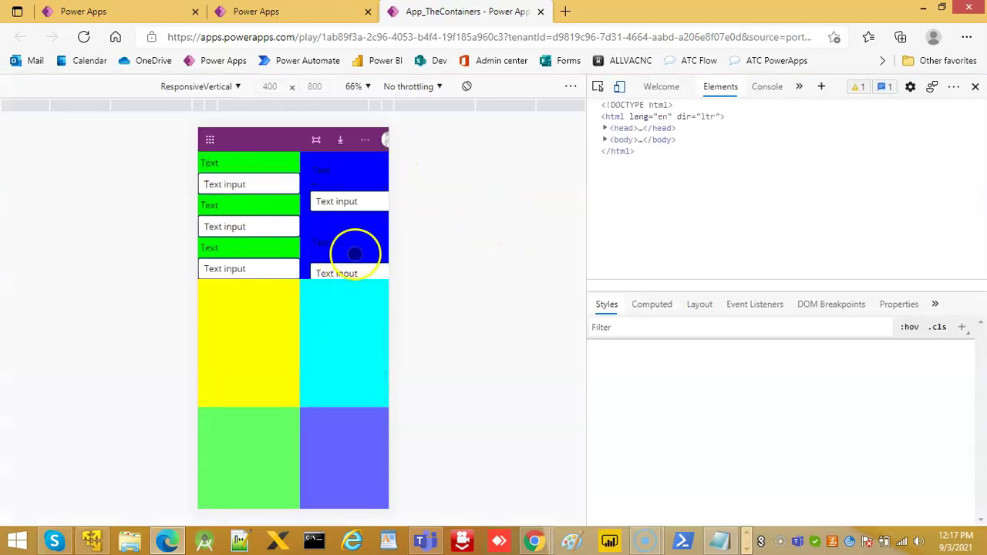
{"action": "left_click", "coordinate": [371, 87]}
{"action": "left_click", "coordinate": [402, 157]}
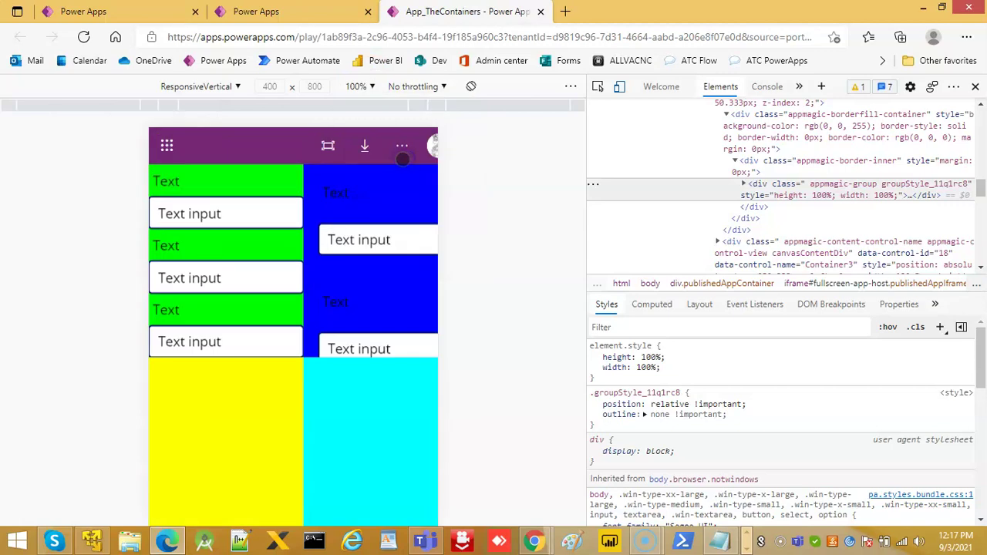
{"action": "left_click", "coordinate": [230, 87]}
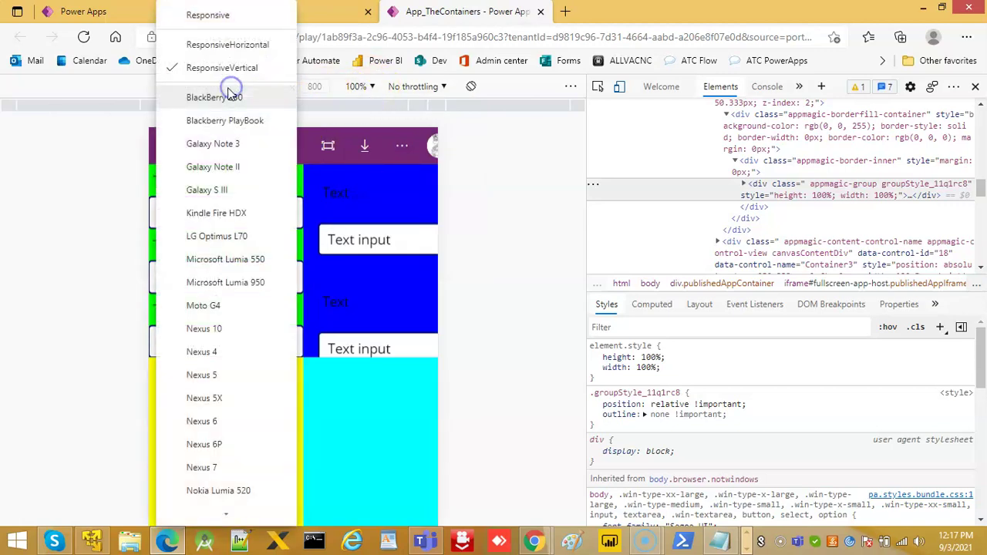
{"action": "left_click", "coordinate": [236, 47]}
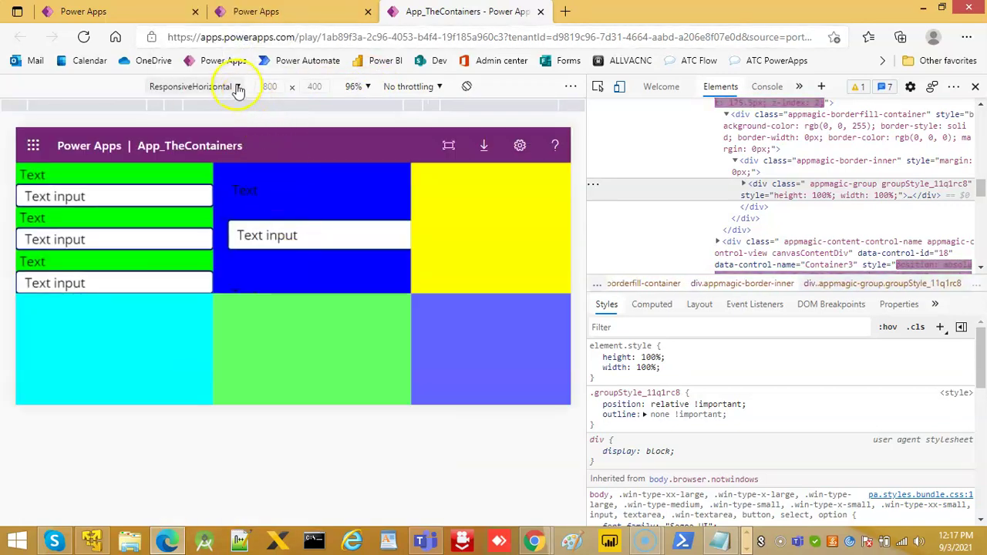
{"action": "left_click", "coordinate": [236, 86]}
{"action": "left_click", "coordinate": [222, 75]}
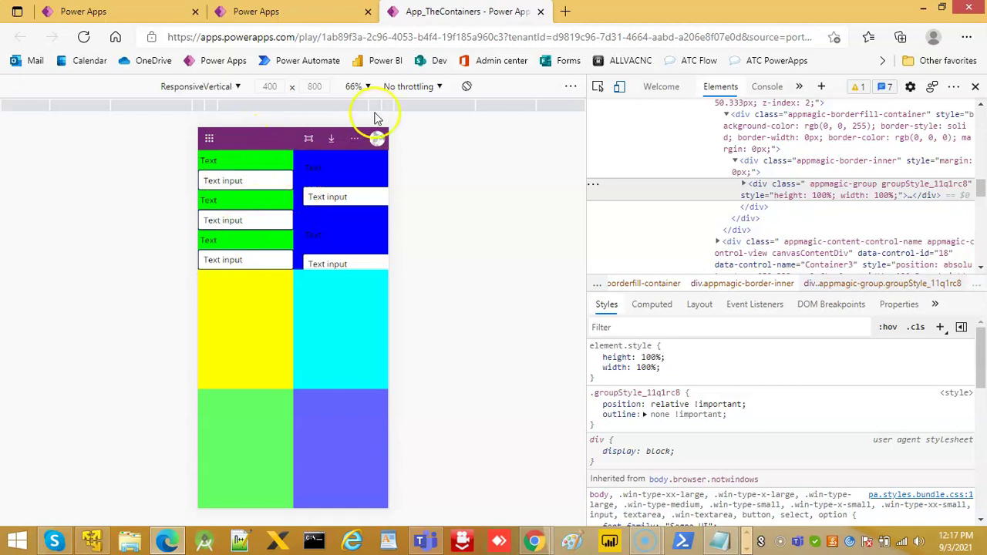
Step: Rotate the emulated device to landscape and back to portrait, then close the running app and return to the app editor
{"action": "left_click", "coordinate": [469, 87]}
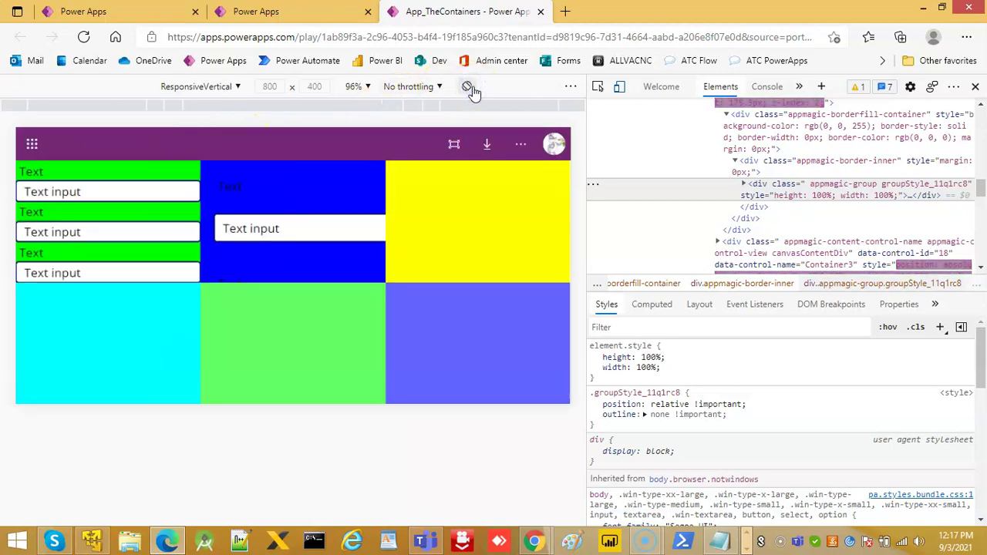
{"action": "left_click", "coordinate": [468, 87]}
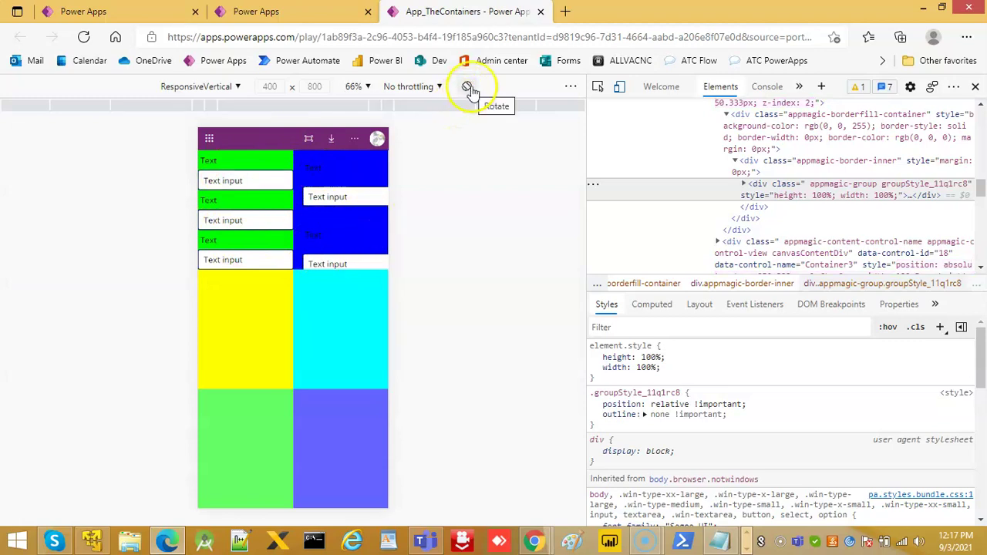
{"action": "left_click", "coordinate": [542, 12]}
{"action": "left_click", "coordinate": [92, 11]}
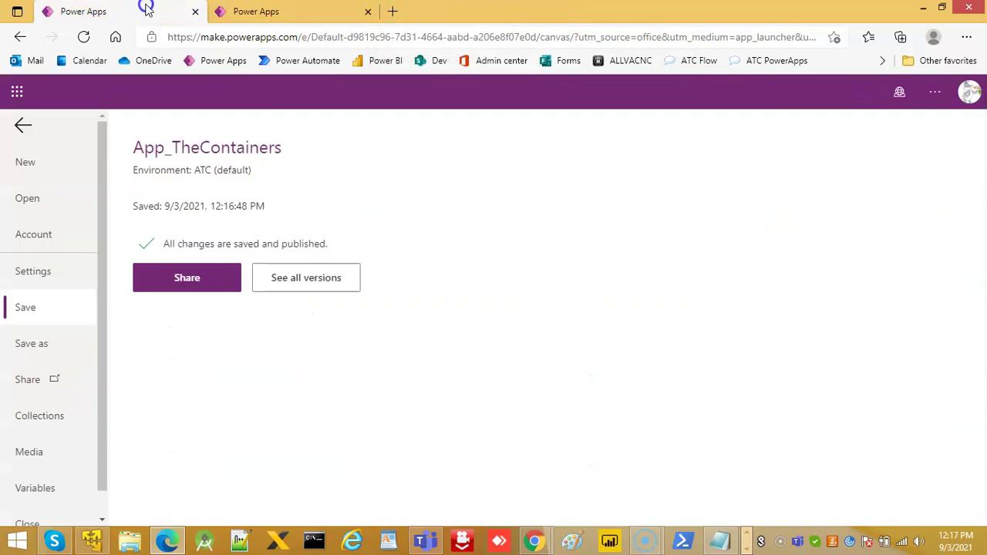
Step: Return to the app editor canvas and delete all the unformatted labels and text inputs from Container2
{"action": "left_click", "coordinate": [23, 126]}
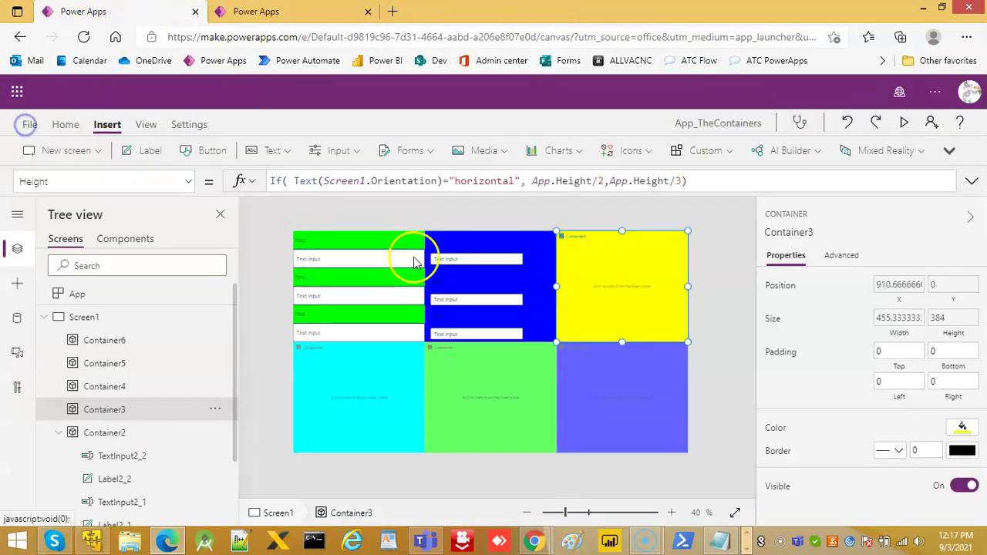
{"action": "left_click", "coordinate": [474, 245]}
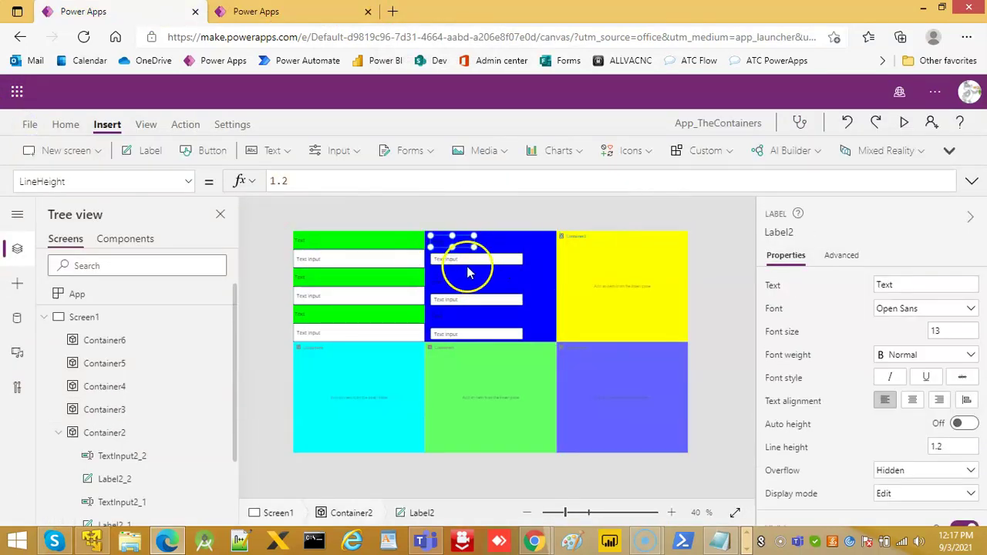
{"action": "left_click", "coordinate": [468, 271]}
{"action": "left_click", "coordinate": [451, 297]}
{"action": "left_click", "coordinate": [443, 280]}
{"action": "left_click", "coordinate": [454, 297]}
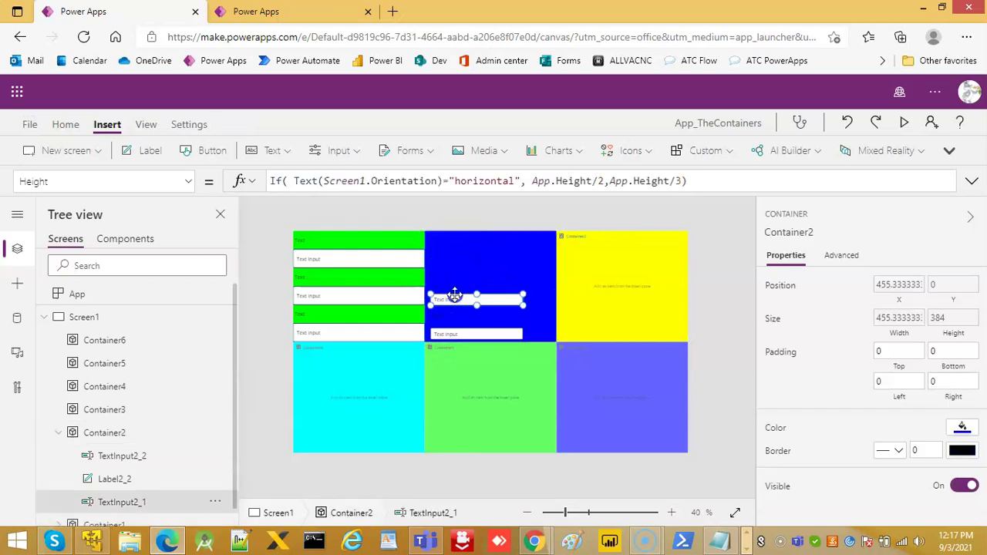
{"action": "key", "text": "Delete"}
{"action": "left_click", "coordinate": [452, 318]}
{"action": "key", "text": "Delete"}
{"action": "key", "text": "Delete"}
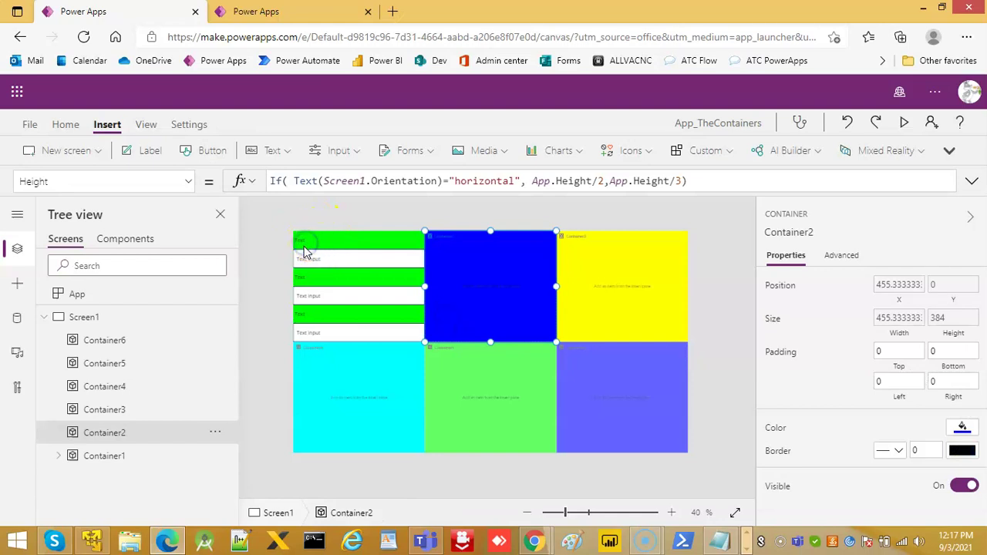
Step: Copy Container1's three labels and three text inputs into Container2 and Container3
{"action": "left_click", "coordinate": [304, 246]}
{"action": "left_click", "coordinate": [316, 260], "text": "shift"}
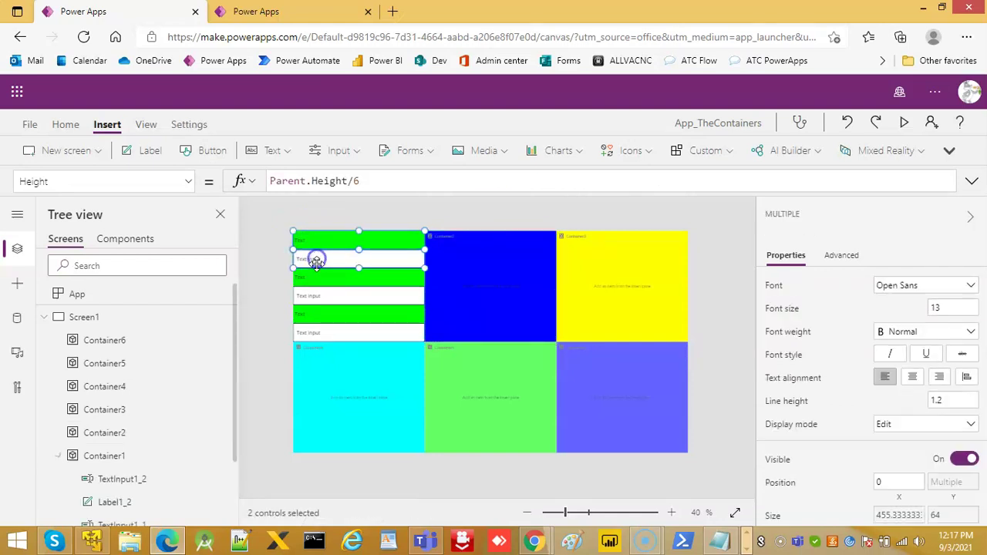
{"action": "left_click", "coordinate": [319, 297], "text": "shift"}
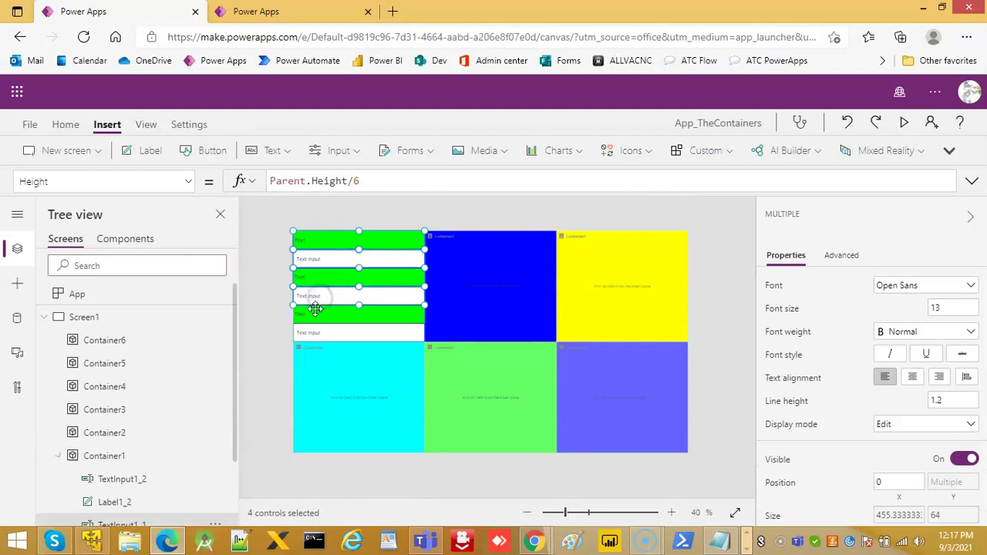
{"action": "left_click", "coordinate": [316, 311], "text": "shift"}
{"action": "left_click", "coordinate": [320, 332], "text": "shift"}
{"action": "left_click", "coordinate": [348, 278]}
{"action": "right_click", "coordinate": [348, 281]}
{"action": "left_click", "coordinate": [407, 318]}
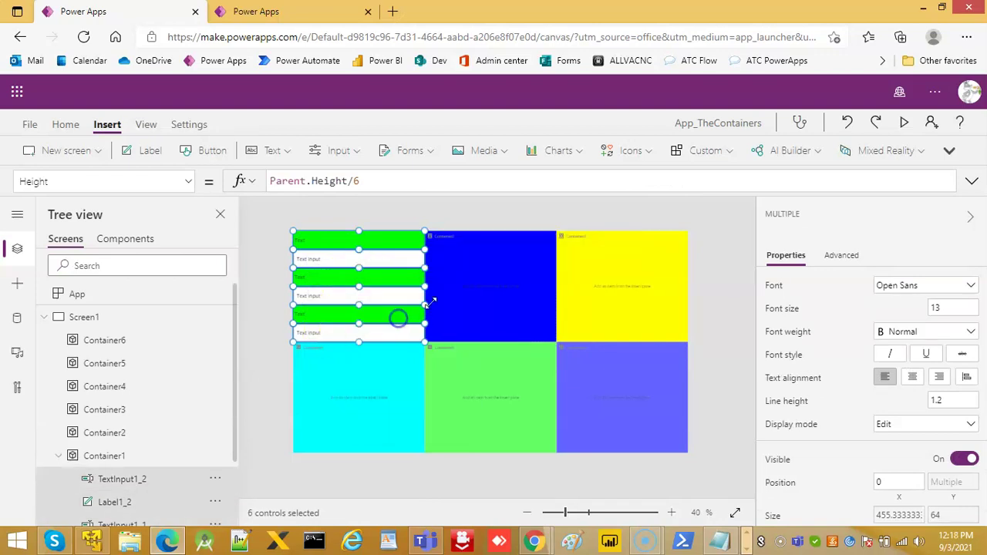
{"action": "right_click", "coordinate": [482, 264]}
{"action": "left_click", "coordinate": [509, 327]}
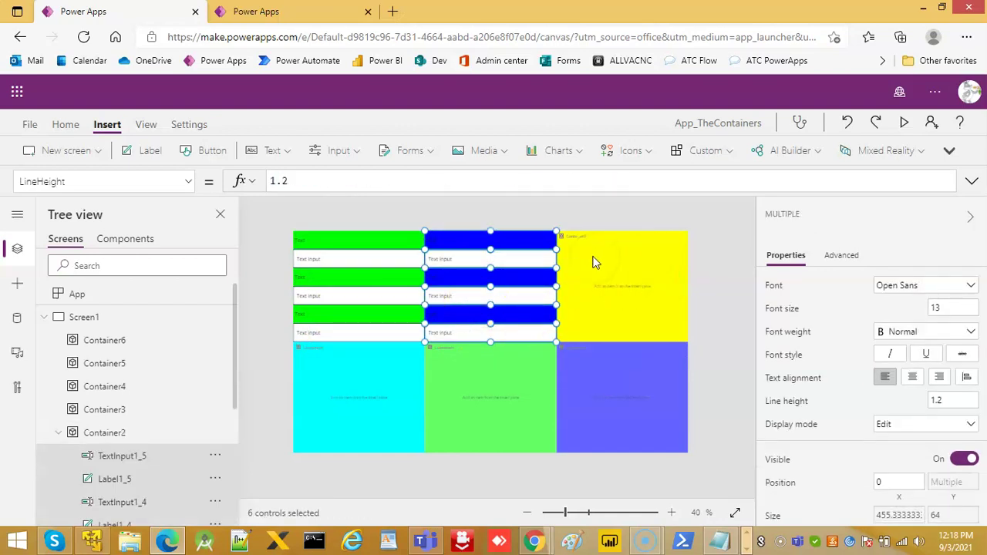
{"action": "right_click", "coordinate": [593, 263]}
{"action": "left_click", "coordinate": [628, 324]}
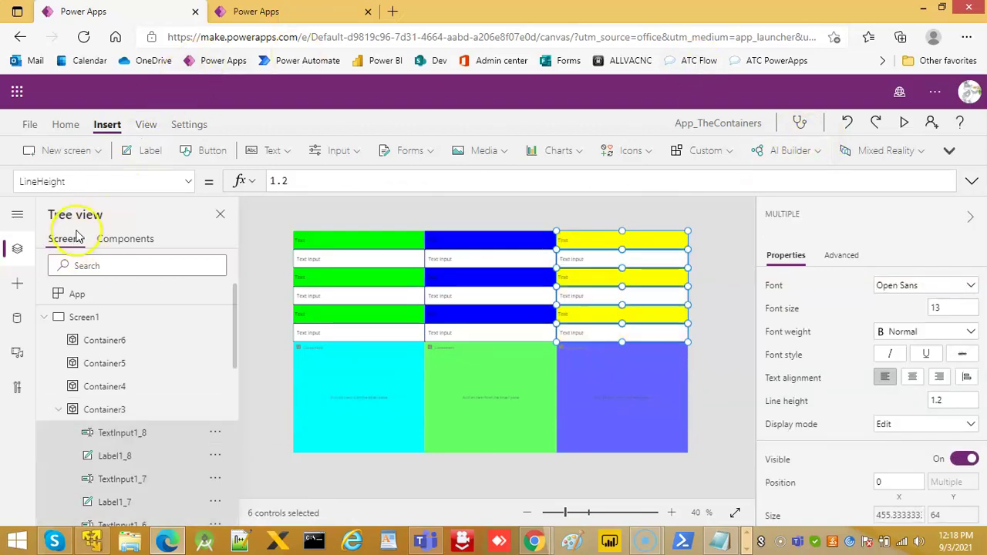
Step: Save App_TheContainers with the copied controls and publish this version
{"action": "left_click", "coordinate": [30, 124]}
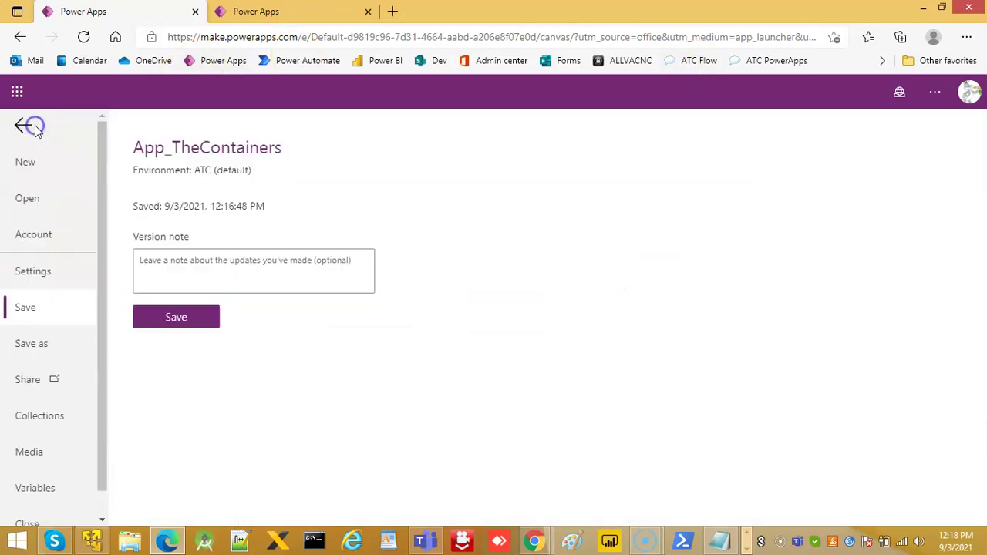
{"action": "left_click", "coordinate": [176, 316]}
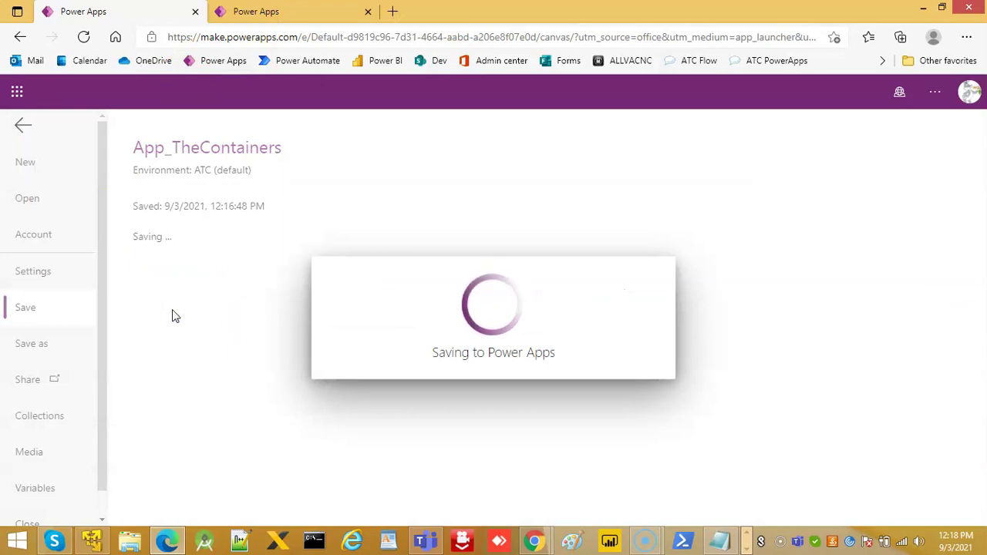
{"action": "left_click", "coordinate": [189, 279]}
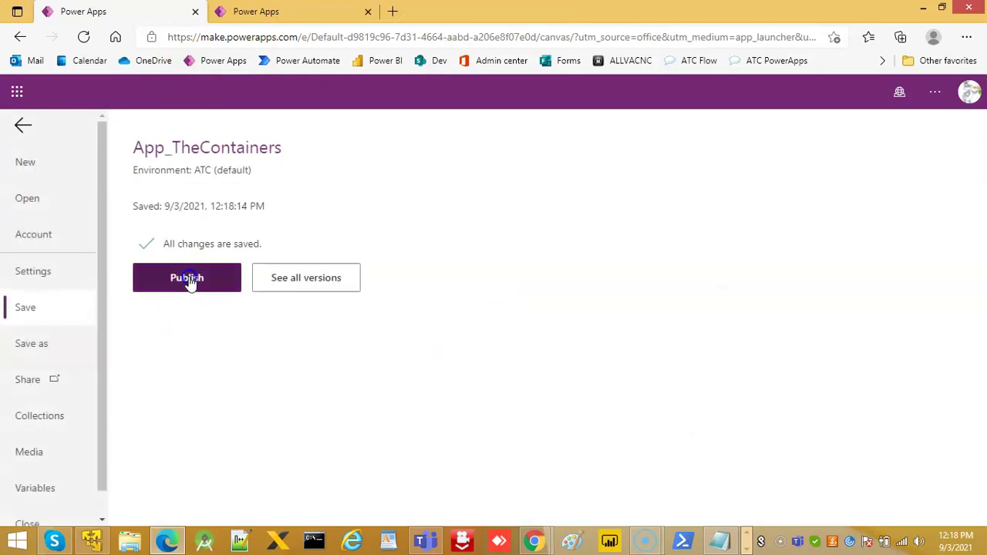
{"action": "left_click", "coordinate": [496, 405]}
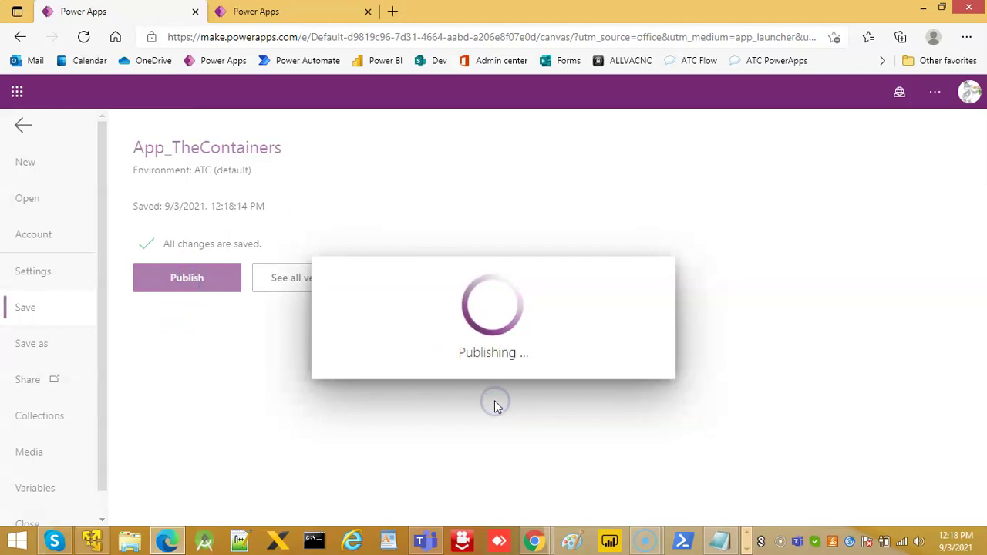
Step: Refresh the Power Apps list of apps and play the newly published App_TheContainers
{"action": "left_click", "coordinate": [286, 6]}
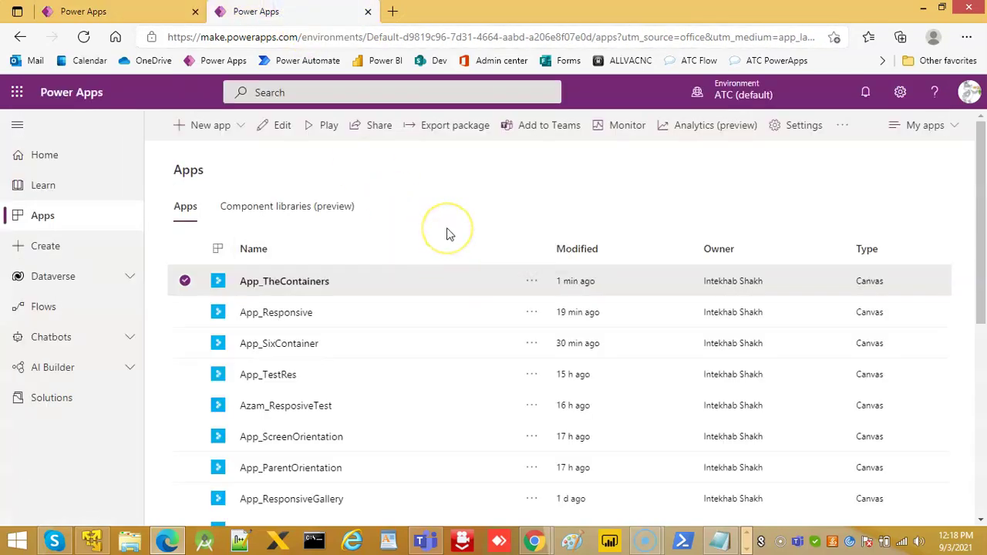
{"action": "key", "text": "F5"}
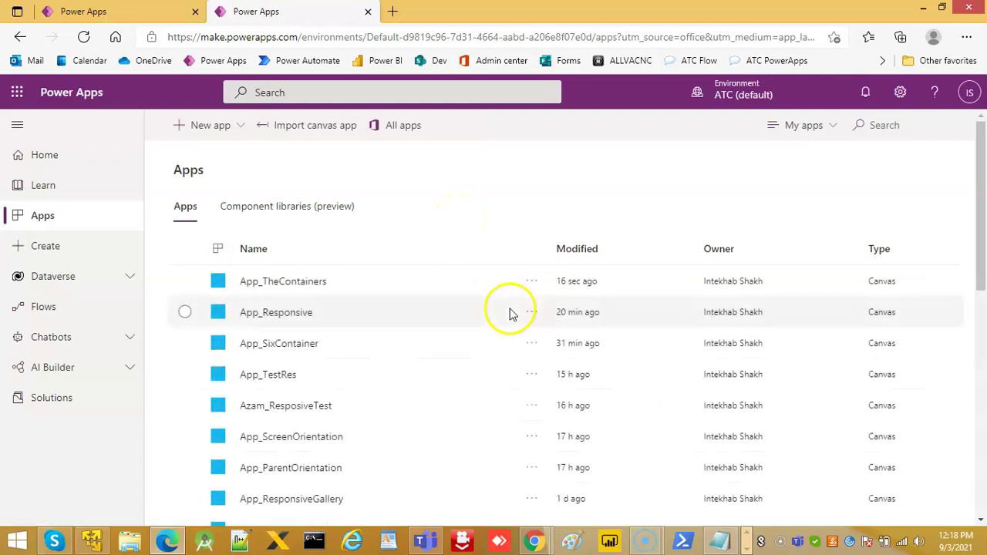
{"action": "left_click", "coordinate": [532, 283]}
{"action": "left_click", "coordinate": [597, 295]}
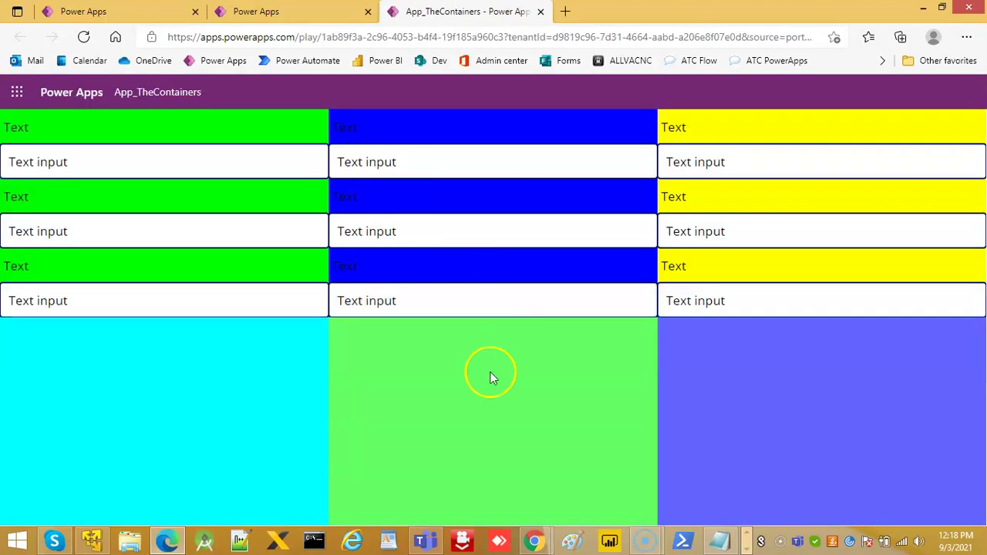
Step: Inspect the running app in the developer tools at 100% zoom, previewing the three filled containers in ResponsiveHorizontal and ResponsiveVertical
{"action": "right_click", "coordinate": [494, 378]}
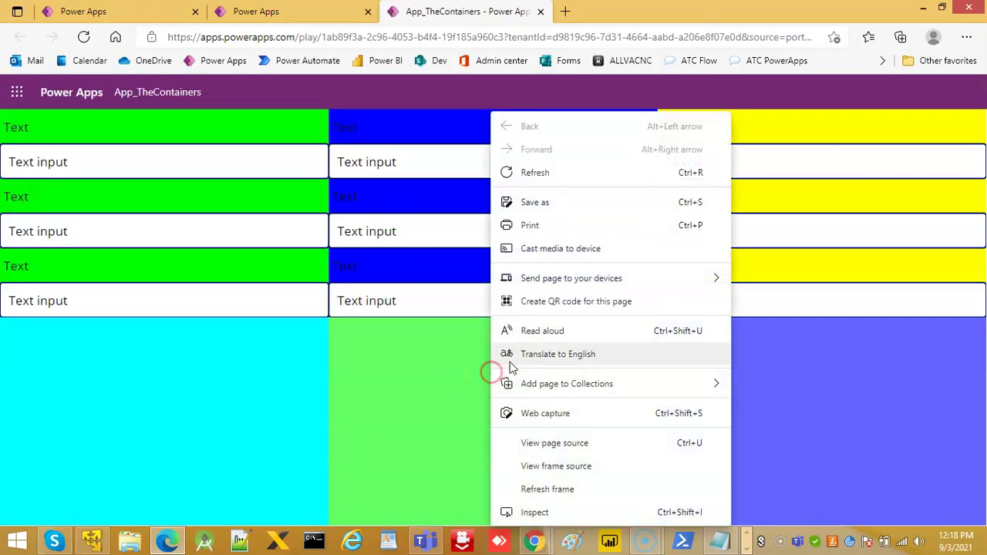
{"action": "left_click", "coordinate": [550, 512]}
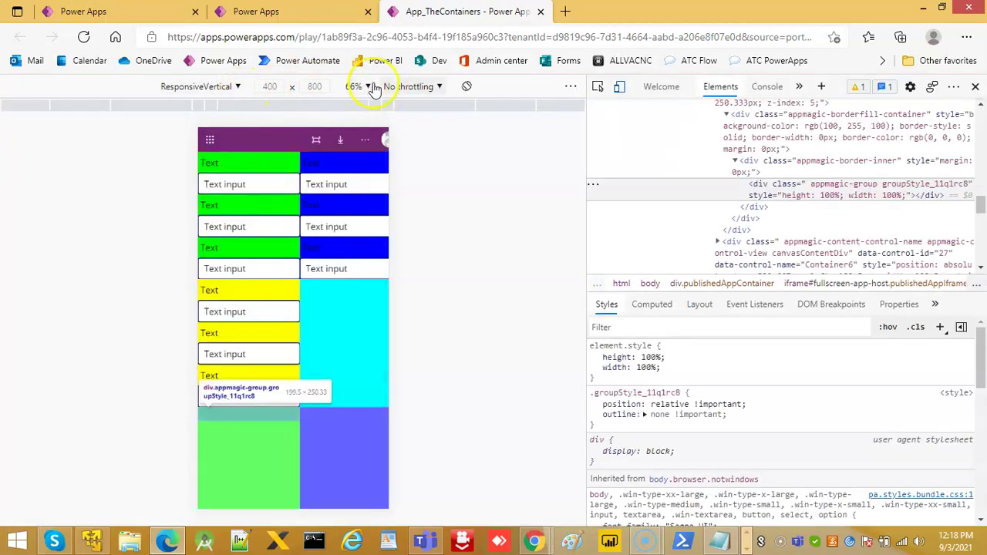
{"action": "left_click", "coordinate": [361, 87]}
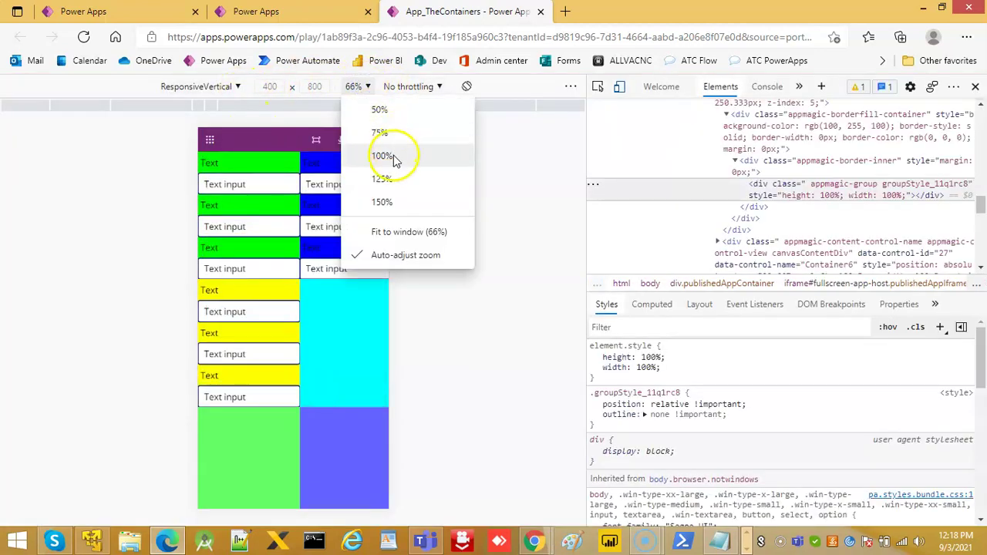
{"action": "left_click", "coordinate": [394, 158]}
{"action": "left_click", "coordinate": [237, 86]}
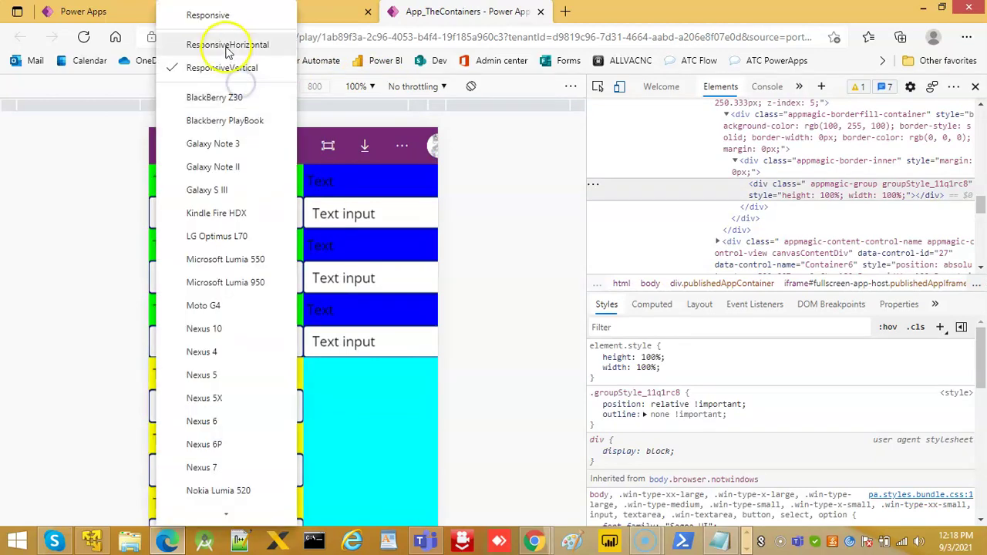
{"action": "left_click", "coordinate": [227, 46]}
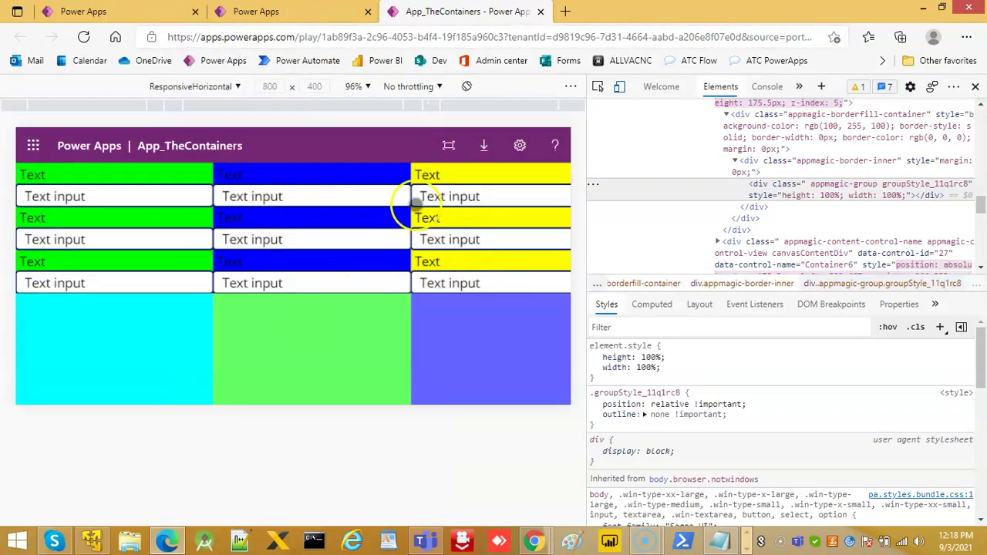
{"action": "left_click", "coordinate": [202, 87]}
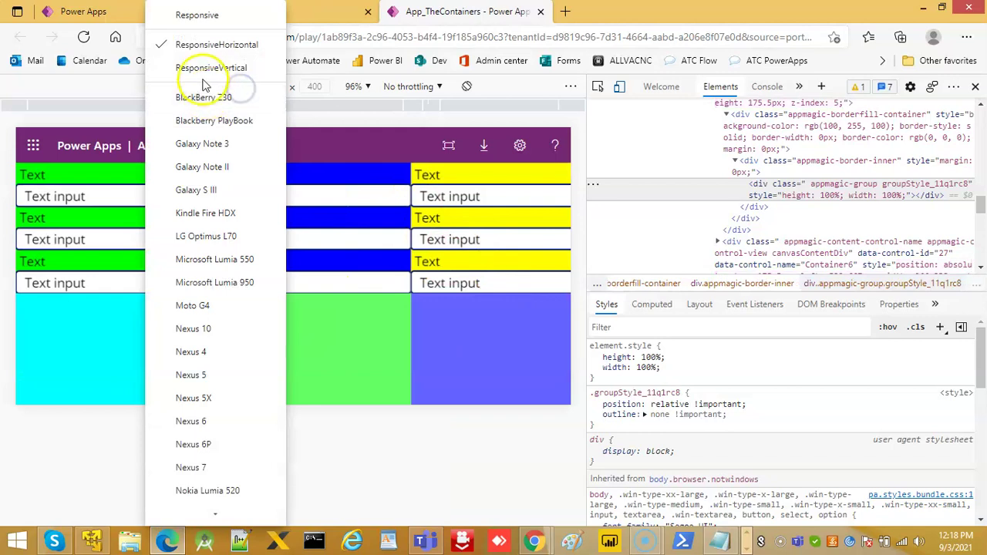
{"action": "left_click", "coordinate": [204, 68]}
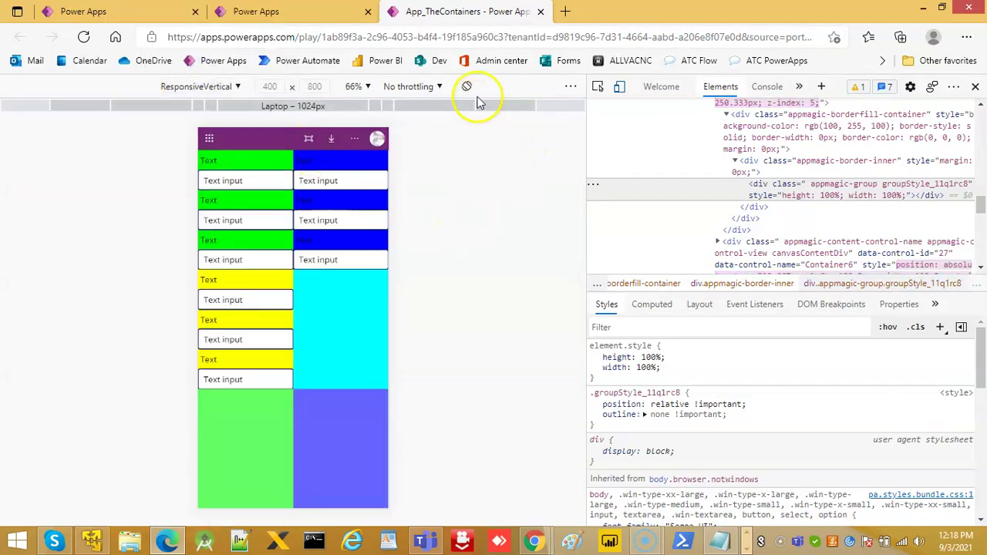
Step: Rotate the emulated device between landscape and portrait, then close the running app and return to the editor canvas
{"action": "left_click", "coordinate": [468, 86]}
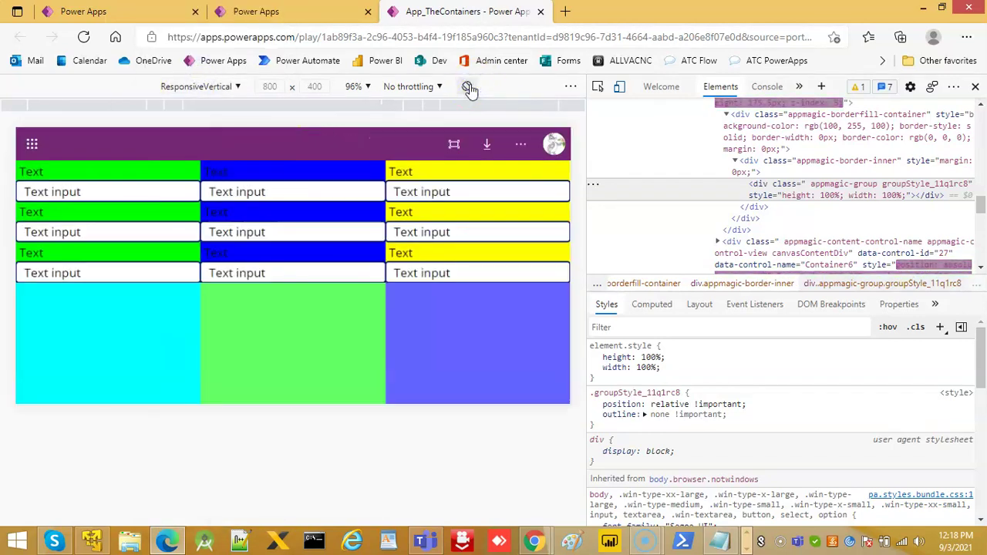
{"action": "left_click", "coordinate": [468, 86]}
{"action": "left_click", "coordinate": [468, 86]}
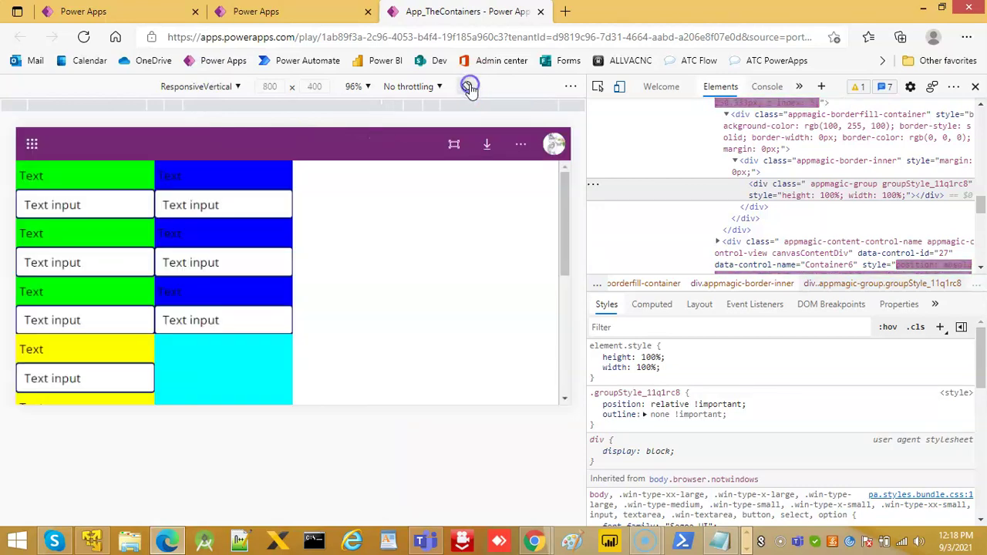
{"action": "left_click", "coordinate": [542, 12]}
{"action": "left_click", "coordinate": [94, 10]}
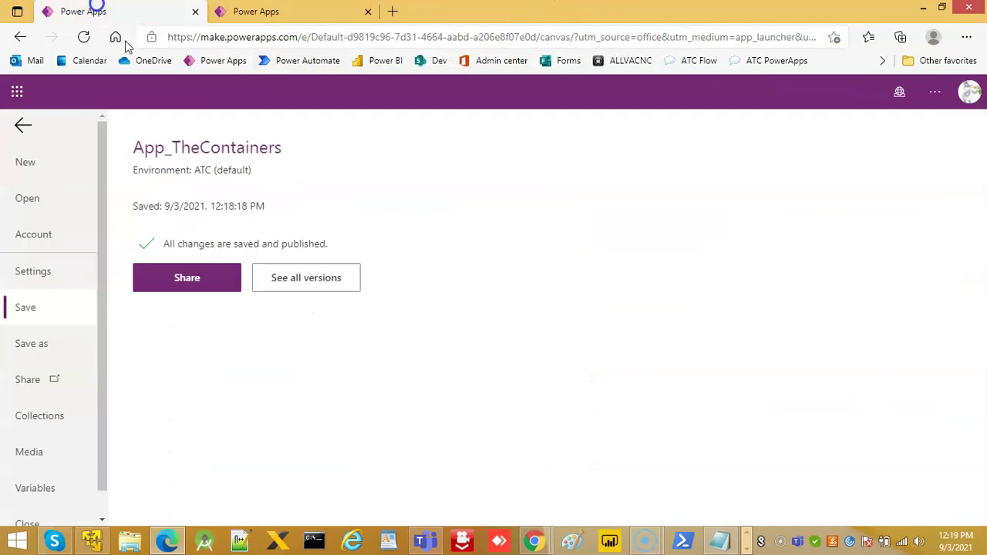
{"action": "left_click", "coordinate": [24, 125]}
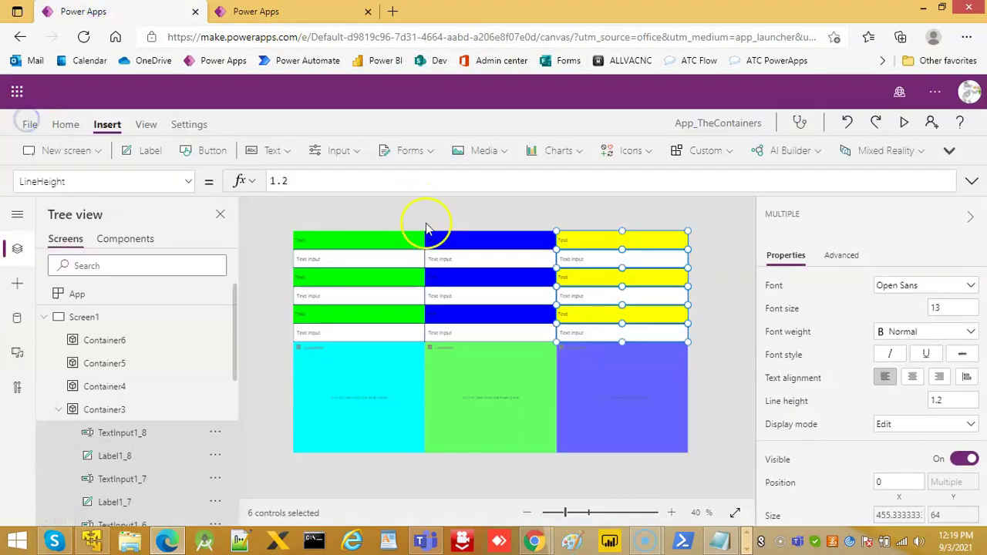
Step: Paste the copied set of three labels and three text inputs into Container4, Container5 and Container6
{"action": "left_click", "coordinate": [490, 241]}
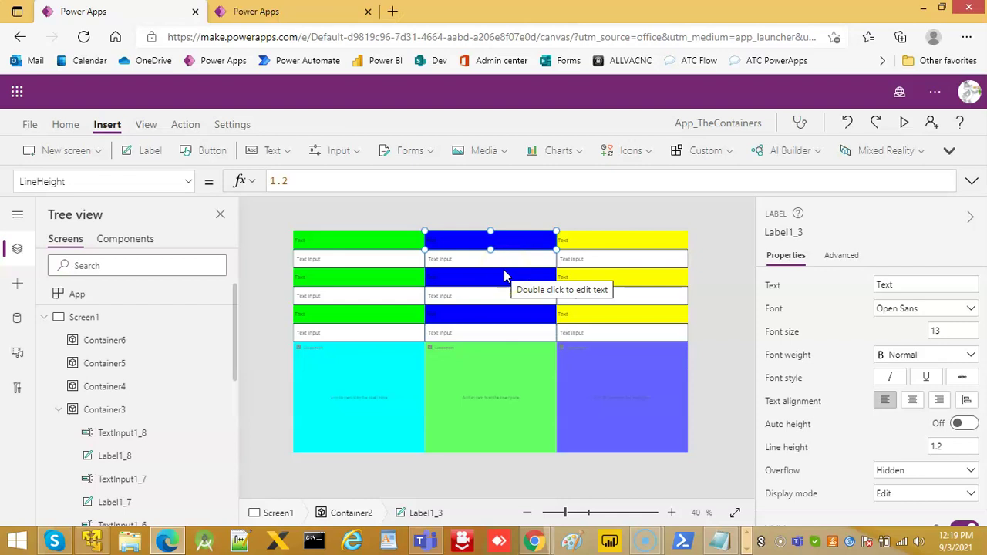
{"action": "left_click", "coordinate": [598, 243]}
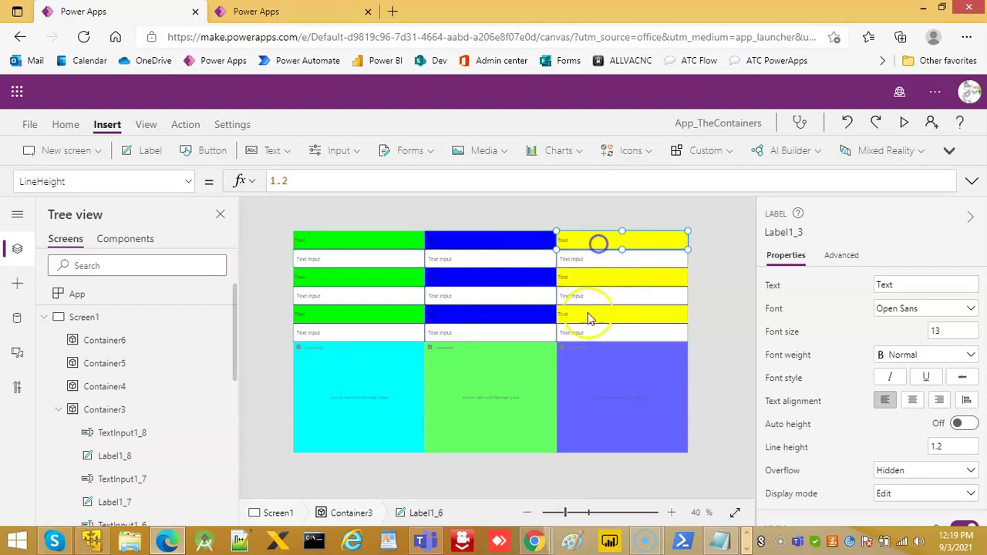
{"action": "left_click", "coordinate": [589, 333], "text": "shift"}
{"action": "left_click", "coordinate": [586, 294], "text": "shift"}
{"action": "left_click", "coordinate": [337, 396]}
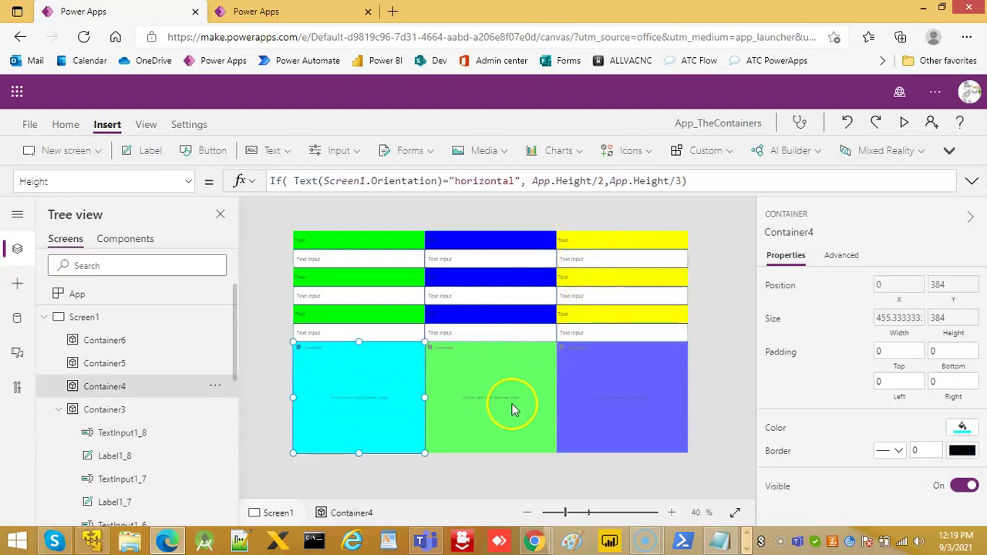
{"action": "key", "text": "ctrl+v"}
{"action": "left_click", "coordinate": [502, 372]}
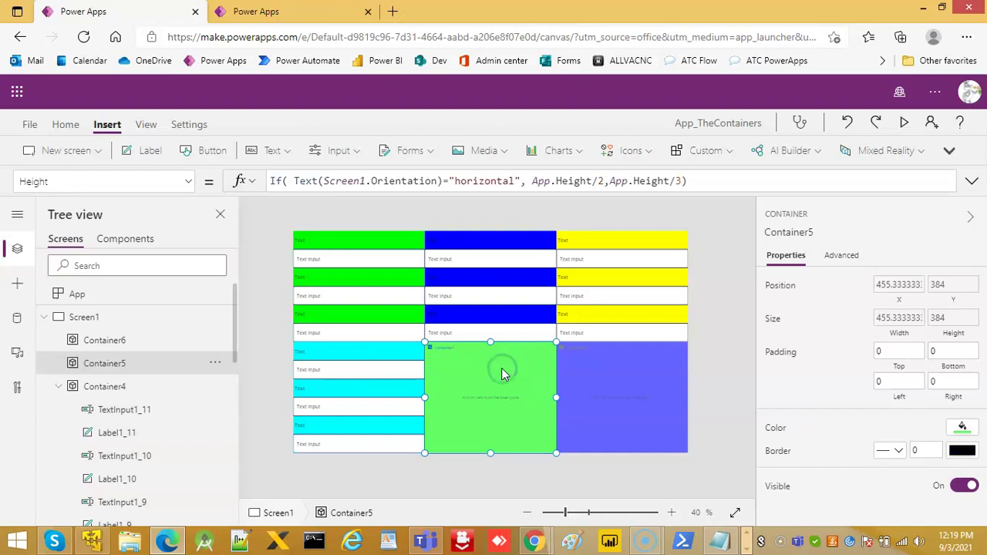
{"action": "key", "text": "ctrl+v"}
{"action": "left_click", "coordinate": [613, 399]}
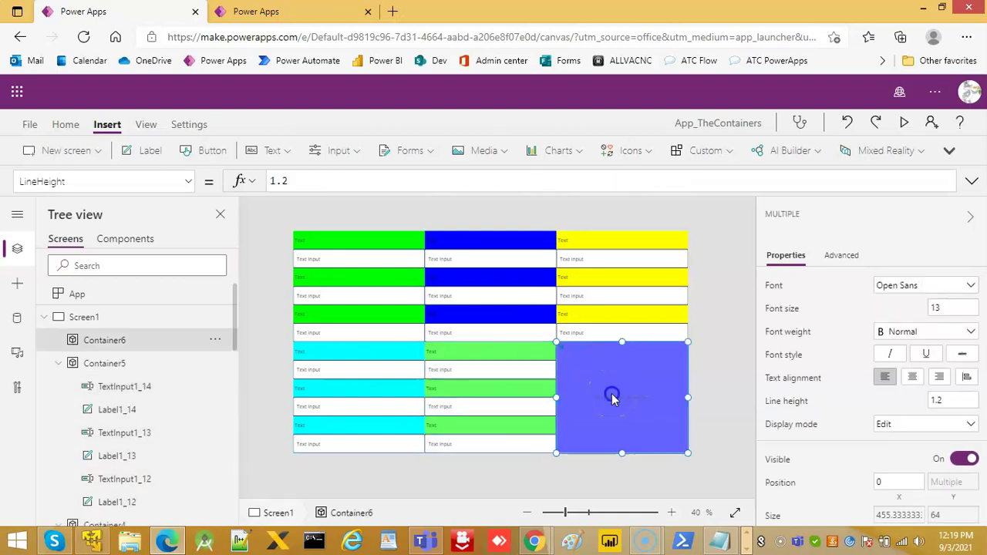
{"action": "key", "text": "ctrl+v"}
Step: Save App_TheContainers with all six containers filled and publish this version
{"action": "left_click", "coordinate": [29, 124]}
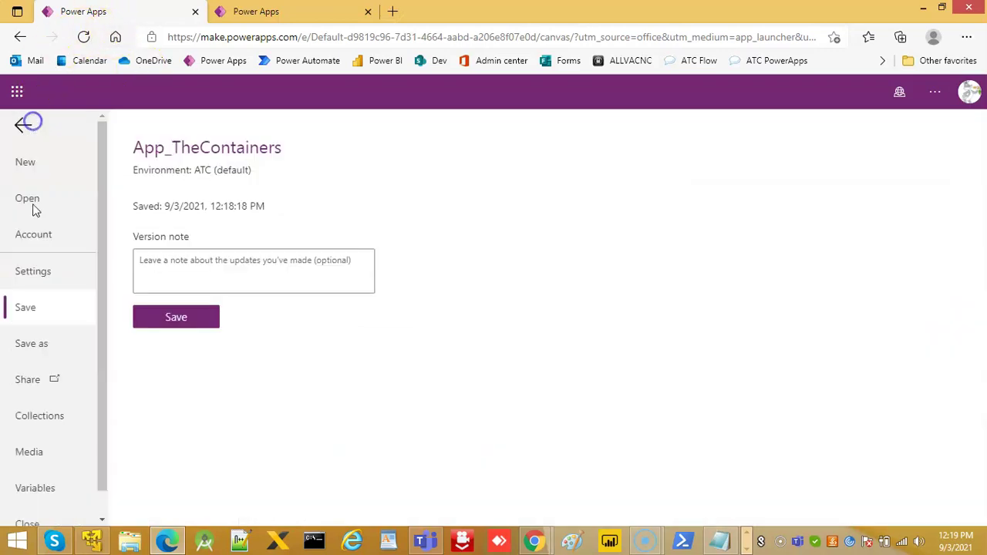
{"action": "left_click", "coordinate": [176, 320]}
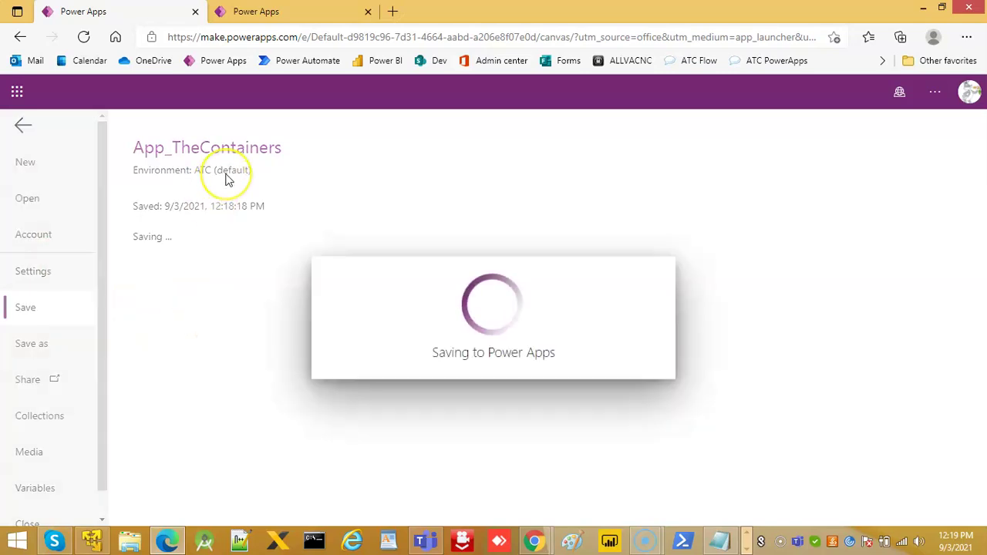
{"action": "left_click", "coordinate": [187, 278]}
{"action": "left_click", "coordinate": [487, 416]}
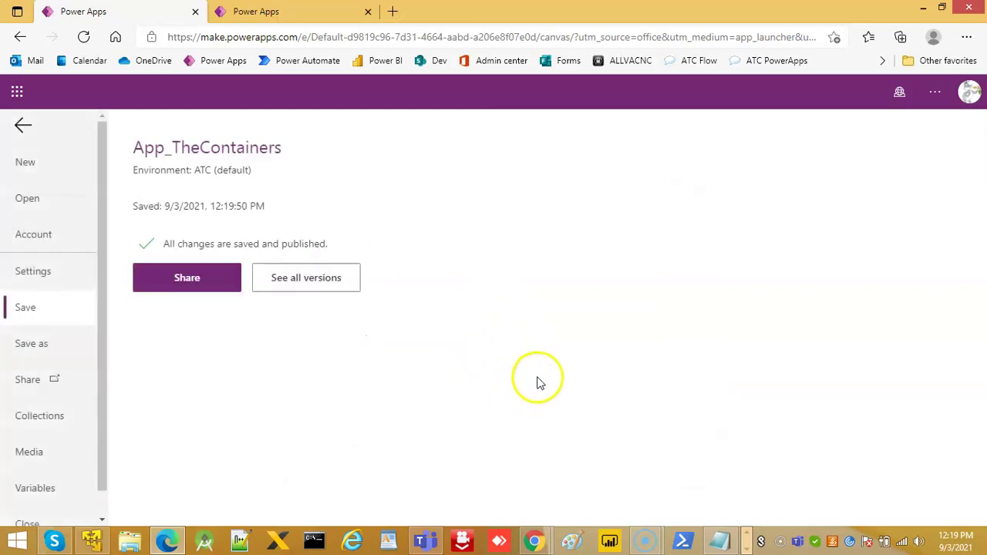
Step: Switch to the apps list, refresh it and play the published App_TheContainers
{"action": "left_click", "coordinate": [258, 12]}
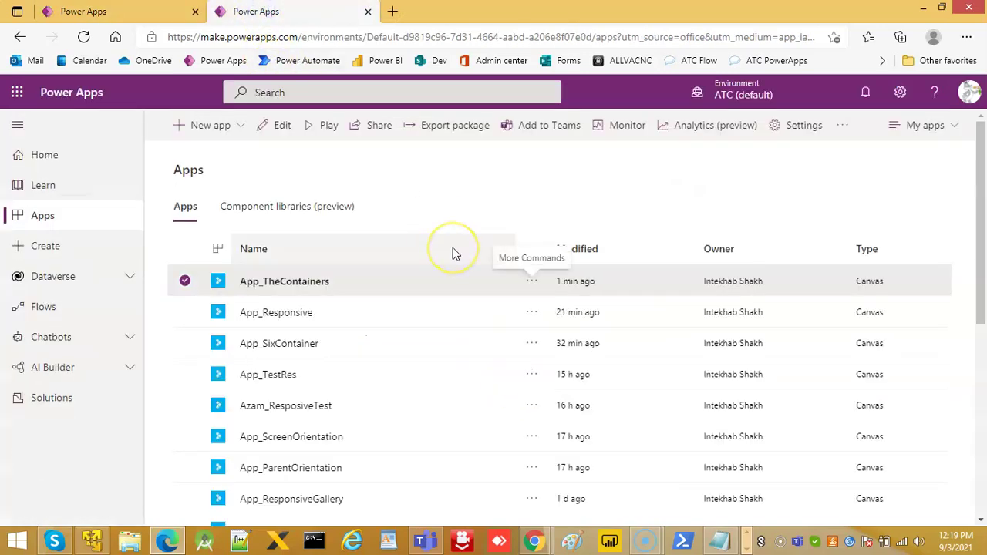
{"action": "key", "text": "F5"}
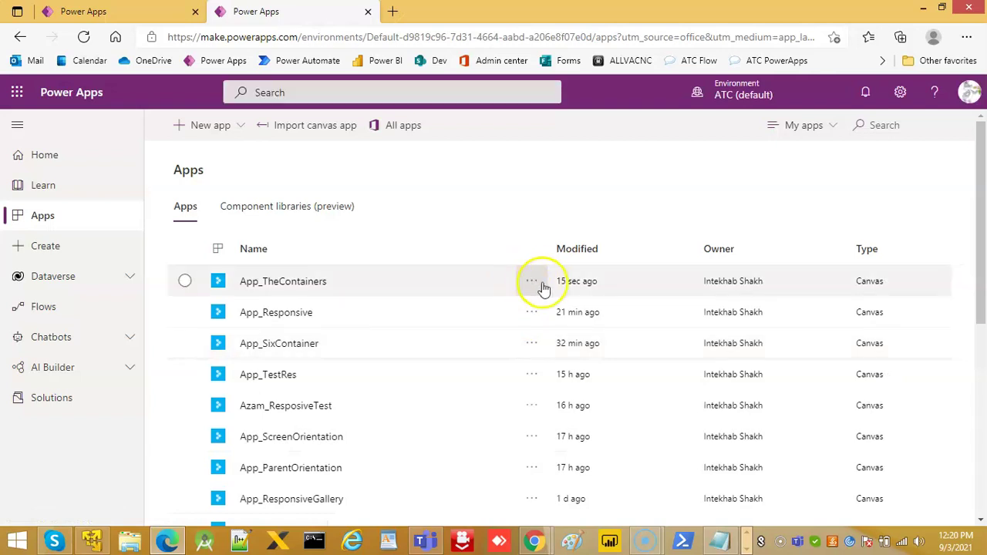
{"action": "left_click", "coordinate": [531, 282]}
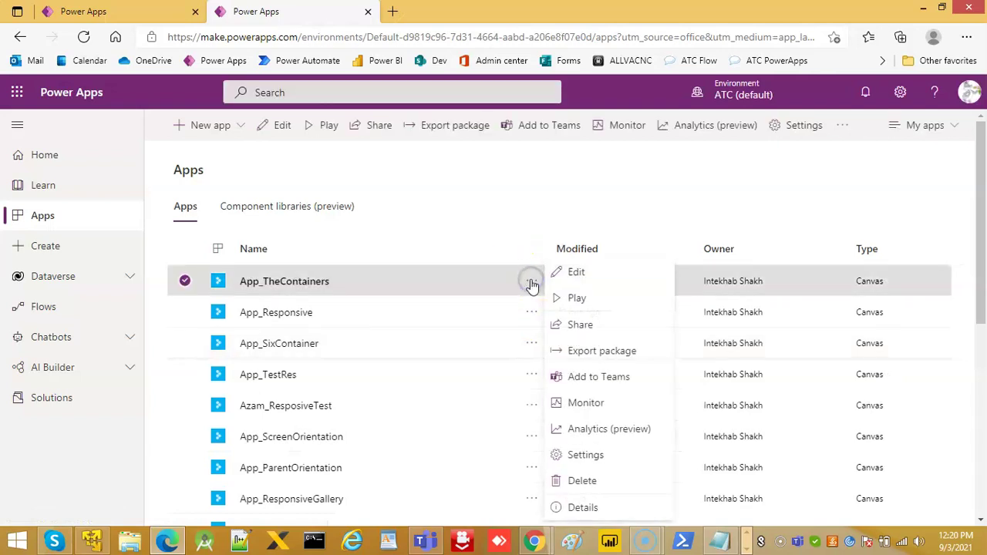
{"action": "left_click", "coordinate": [584, 298]}
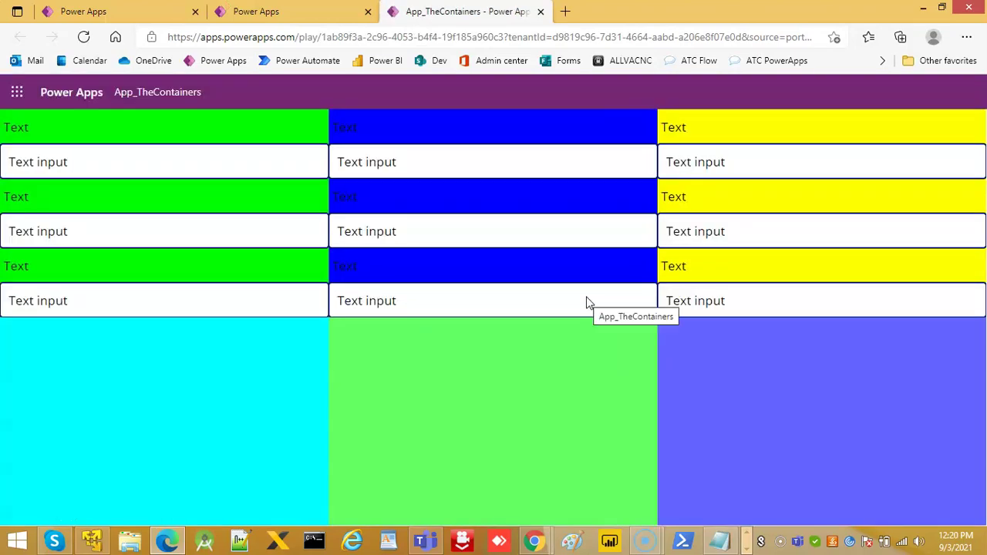
Step: Close the running app, refresh the apps list and play App_TheContainers again to load its latest version
{"action": "left_click", "coordinate": [540, 10]}
{"action": "key", "text": "F5"}
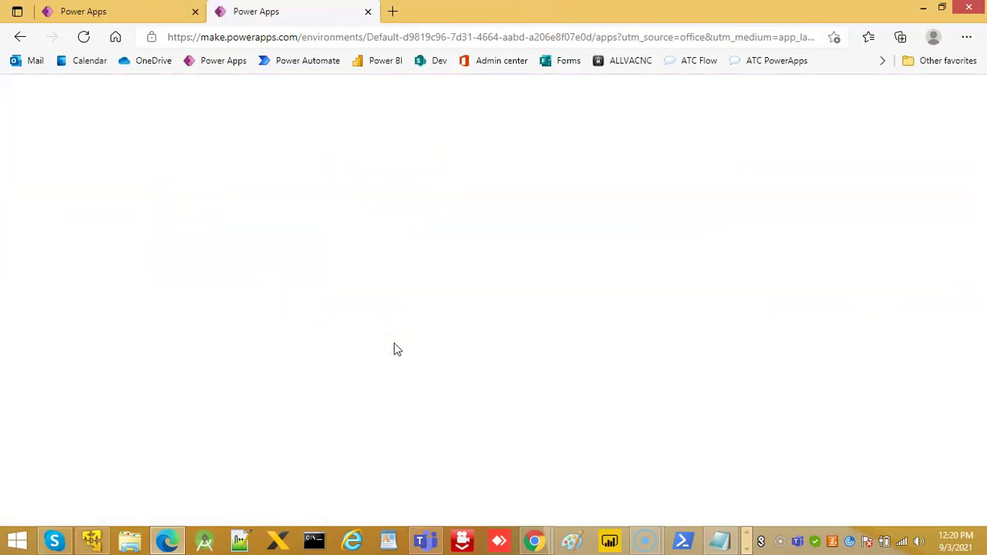
{"action": "left_click", "coordinate": [415, 278]}
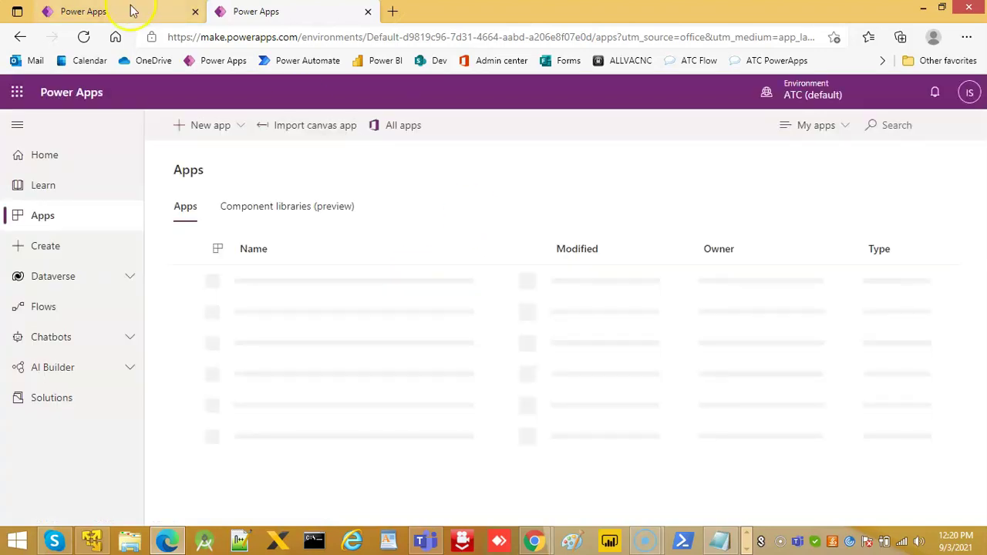
{"action": "left_click", "coordinate": [531, 280]}
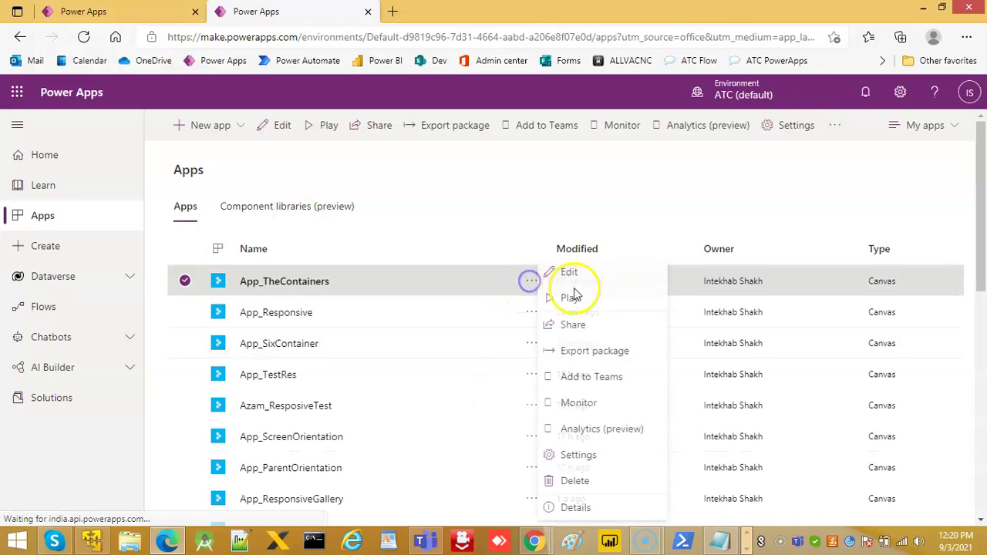
{"action": "left_click", "coordinate": [571, 296]}
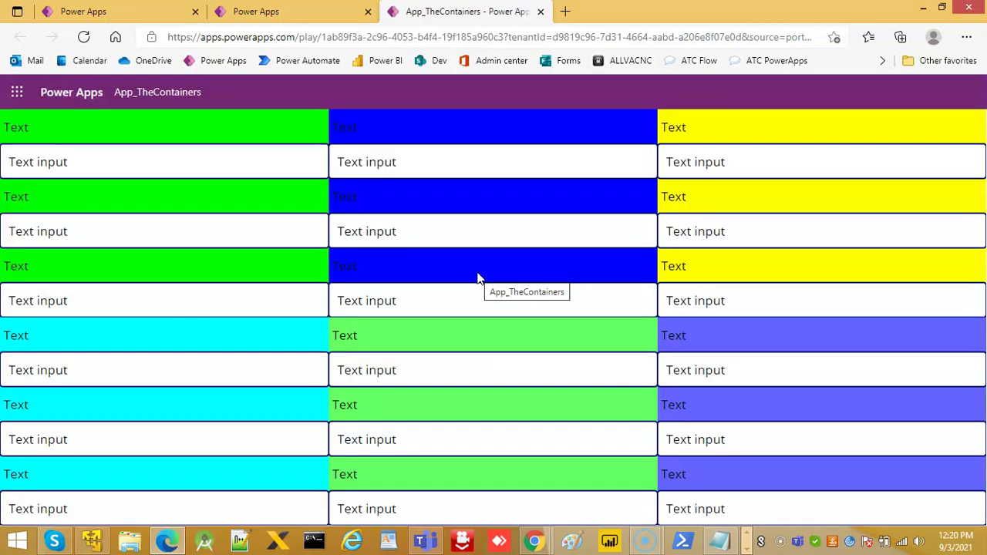
Step: Inspect the running app in the developer tools at 100% zoom and preview it with the ResponsiveHorizontal device
{"action": "right_click", "coordinate": [489, 255]}
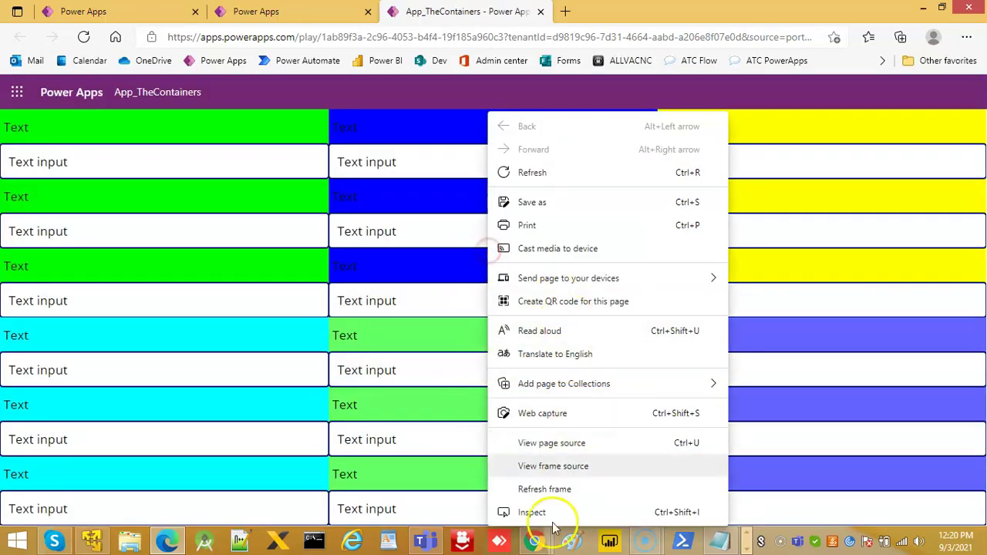
{"action": "left_click", "coordinate": [531, 513]}
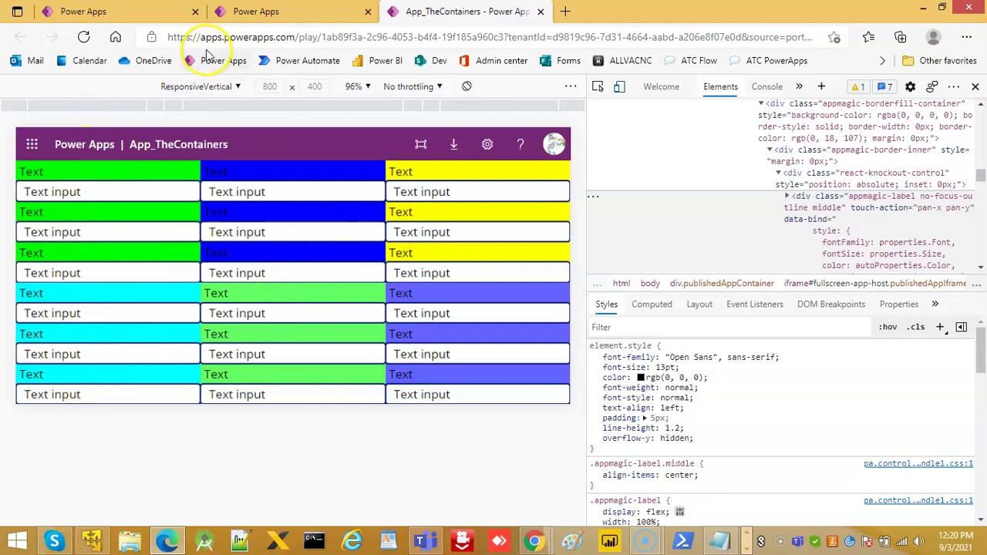
{"action": "left_click", "coordinate": [373, 88]}
{"action": "left_click", "coordinate": [379, 159]}
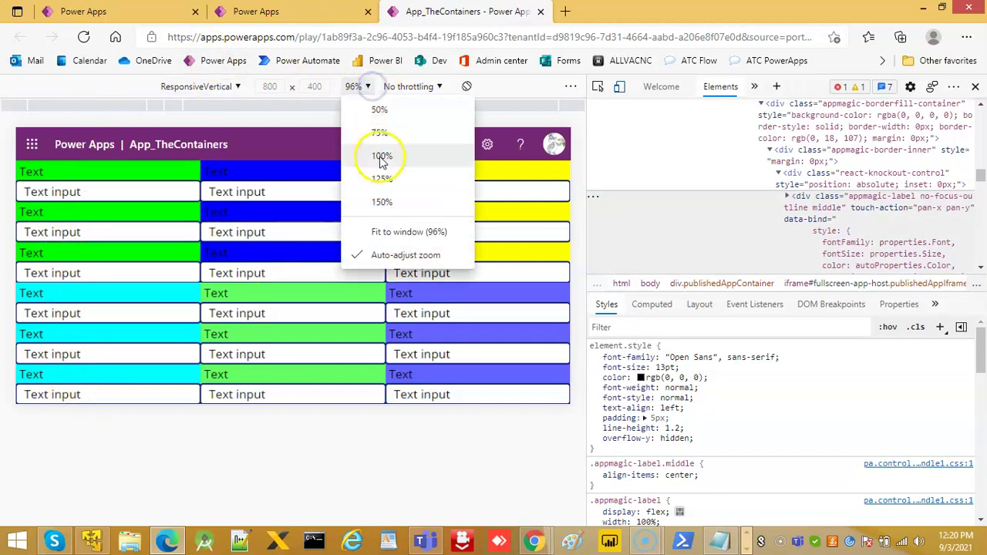
{"action": "left_click", "coordinate": [241, 87]}
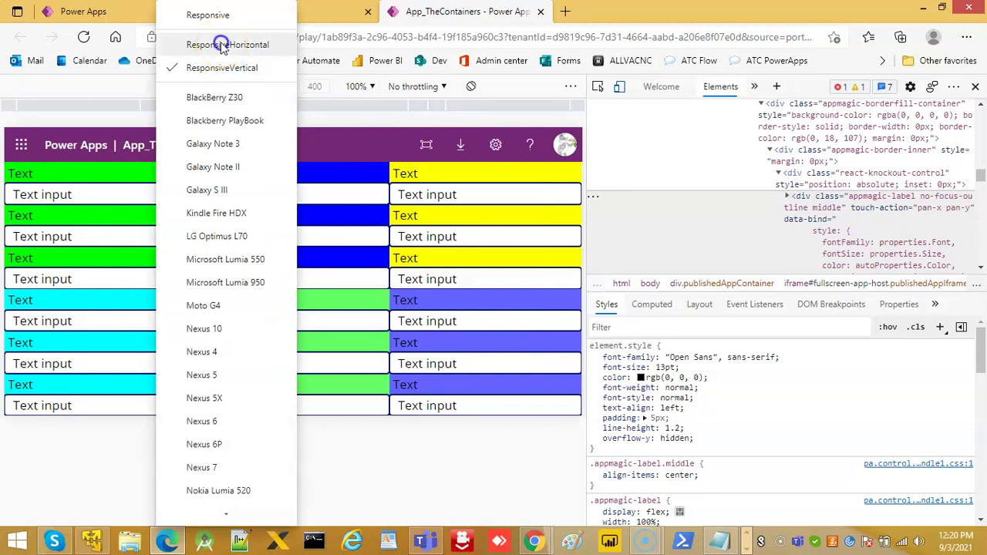
{"action": "left_click", "coordinate": [220, 41]}
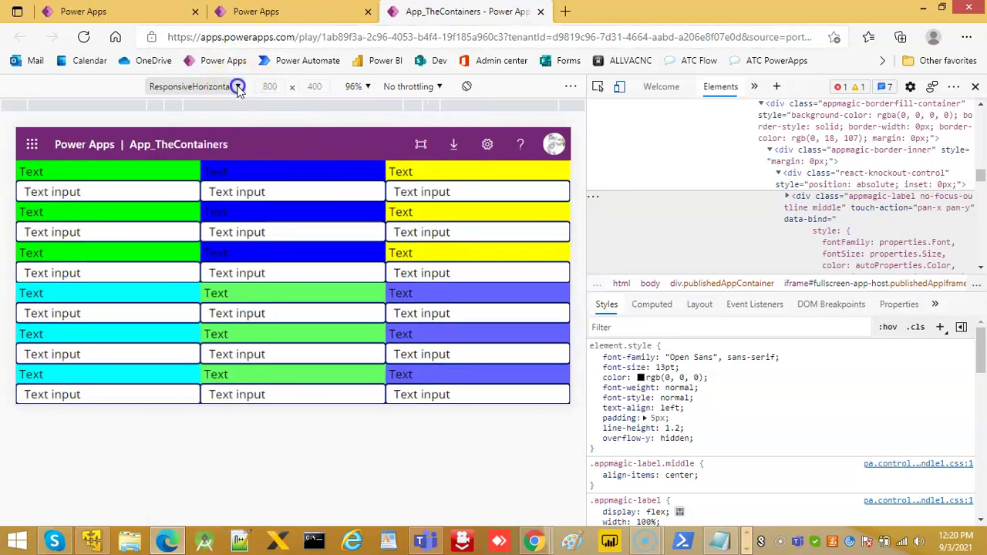
Step: Preview the app on a BlackBerry Z30, rotate it to landscape and look through the full layout
{"action": "left_click", "coordinate": [233, 88]}
{"action": "left_click", "coordinate": [203, 97]}
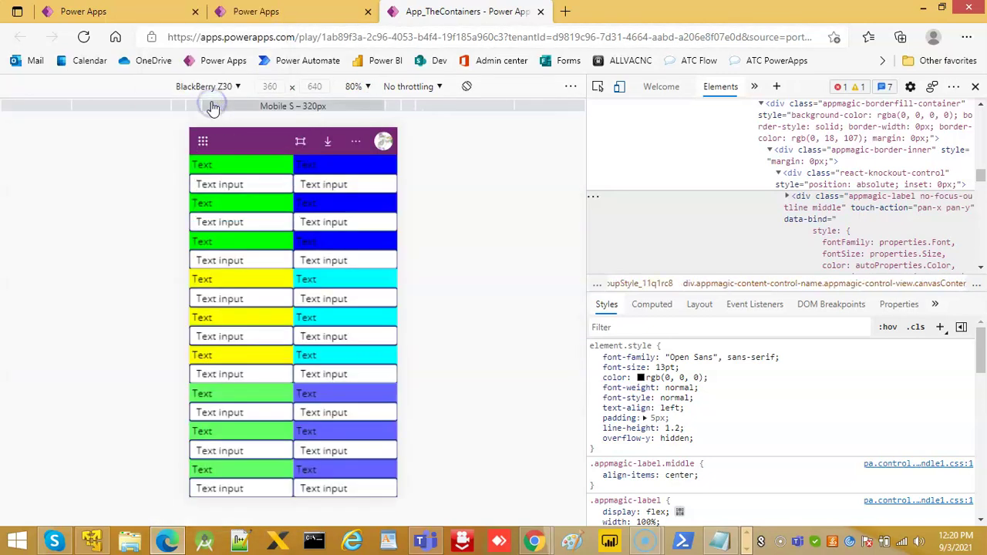
{"action": "left_click", "coordinate": [469, 88]}
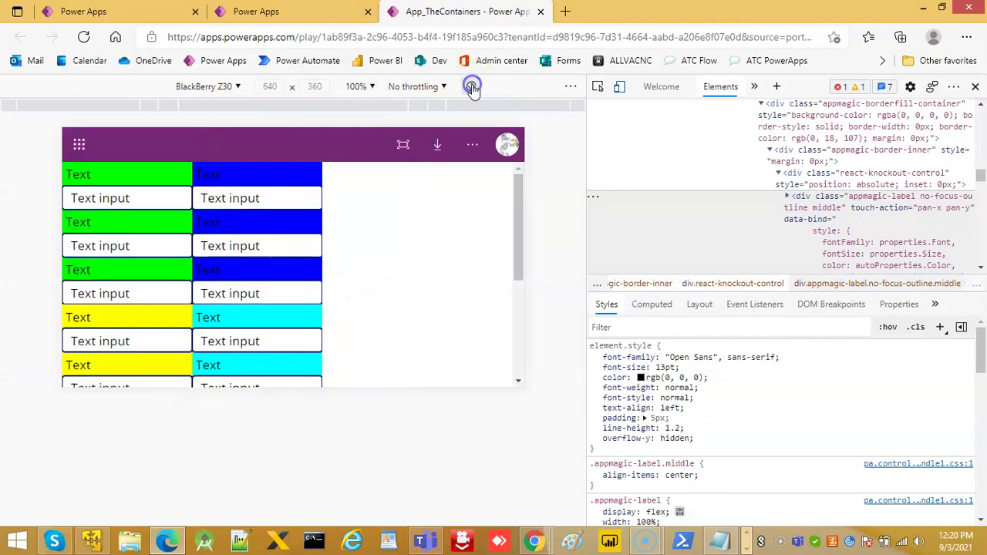
{"action": "left_click", "coordinate": [520, 183]}
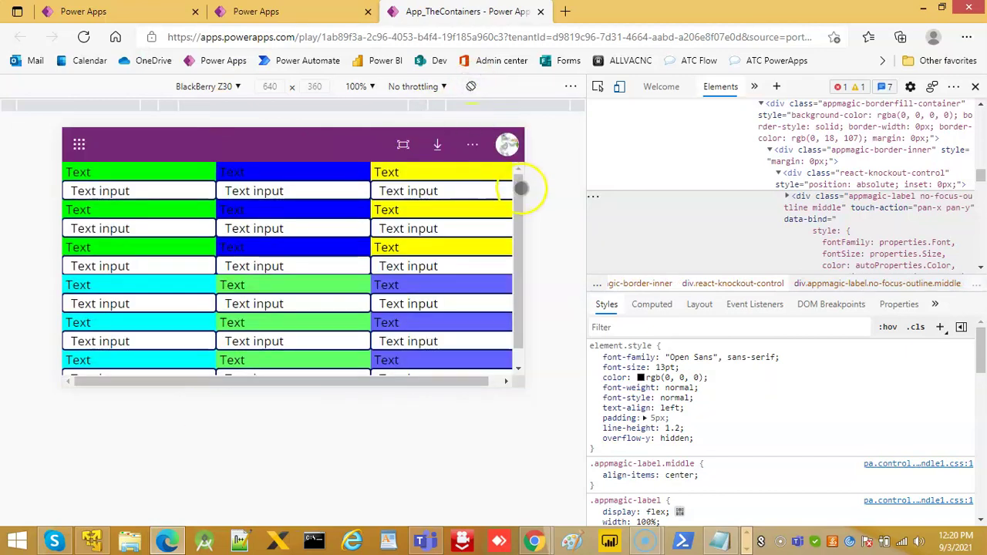
{"action": "left_click_drag", "start_coordinate": [520, 188], "coordinate": [513, 276]}
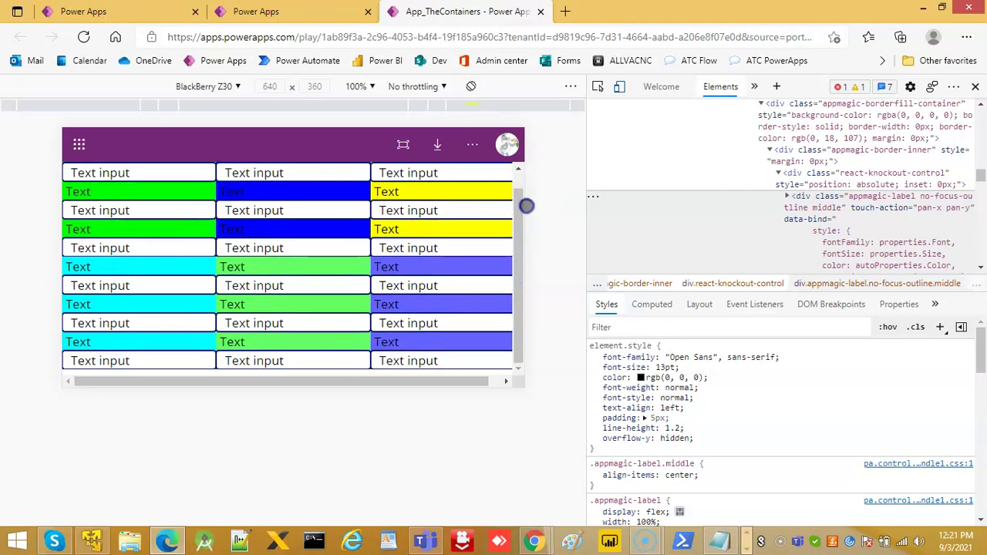
{"action": "left_click", "coordinate": [356, 90]}
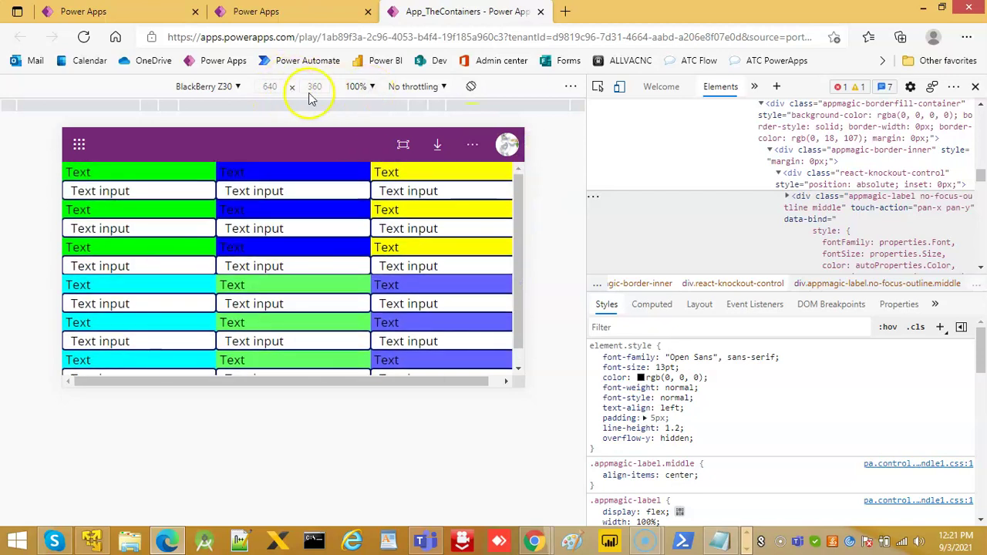
Step: Emulate an iPad Mini and check the six-container layout in portrait and landscape
{"action": "left_click", "coordinate": [245, 88]}
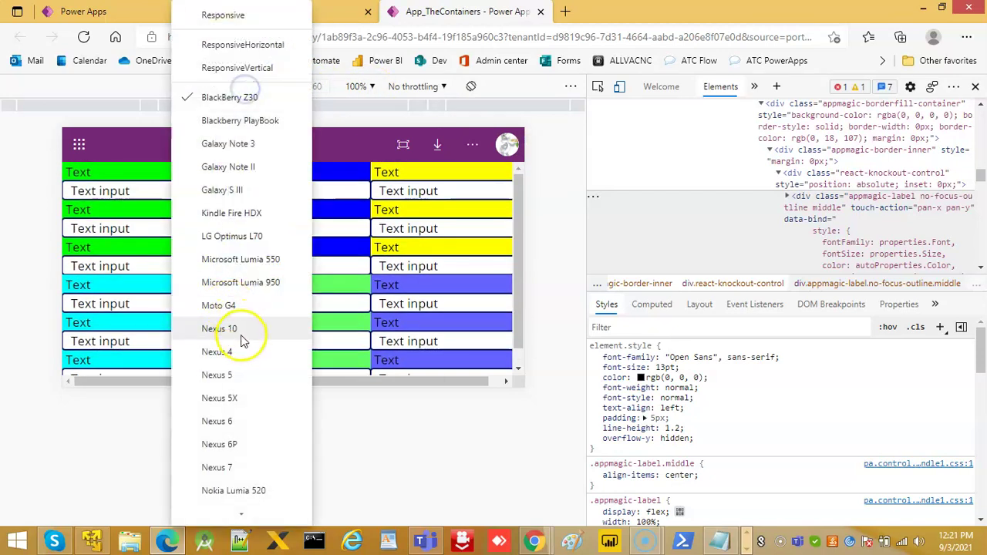
{"action": "scroll", "coordinate": [245, 417], "scroll_direction": "down", "scroll_amount": 3}
{"action": "left_click", "coordinate": [231, 383]}
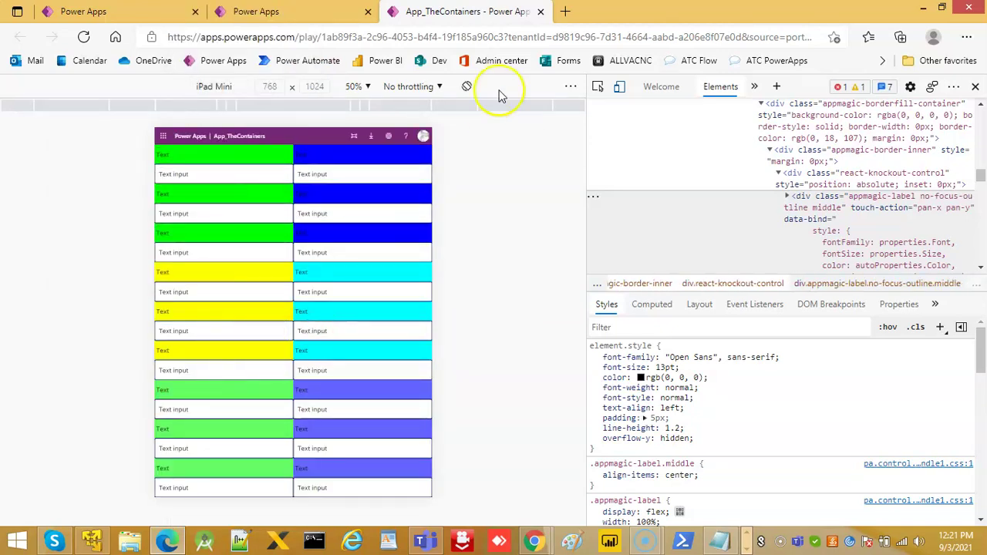
{"action": "left_click", "coordinate": [466, 87]}
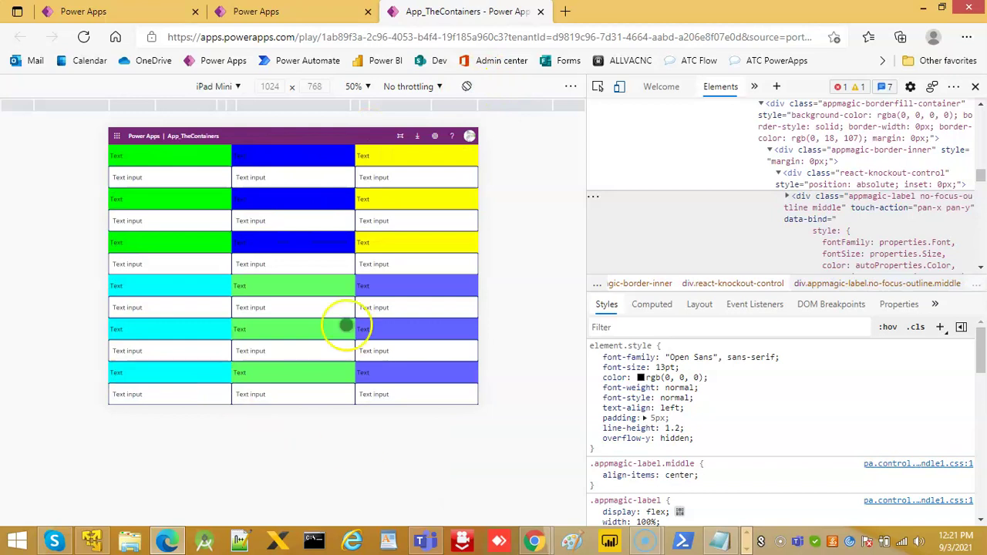
Step: Emulate an iPhone X in portrait and view the app at 100% zoom
{"action": "left_click", "coordinate": [235, 87]}
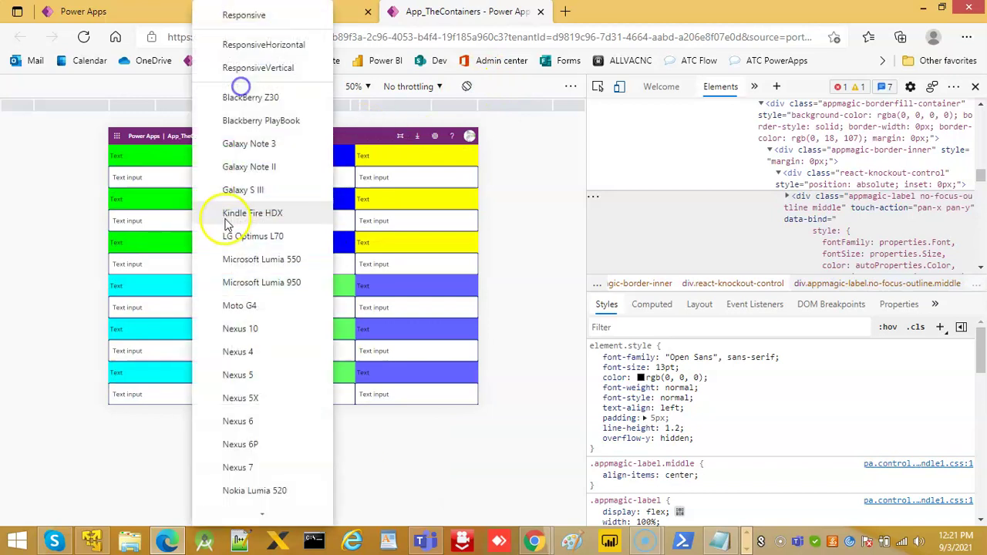
{"action": "scroll", "coordinate": [275, 381], "scroll_direction": "down", "scroll_amount": 3}
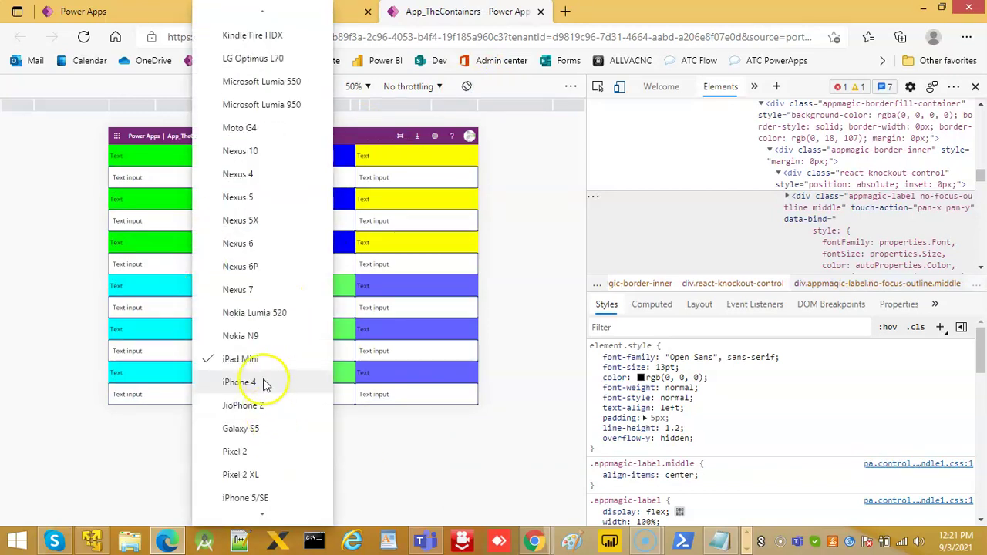
{"action": "scroll", "coordinate": [262, 443], "scroll_direction": "down", "scroll_amount": 2}
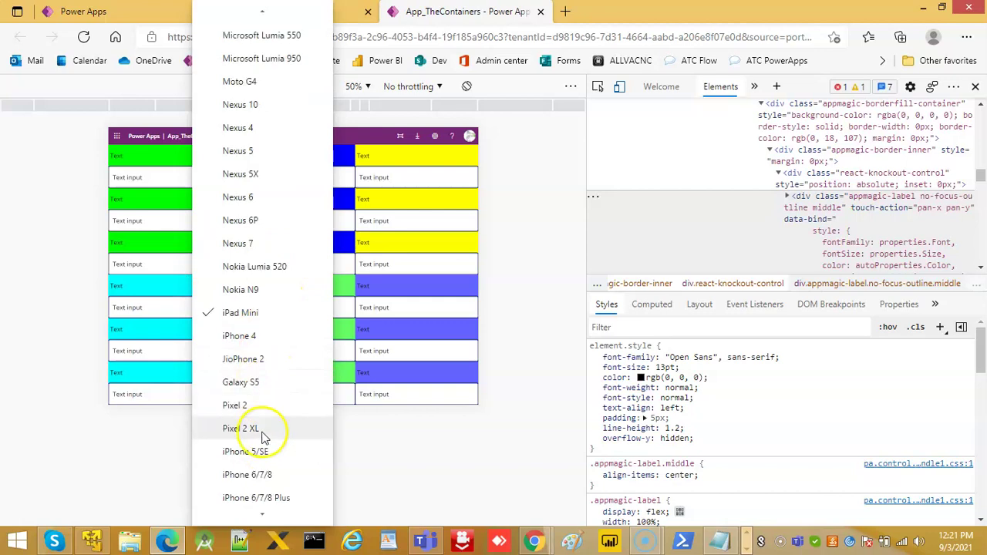
{"action": "scroll", "coordinate": [254, 478], "scroll_direction": "down", "scroll_amount": 1}
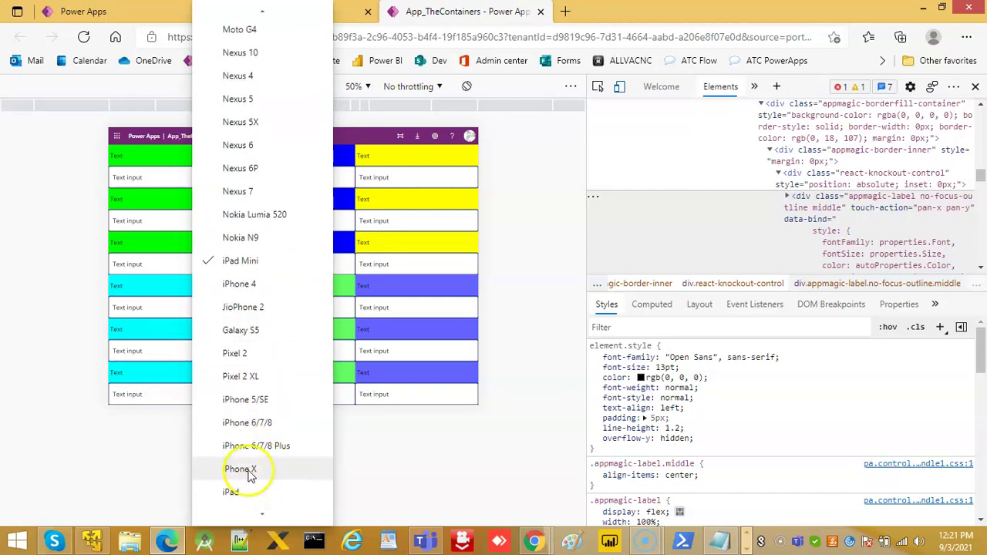
{"action": "left_click", "coordinate": [247, 470]}
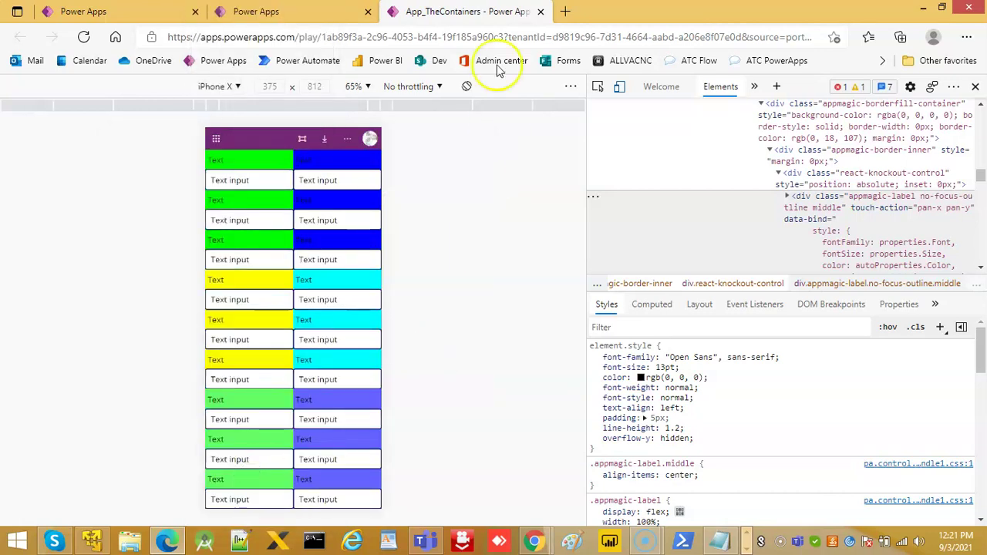
{"action": "left_click", "coordinate": [371, 86]}
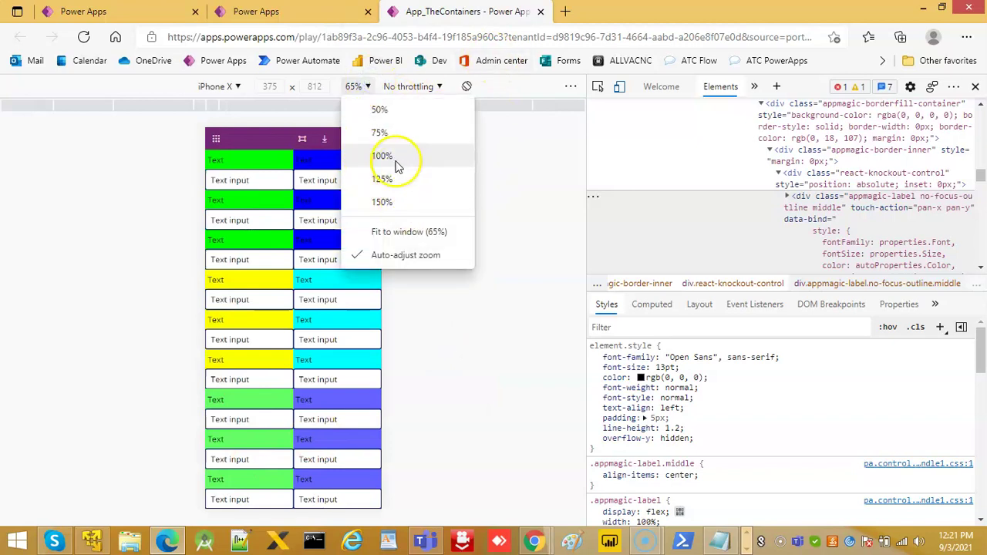
{"action": "left_click", "coordinate": [391, 155]}
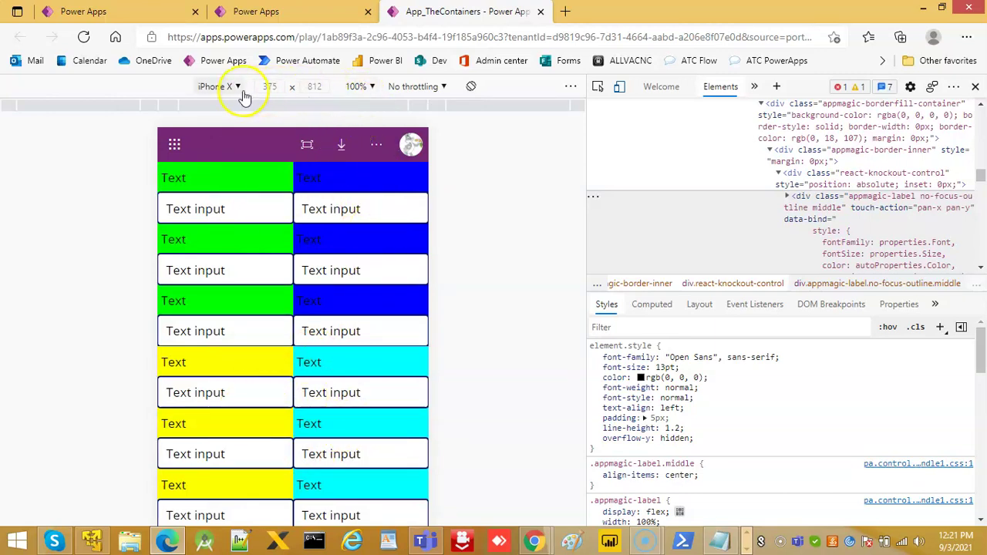
Step: Rotate the iPhone X to landscape and back to portrait, then restore the 100% zoom
{"action": "left_click", "coordinate": [472, 87]}
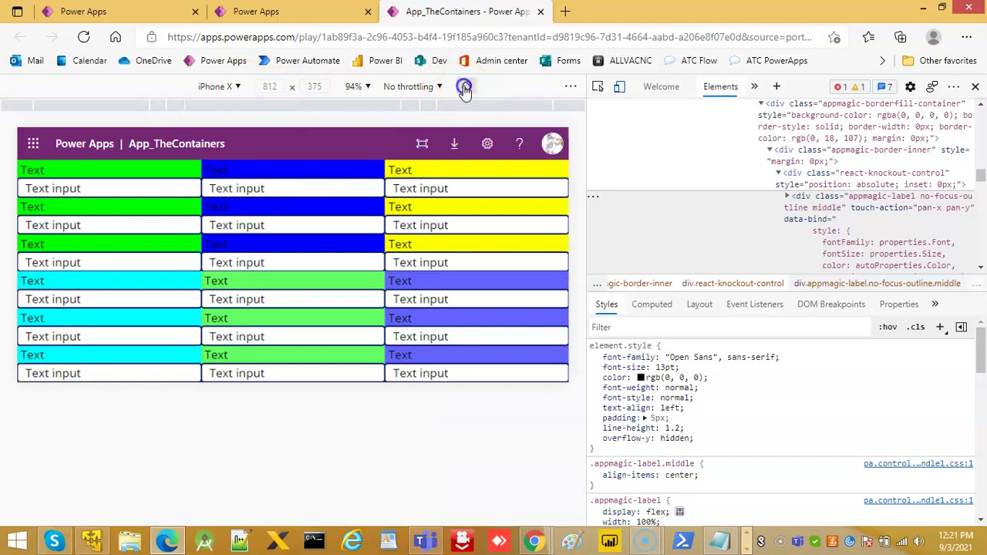
{"action": "left_click", "coordinate": [464, 87]}
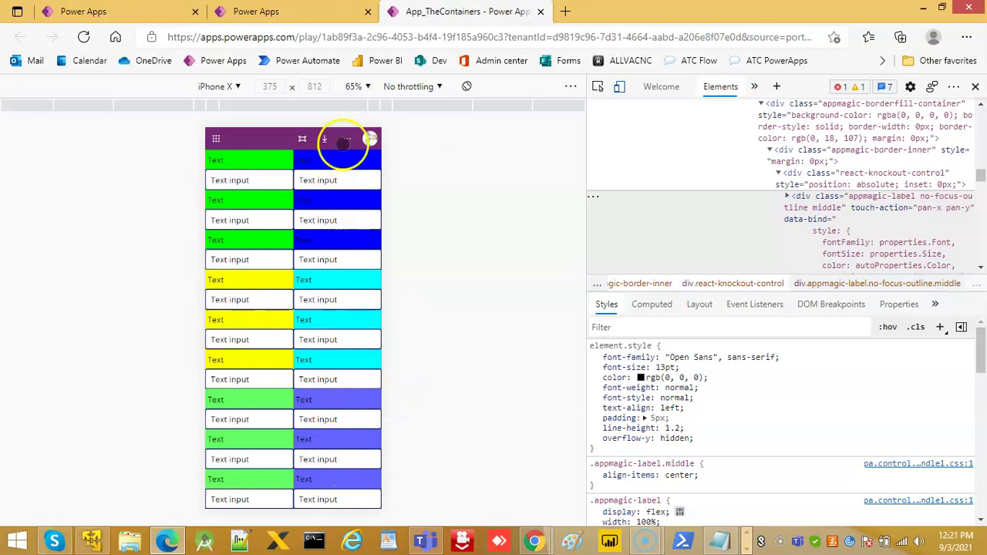
{"action": "left_click", "coordinate": [356, 87]}
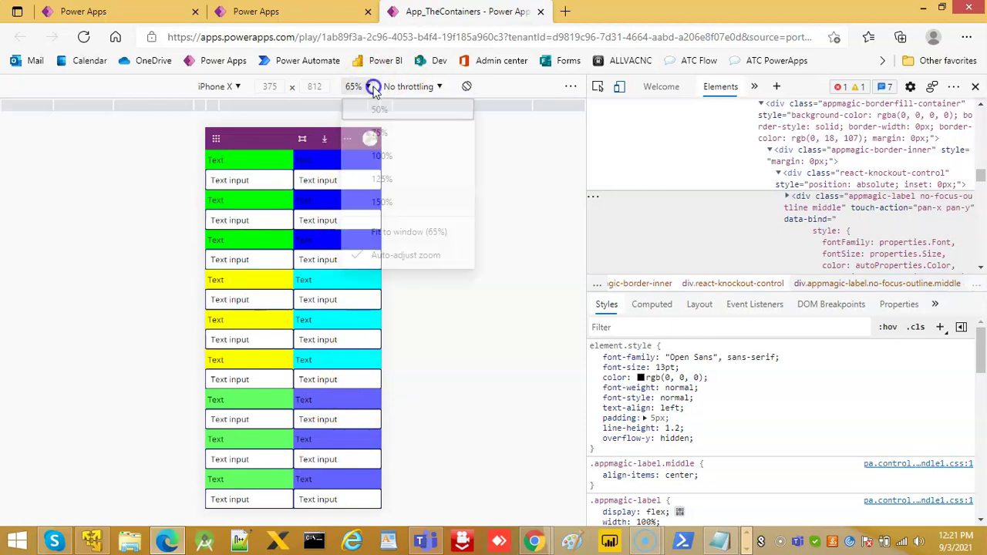
{"action": "left_click", "coordinate": [382, 156]}
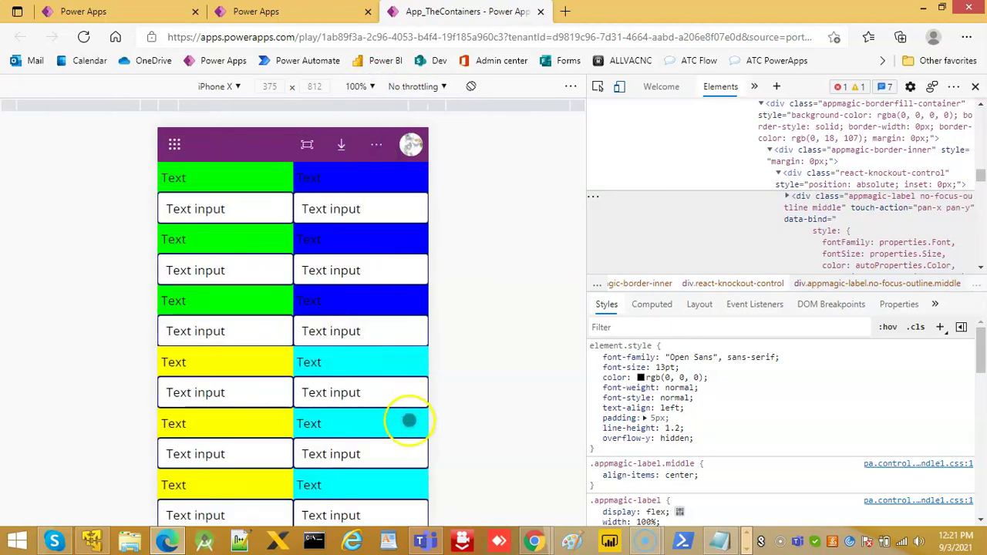
Step: View the iPhone X portrait layout at 75% and 50% zoom, then rotate the device to landscape
{"action": "left_click", "coordinate": [372, 86]}
{"action": "left_click", "coordinate": [382, 132]}
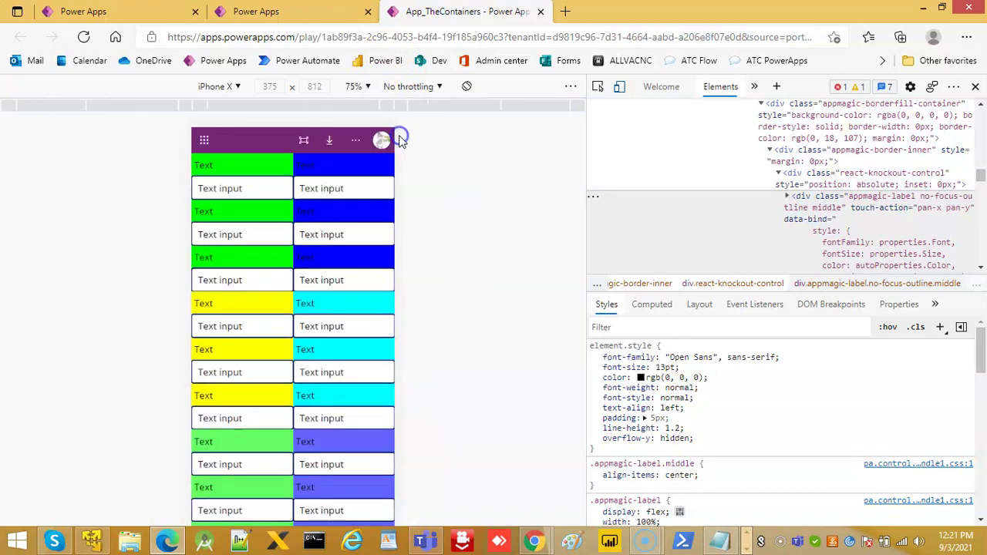
{"action": "left_click", "coordinate": [368, 87]}
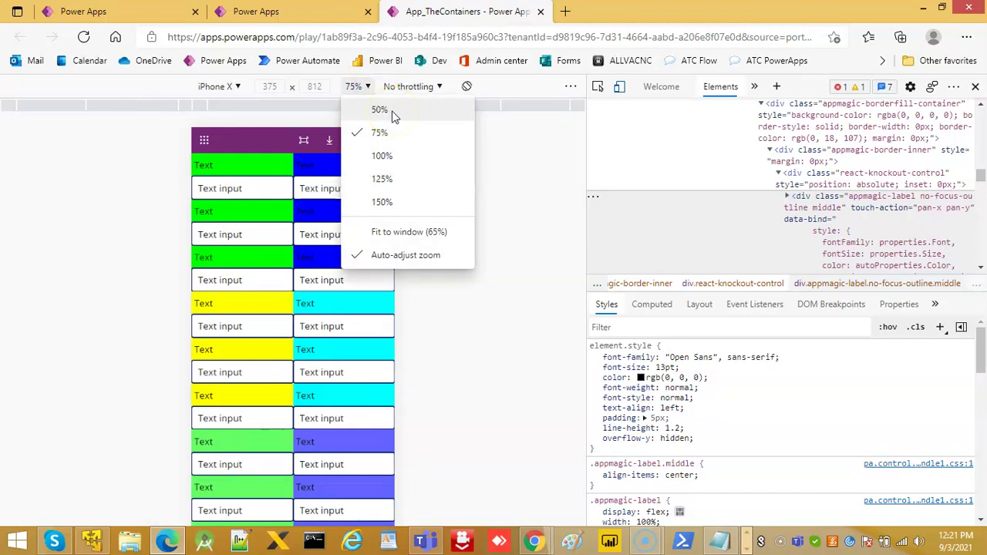
{"action": "left_click", "coordinate": [381, 110]}
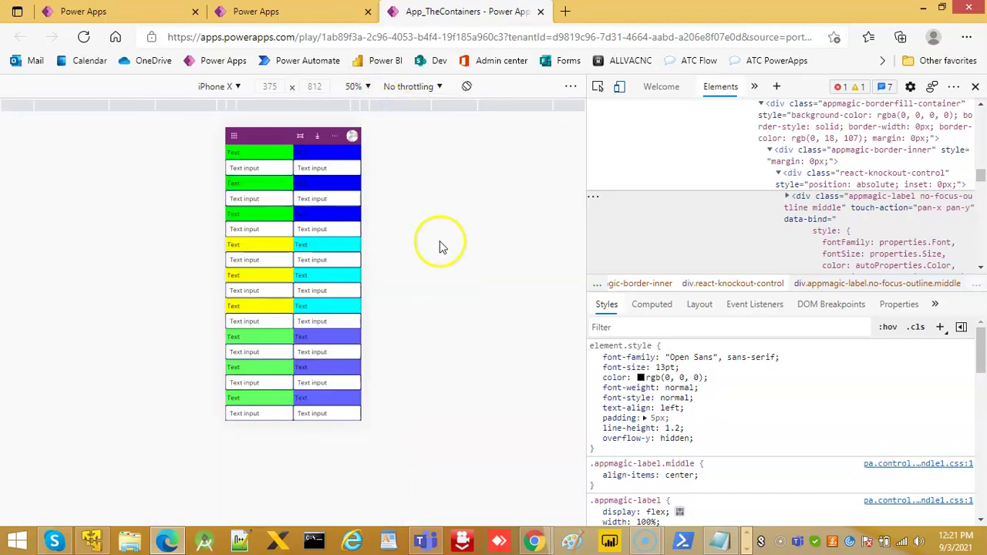
{"action": "left_click", "coordinate": [468, 88]}
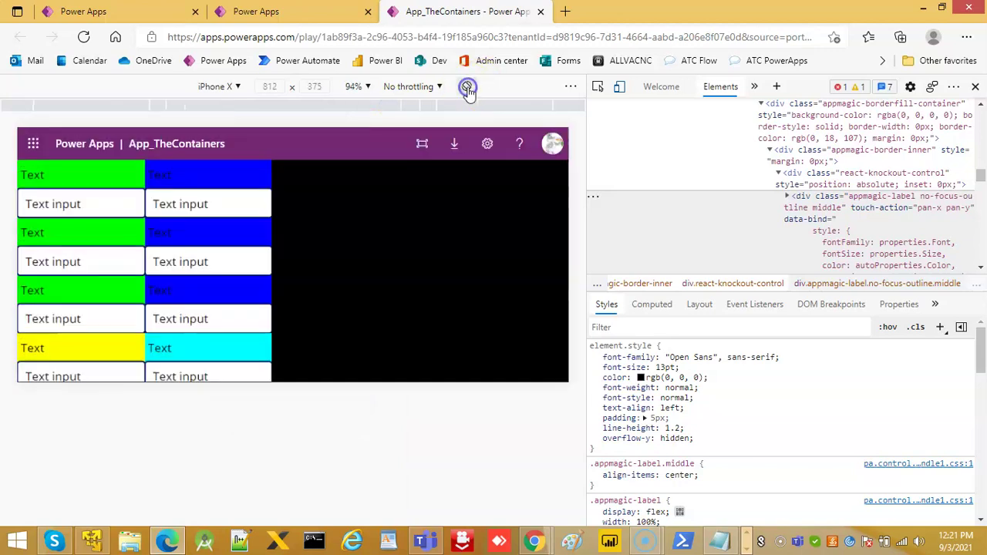